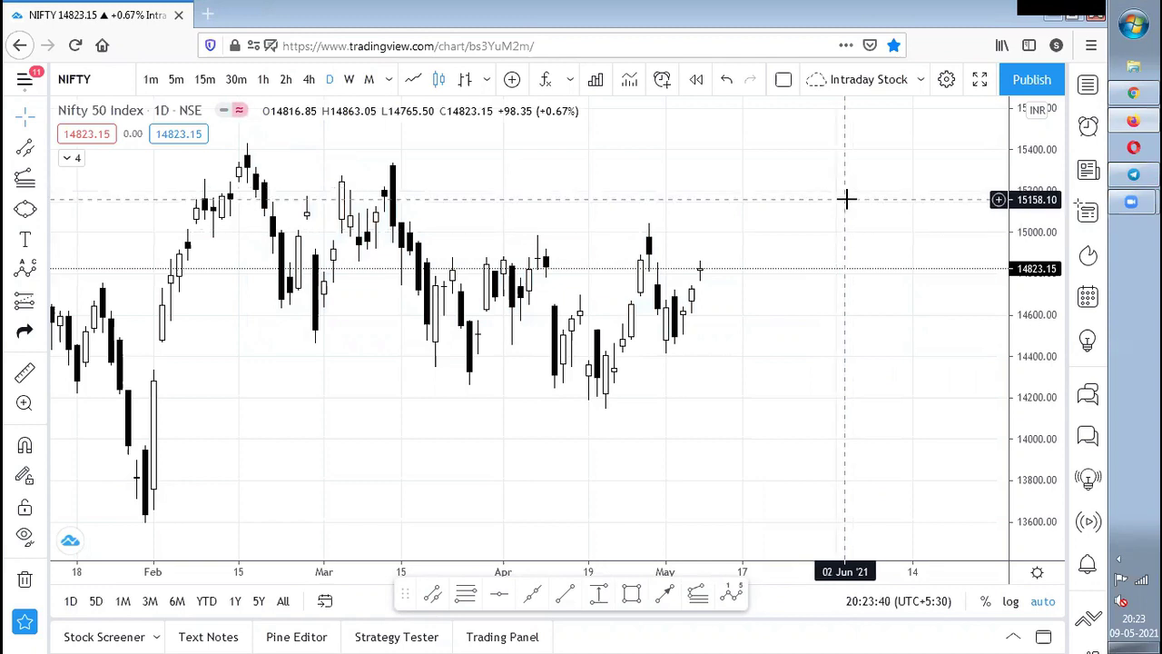
Draw a descending parallel channel from the 16 Feb '21 high near 15444 to about 14836 on 1 Jun '21, with its lower edge along the swing lows.
scroll(862, 273, down, 3)
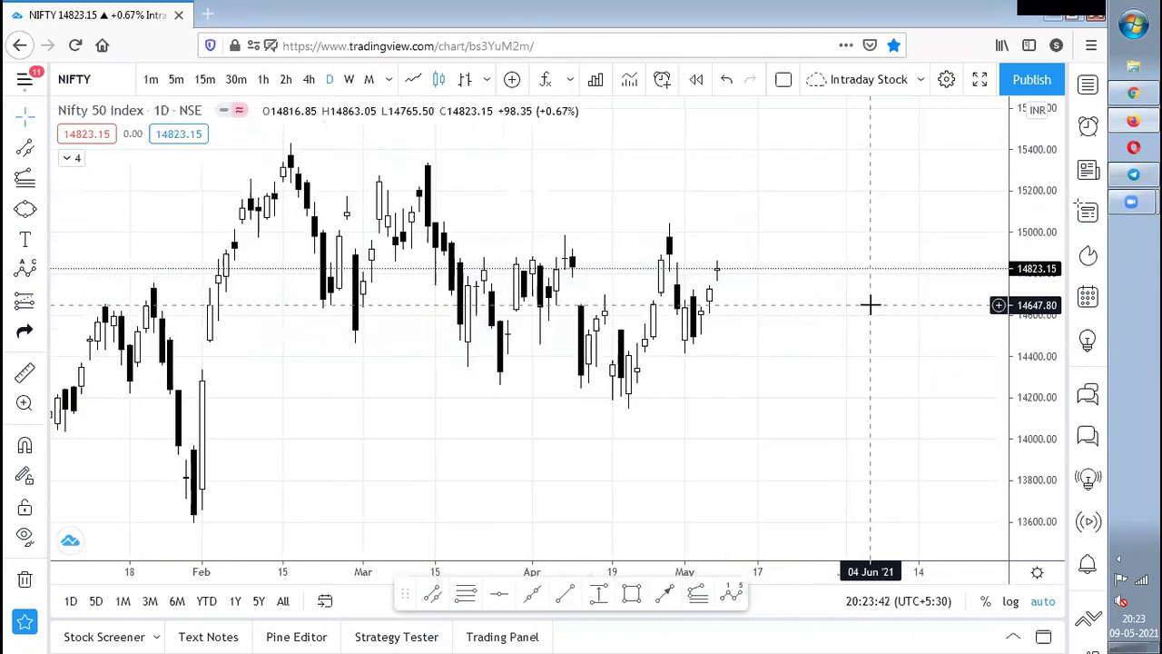
click(432, 592)
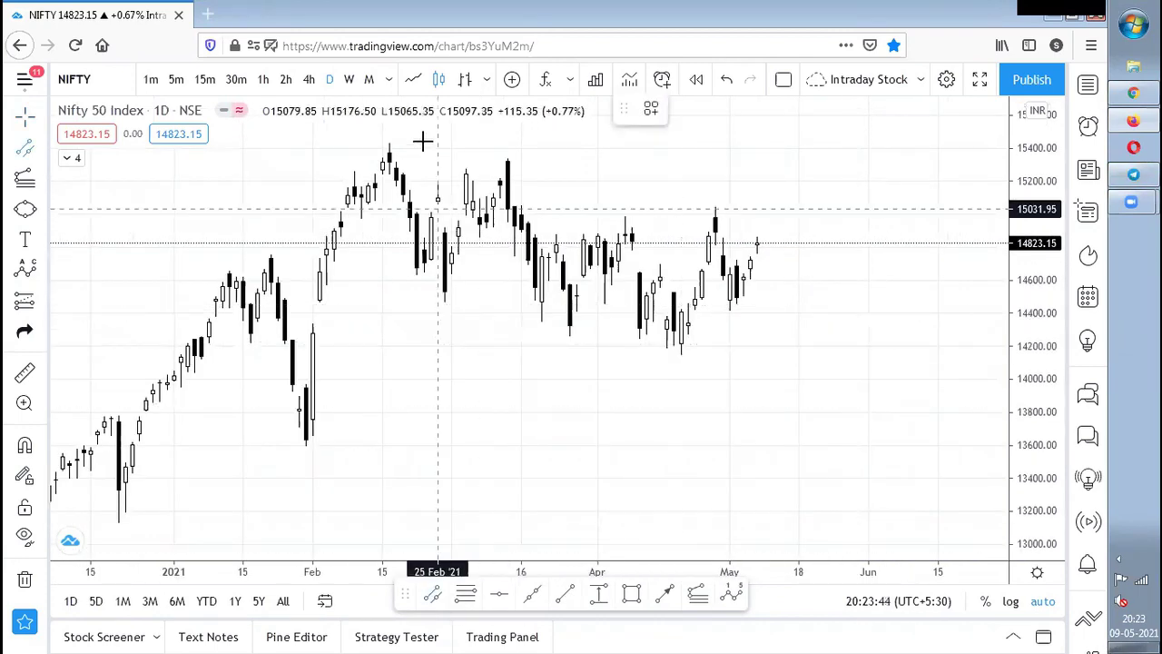
click(389, 141)
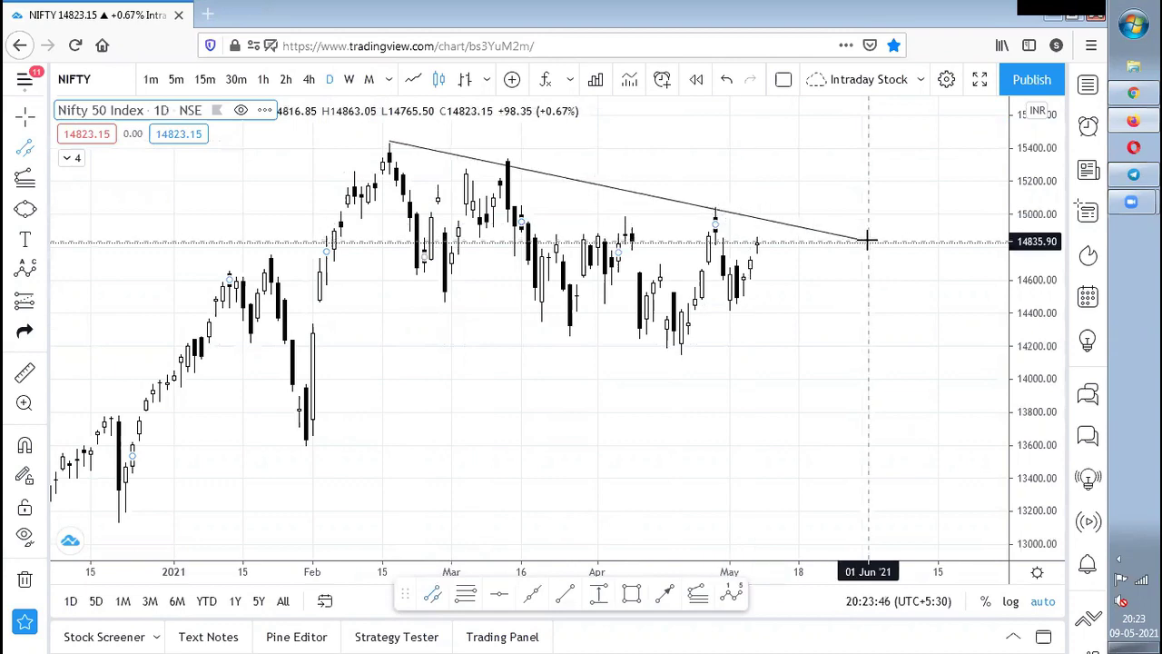
click(868, 242)
click(788, 373)
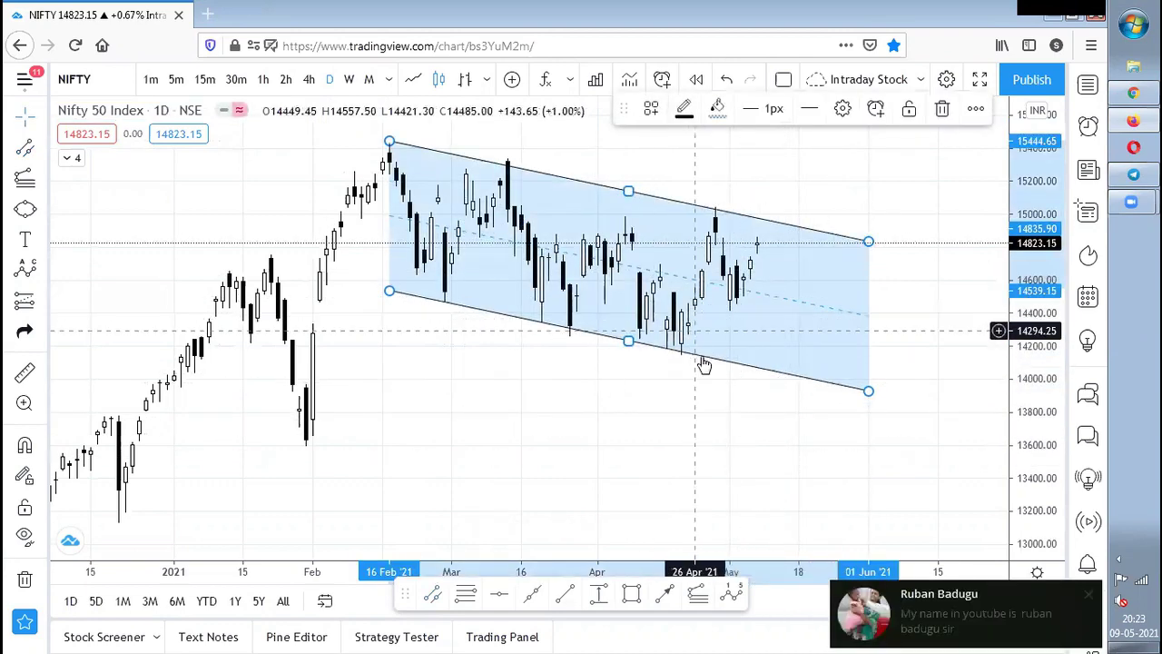
click(1089, 597)
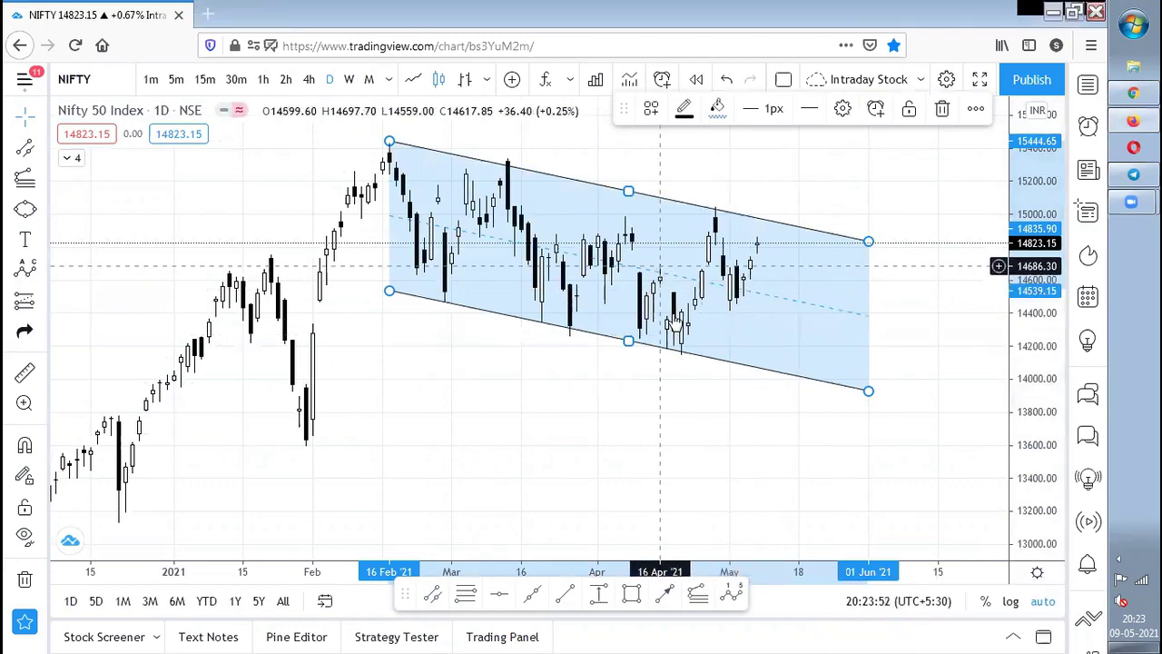
Place a horizontal line at about 14987, just below the late-April swing high on the daily chart.
scroll(734, 397, up, 2)
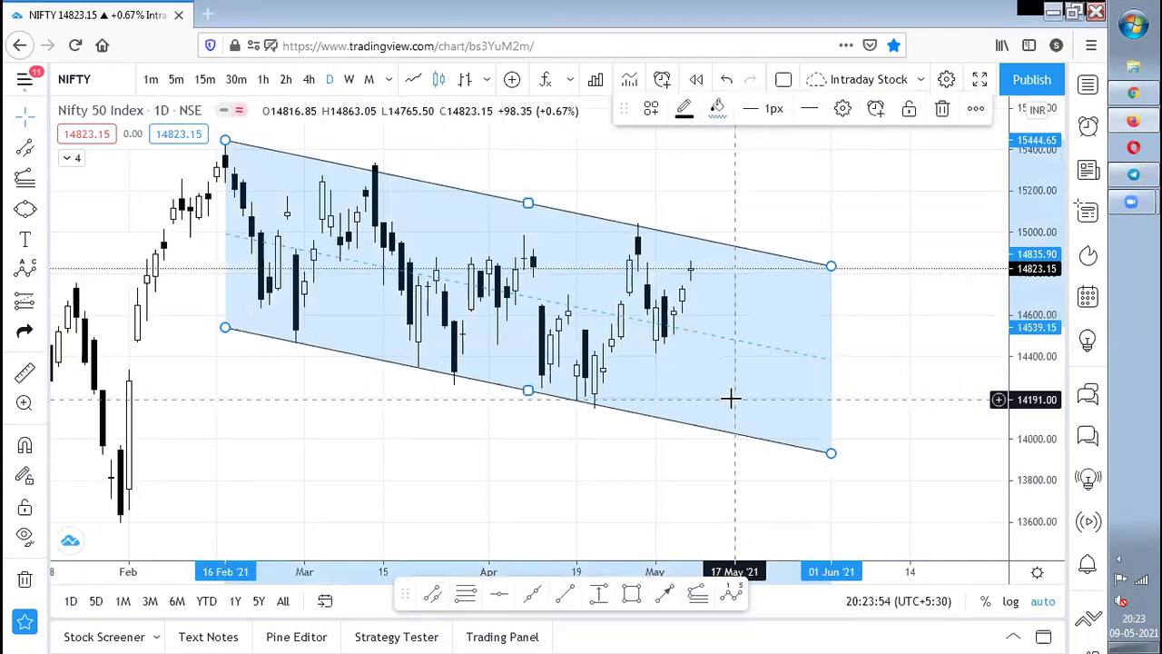
scroll(734, 397, down, 3)
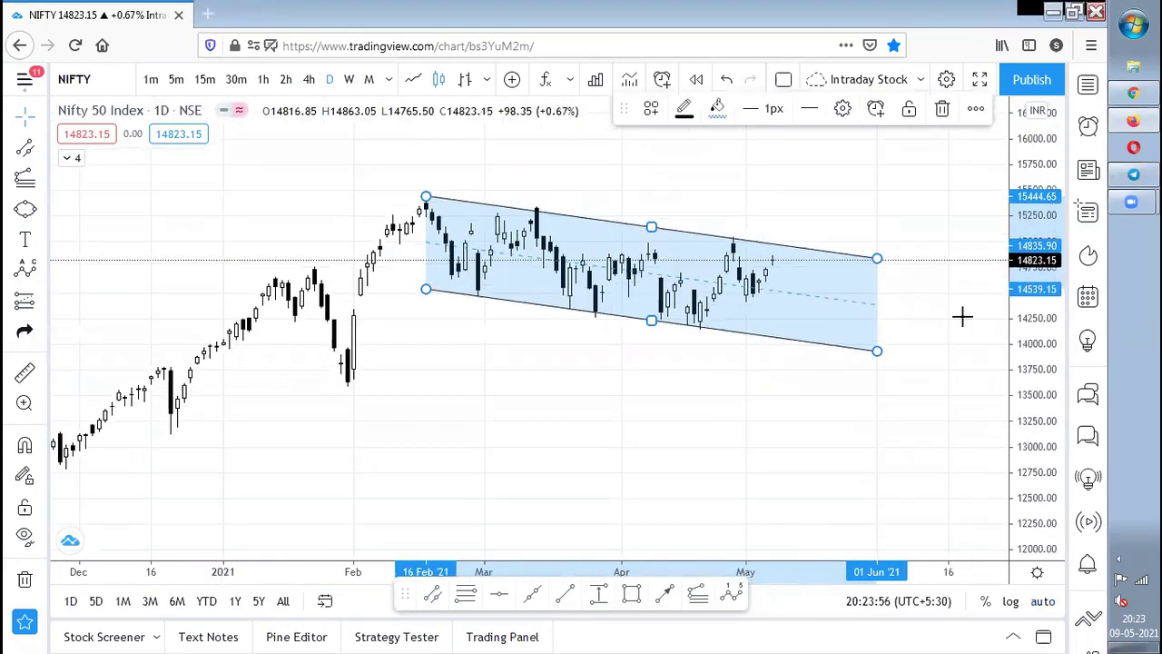
scroll(939, 327, up, 2)
mouse_move(939, 327)
mouse_down()
mouse_move(750, 288)
mouse_move(747, 405)
mouse_up()
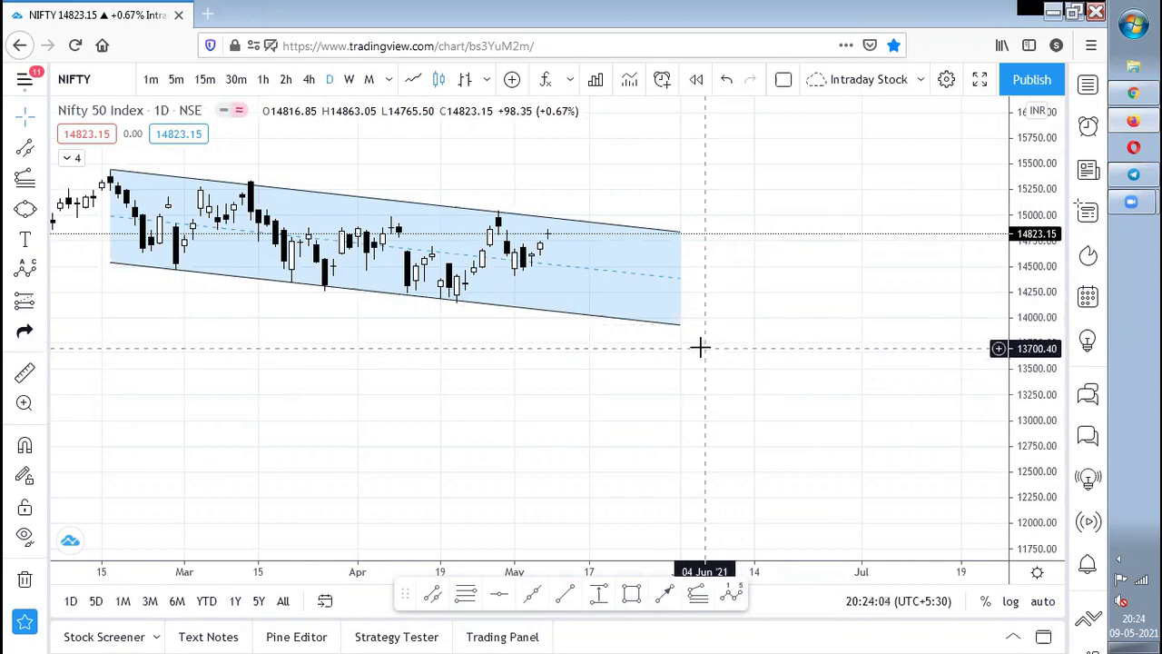
scroll(717, 342, up, 2)
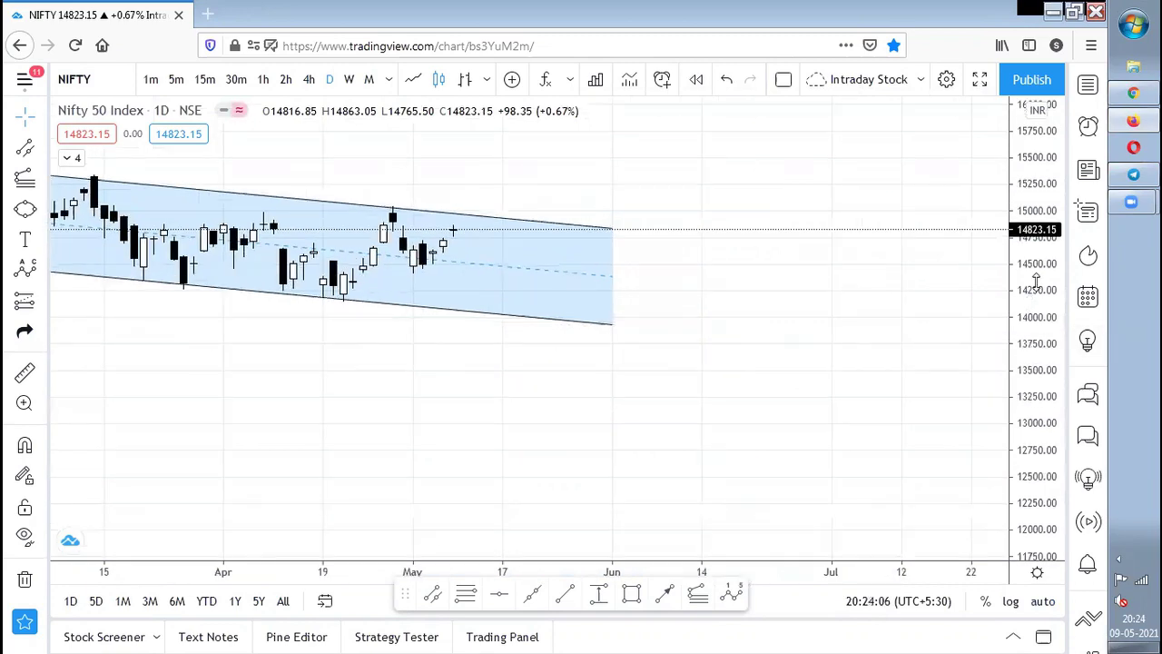
drag(1027, 361, 1025, 287)
drag(878, 273, 866, 371)
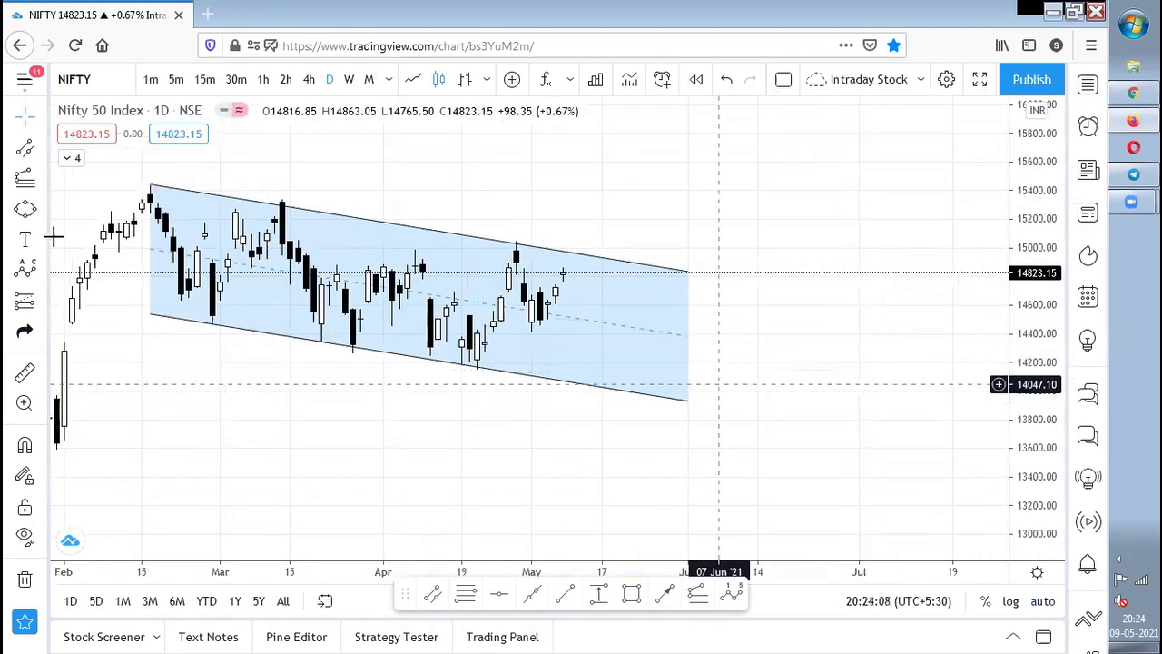
click(502, 595)
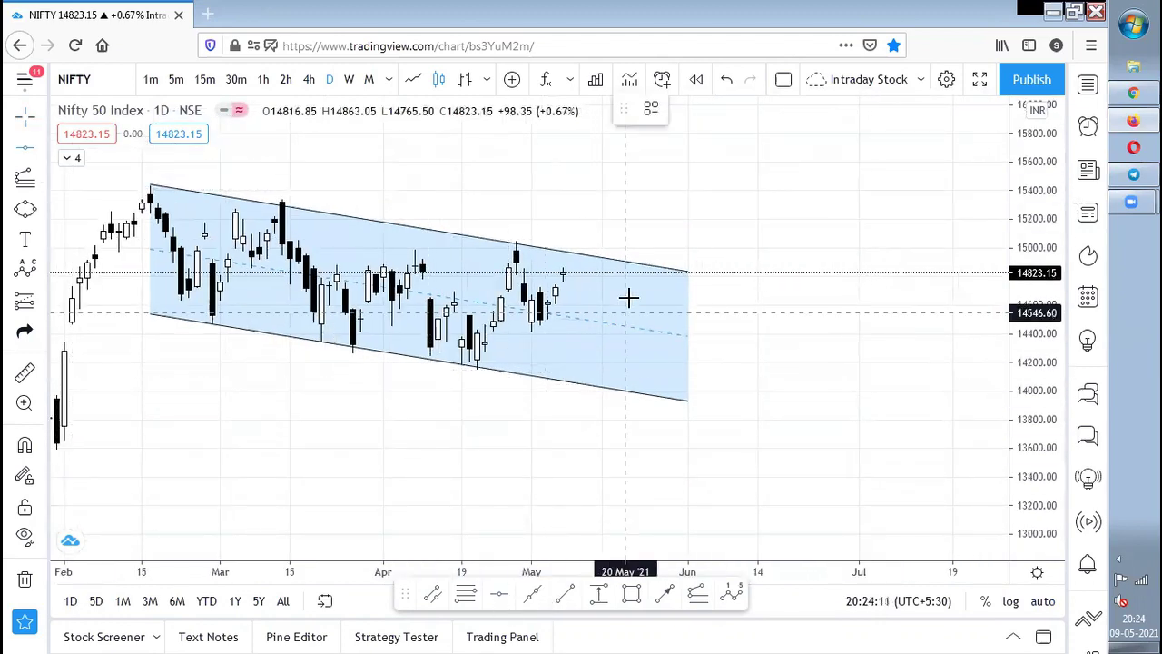
click(654, 249)
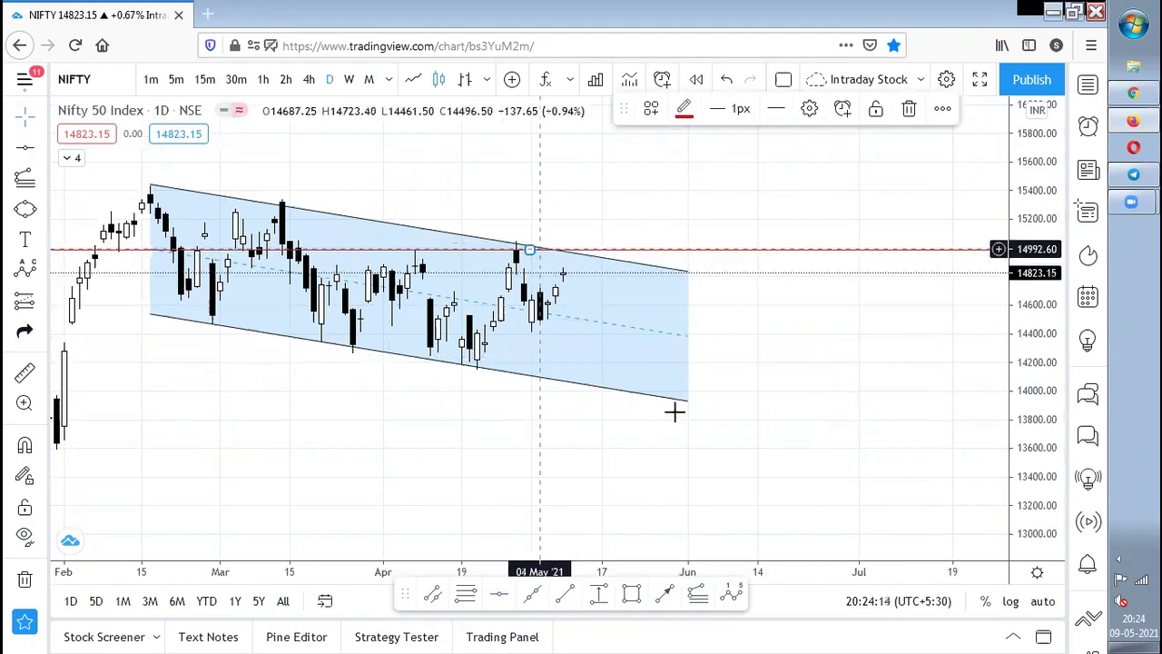
Take the chart back to 2008 using Go to with the date 2008-05-09, and show it in the monthly timeframe.
scroll(675, 413, down, 2)
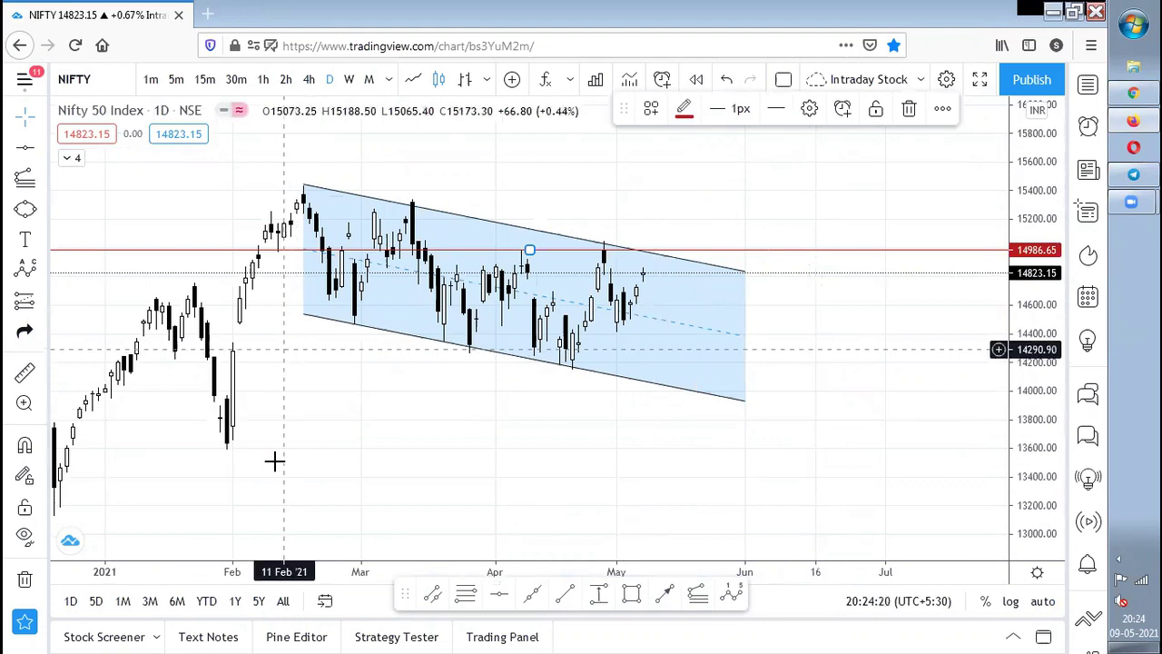
key(alt+g)
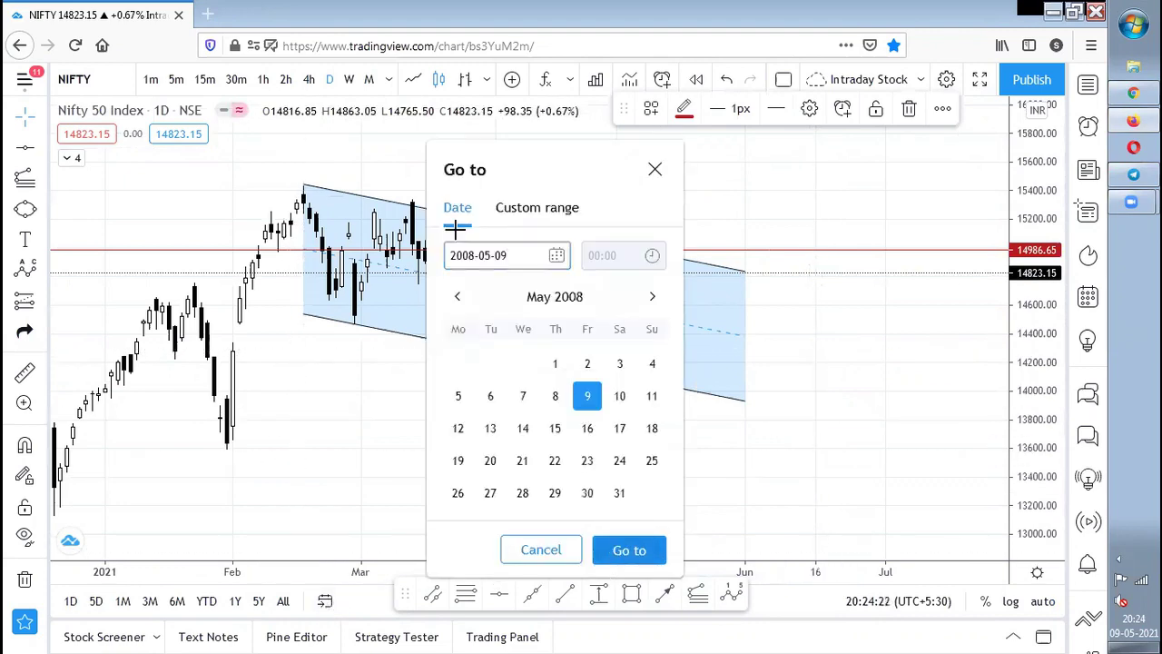
key(Return)
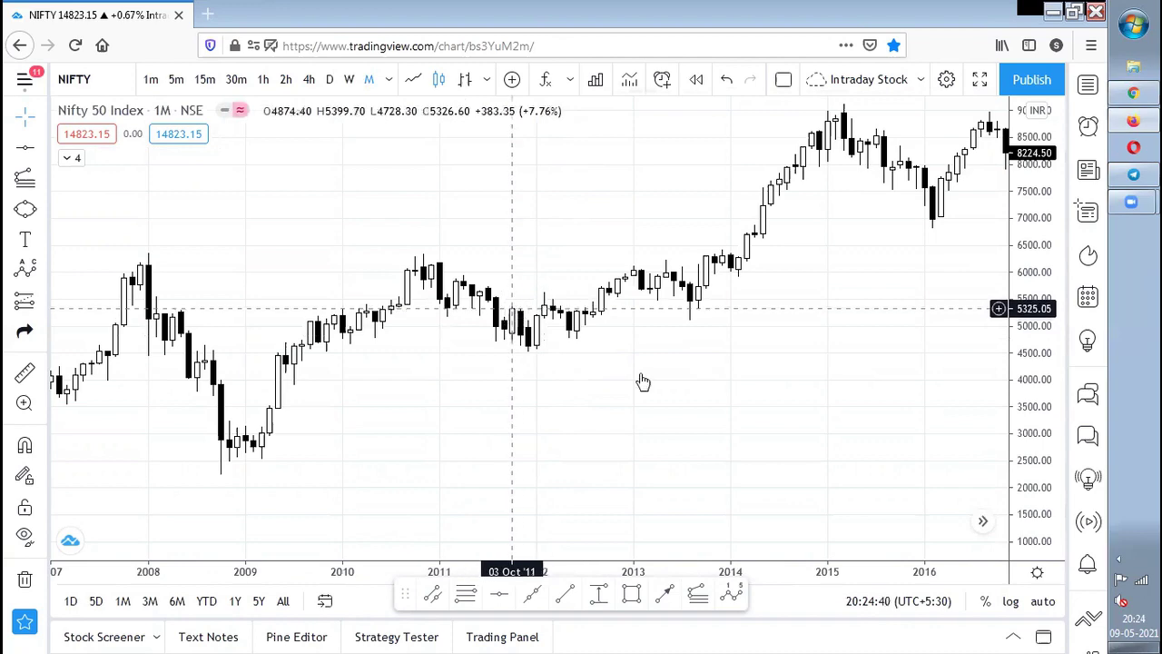
Trace the monthly swing highs and lows with a zigzag Path from about 6401 in October 2010 to about 5647 in February 2012.
scroll(643, 382, up, 2)
scroll(986, 337, up, 1)
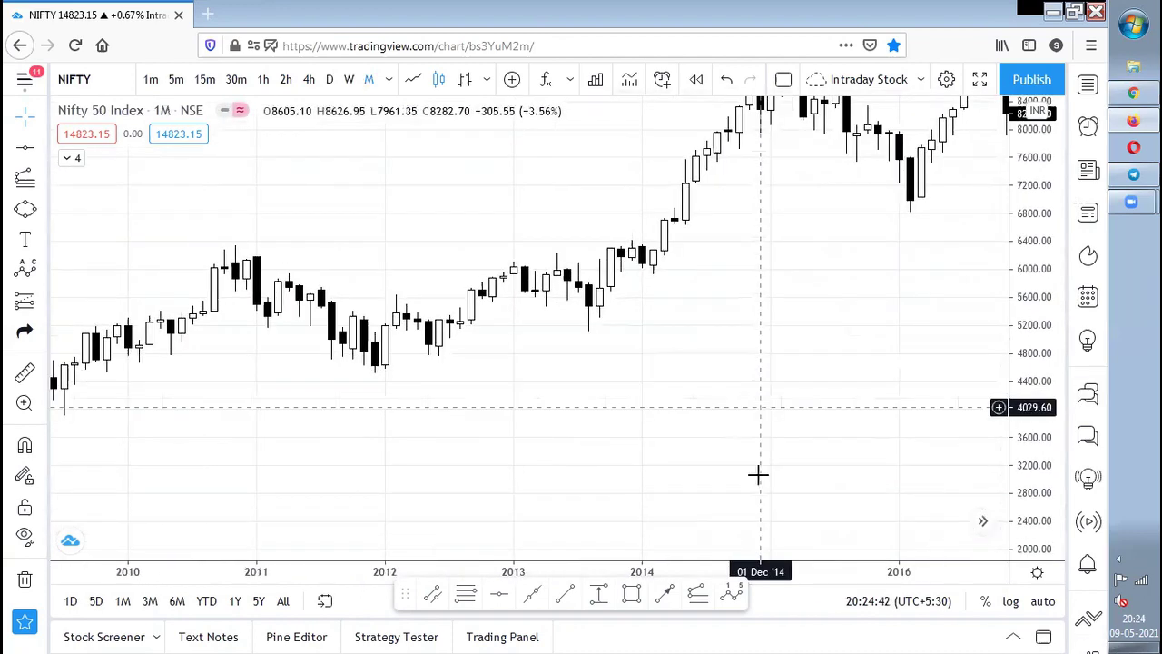
click(46, 212)
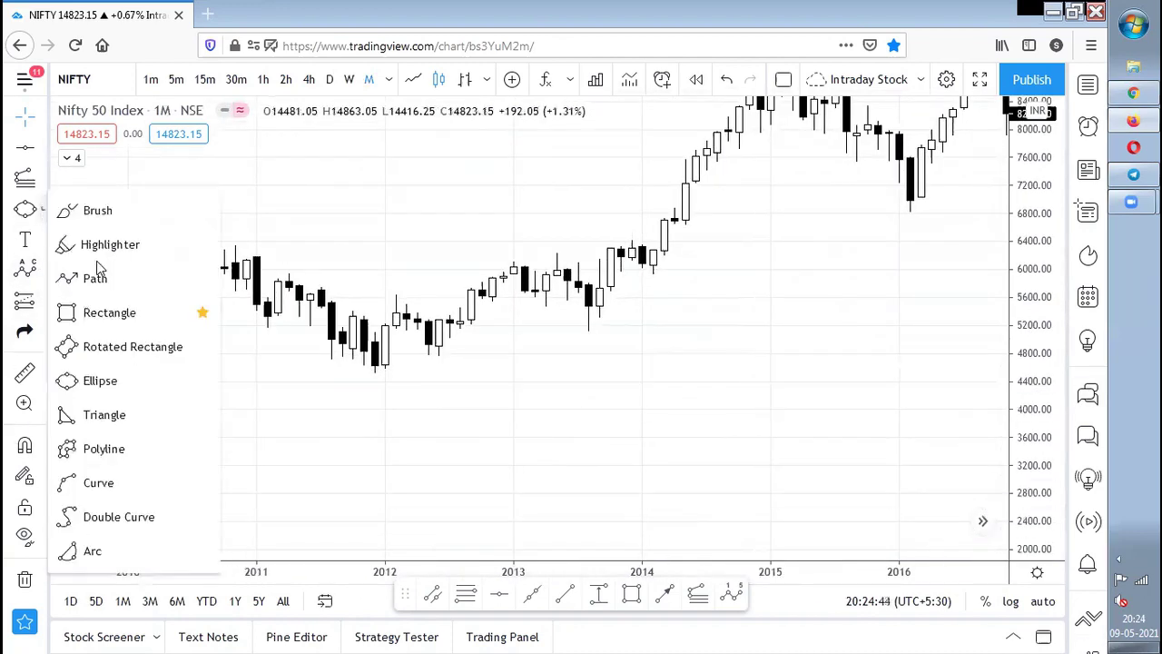
click(91, 272)
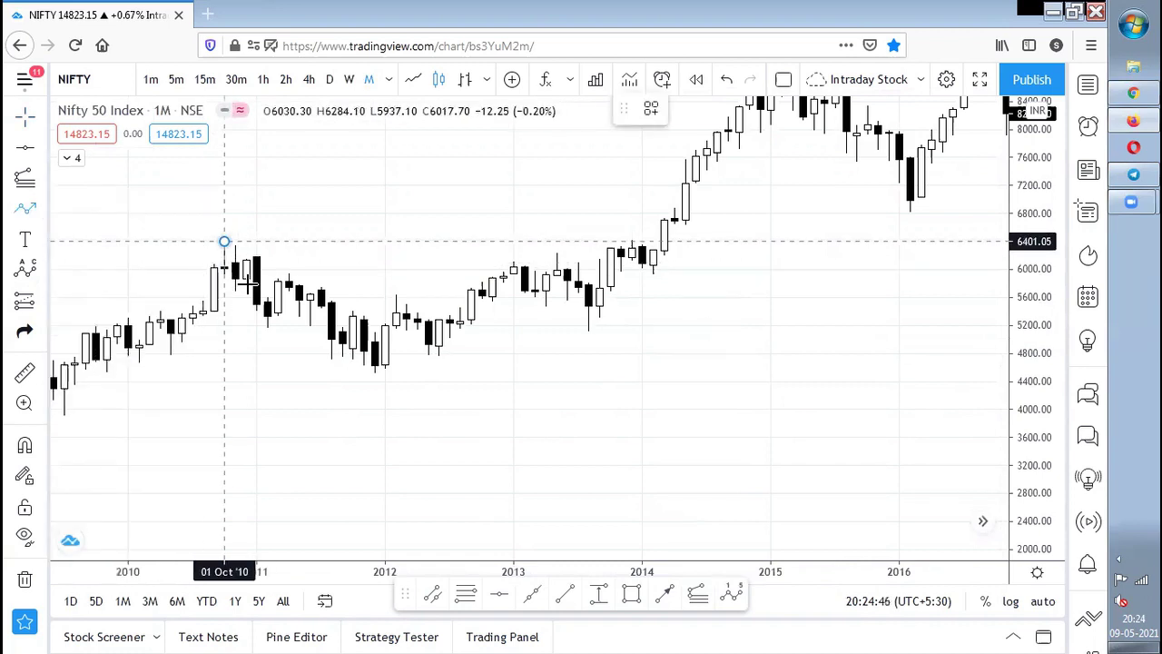
click(267, 328)
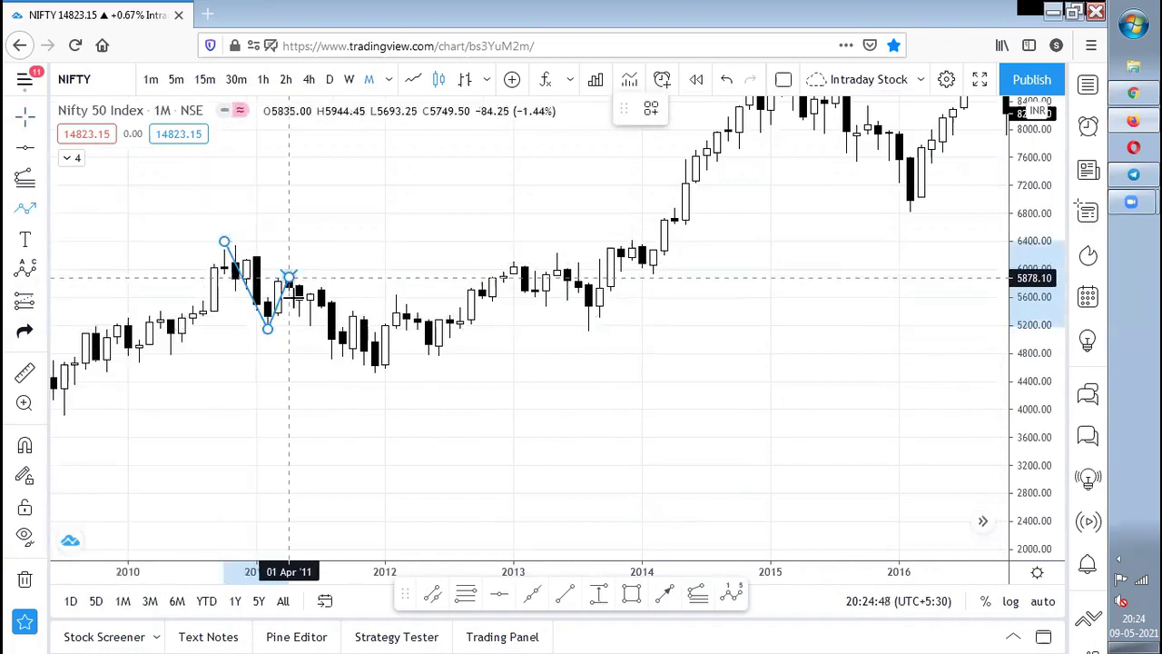
click(289, 277)
click(321, 286)
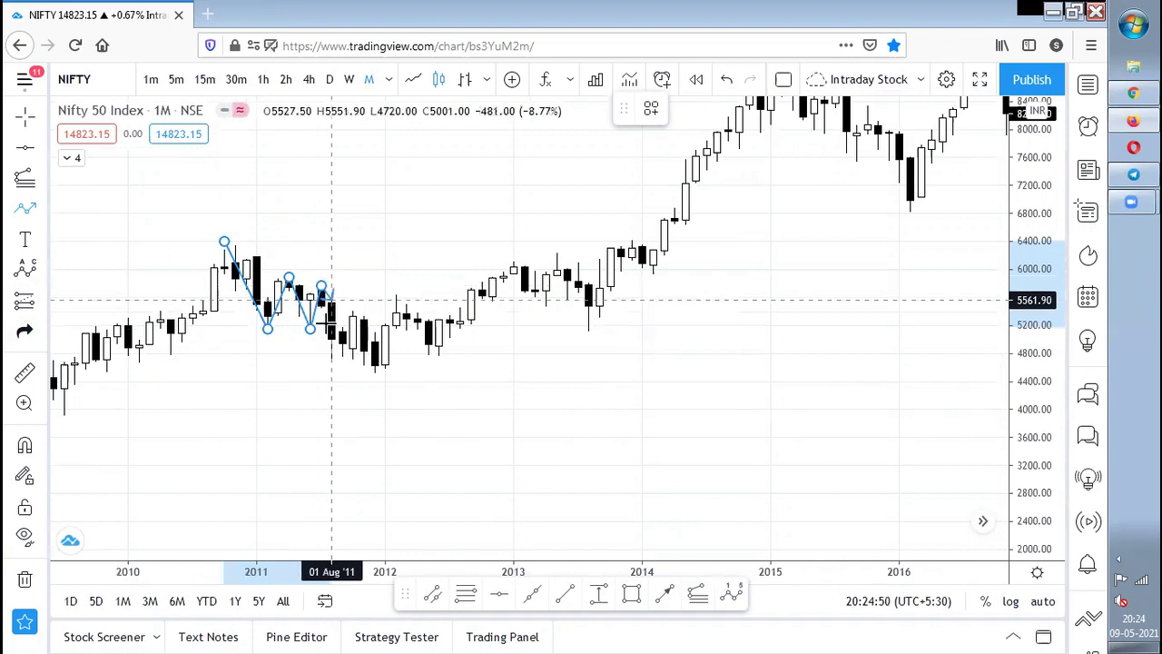
click(331, 361)
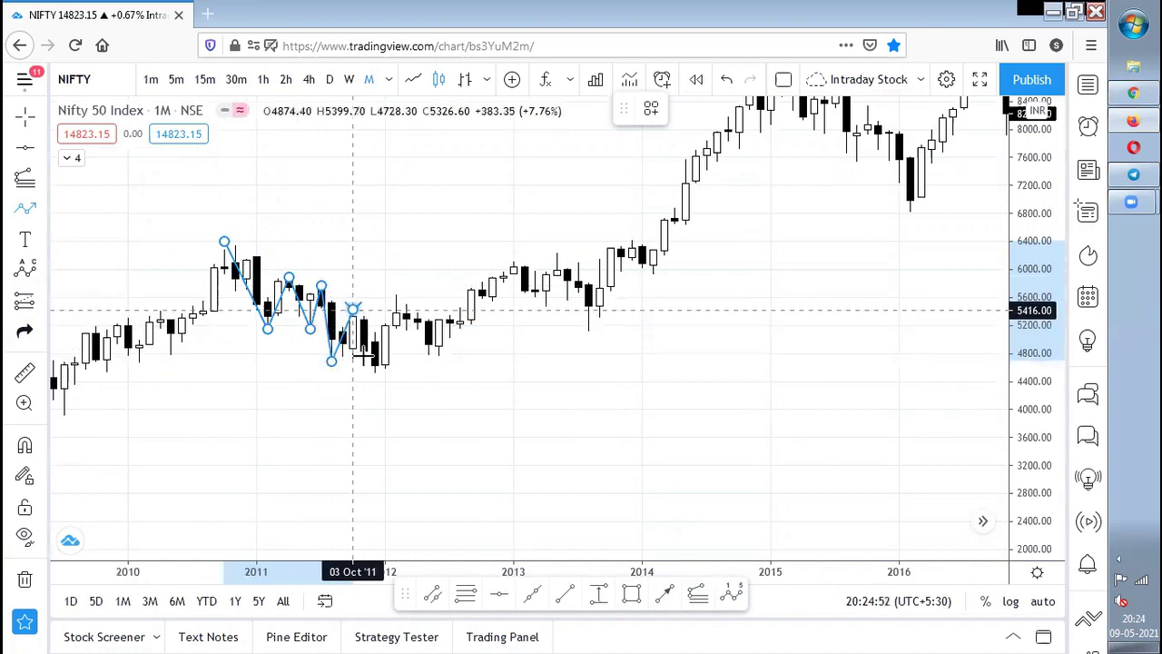
click(352, 308)
click(374, 377)
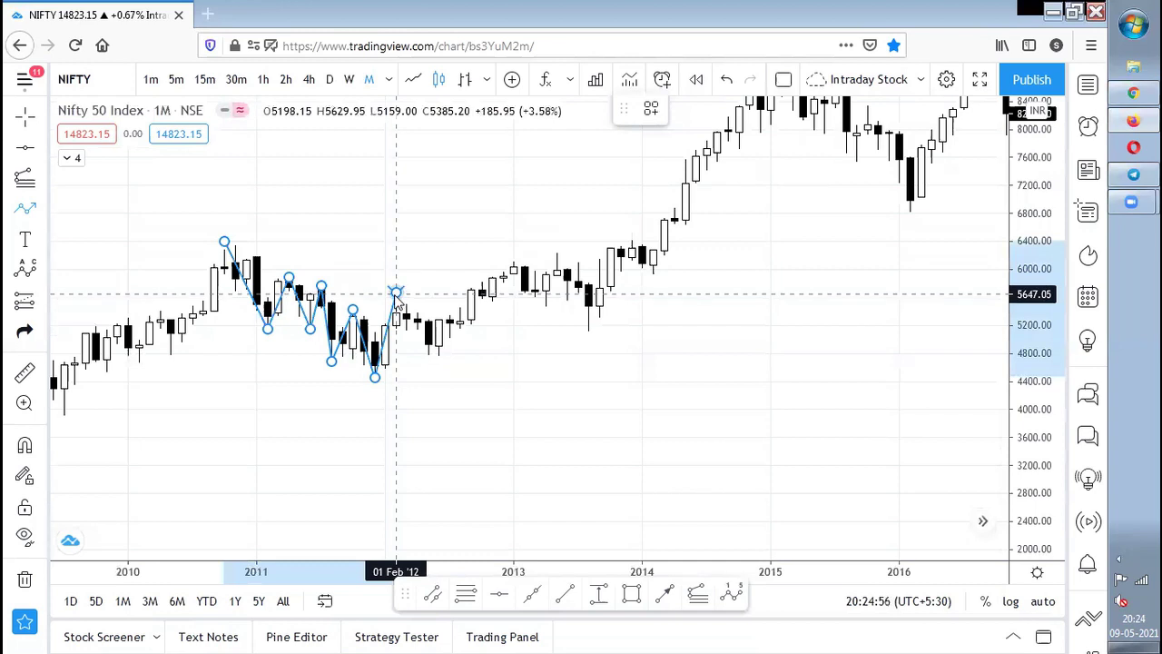
double_click(396, 295)
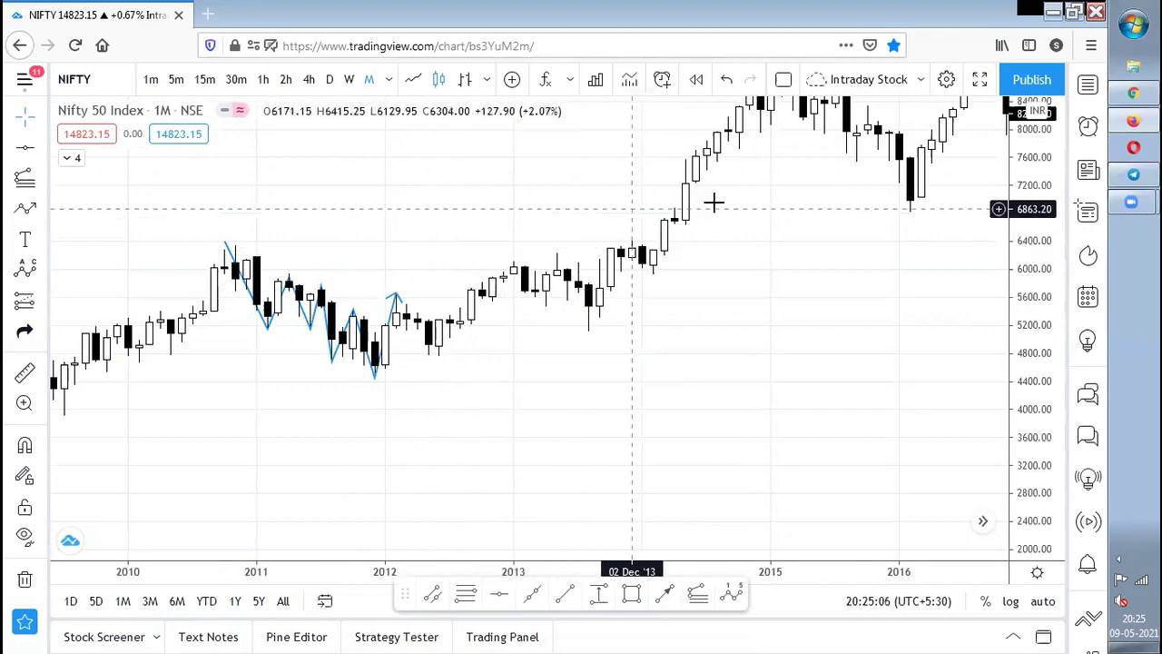
Return to the latest candles in the daily timeframe and remove all drawings from the chart.
drag(984, 521, 404, 137)
click(329, 80)
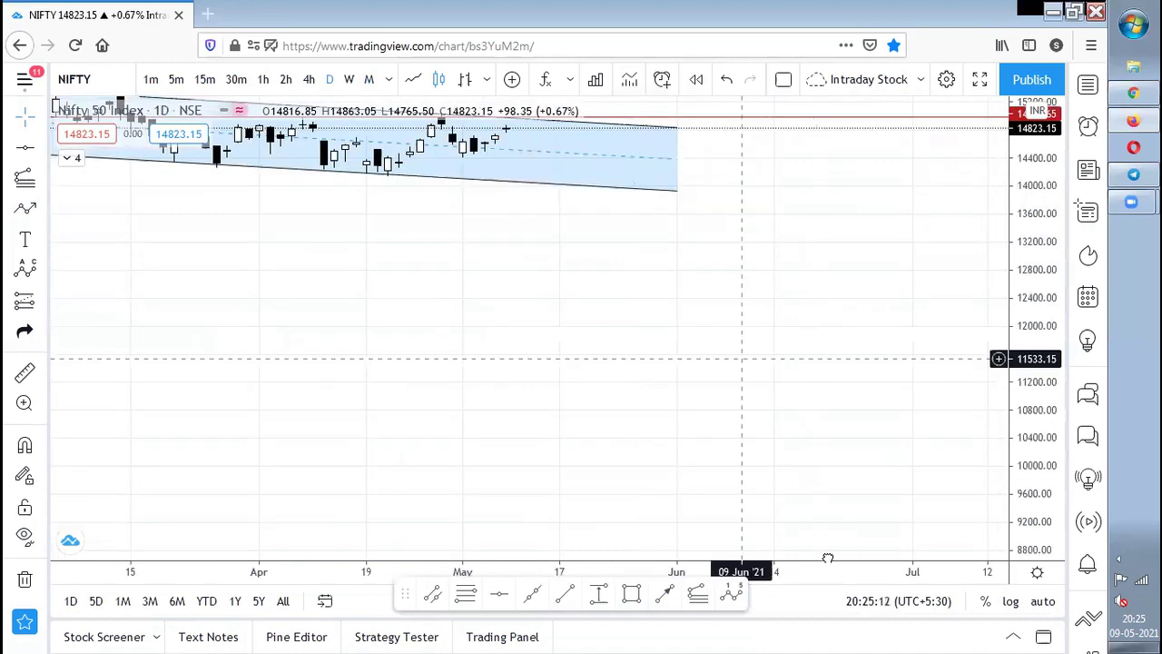
right_click(817, 223)
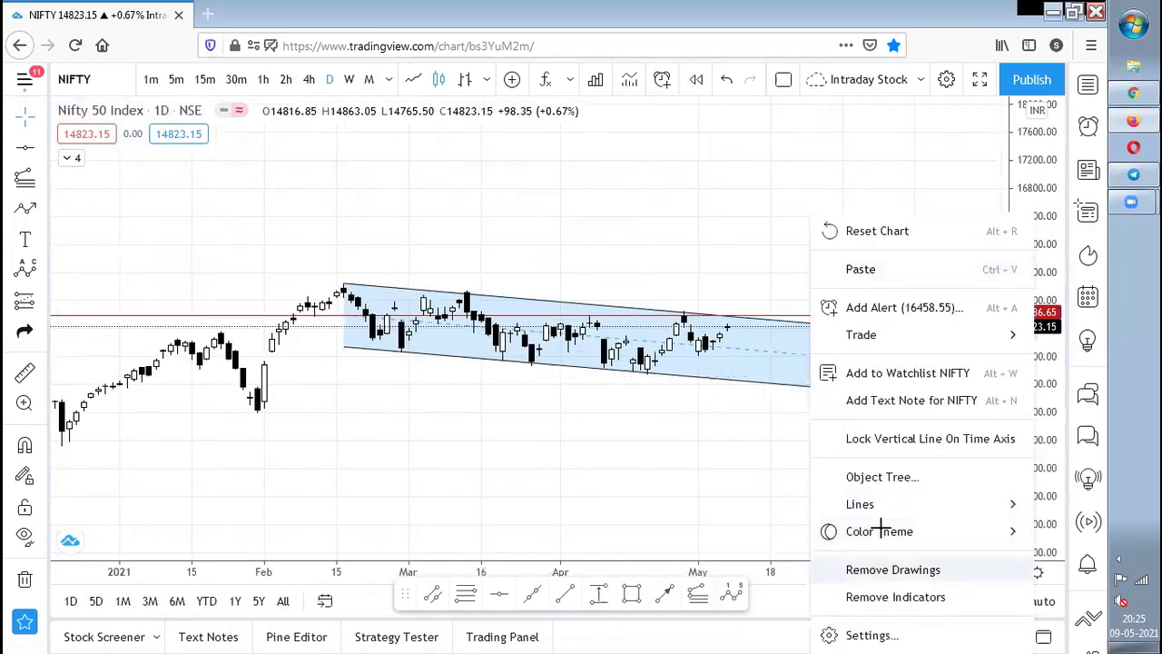
click(886, 565)
Trace the daily swing highs and lows with a zigzag Path from the 16 Feb '21 high to the 29 Apr '21 high.
scroll(947, 376, up, 2)
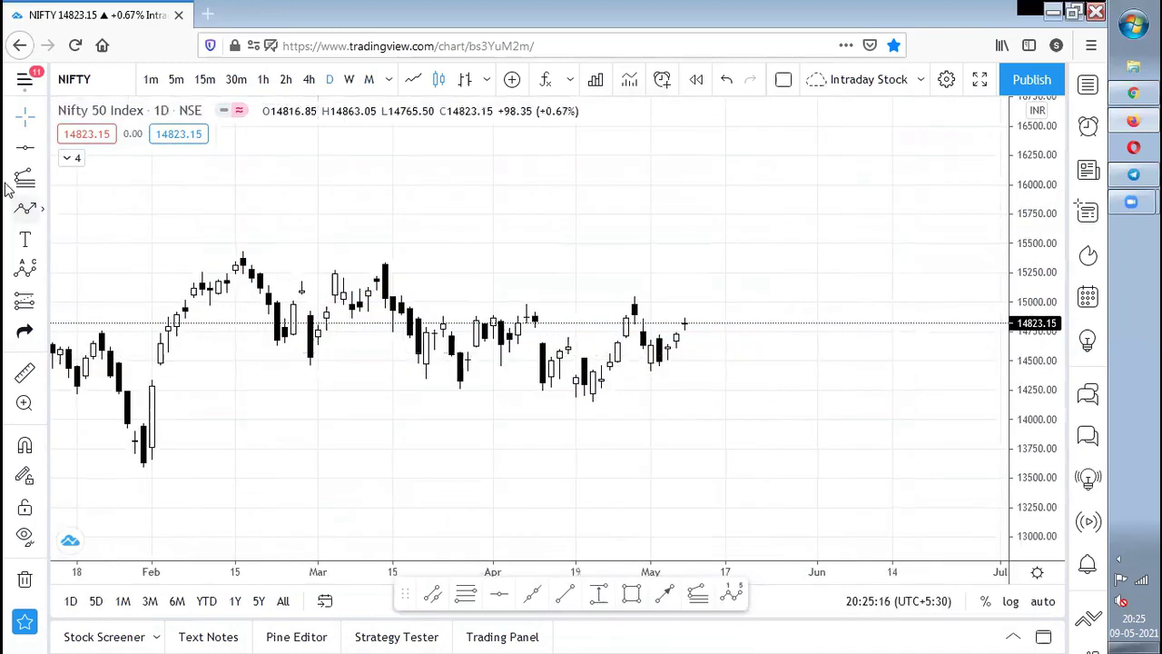
scroll(615, 327, up, 3)
scroll(882, 433, down, 5)
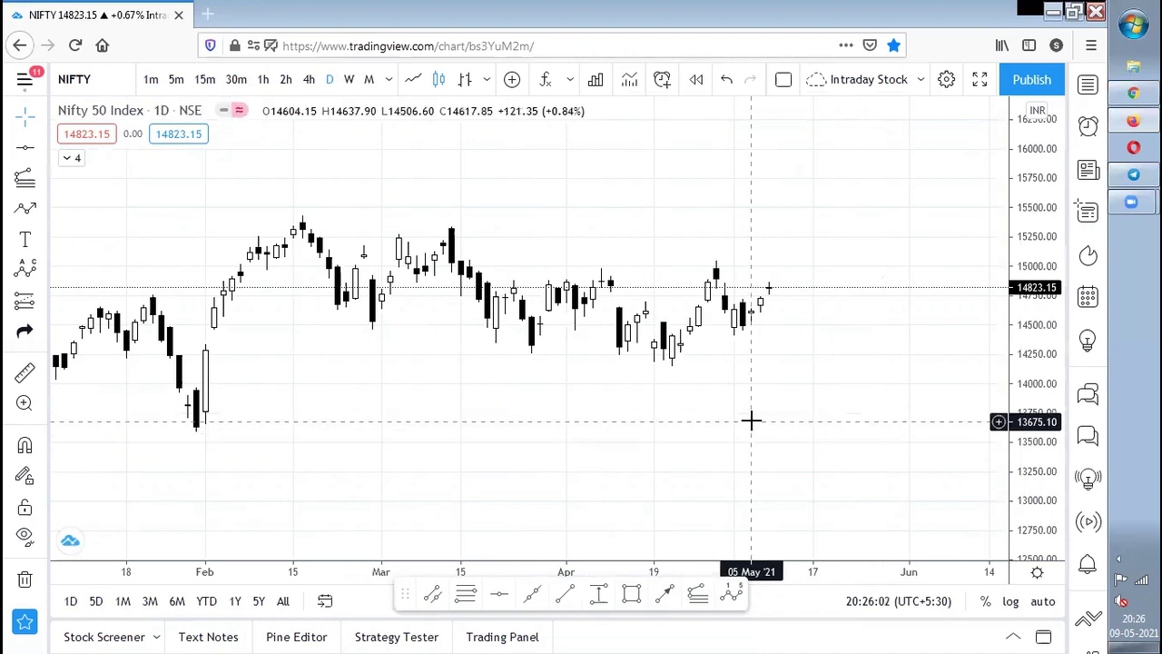
scroll(750, 418, up, 1)
click(26, 210)
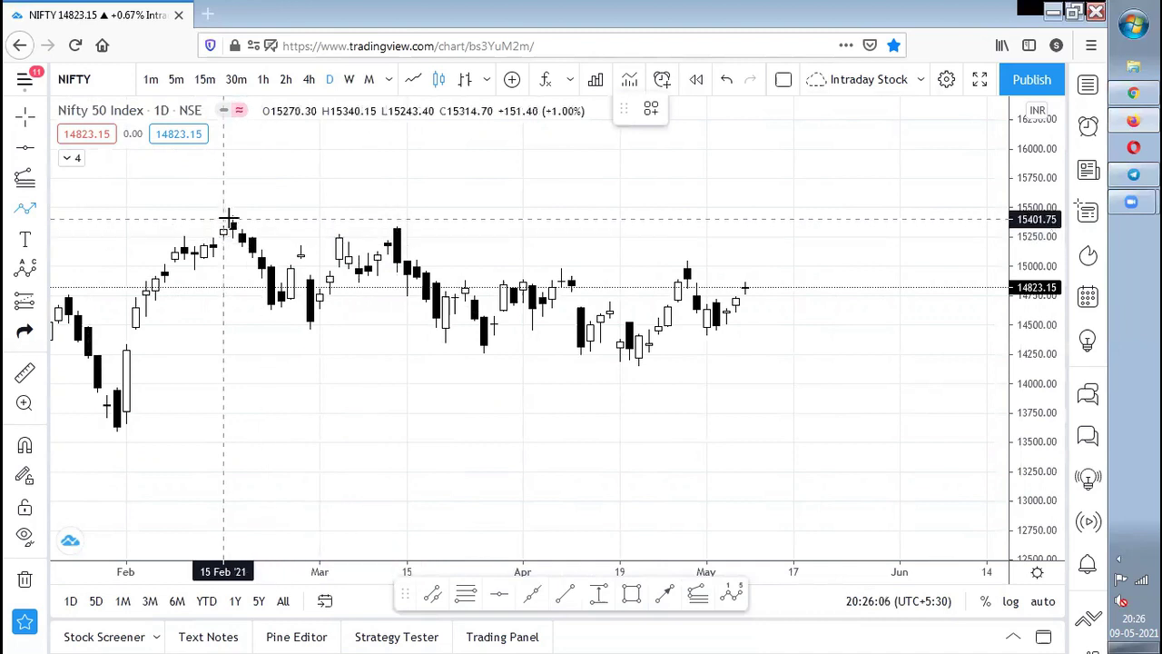
click(310, 334)
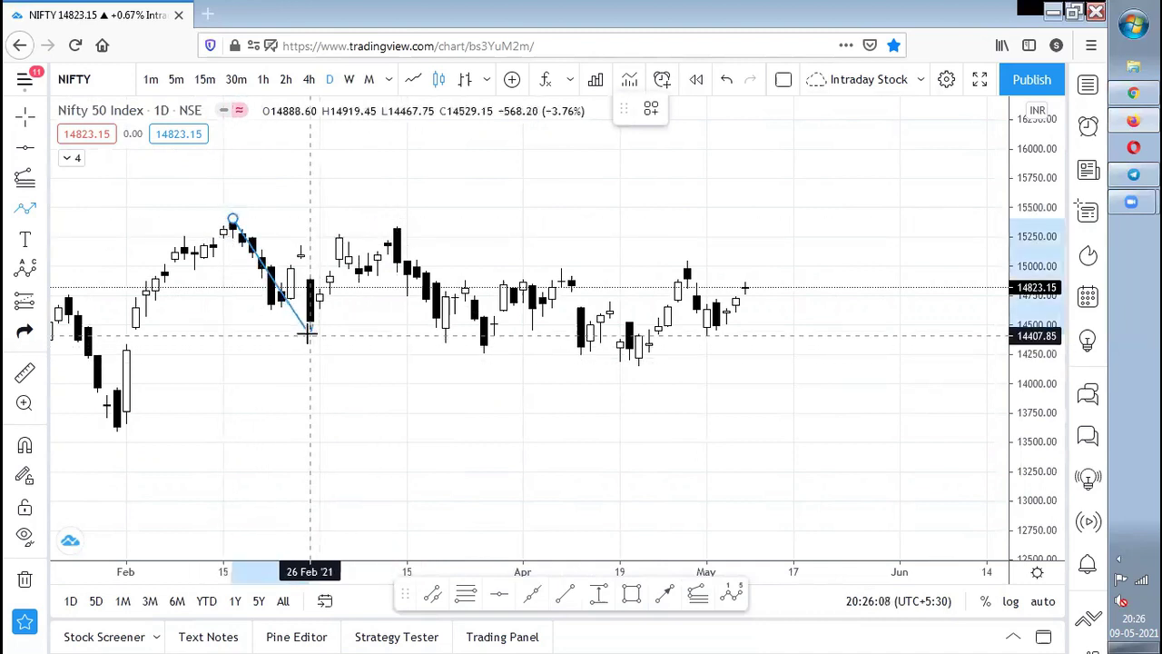
click(396, 221)
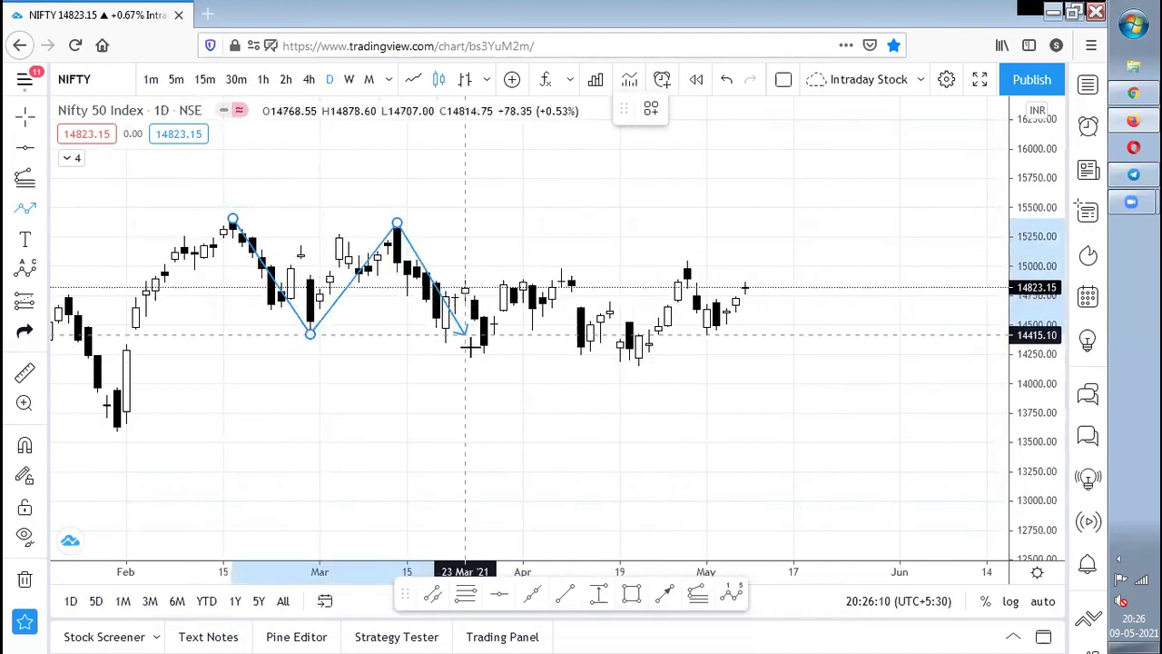
click(494, 360)
click(552, 269)
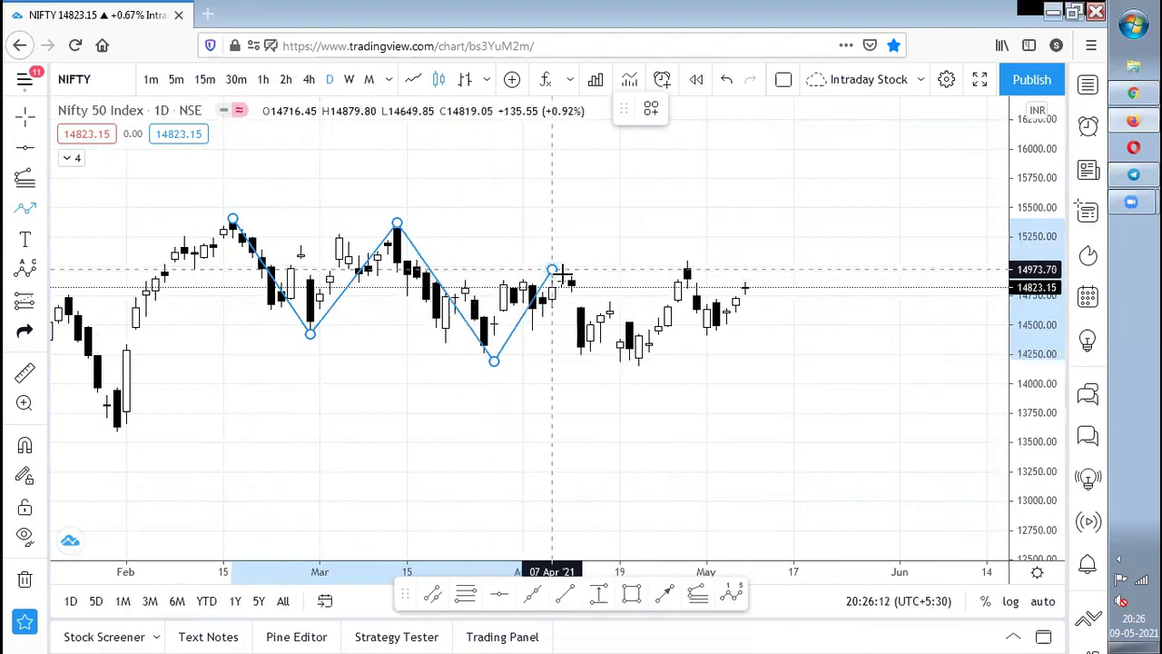
click(640, 369)
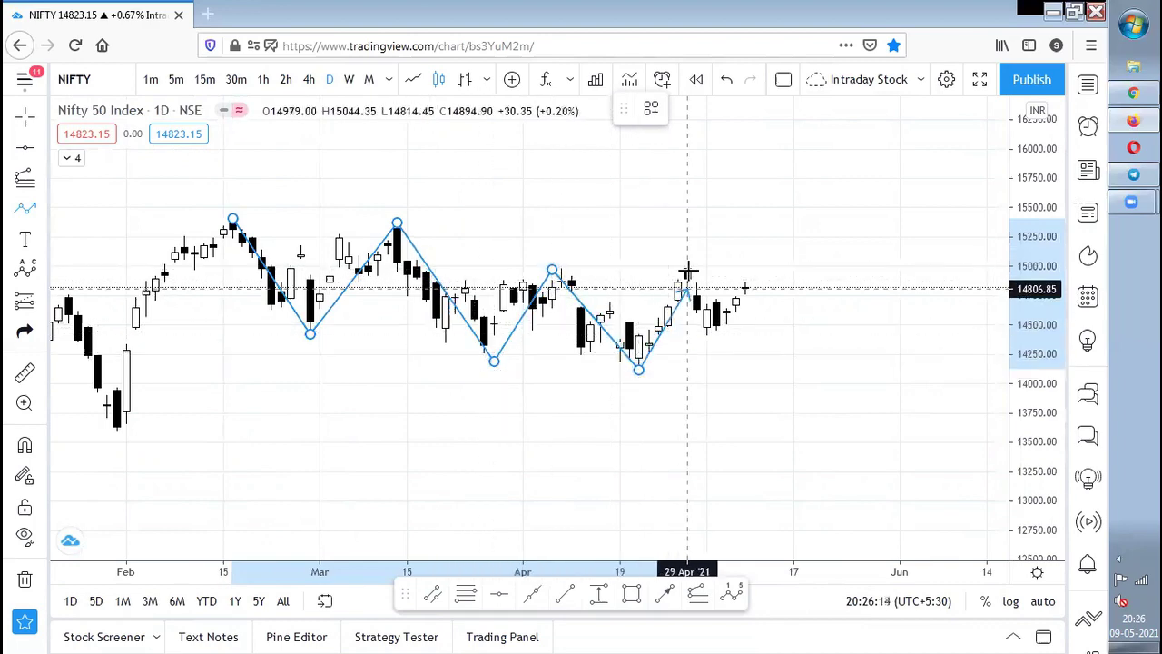
click(688, 258)
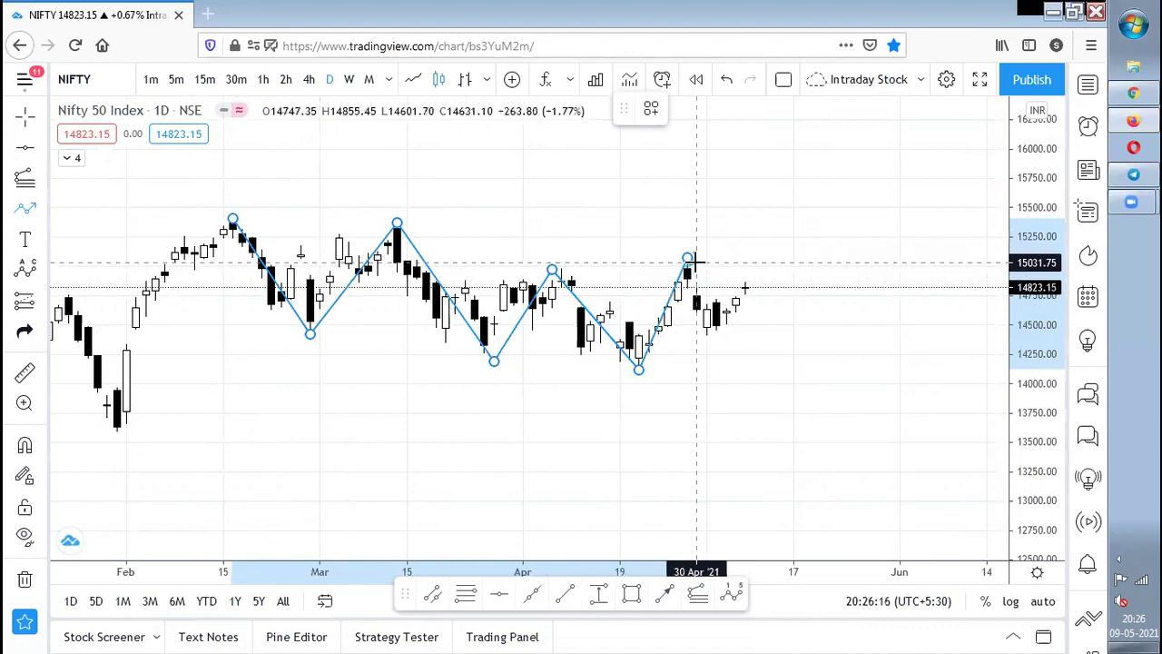
key(Escape)
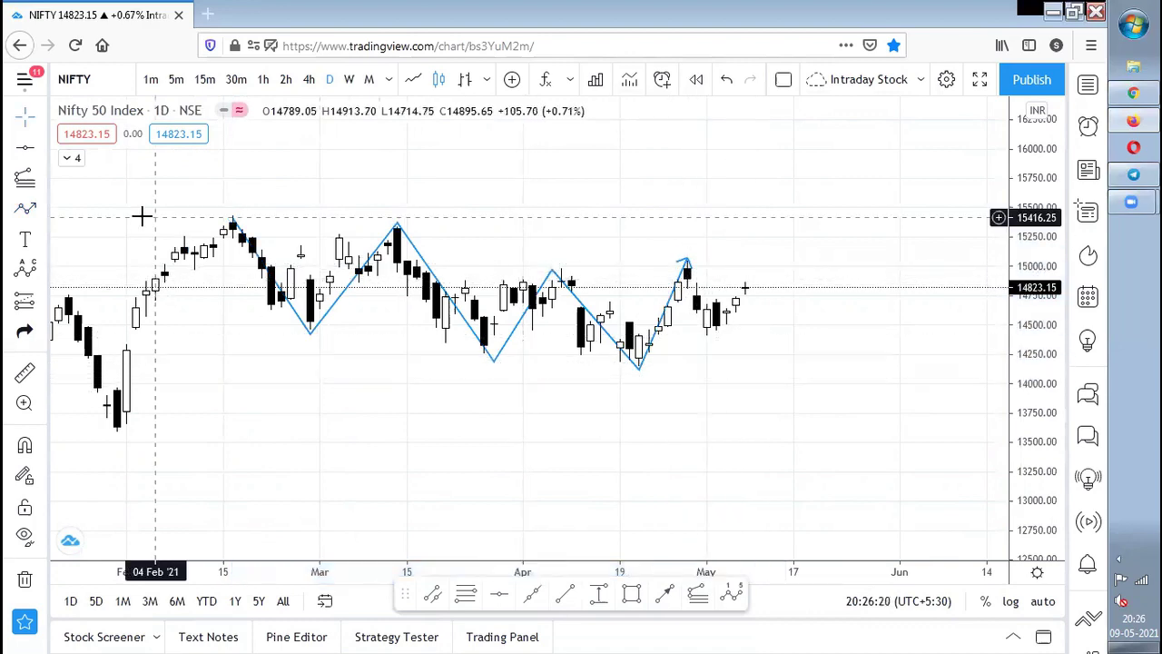
Place a horizontal line at about 14139, along the lowest April swing low of the path.
click(796, 367)
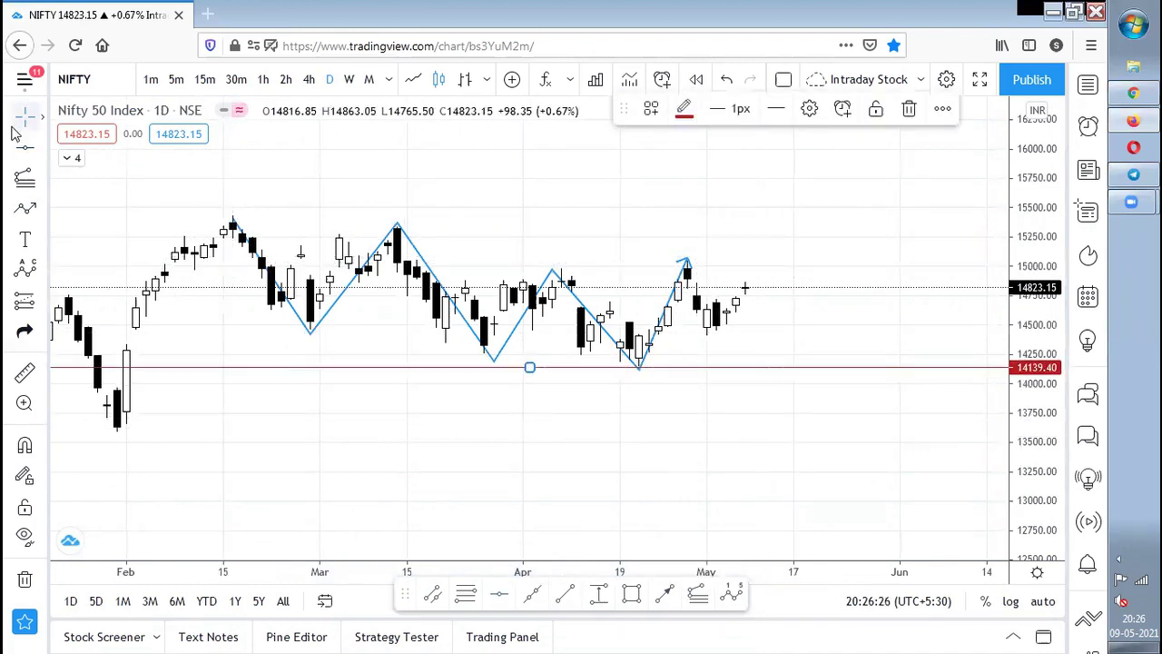
Place a horizontal line at 15060.80 along the late-April swing high, and finish by removing all drawings from the Nifty chart.
click(188, 185)
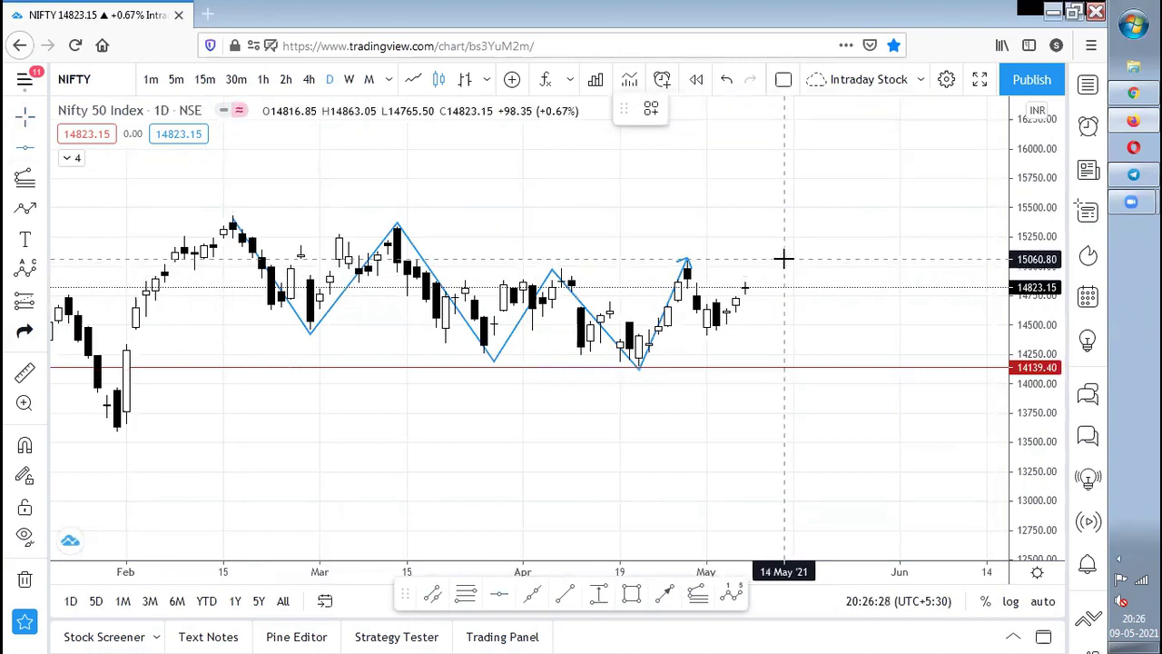
click(784, 259)
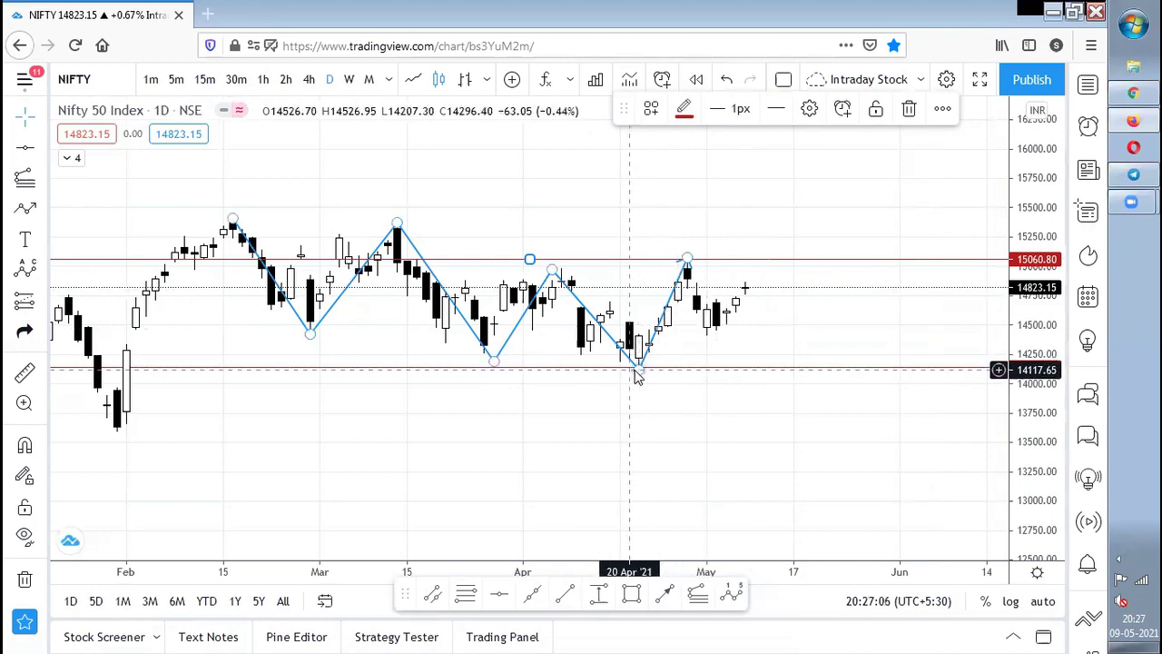
right_click(814, 209)
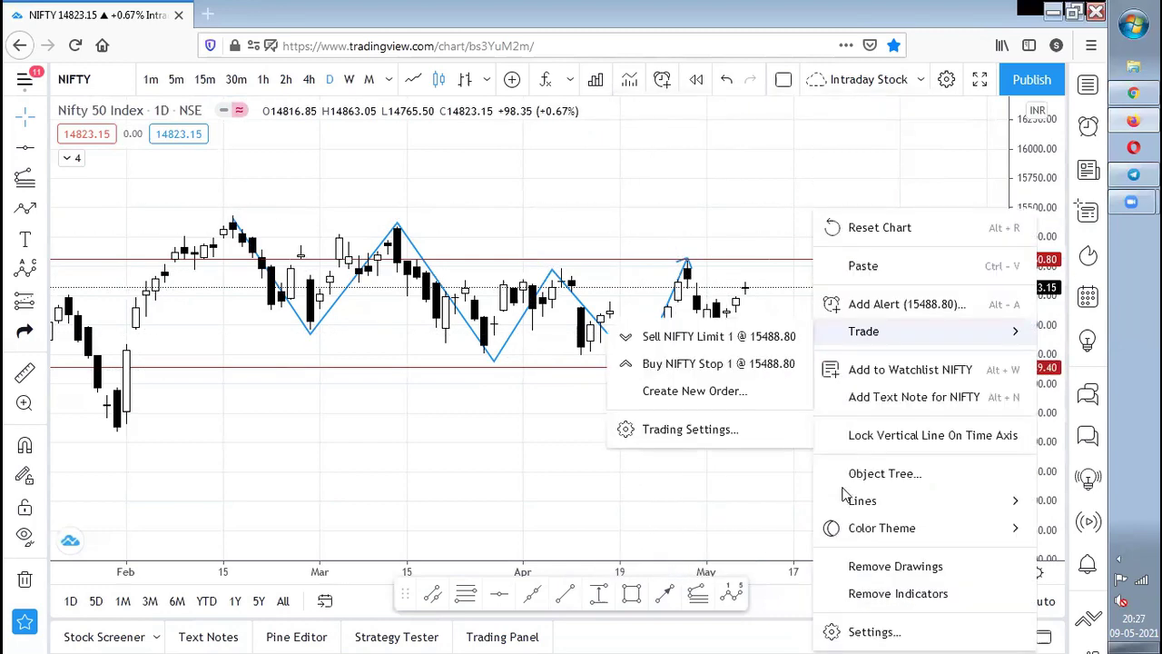
click(865, 569)
Switch to Telegram to read the stock requests in the discussion, and return to TradingView to load the ZEEL chart.
click(1132, 176)
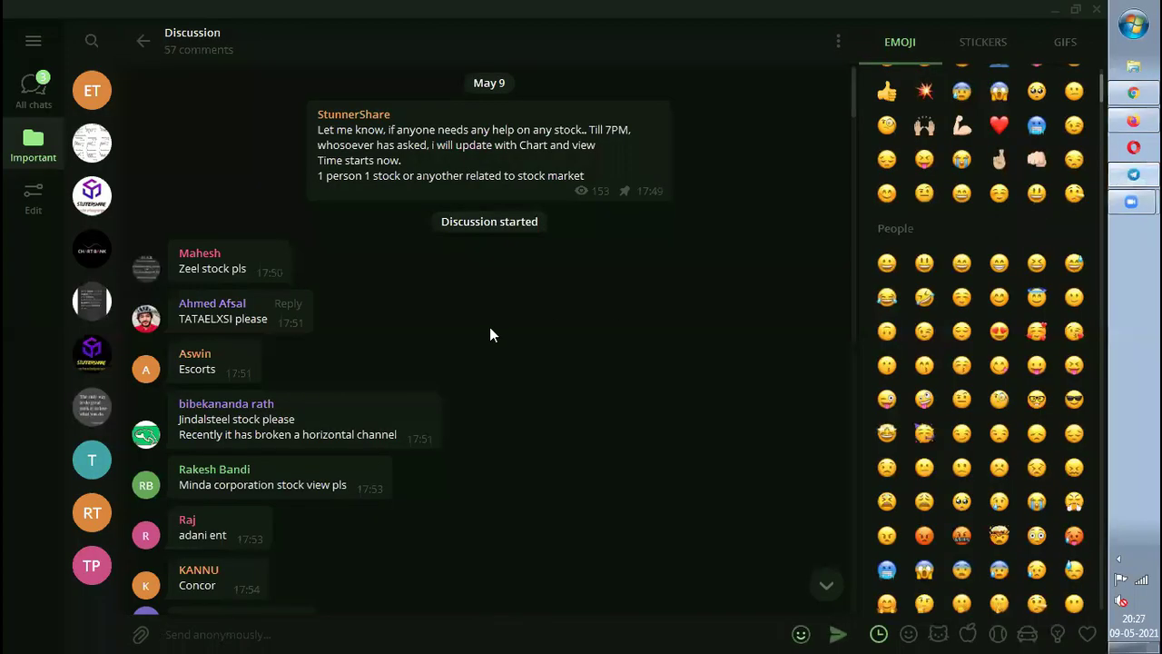
scroll(641, 308, down, 3)
scroll(641, 310, up, 3)
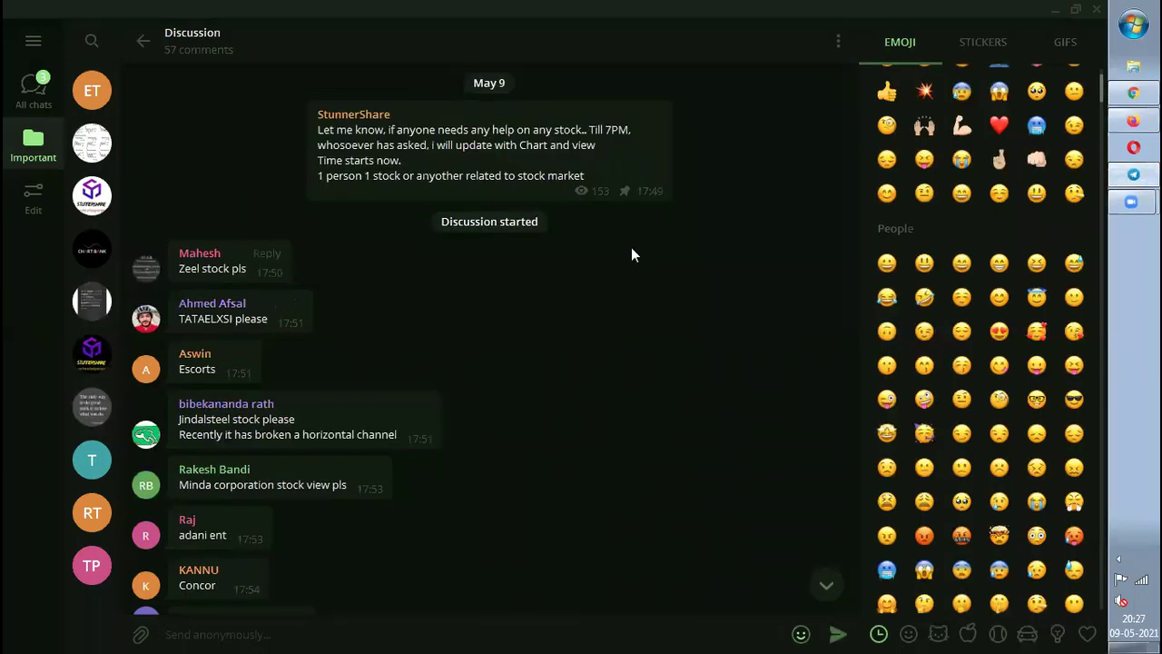
key(alt+Tab)
text(ZEE)
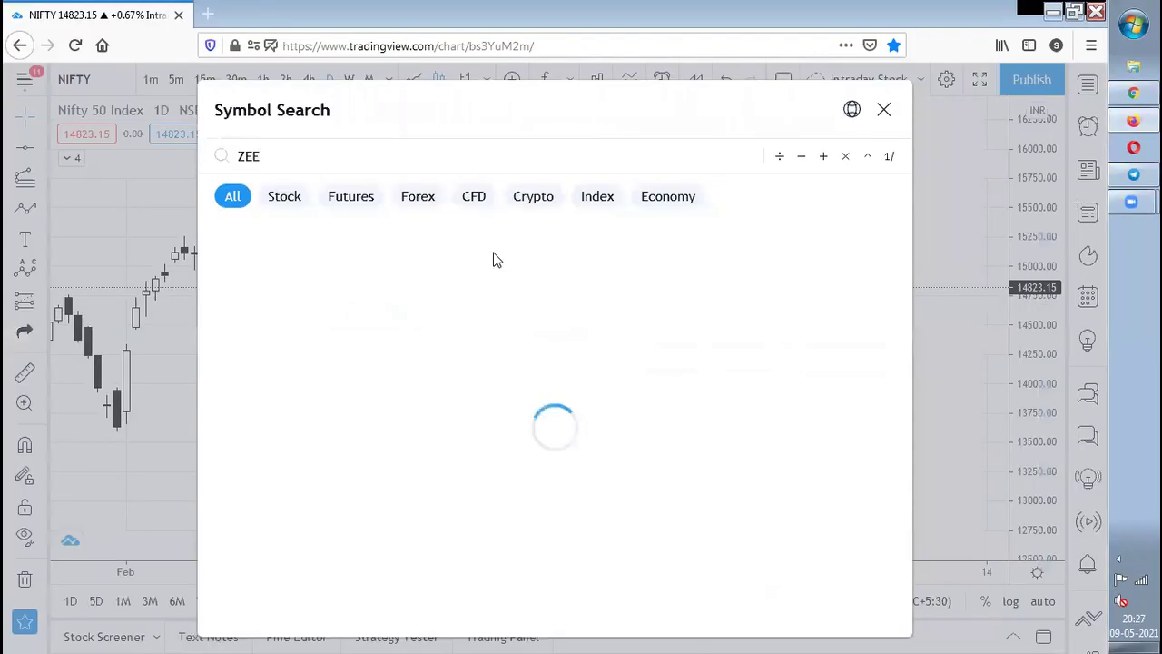
text(L)
key(Return)
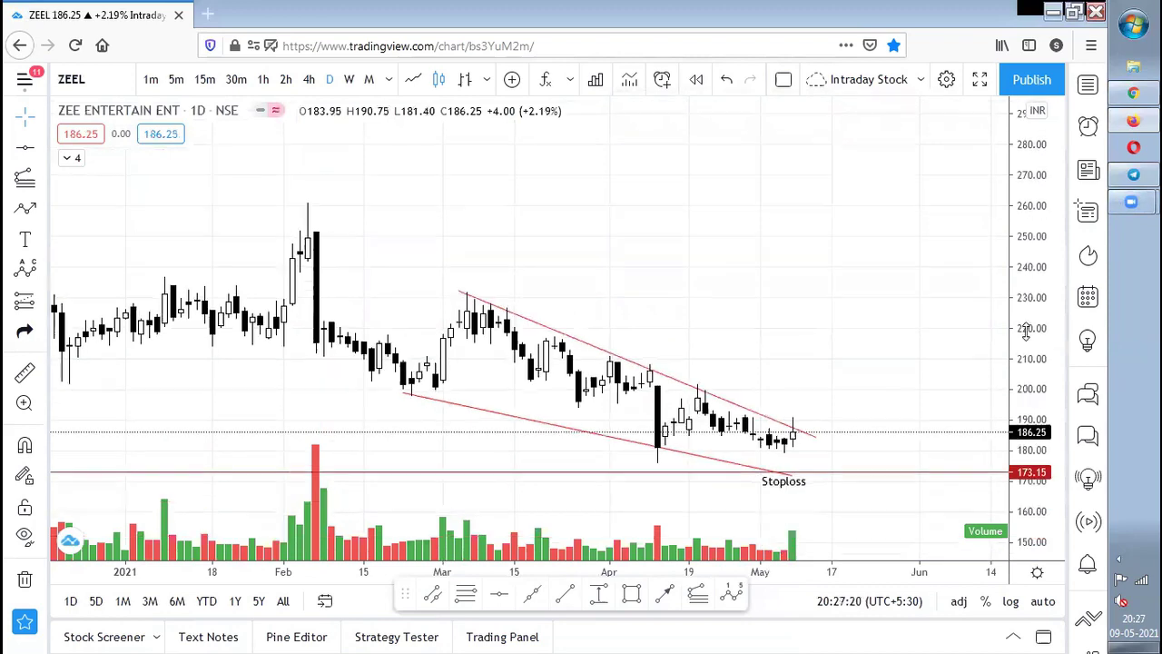
Examine the ZEEL daily chart from early 2020 onward, focusing on the falling wedge, the stop-loss line and the volume.
scroll(594, 245, down, 5)
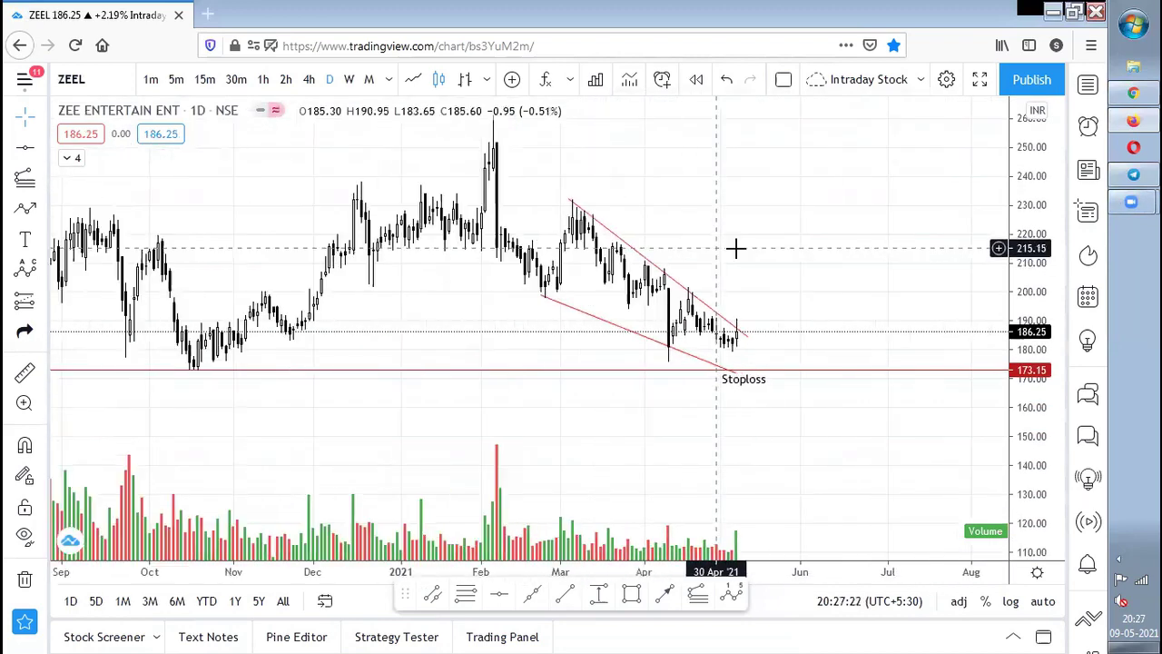
scroll(735, 247, down, 5)
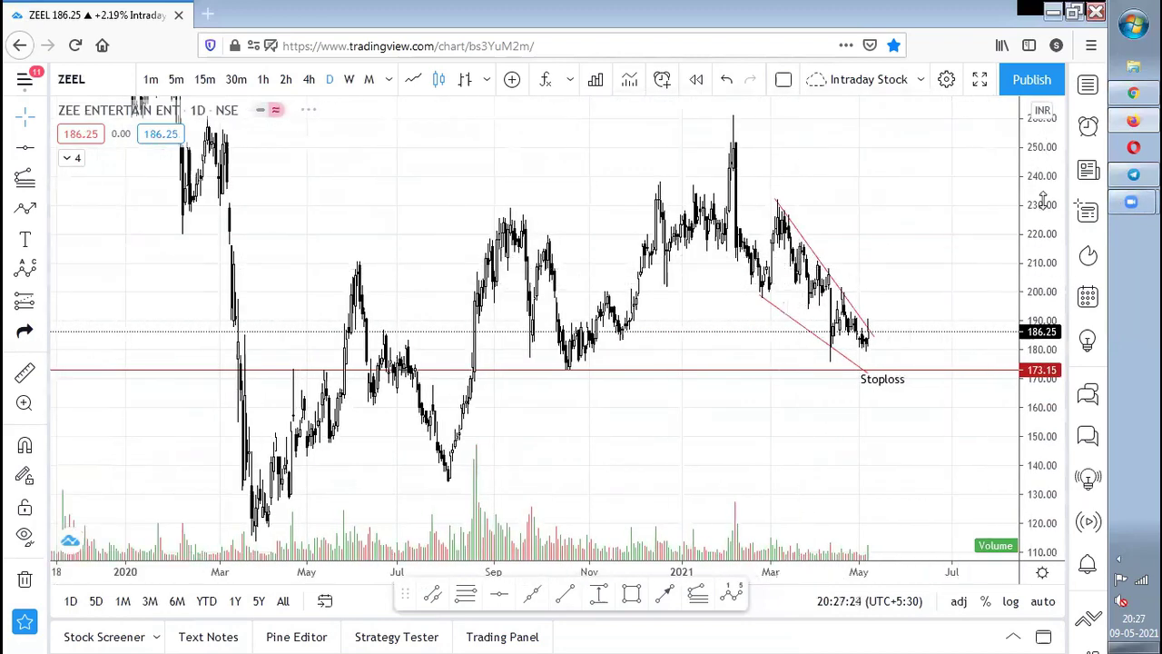
scroll(802, 407, up, 2)
scroll(131, 431, up, 2)
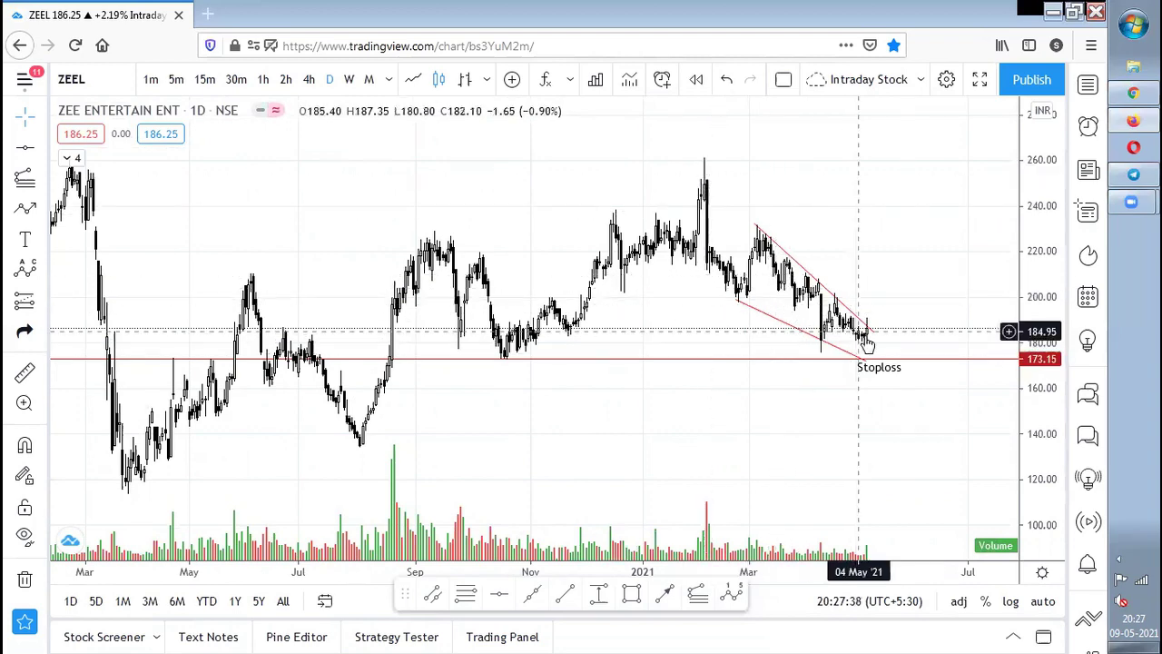
scroll(770, 315, up, 2)
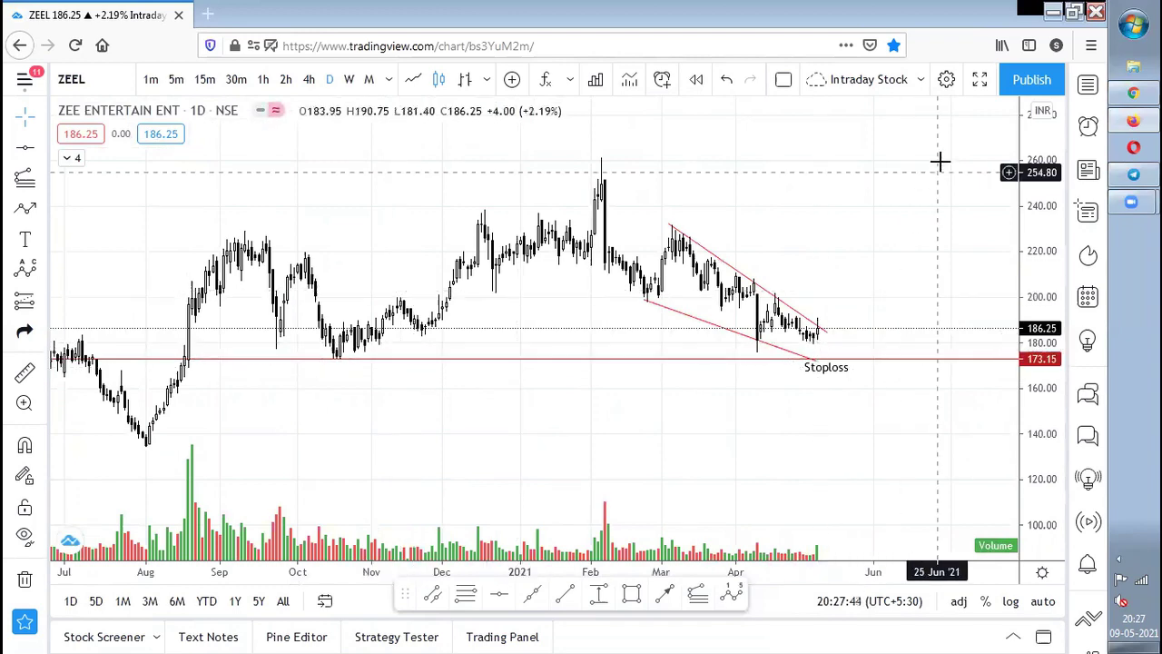
drag(951, 248, 717, 335)
scroll(708, 335, down, 2)
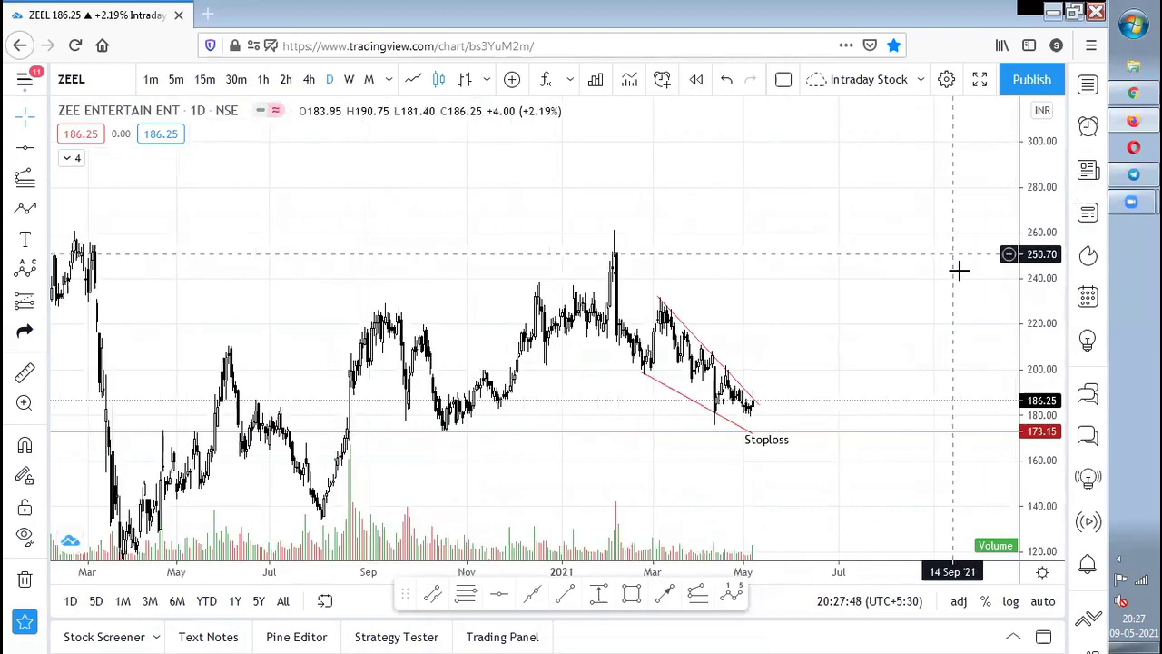
scroll(963, 267, down, 3)
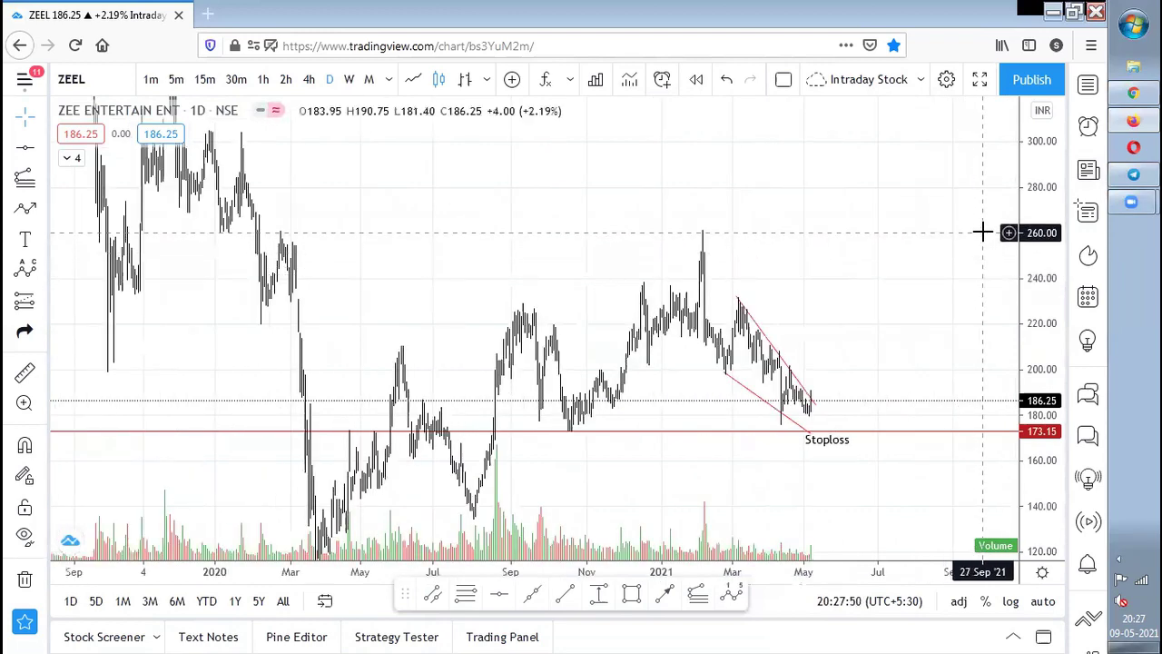
scroll(977, 330, up, 4)
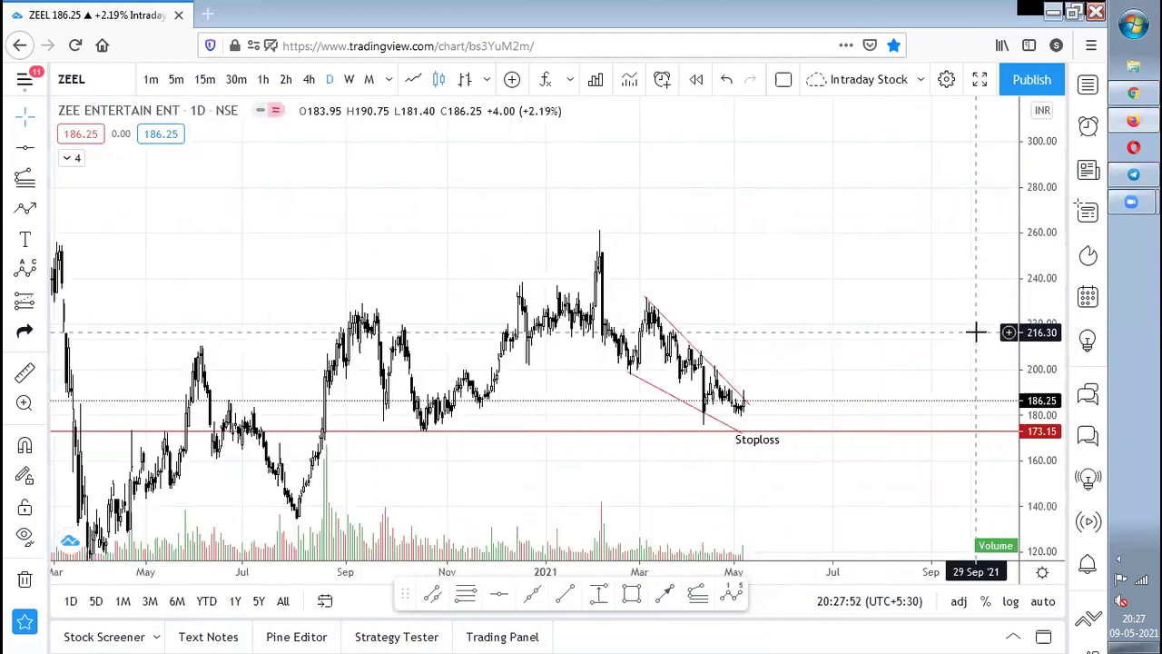
drag(869, 342, 947, 251)
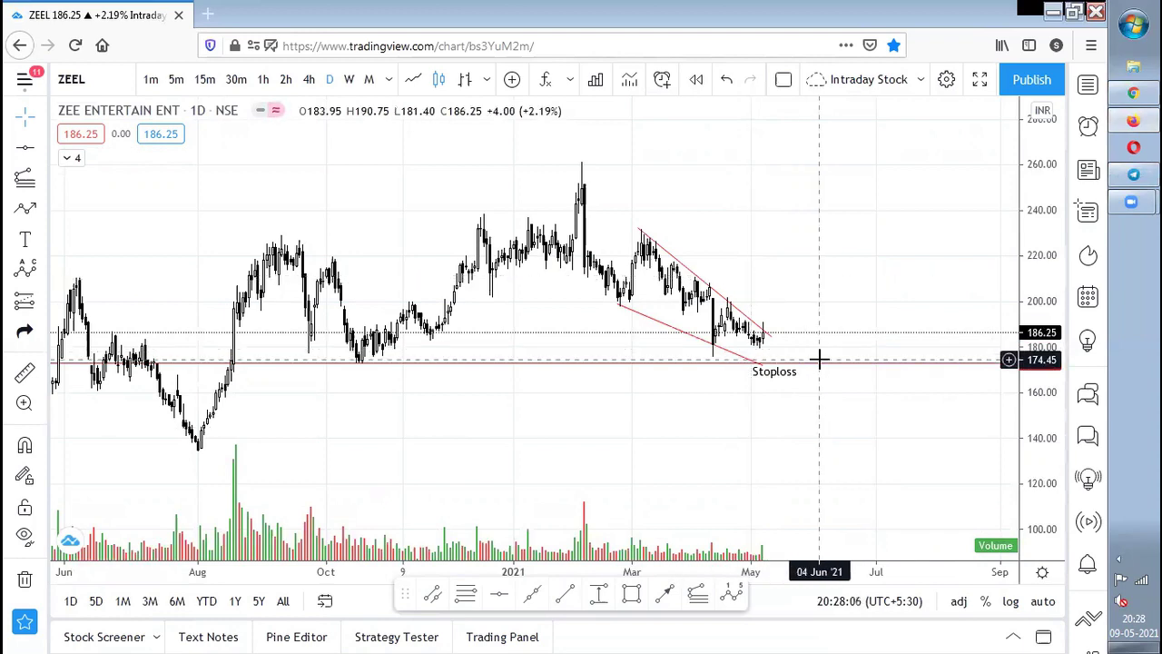
scroll(820, 358, down, 2)
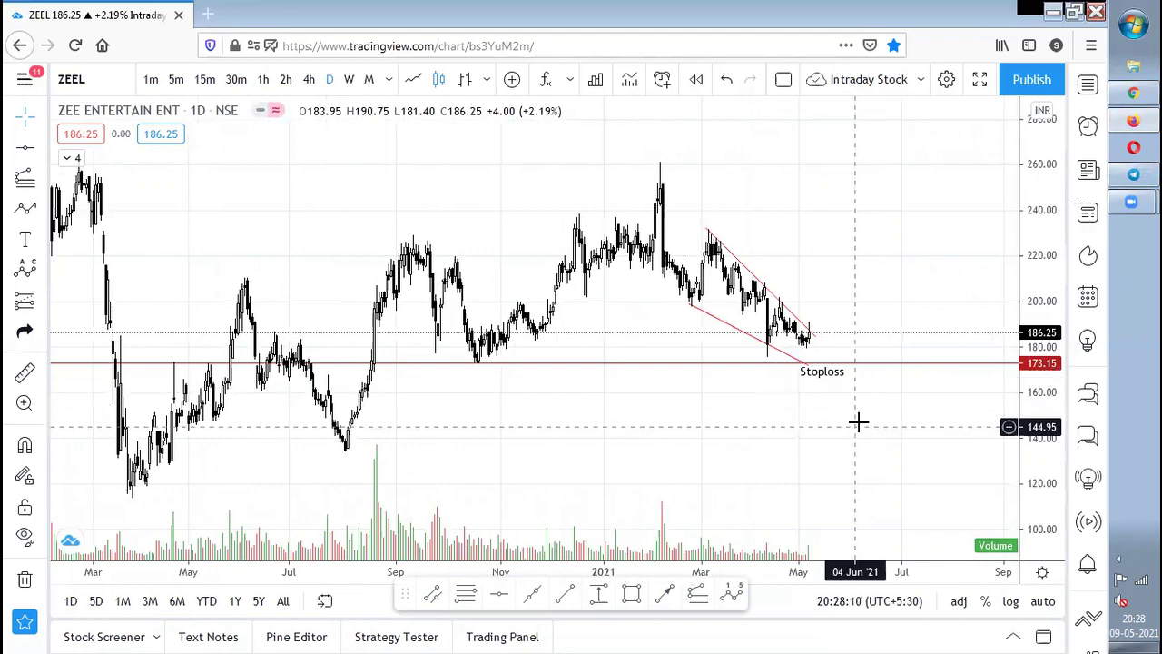
scroll(858, 423, up, 3)
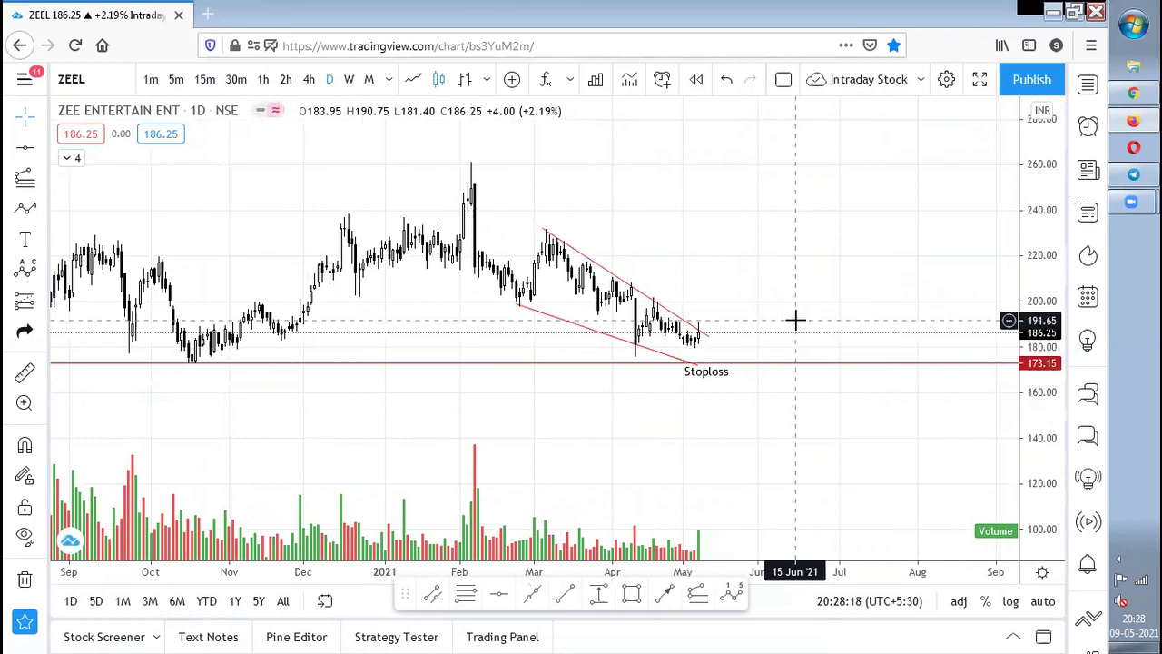
scroll(796, 320, up, 1)
Check the Telegram discussion for the next requested stock and load the TATAELXSI chart in TradingView.
key(alt+Tab)
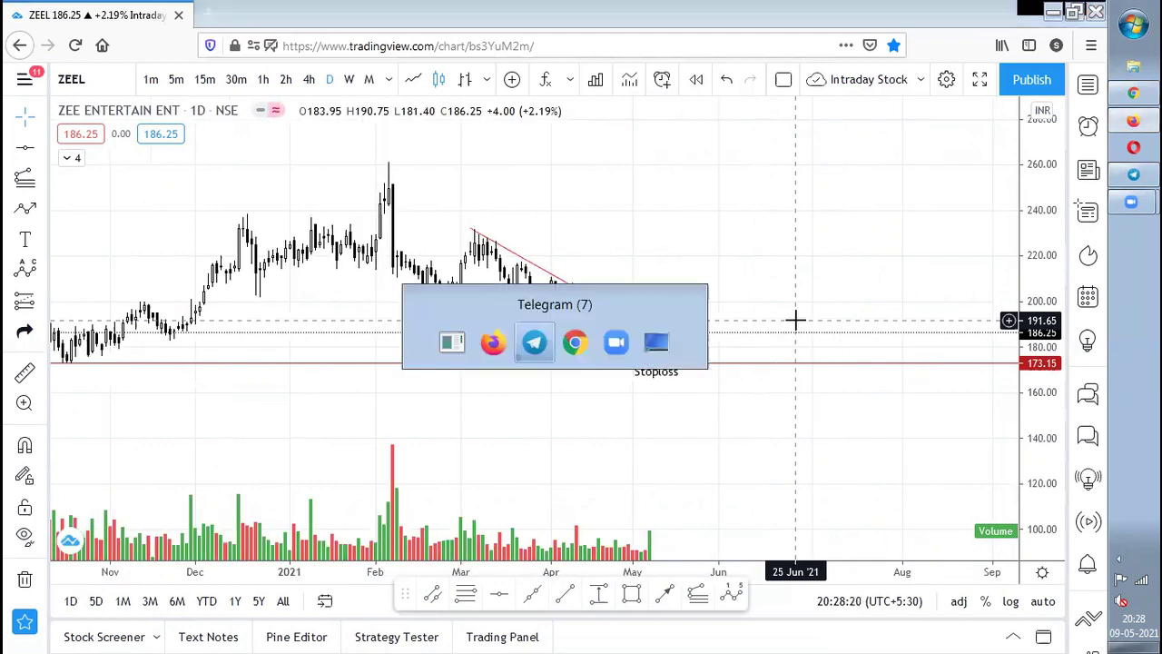
key(alt+Tab)
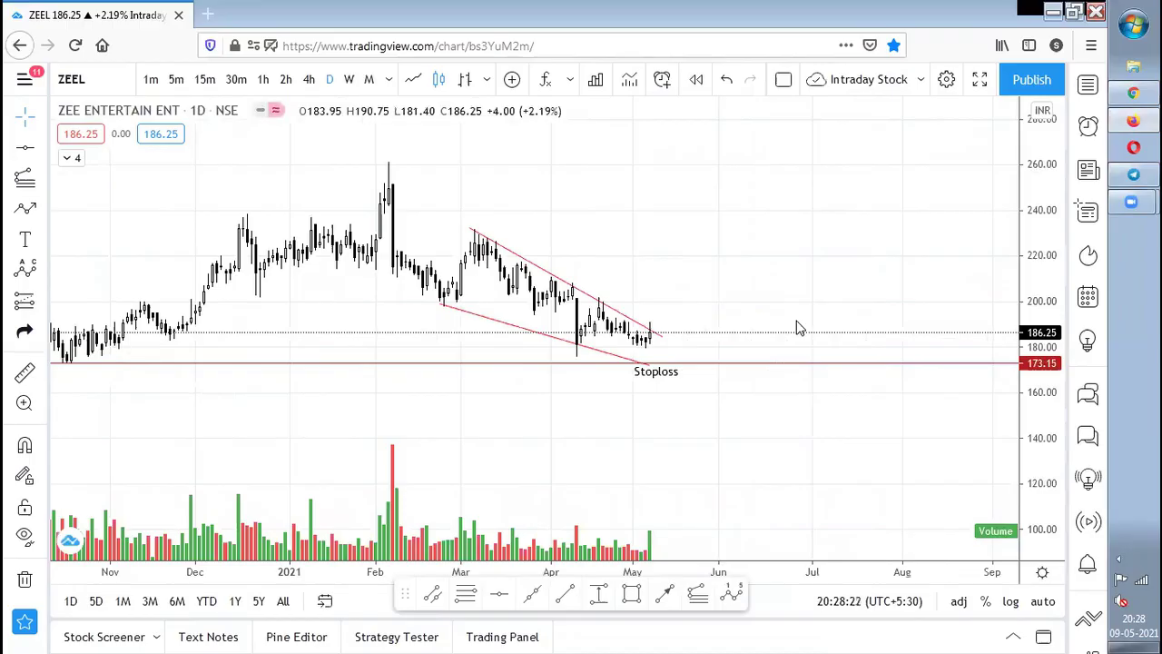
text(TATAELXSI)
key(Return)
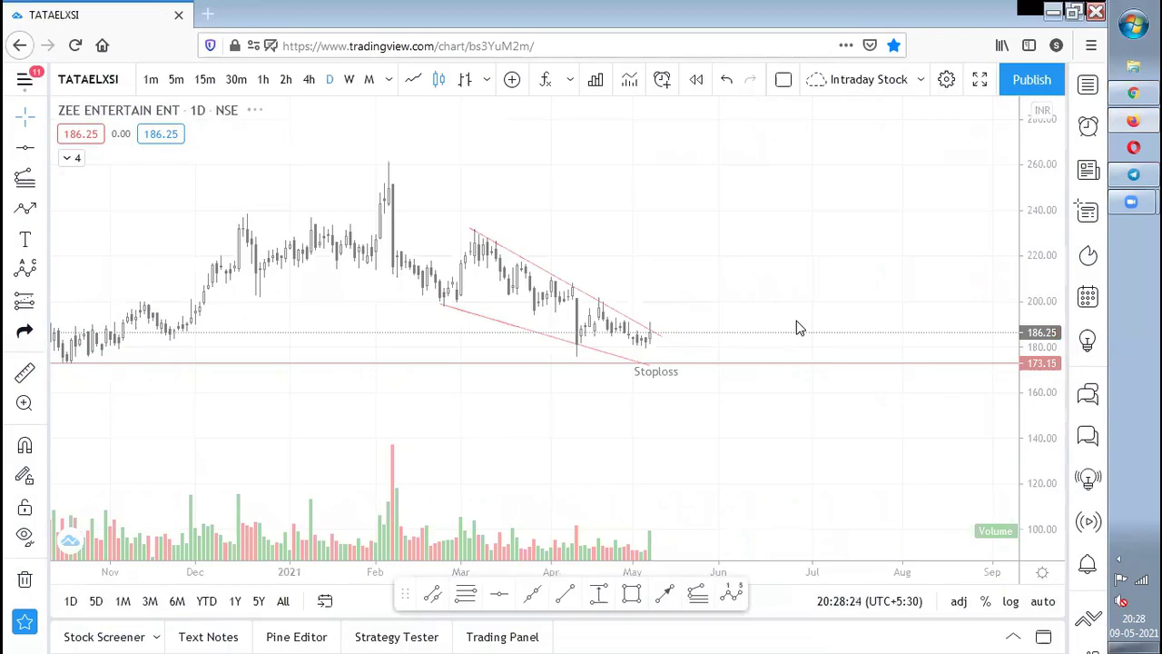
Review the TATAELXSI daily price history and change the chart to the monthly timeframe.
scroll(799, 328, down, 5)
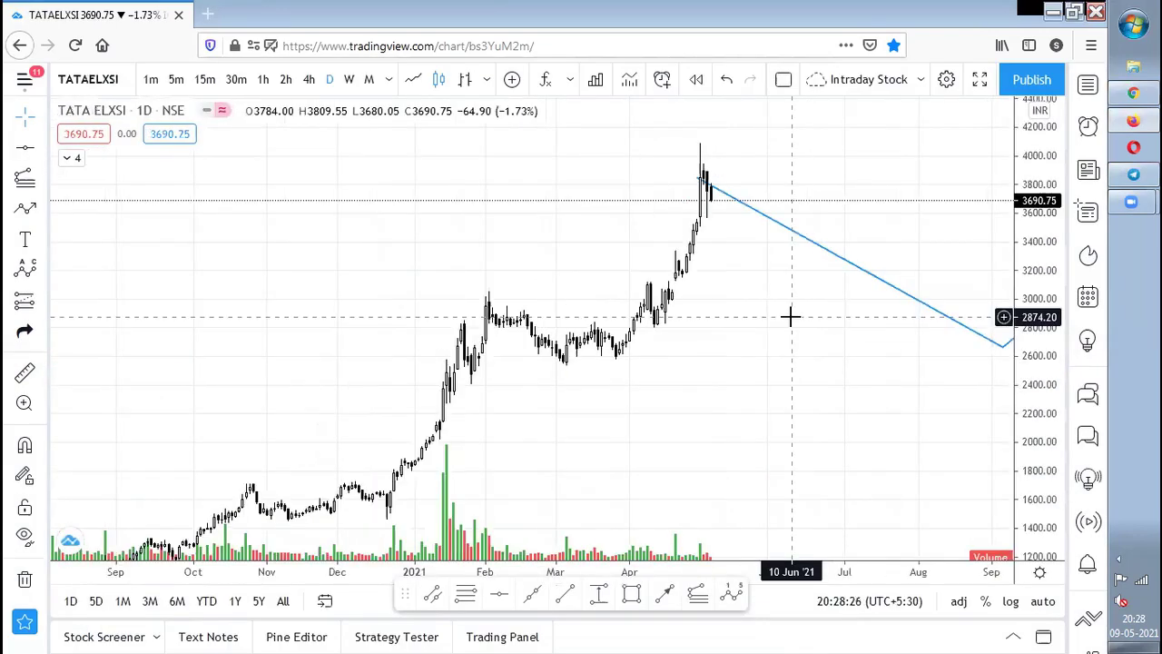
scroll(914, 433, down, 6)
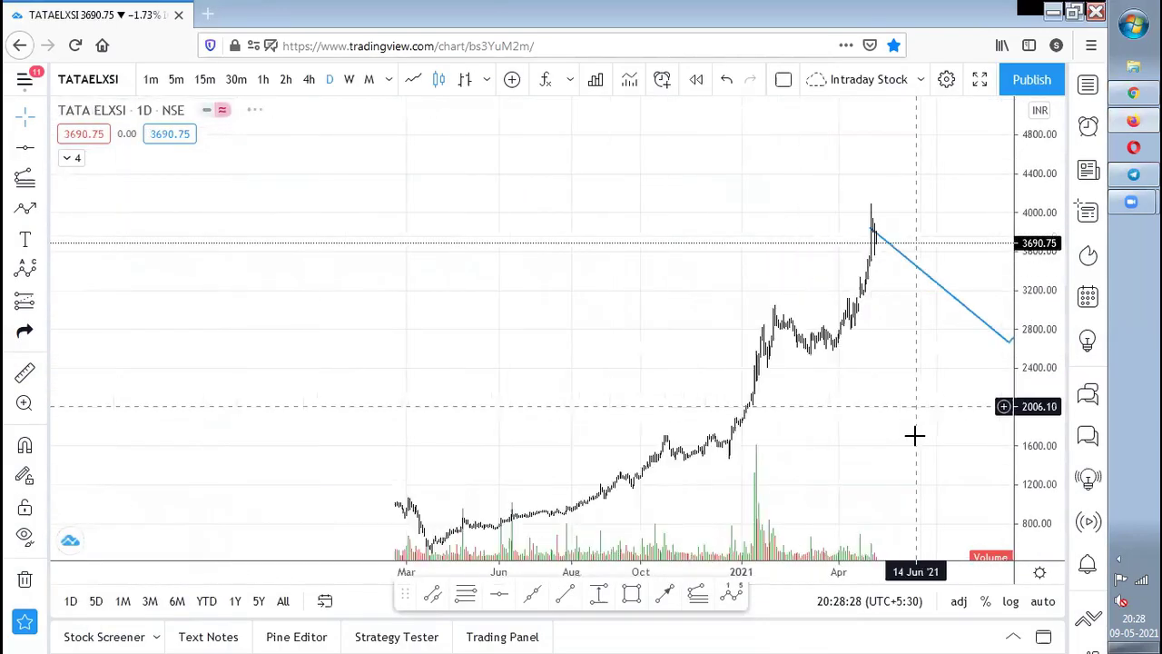
click(370, 81)
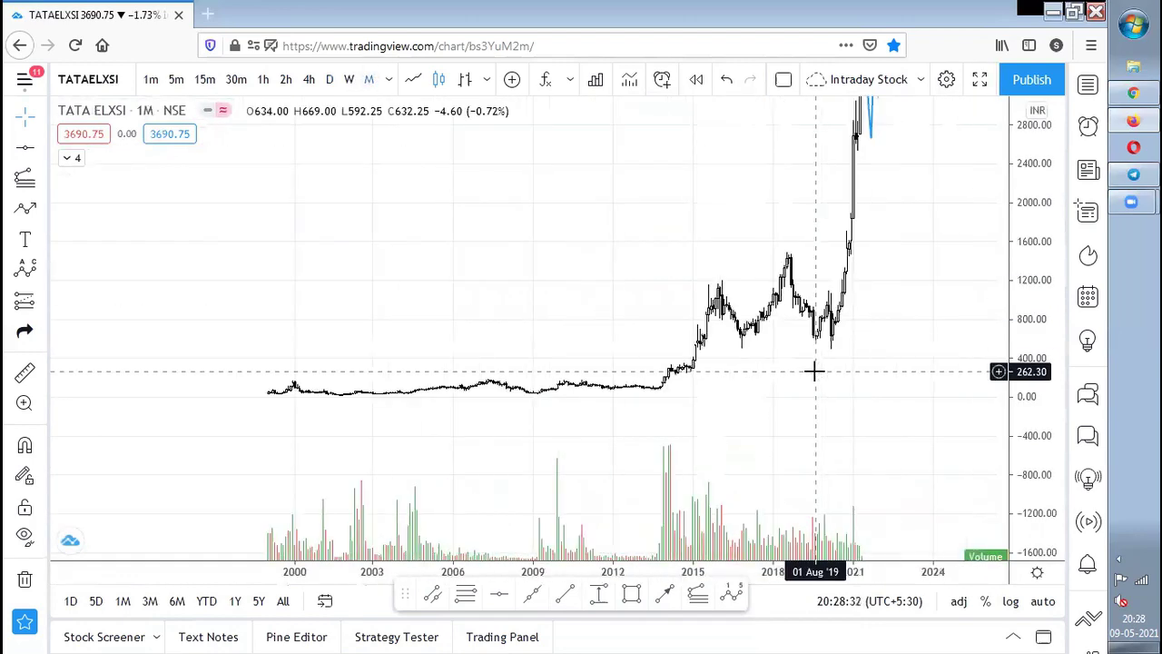
Draw a rectangle around the long flat monthly price range from its start to August 2016, between about 367 and -18.
scroll(815, 371, up, 1)
click(631, 595)
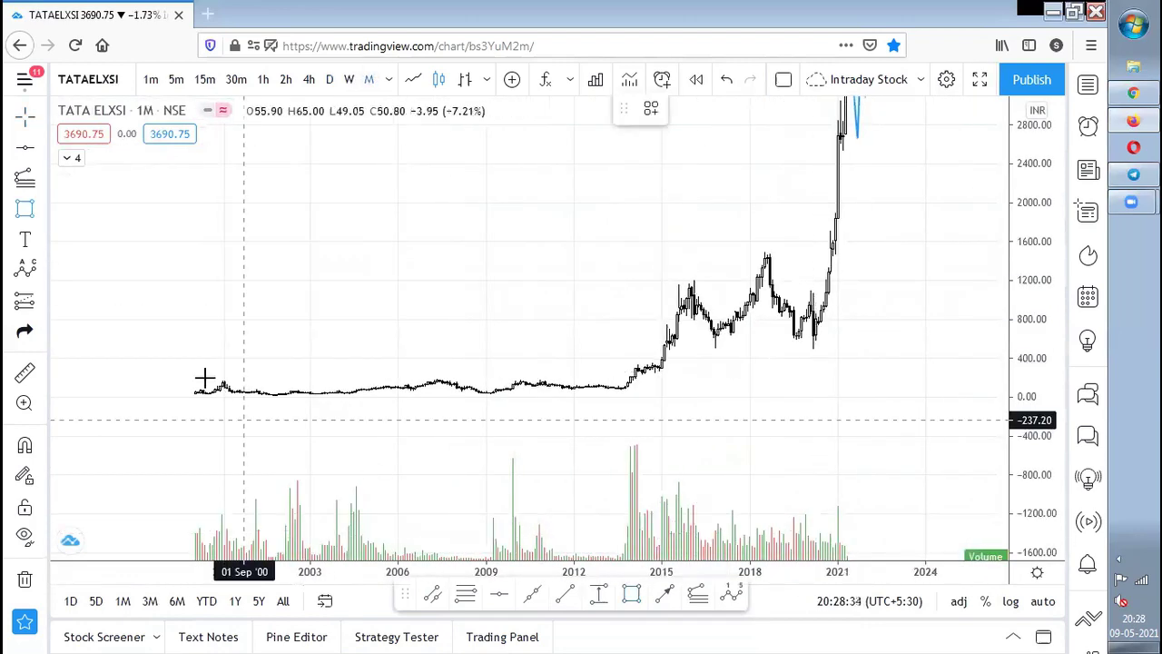
mouse_move(185, 361)
mouse_down()
mouse_move(514, 409)
mouse_move(709, 394)
mouse_up()
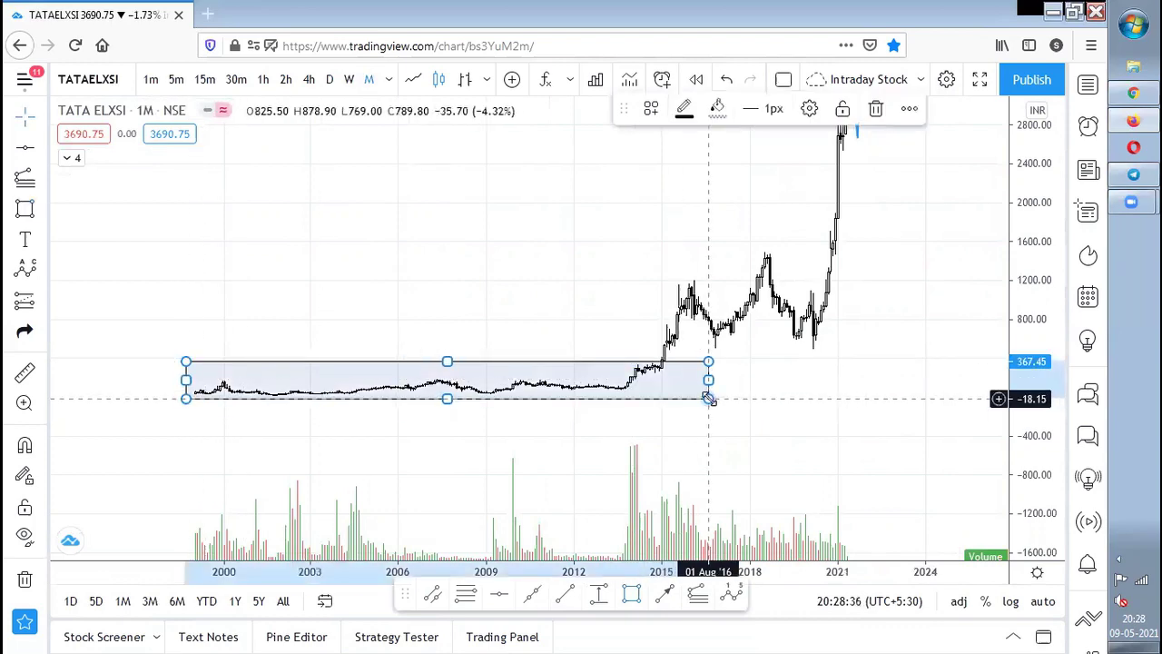
double_click(722, 393)
click(722, 392)
Trace the monthly TATAELXSI swings with a zigzag Path from the early-2016 high through the 2018 high and 2020 low to mid-2021.
mouse_move(878, 408)
mouse_down()
mouse_move(662, 480)
mouse_move(493, 345)
mouse_up()
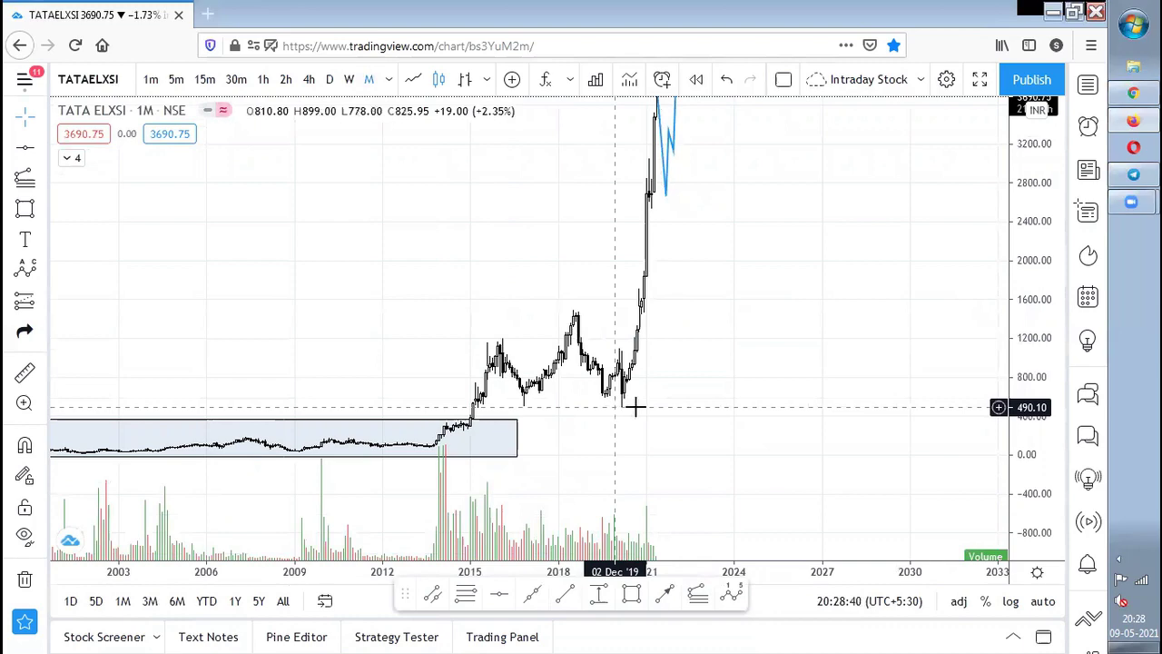
scroll(708, 387, up, 3)
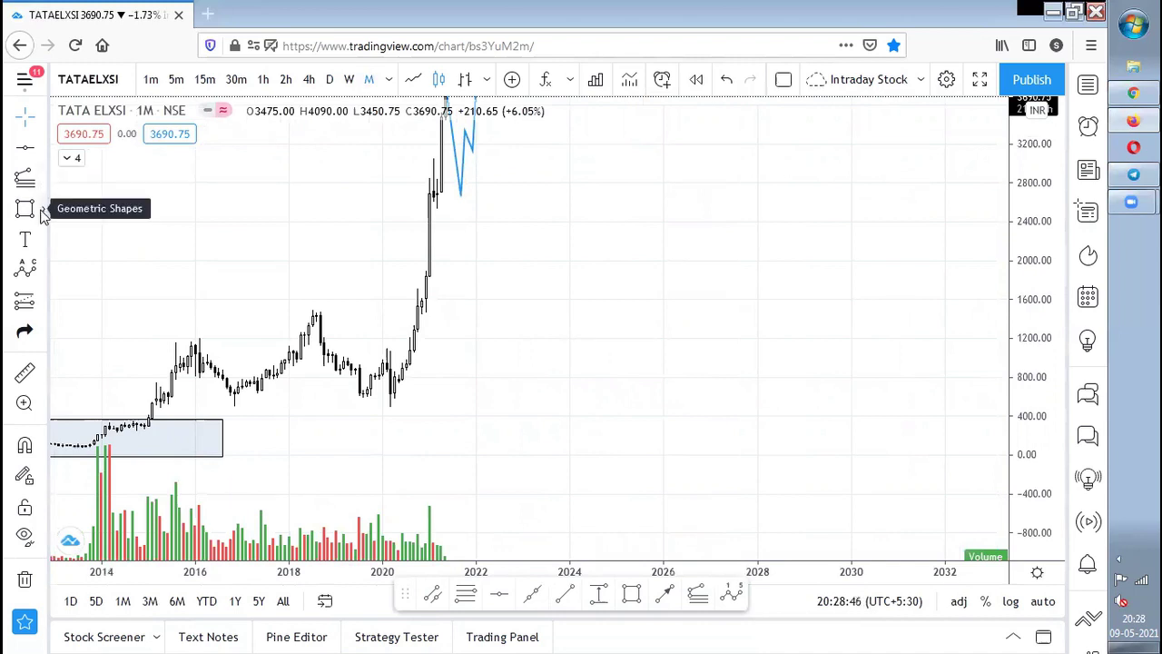
click(41, 208)
click(136, 279)
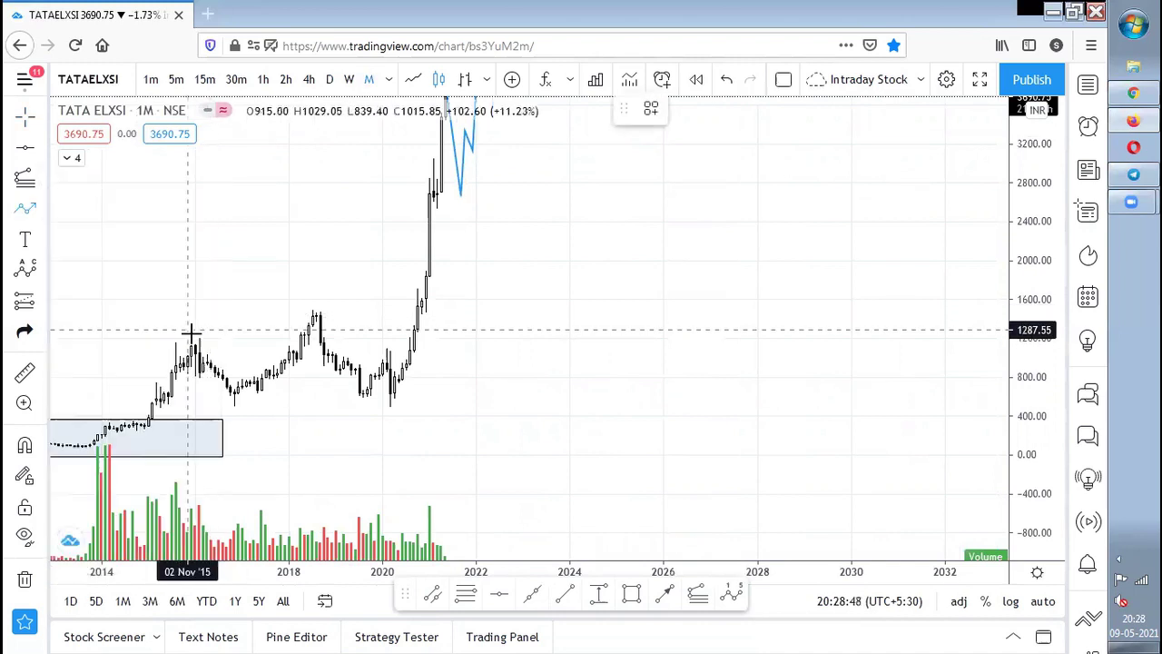
click(198, 340)
click(240, 411)
click(324, 306)
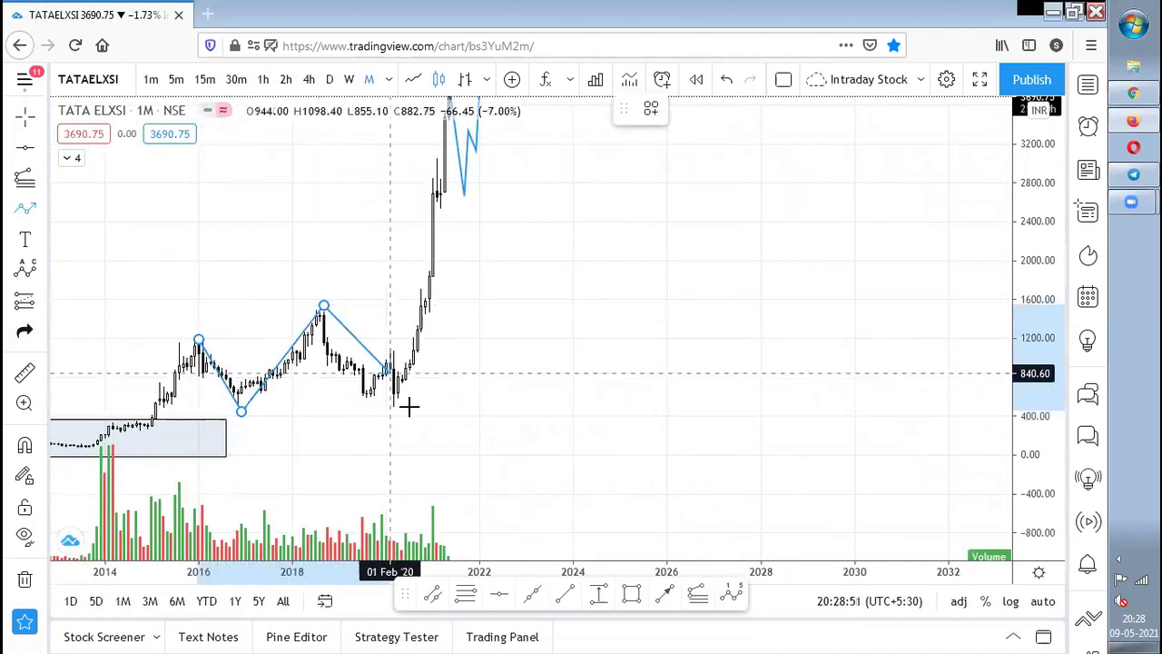
click(402, 405)
click(448, 312)
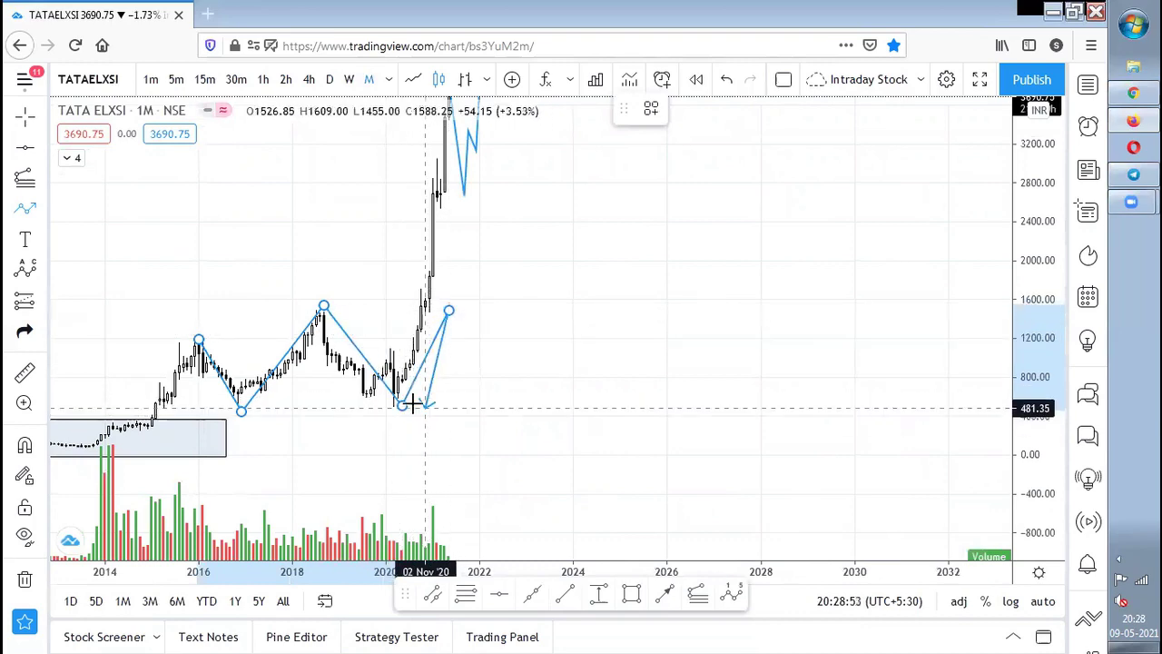
key(Escape)
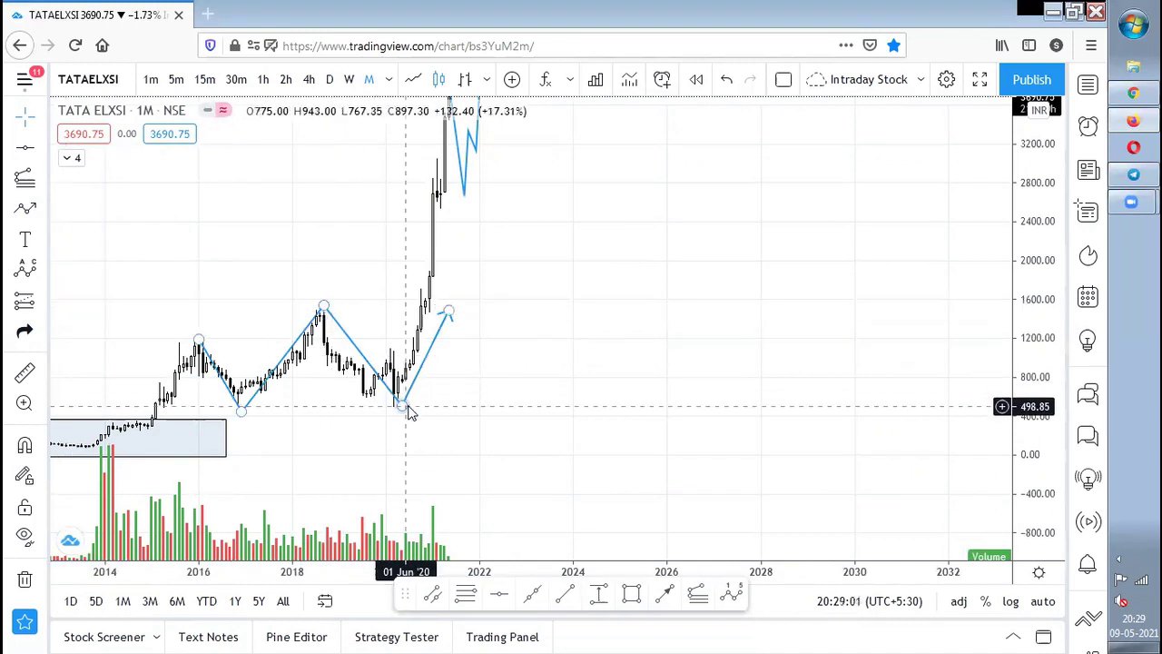
Place a horizontal line at 2573.65 on the monthly TATAELXSI chart, just below the early-2021 consolidation candles.
scroll(408, 411, down, 3)
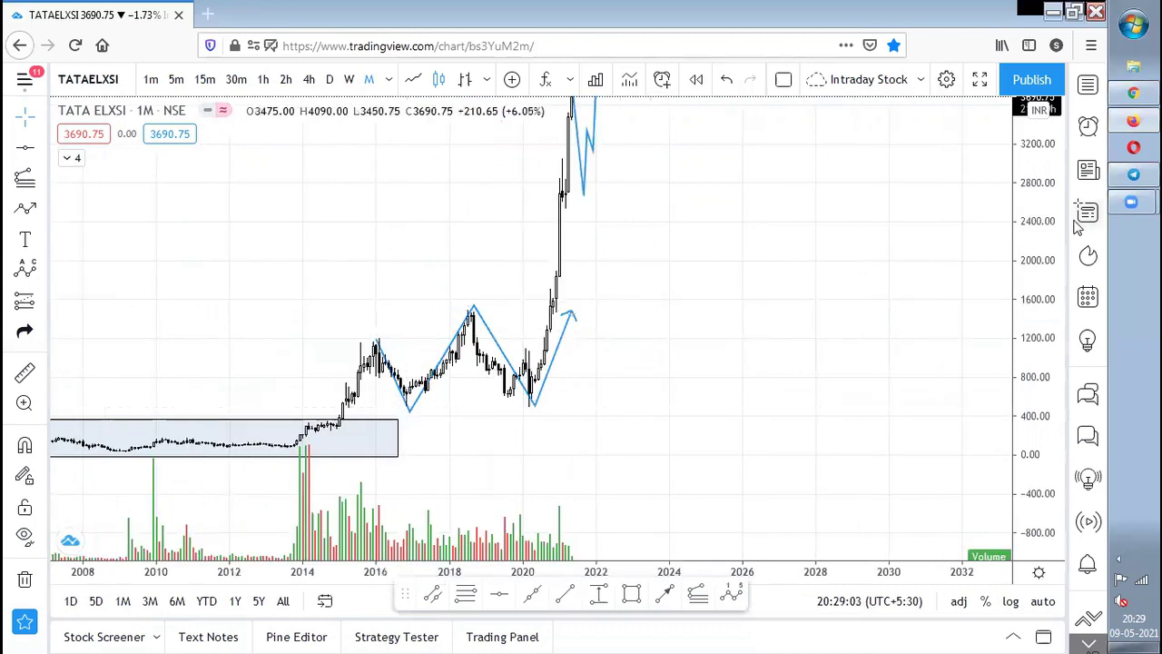
drag(1017, 241, 1017, 257)
double_click(1017, 257)
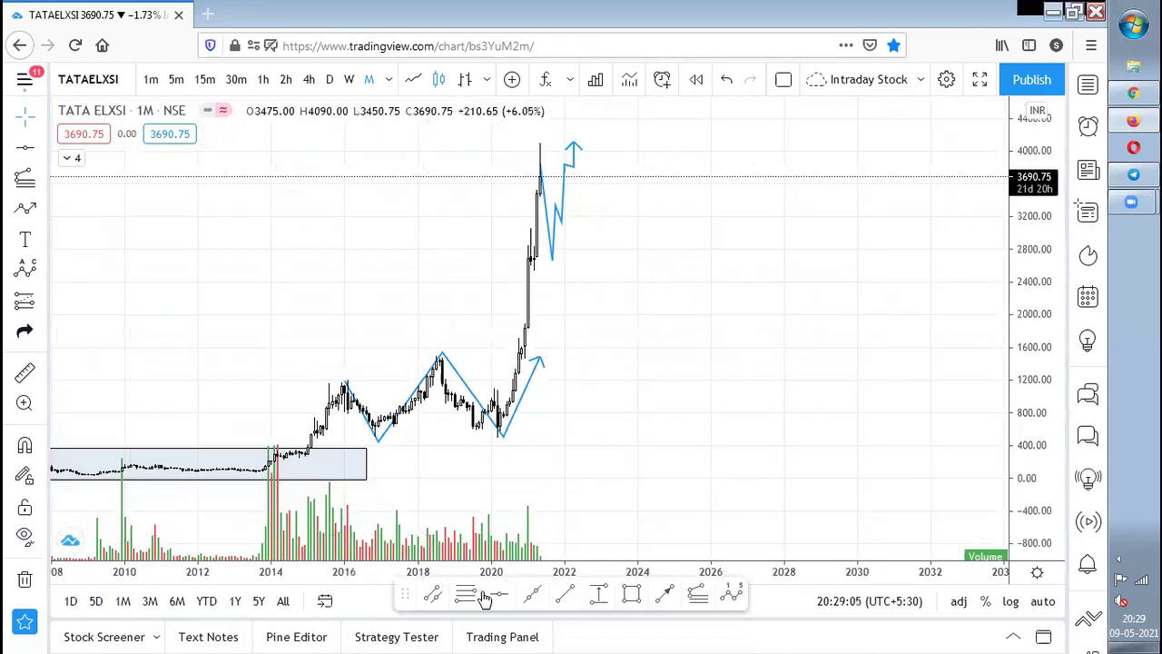
click(616, 267)
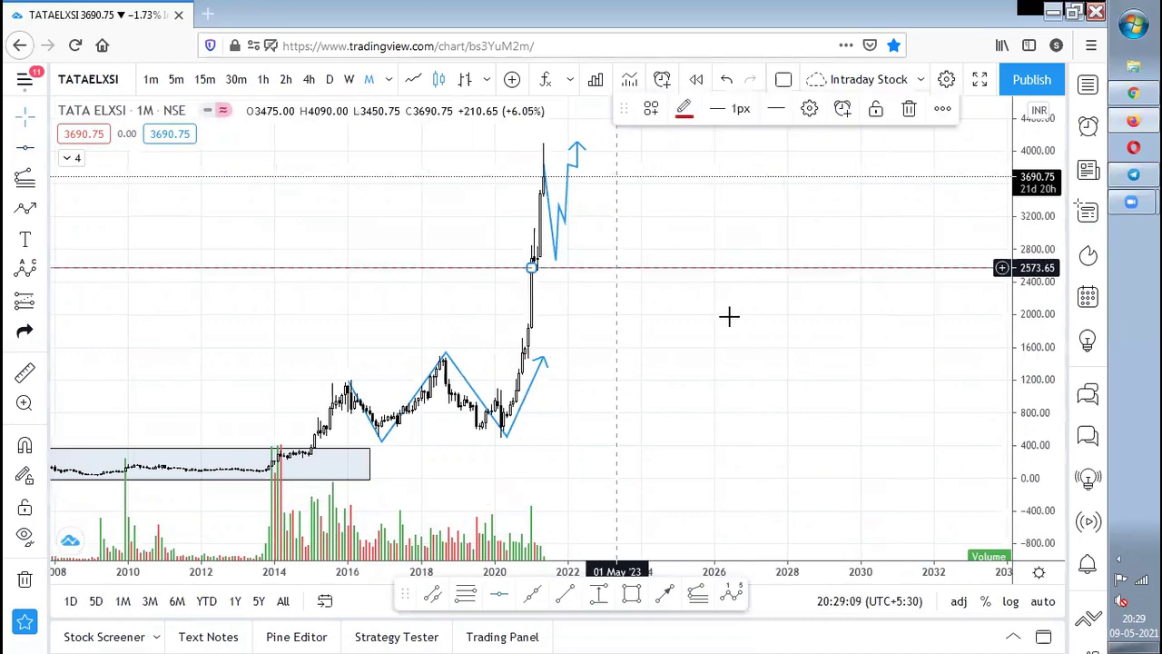
scroll(781, 430, up, 4)
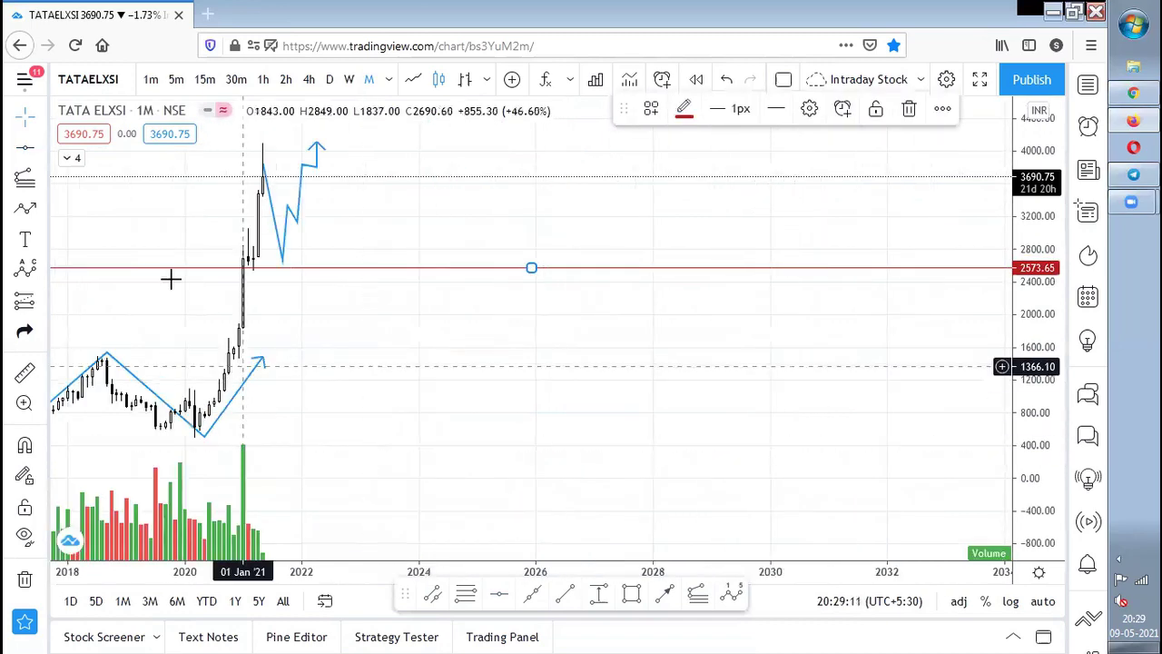
Draw a curve on the monthly TATAELXSI chart from the March 2020 low at 564.50, arching over the 2021 high to about 1709.60 in November 2022.
drag(434, 191, 771, 309)
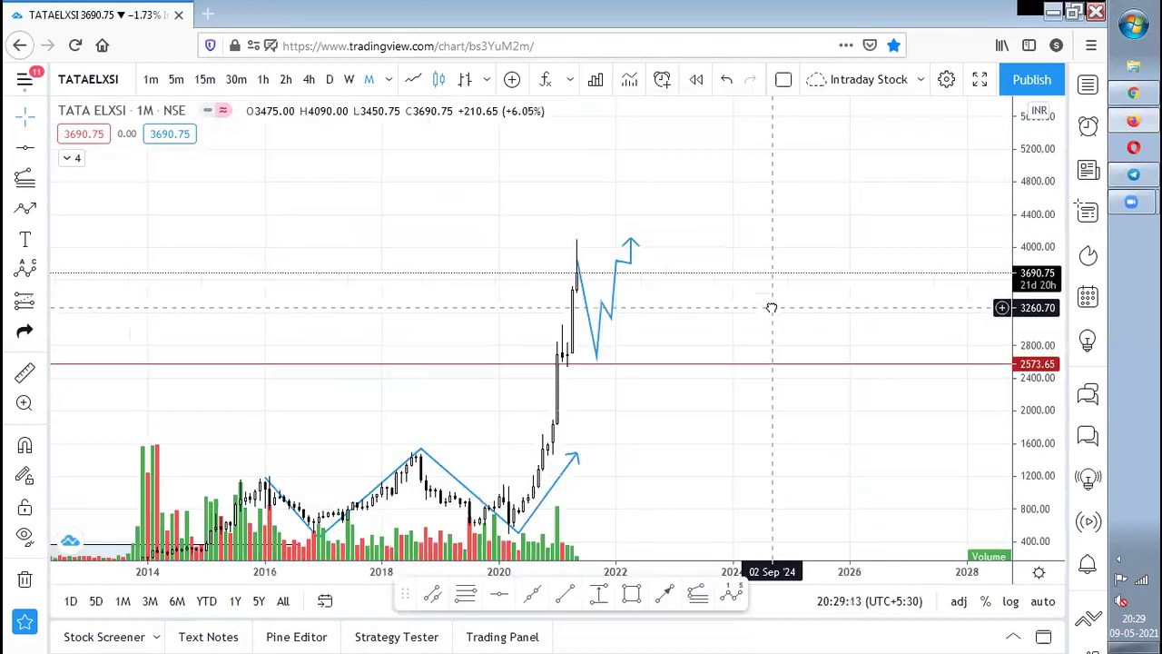
scroll(565, 306, up, 3)
drag(565, 306, 630, 238)
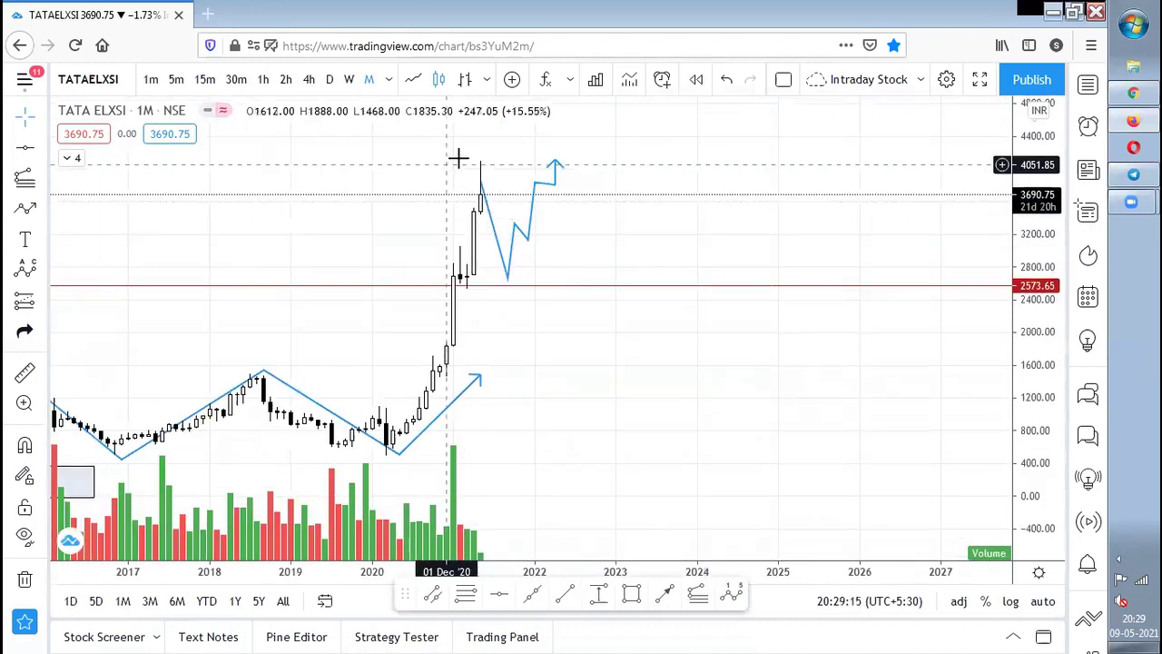
click(508, 278)
click(653, 201)
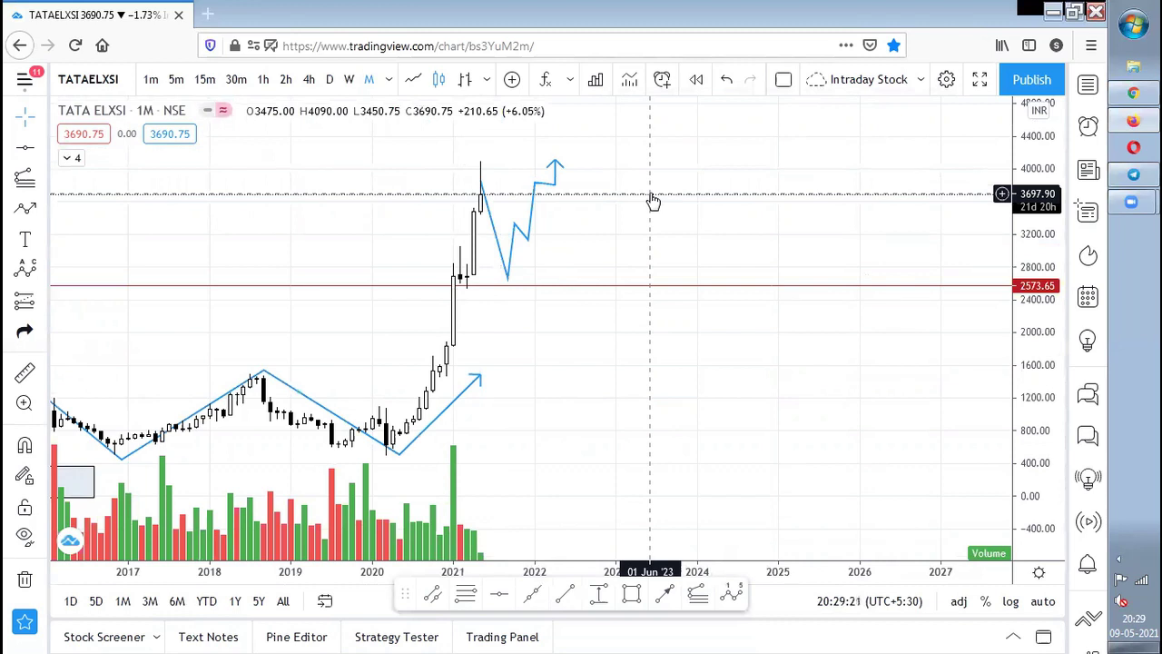
click(25, 208)
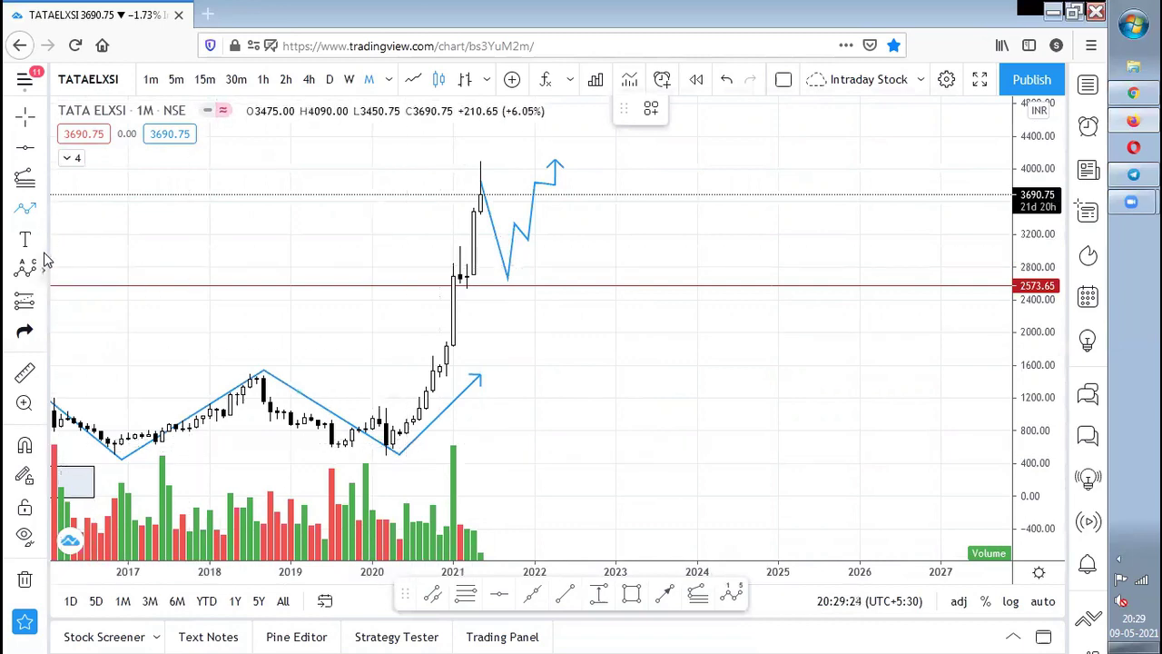
click(47, 216)
click(98, 480)
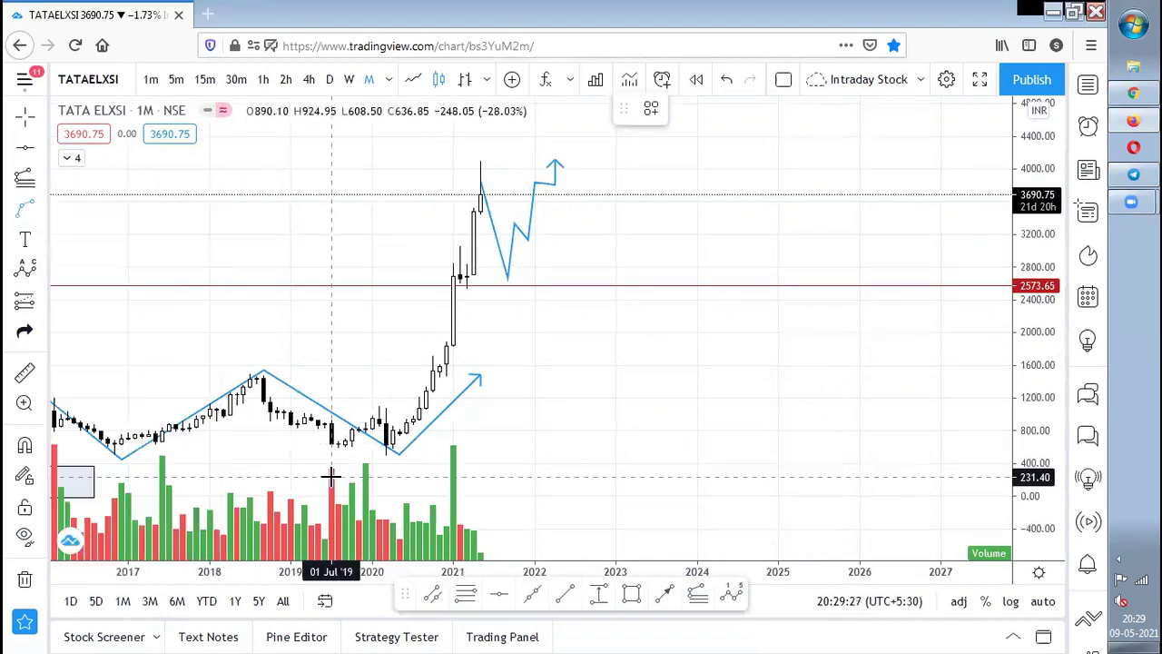
click(386, 449)
click(522, 161)
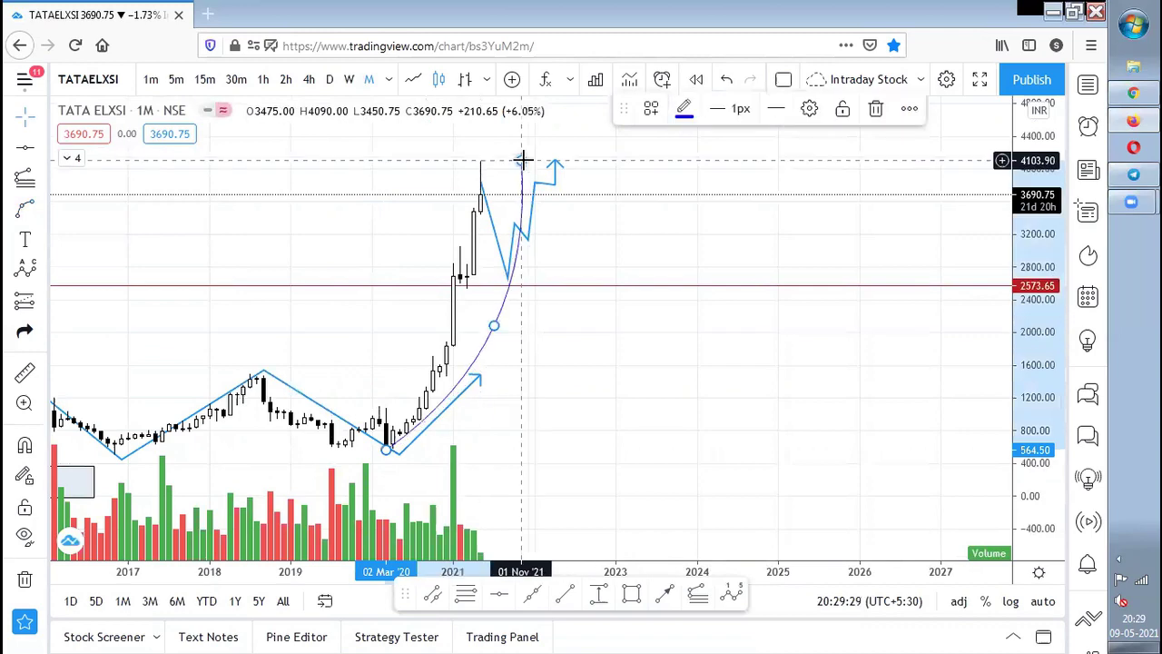
drag(493, 325, 600, 354)
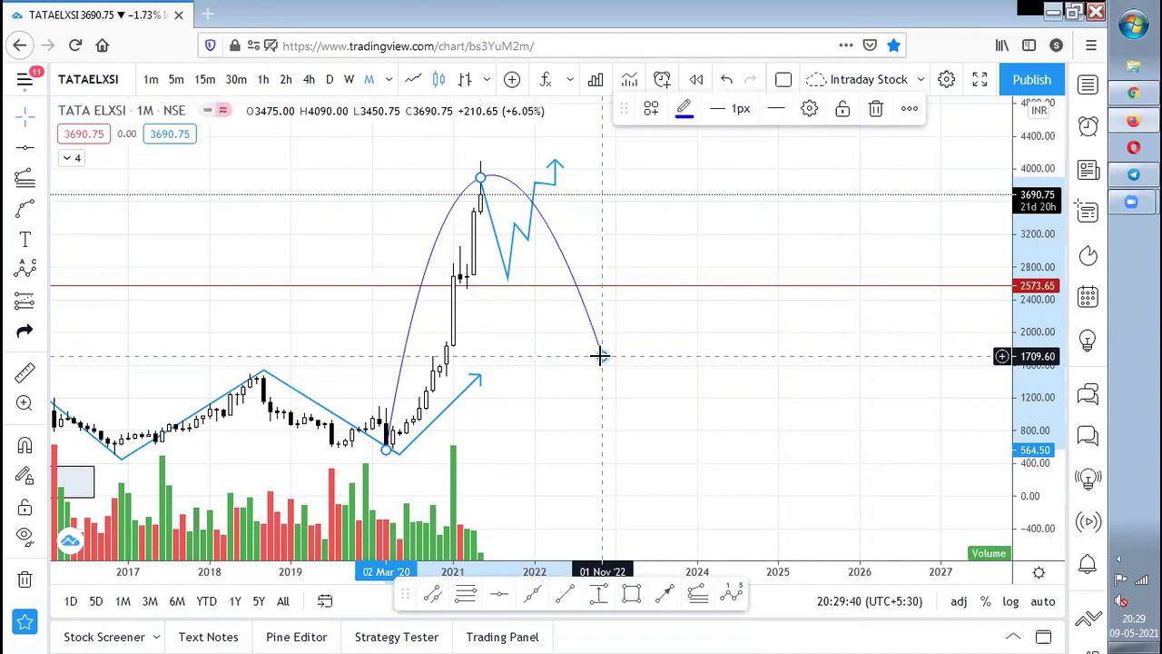
Check the next requested stock outside the chart window and load the NSE stock ESCORTS in the chart.
key(alt+Tab)
key(alt+Tab)
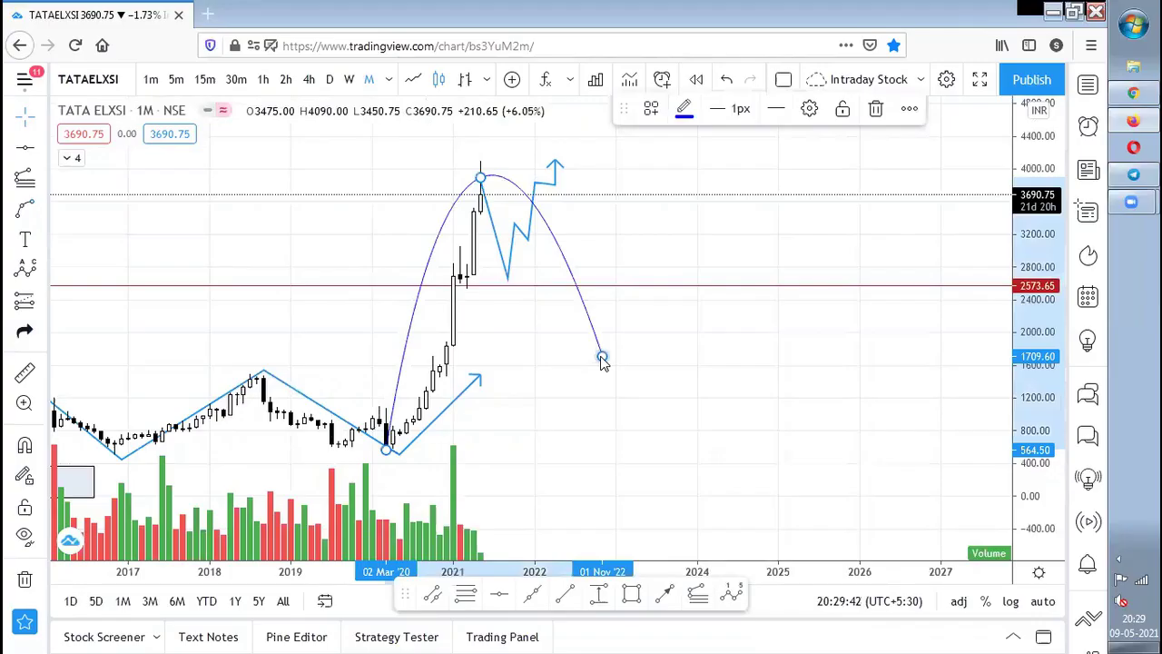
text(ESCORTS)
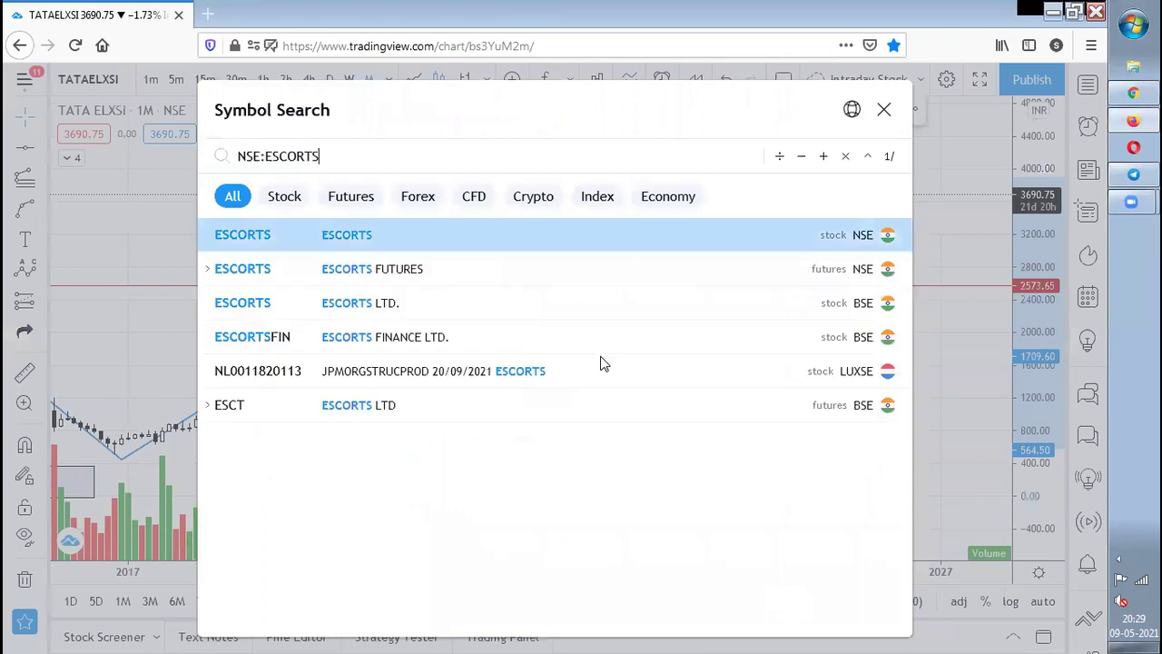
key(Return)
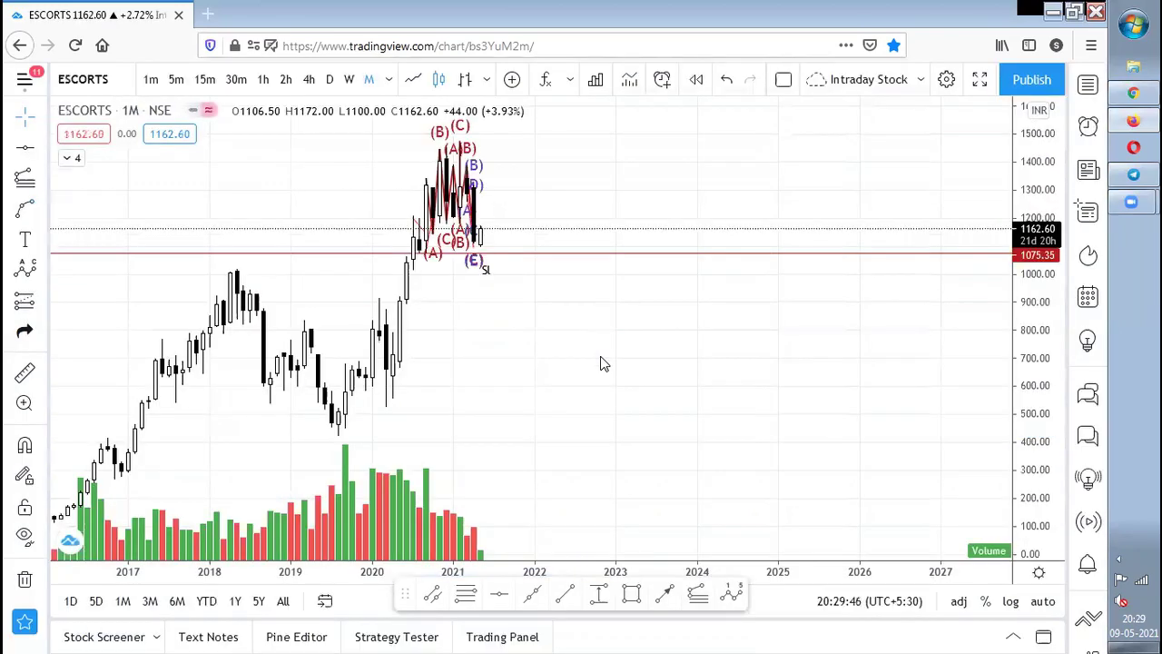
Change the ESCORTS chart to the 1-hour timeframe and remove all existing drawings from it.
click(262, 79)
drag(363, 199, 666, 257)
scroll(864, 164, down, 2)
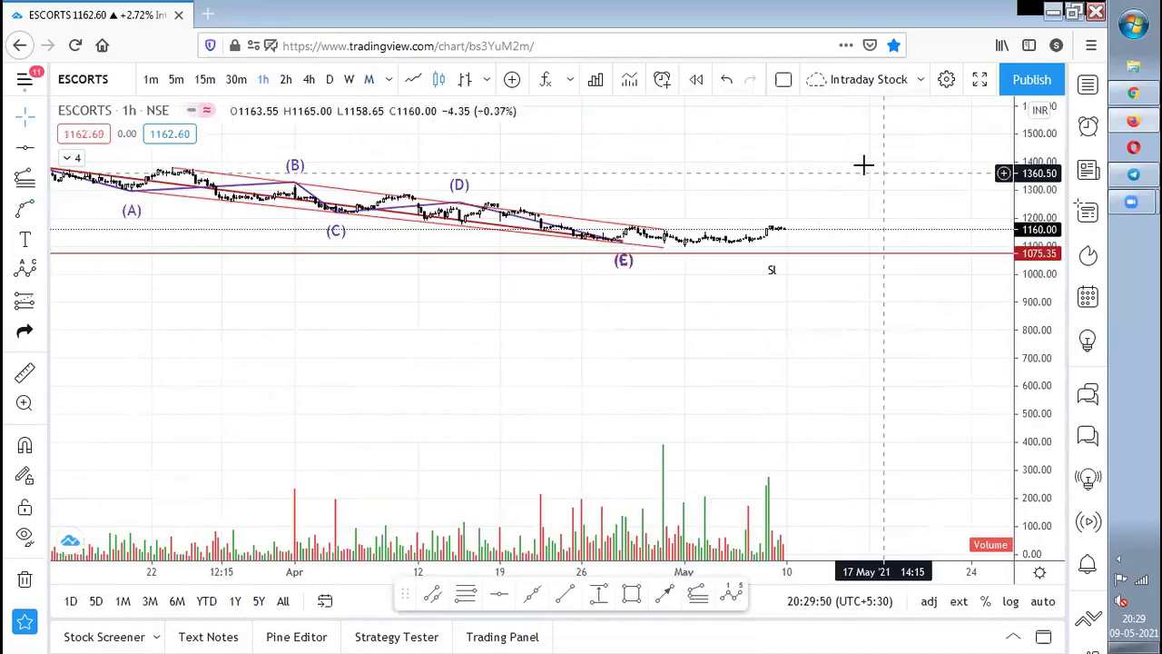
right_click(863, 163)
click(918, 510)
Examine the hourly ESCORTS price swings from mid-2020 to May 2021, comparing the recent lows with the earlier ones.
scroll(860, 392, down, 1)
scroll(860, 392, down, 2)
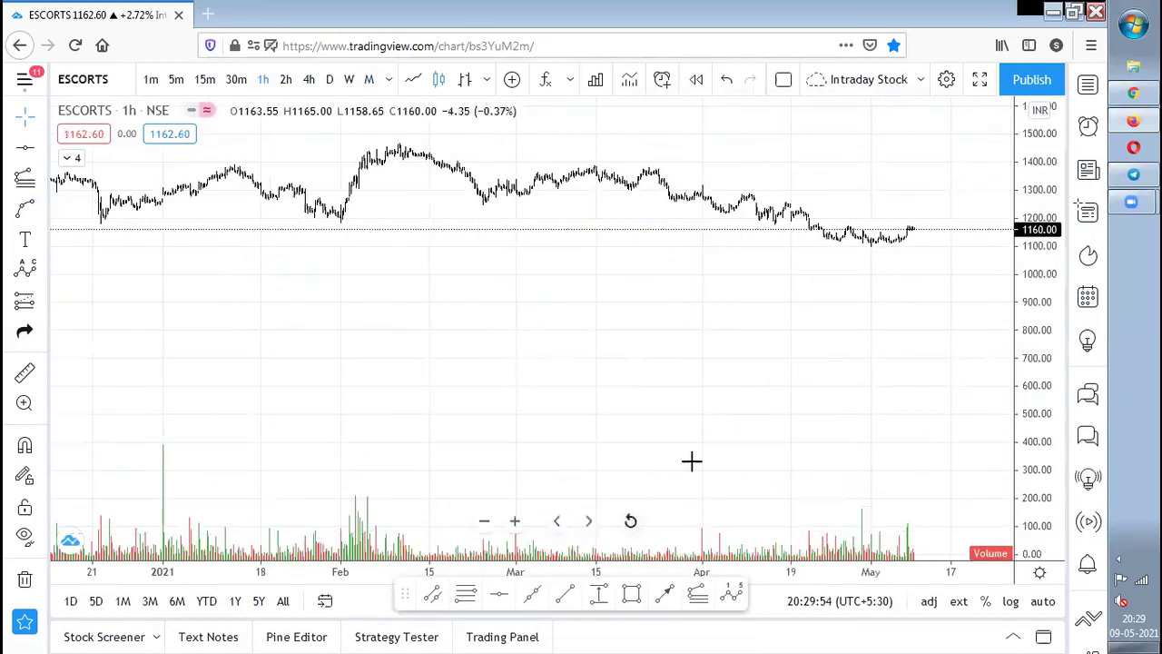
scroll(981, 371, up, 3)
scroll(980, 377, down, 3)
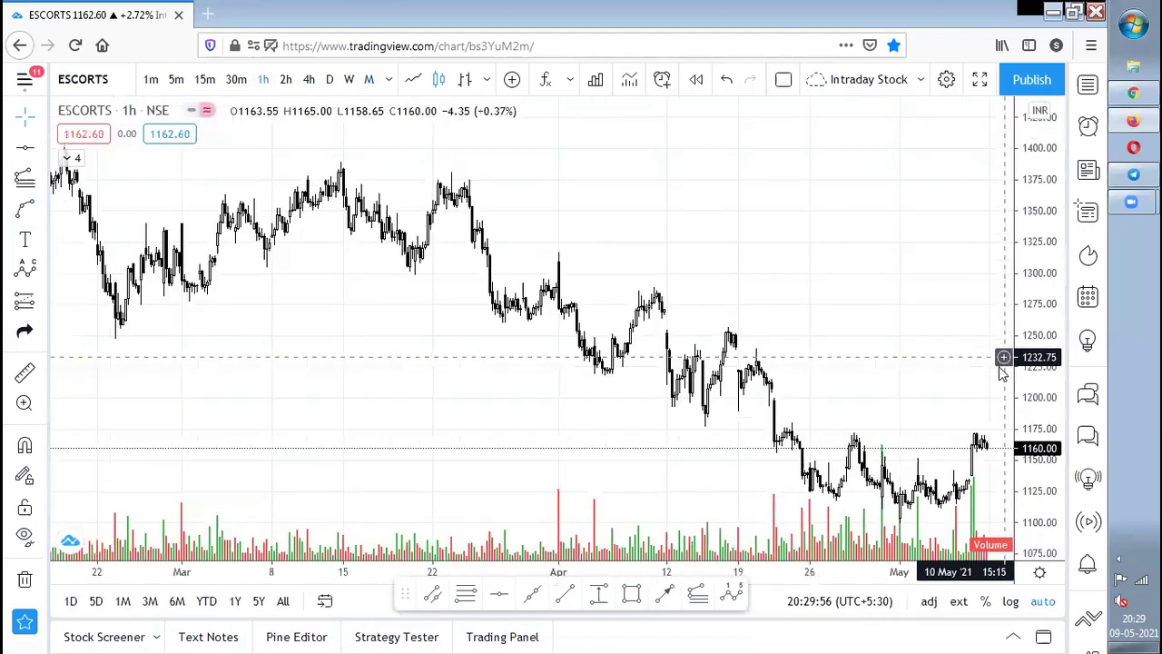
scroll(864, 350, down, 3)
drag(937, 308, 557, 233)
scroll(800, 404, down, 1)
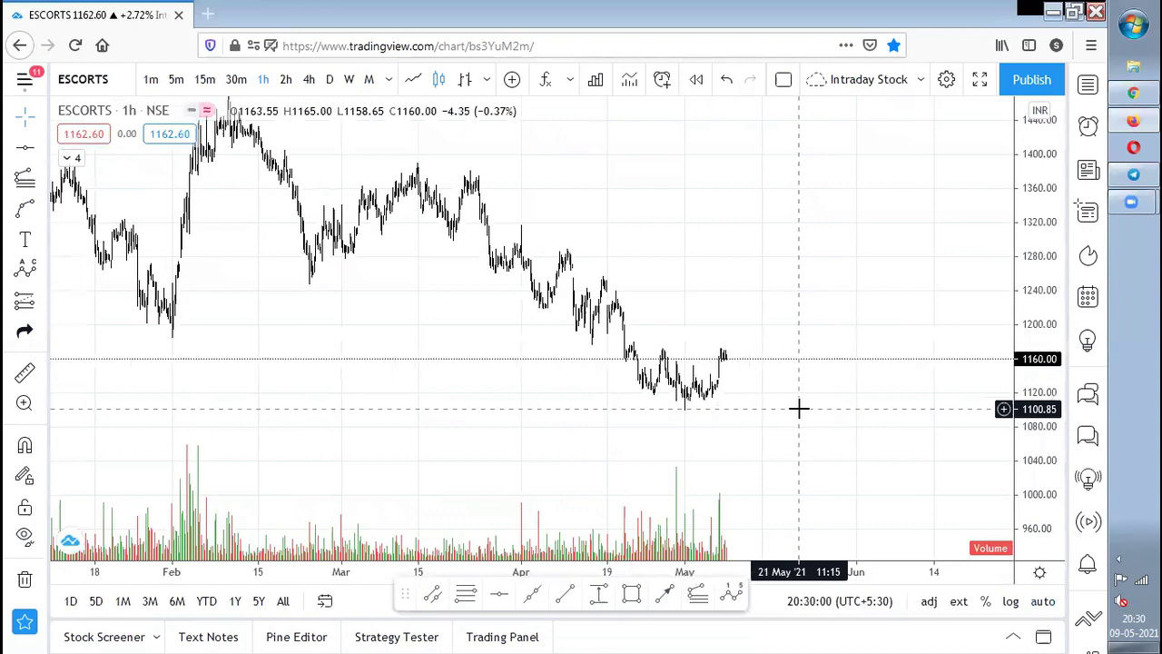
scroll(797, 411, down, 4)
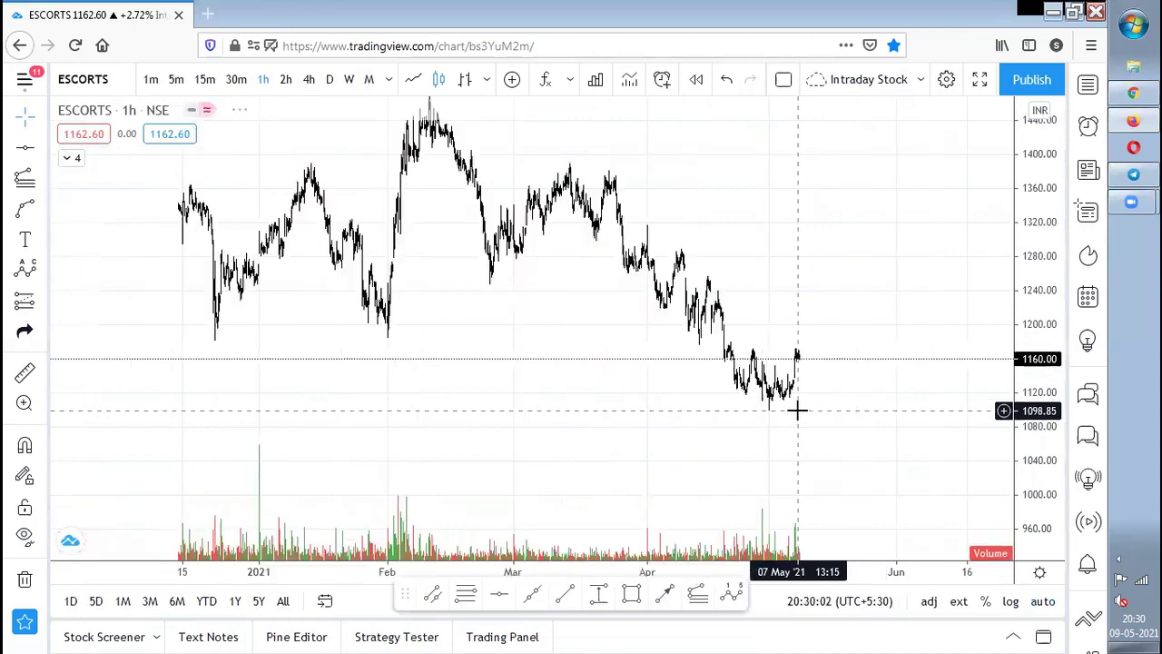
scroll(801, 413, down, 1)
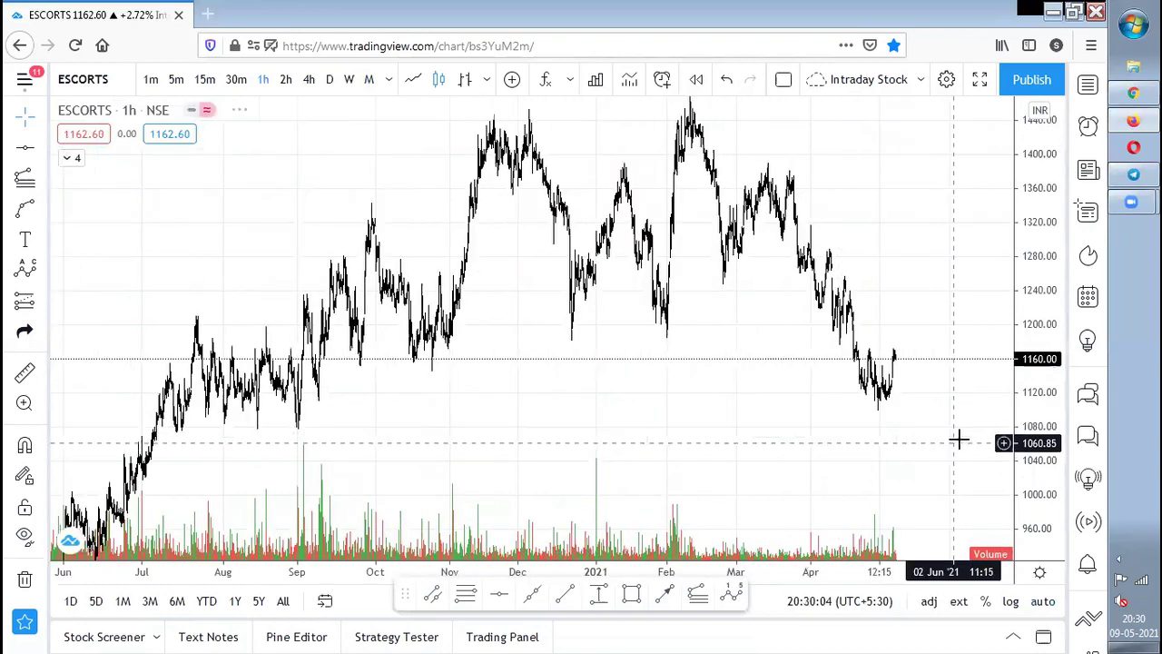
scroll(958, 420, down, 1)
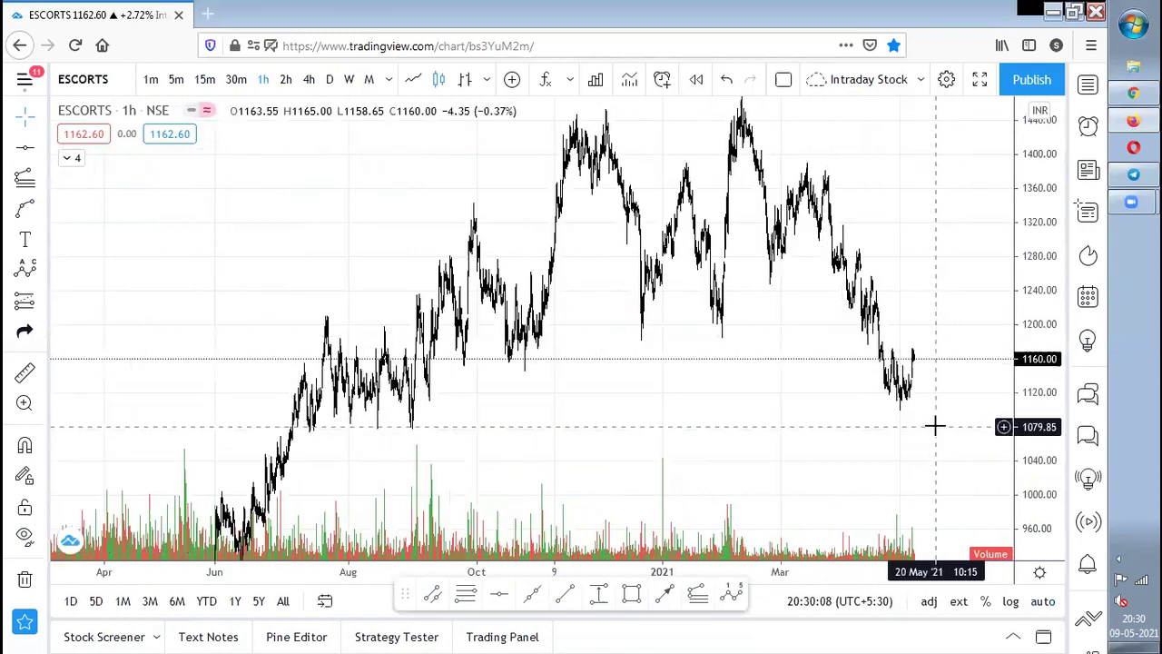
scroll(935, 426, up, 5)
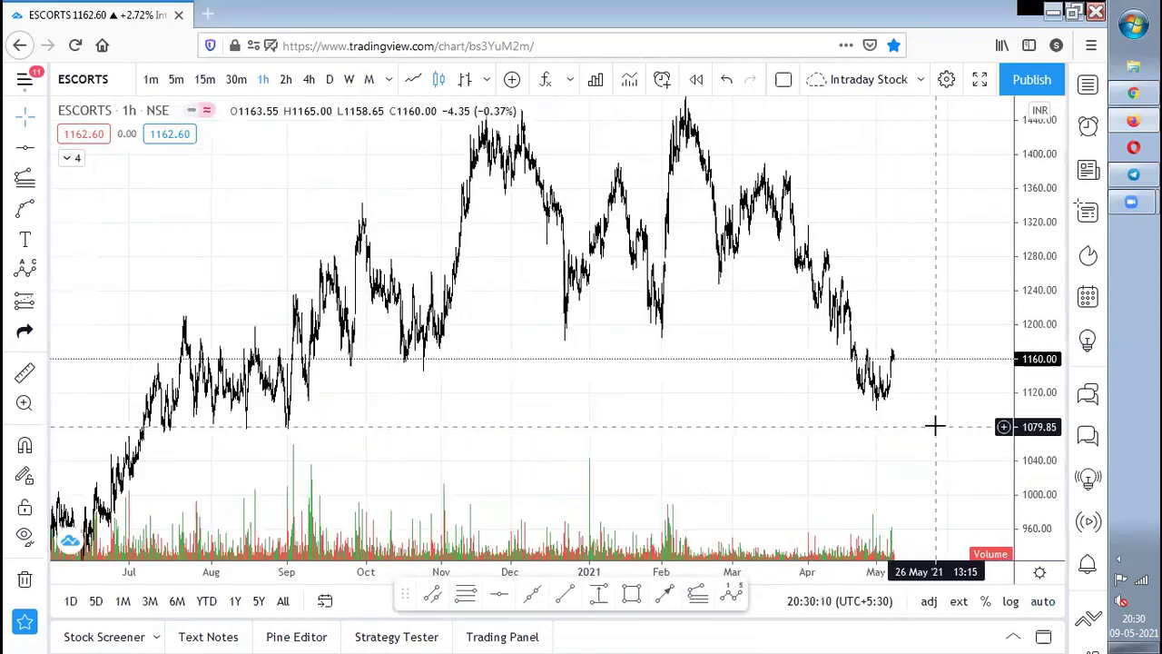
scroll(935, 426, up, 2)
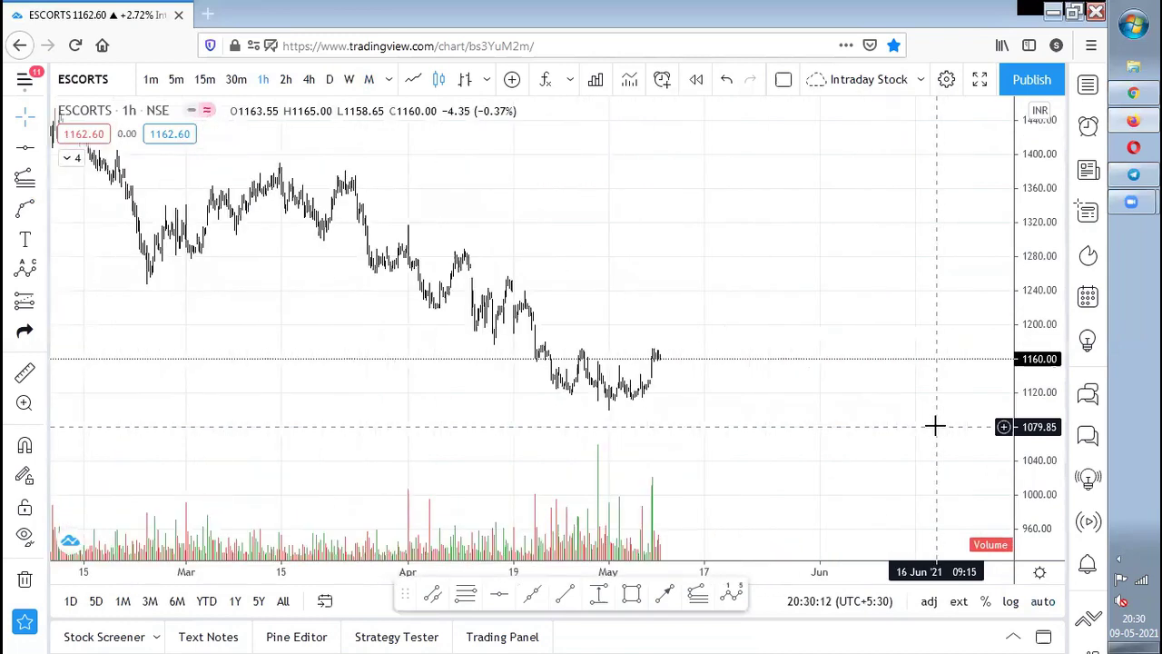
scroll(935, 426, down, 8)
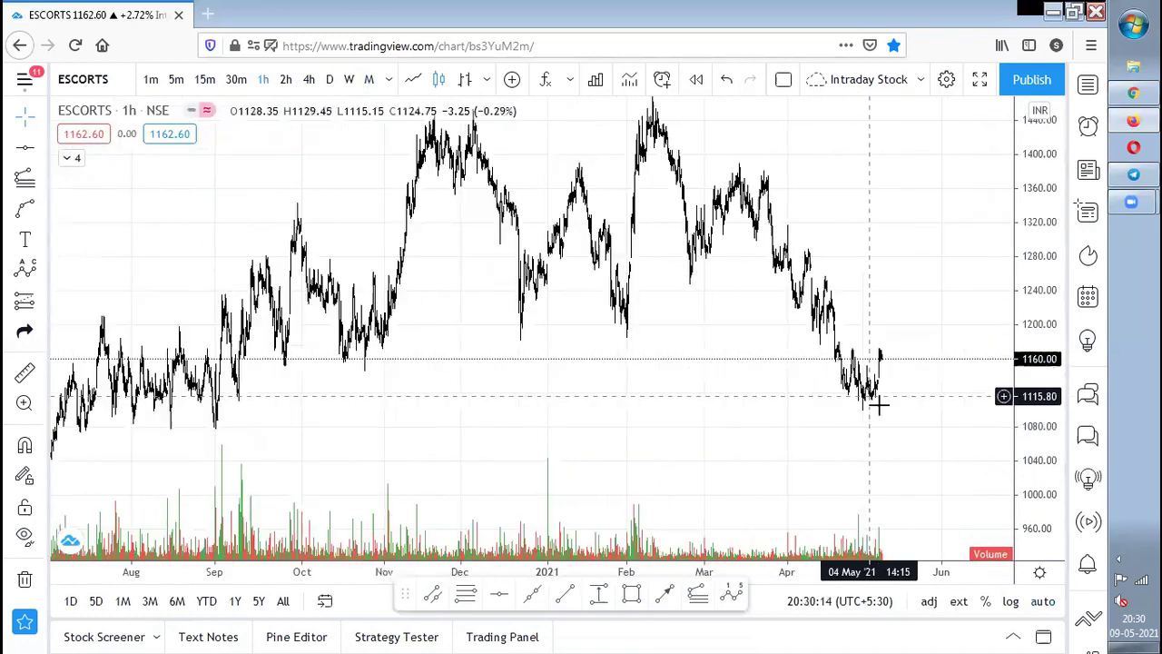
Switch ESCORTS to the weekly timeframe and place a horizontal line at 1004.20, near the 2018 high.
click(348, 79)
scroll(913, 426, up, 6)
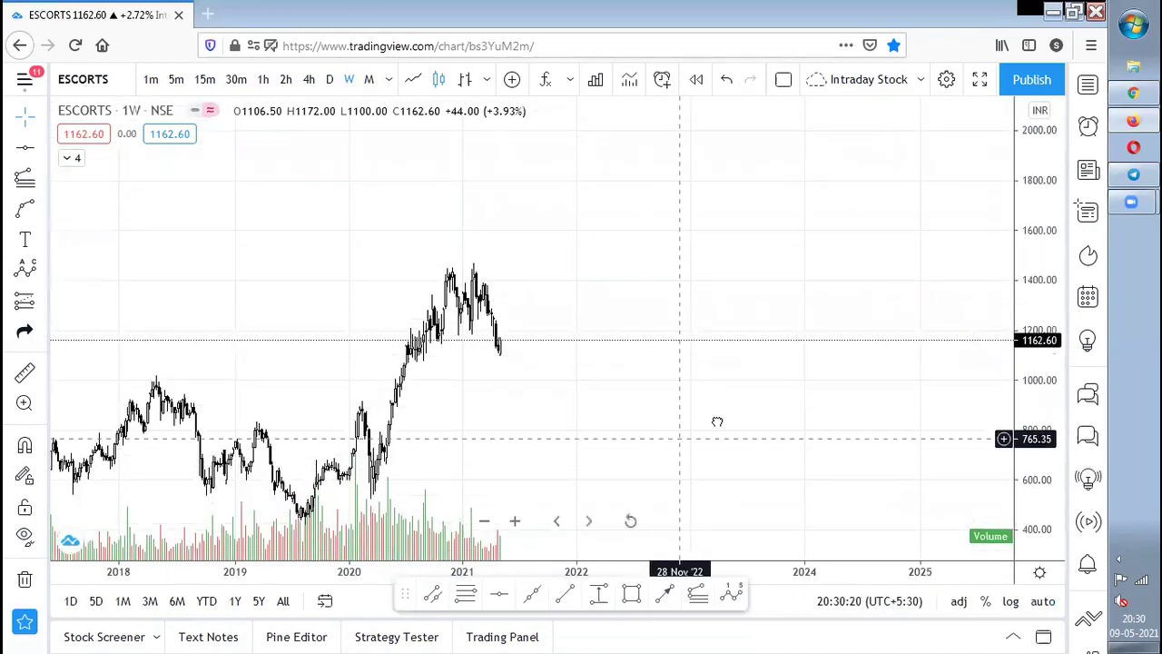
scroll(786, 406, down, 2)
scroll(825, 406, up, 2)
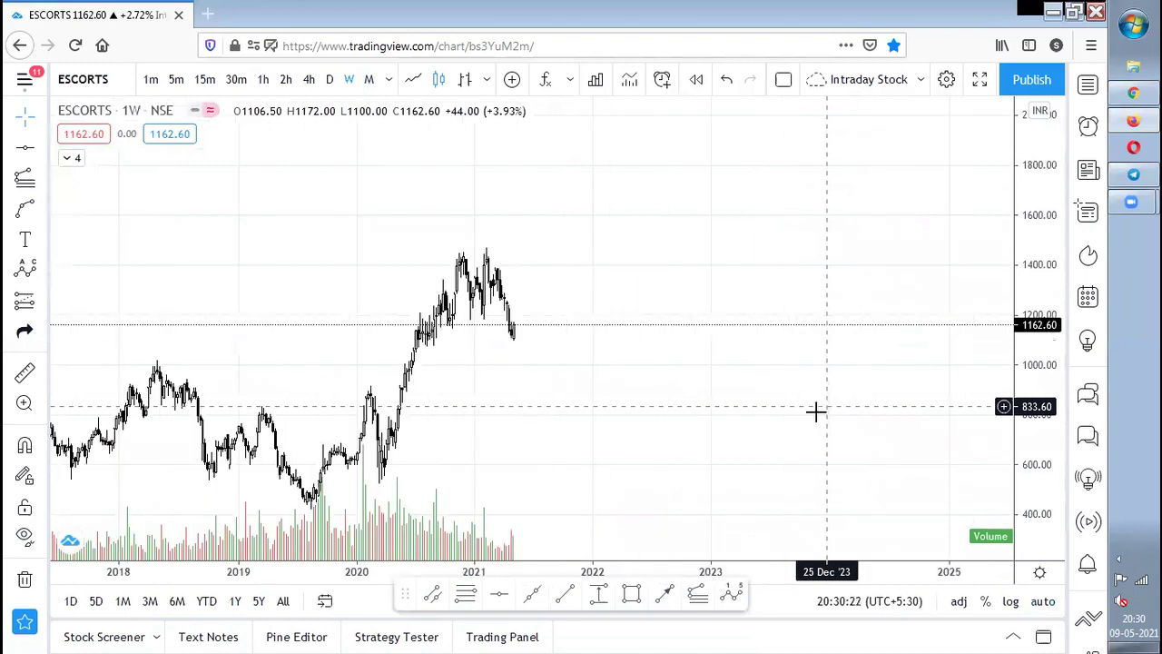
click(532, 363)
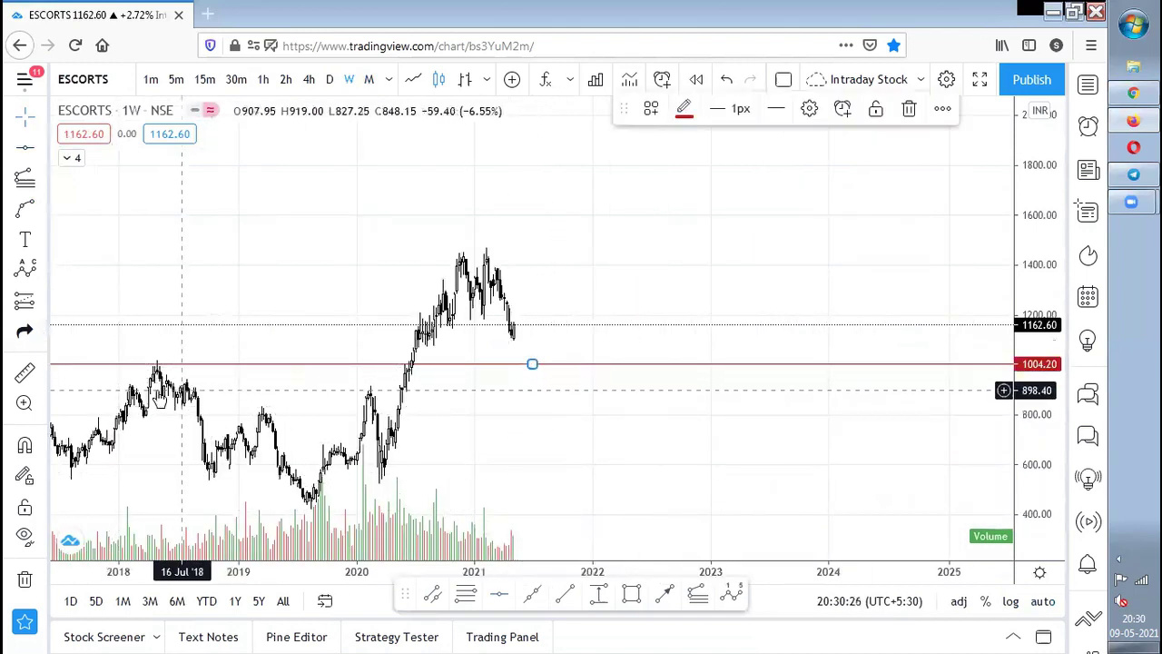
Add a second horizontal line at 1092.50 on the weekly ESCORTS chart, just below the April–May 2021 lows.
scroll(1035, 370, up, 1)
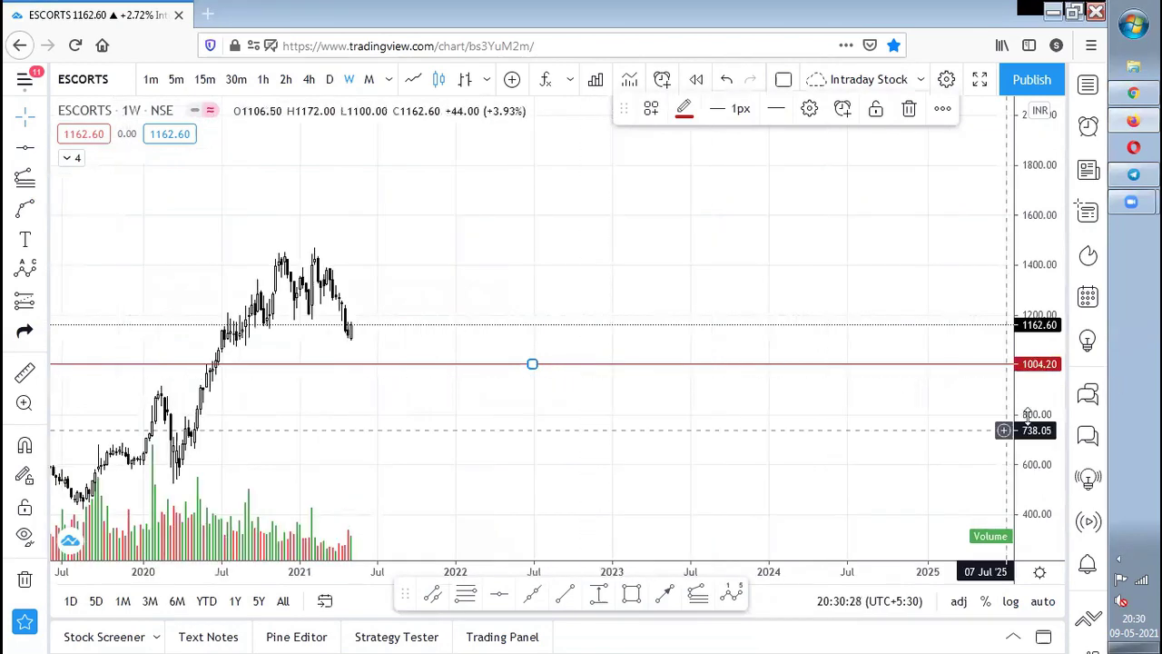
scroll(350, 418, up, 1)
drag(350, 418, 641, 463)
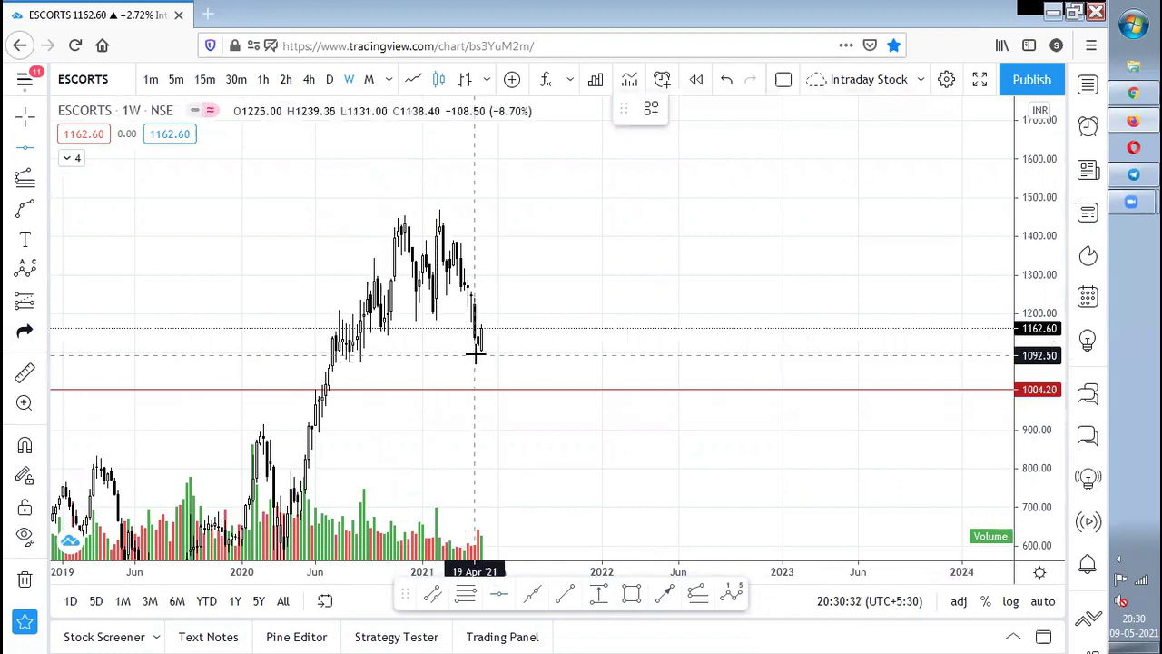
key(alt+h)
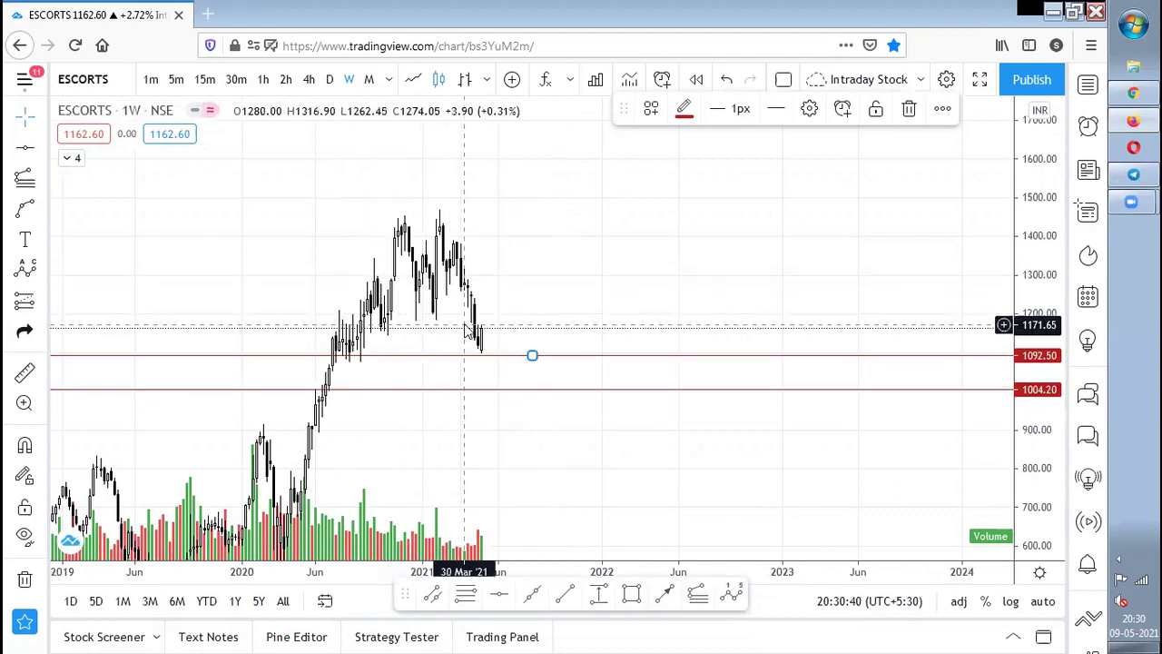
Check the following requested stock outside the chart window and load the NSE stock JINDALSTEL in the chart.
key(alt+Tab)
key(alt+Tab)
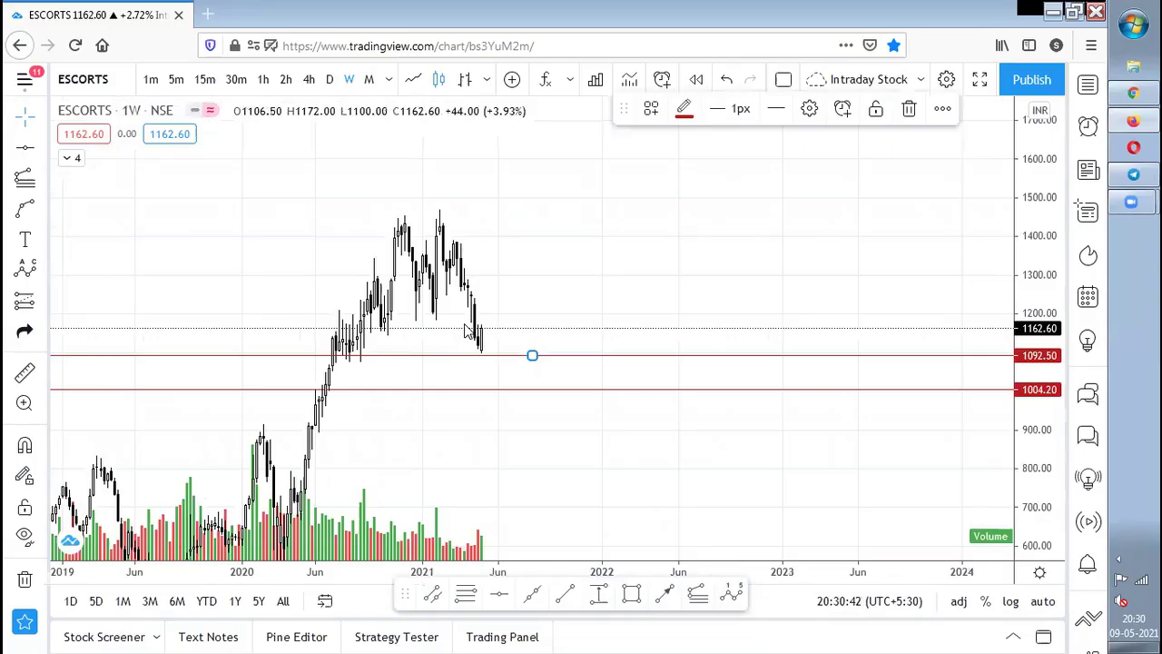
text(JINDALSTEL)
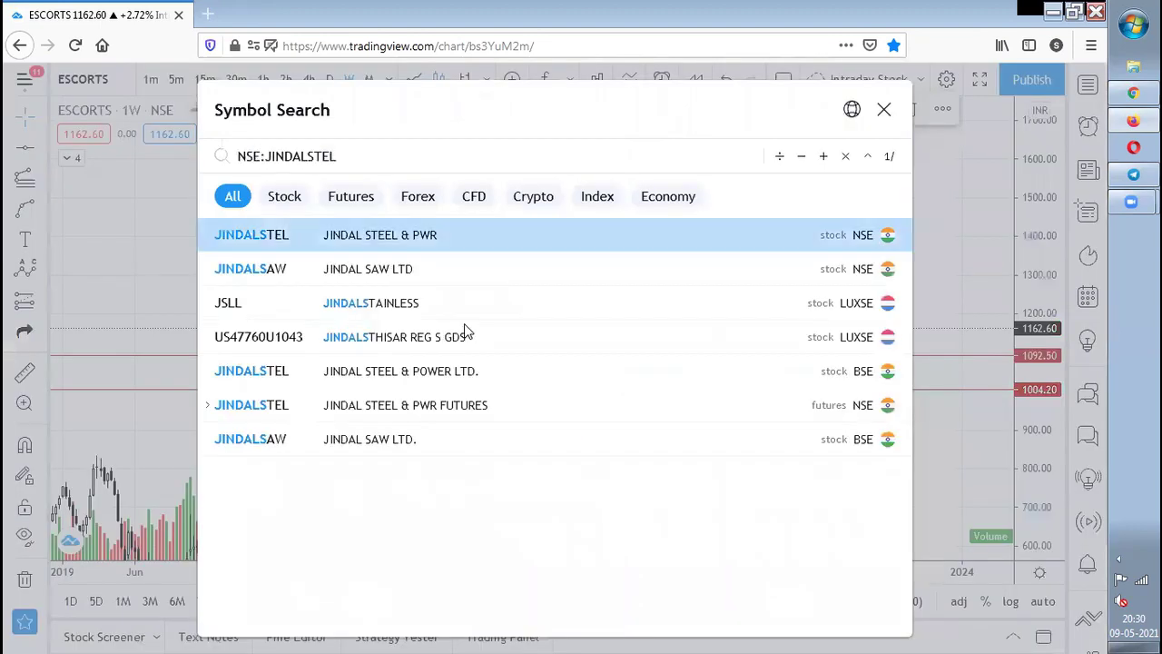
key(Return)
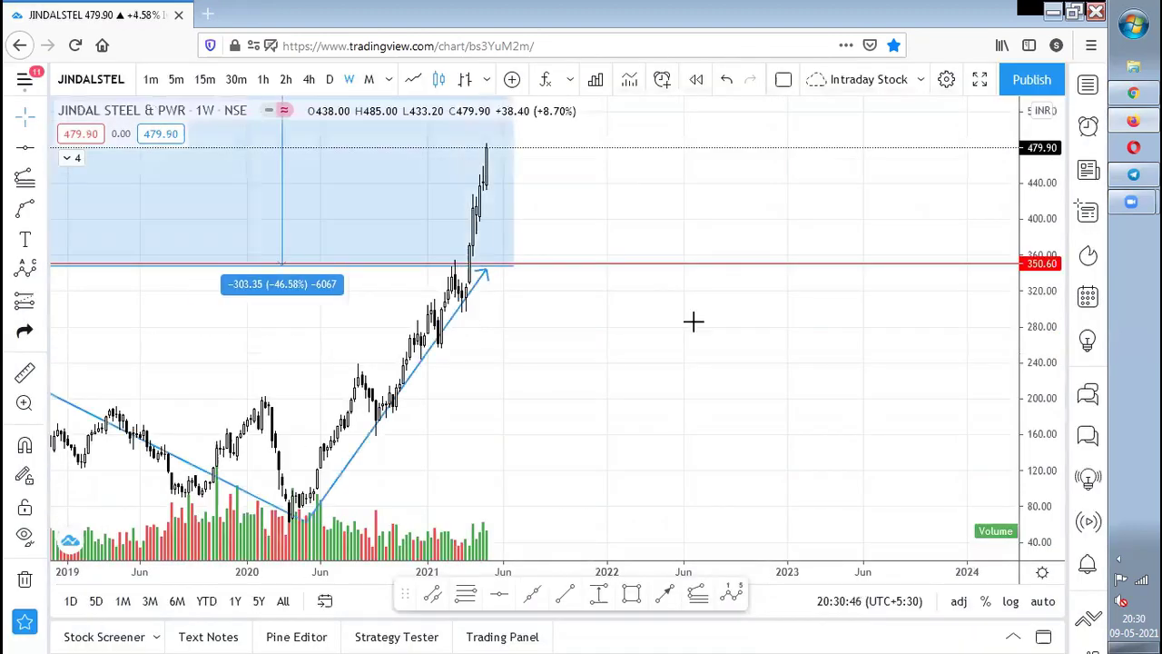
Examine the weekly JINDALSTEL price history against the existing swing path, the price range box and the 350.60 horizontal line.
drag(1050, 182, 1026, 479)
drag(581, 417, 862, 467)
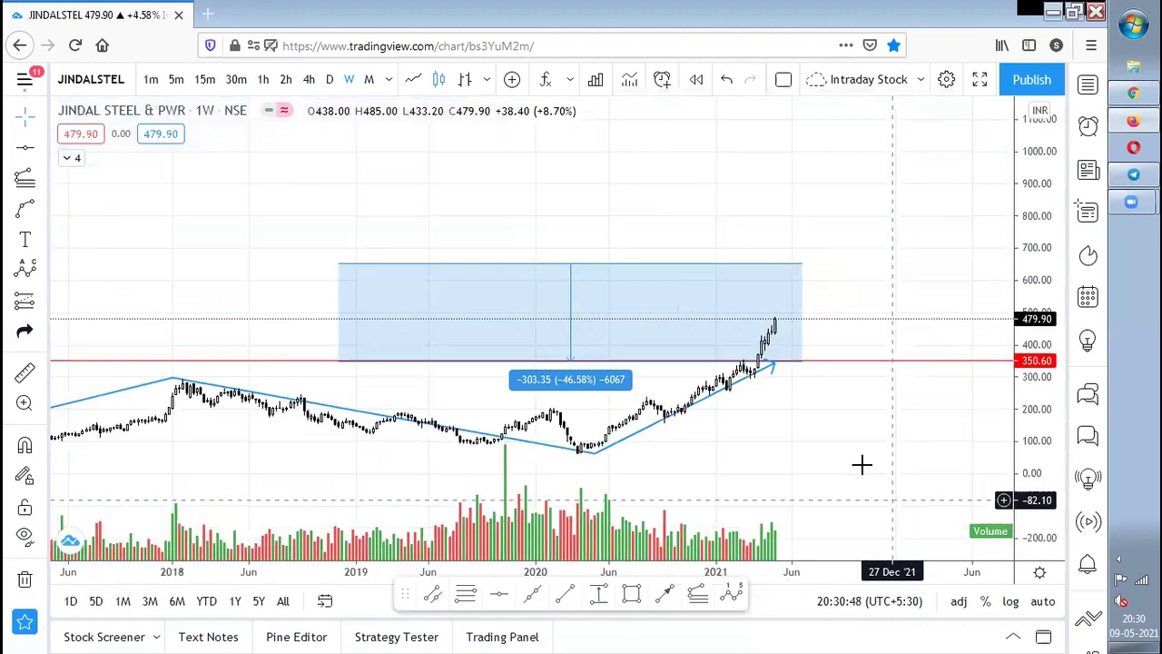
scroll(817, 405, down, 5)
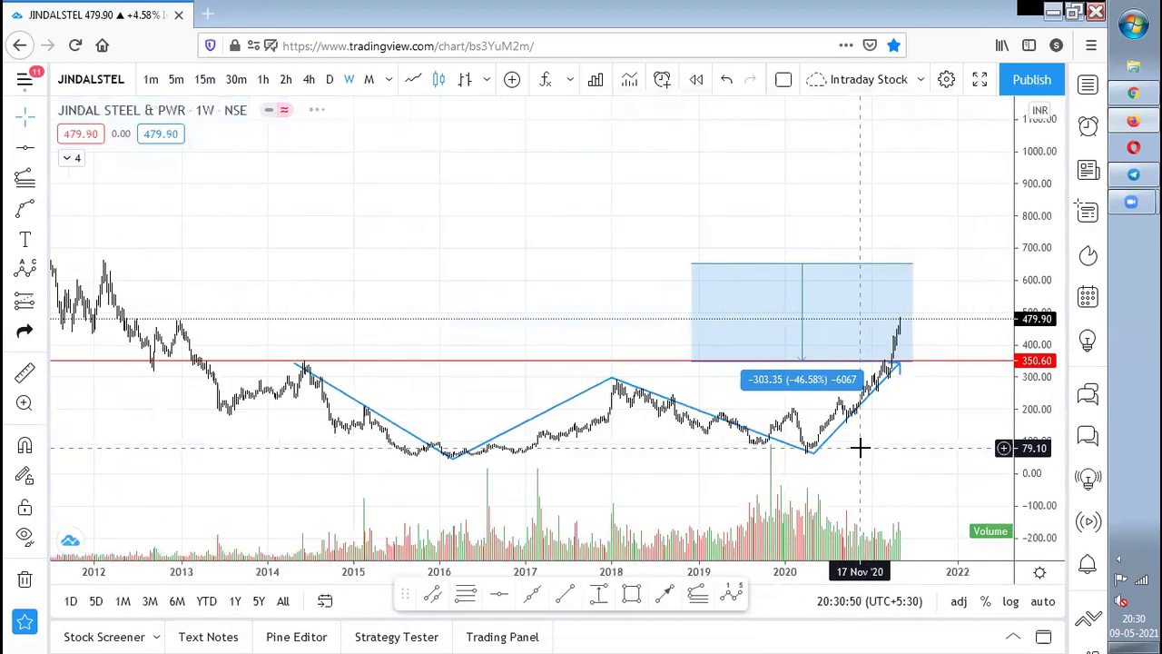
scroll(860, 448, down, 2)
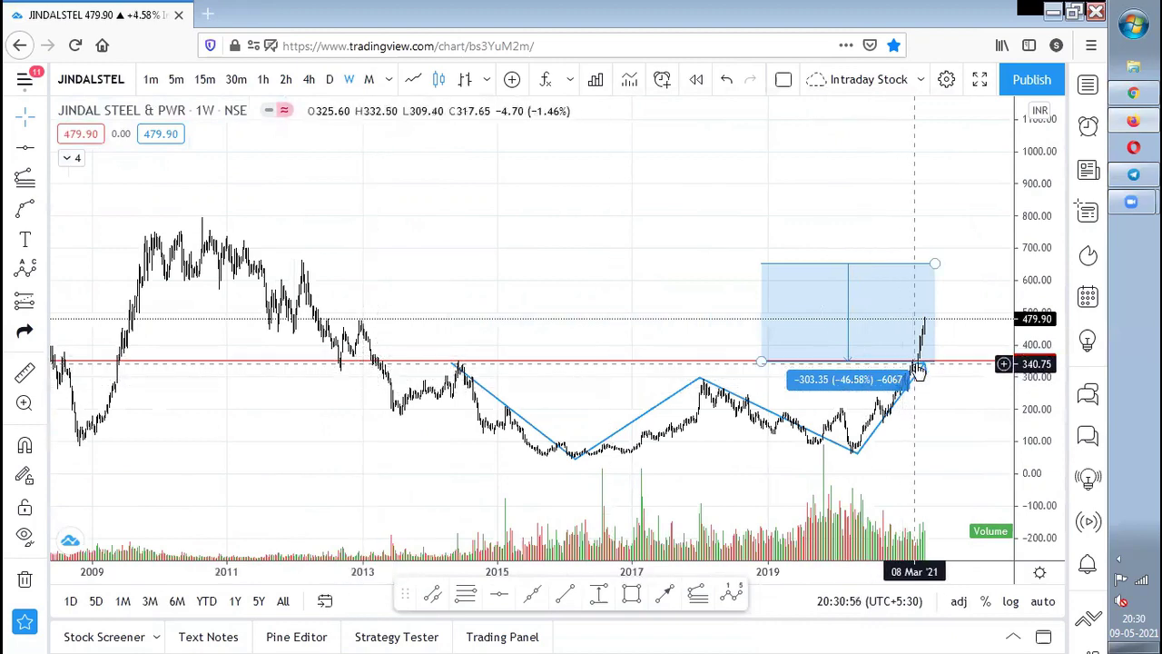
scroll(927, 421, up, 2)
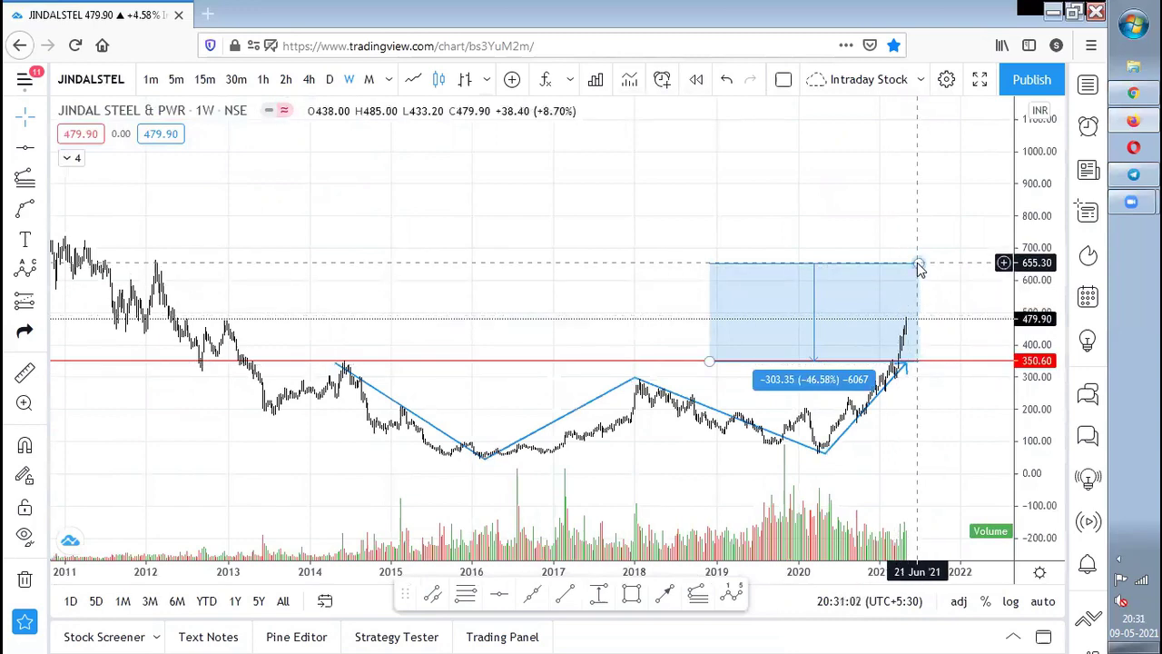
scroll(919, 265, down, 2)
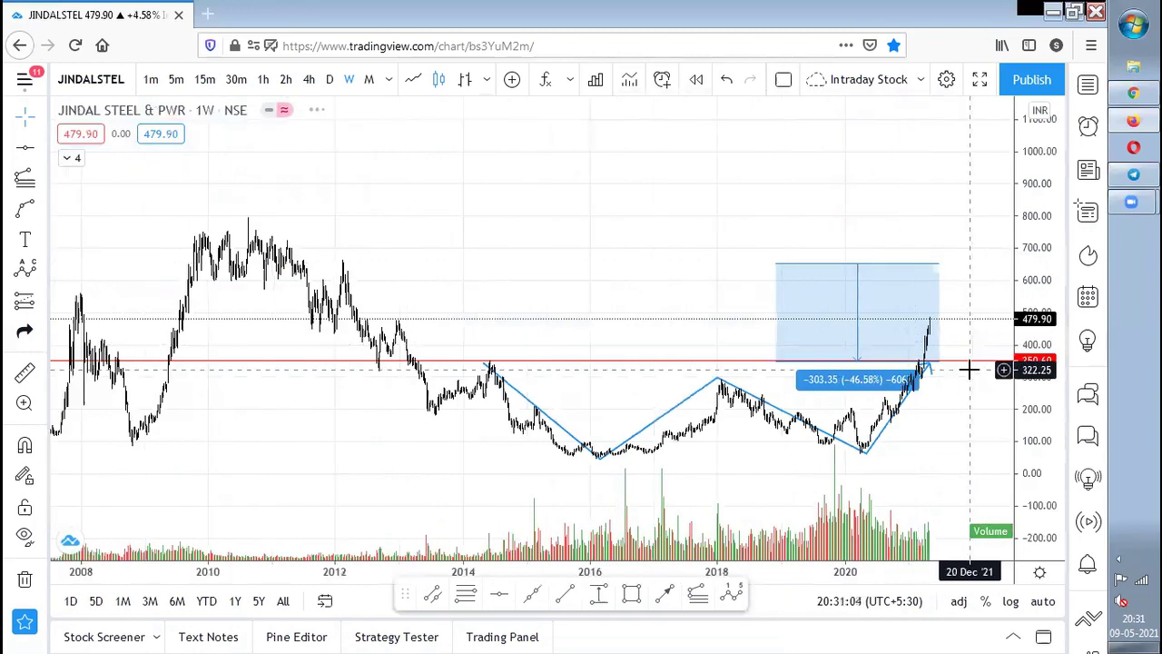
scroll(953, 389, up, 6)
scroll(928, 378, up, 3)
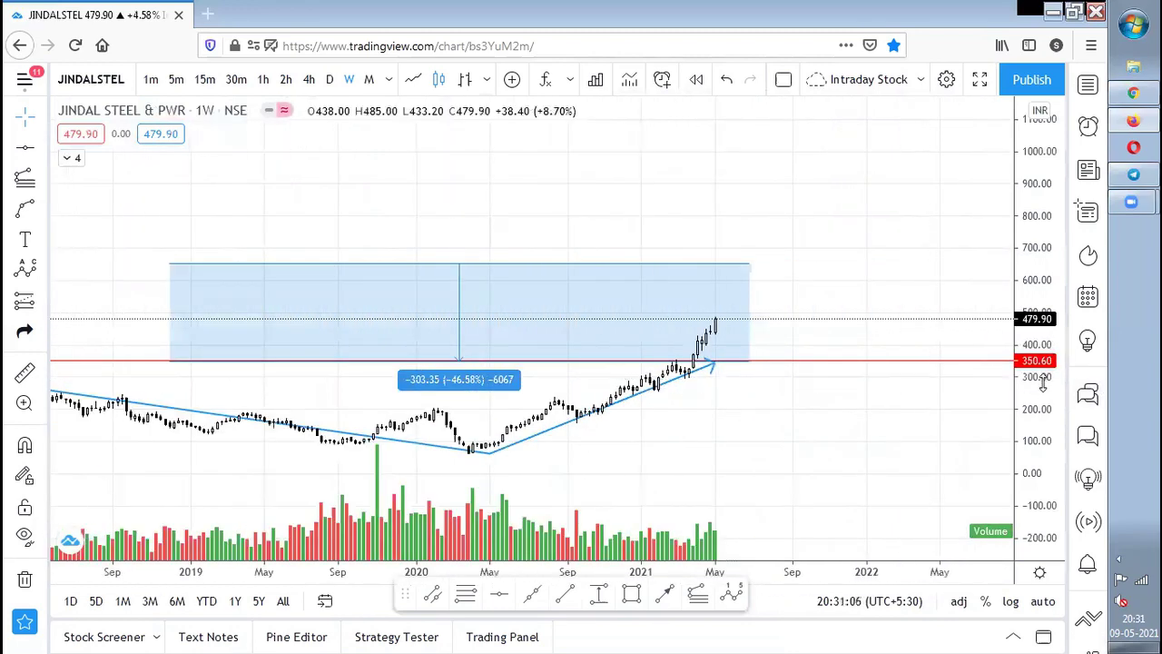
Draw a curve on weekly JINDALSTEL from the May 2021 high down to the 350.60 line and up to 629.45 in February 2022.
scroll(976, 297, up, 1)
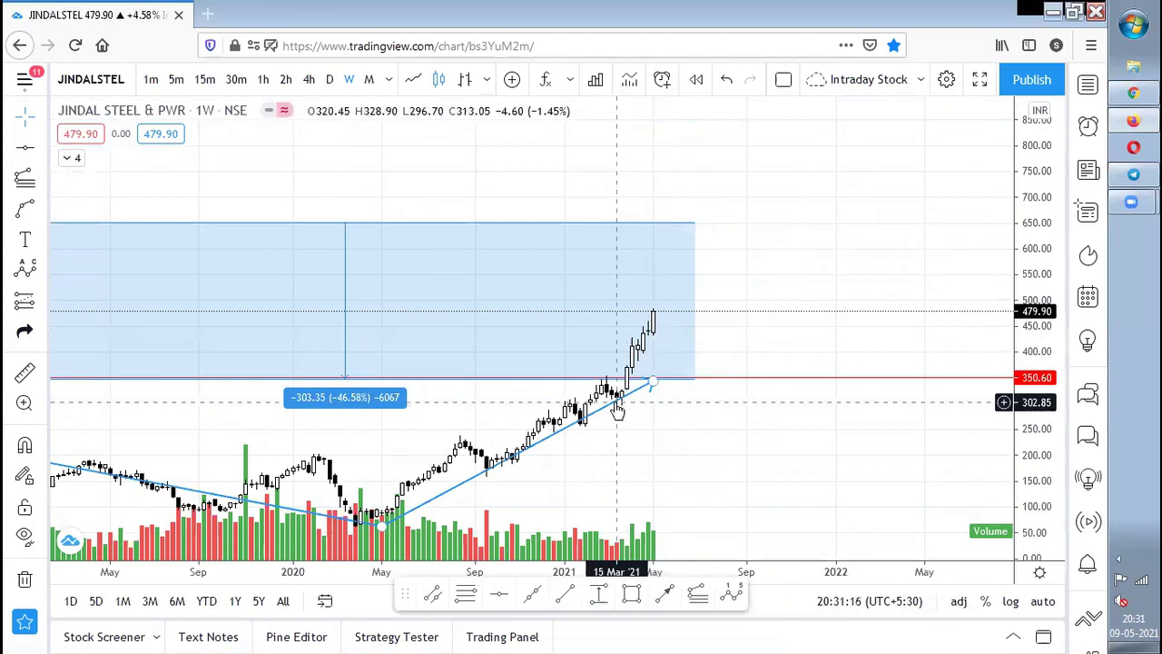
scroll(616, 410, down, 6)
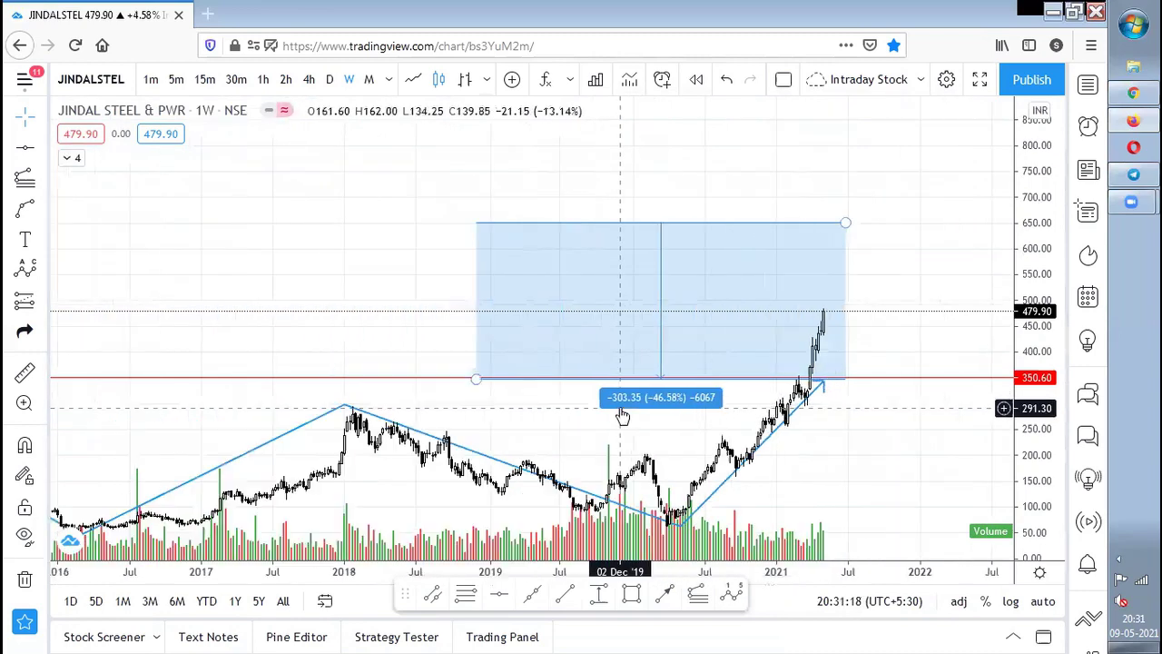
click(24, 208)
scroll(818, 327, up, 2)
mouse_move(868, 311)
mouse_down()
mouse_move(907, 374)
mouse_move(963, 299)
mouse_move(909, 380)
mouse_up()
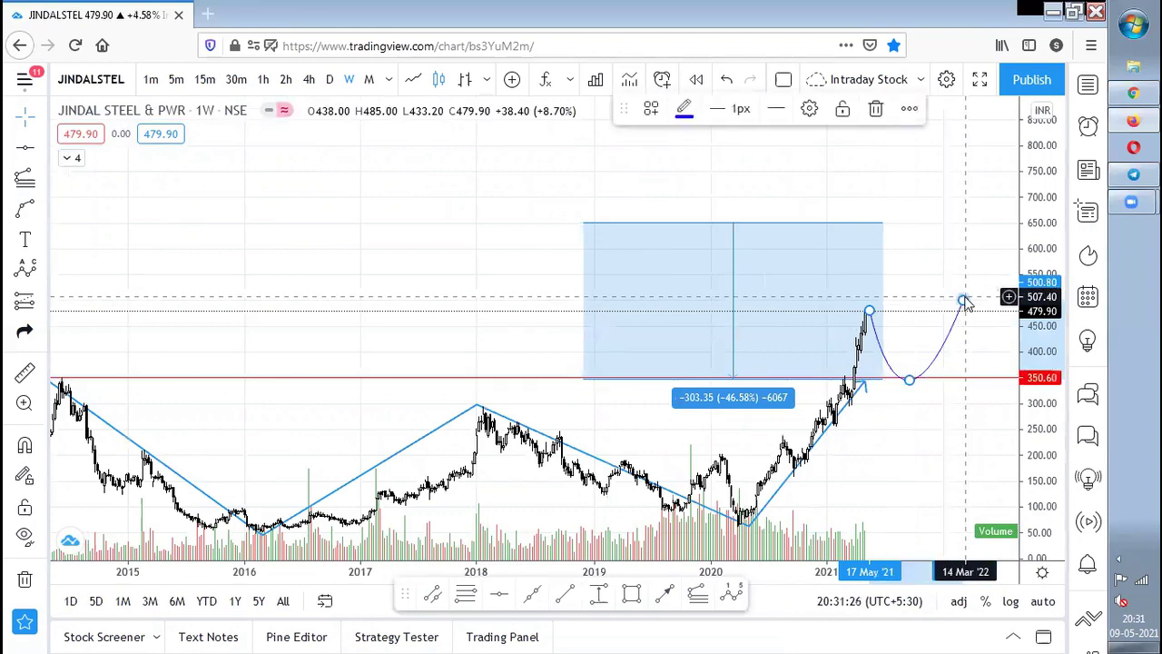
drag(963, 301, 956, 234)
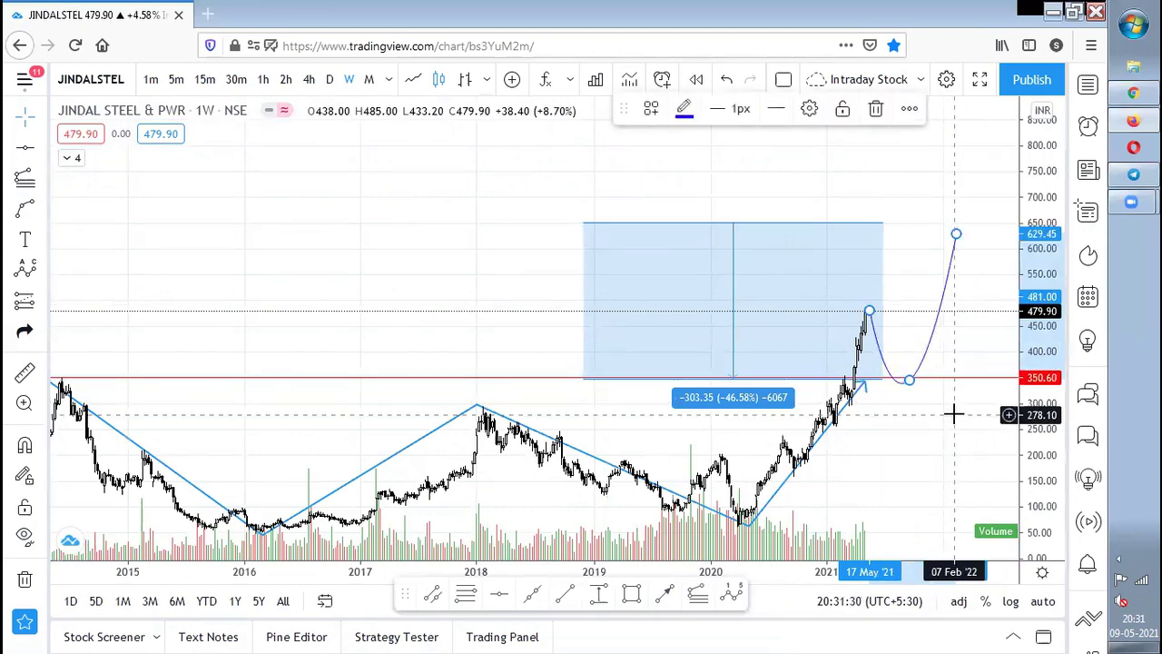
Check the next requested stock in the Telegram discussion and load the NSE stock MINDACORP in the TradingView chart.
key(alt+Tab)
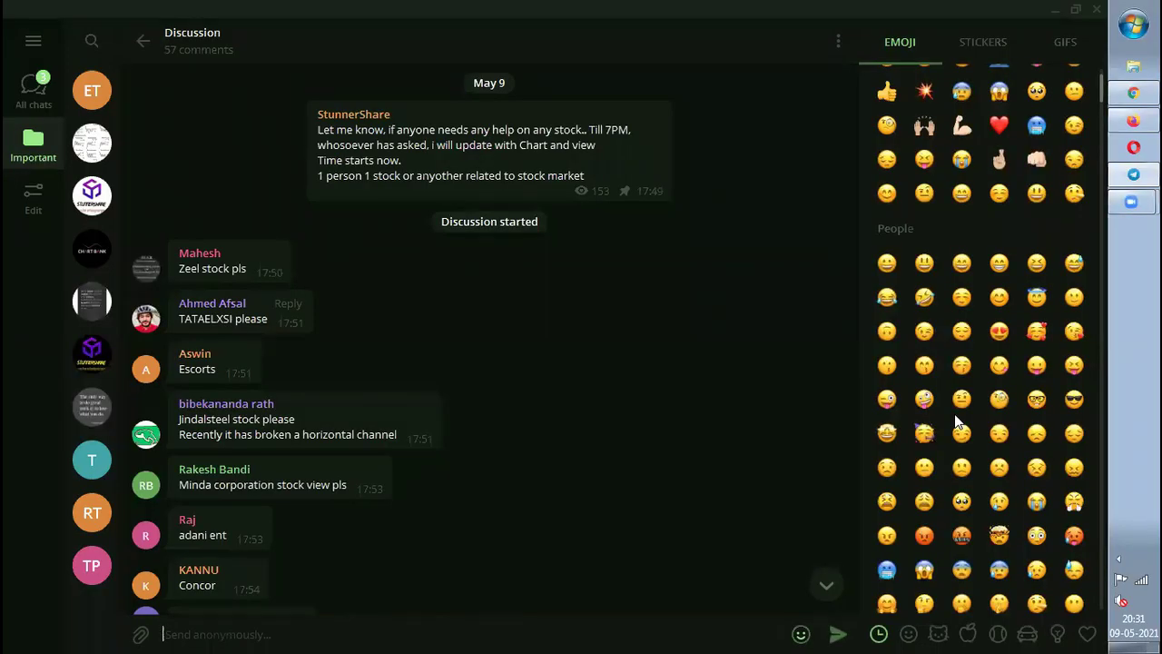
key(alt+Tab)
text(MIND)
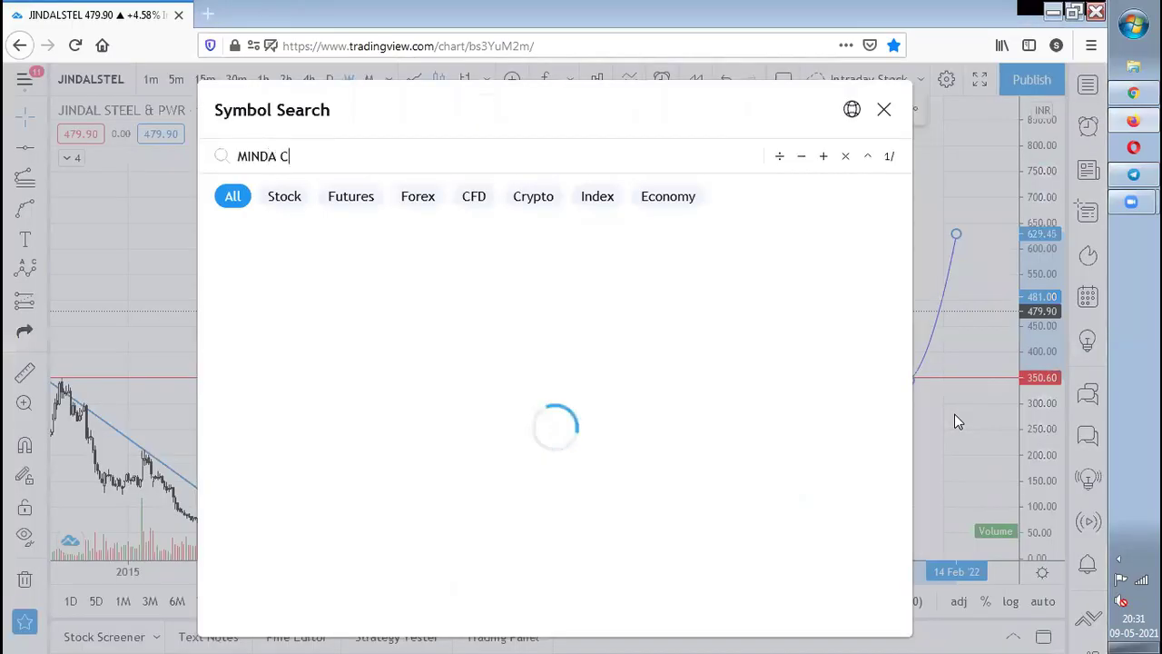
text(A COR)
key(Return)
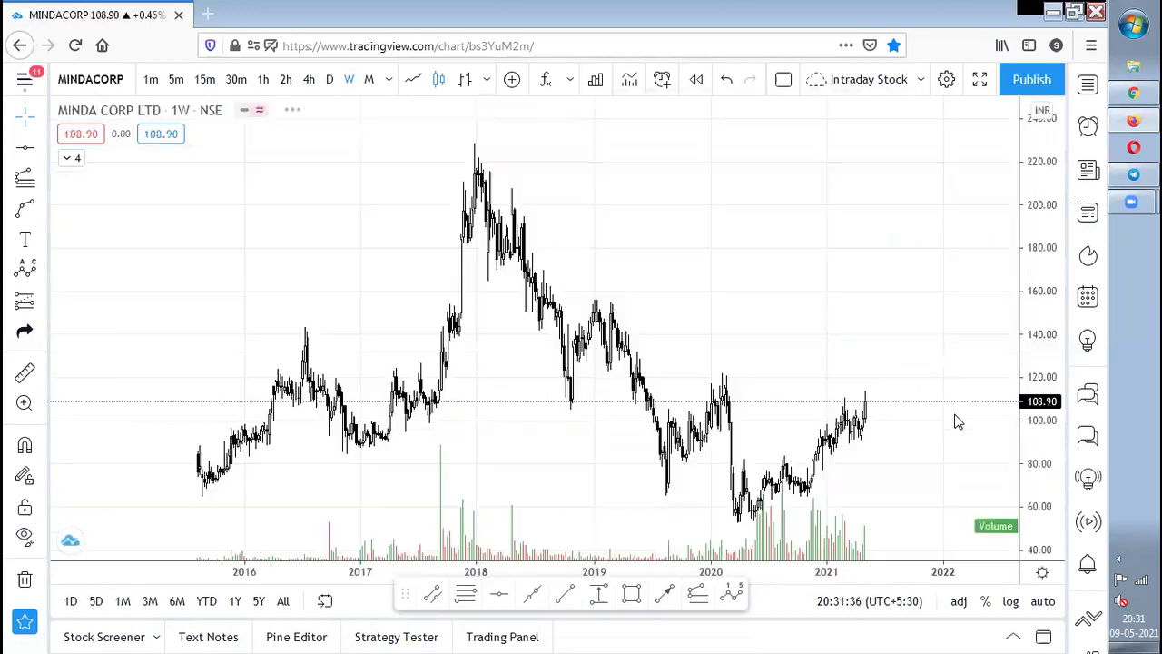
Draw an ellipse around the early-2015 candles where the weekly MINDACORP price meets the 82.75 horizontal line.
scroll(917, 408, up, 5)
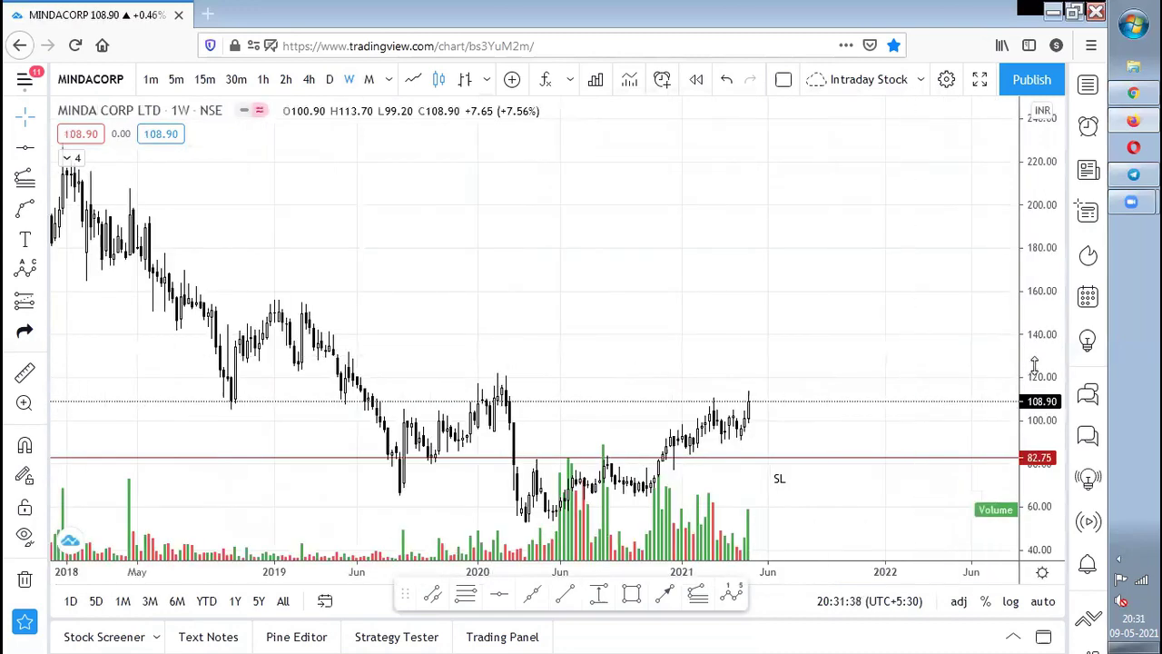
scroll(812, 418, down, 6)
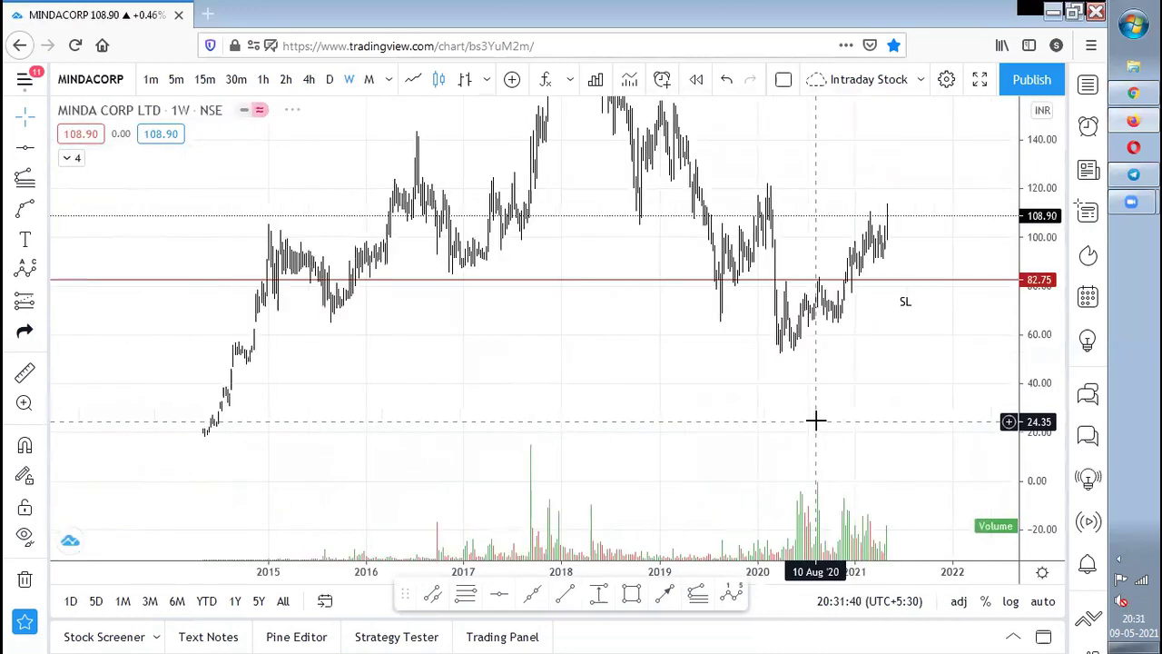
scroll(815, 420, up, 3)
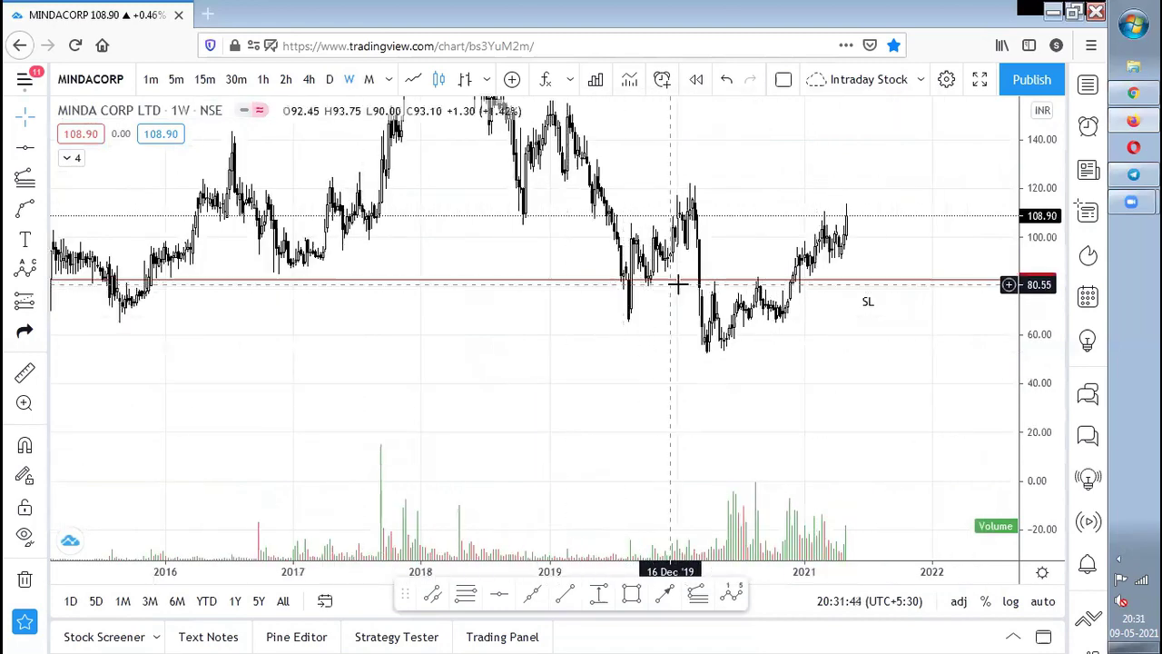
scroll(235, 312, down, 2)
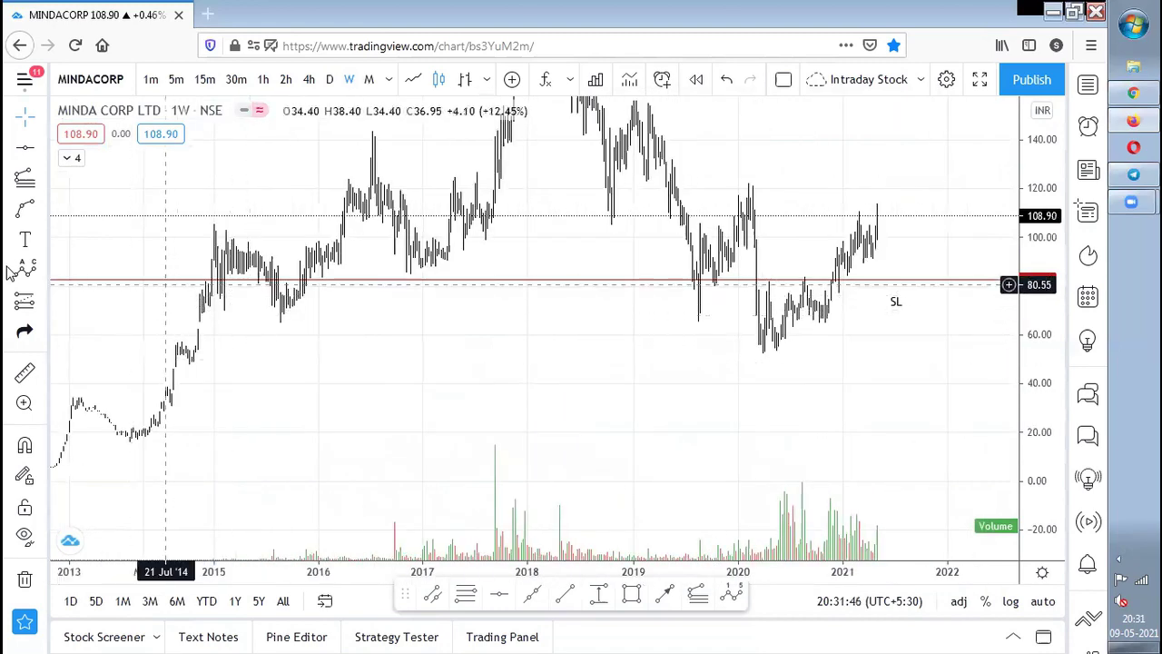
click(39, 210)
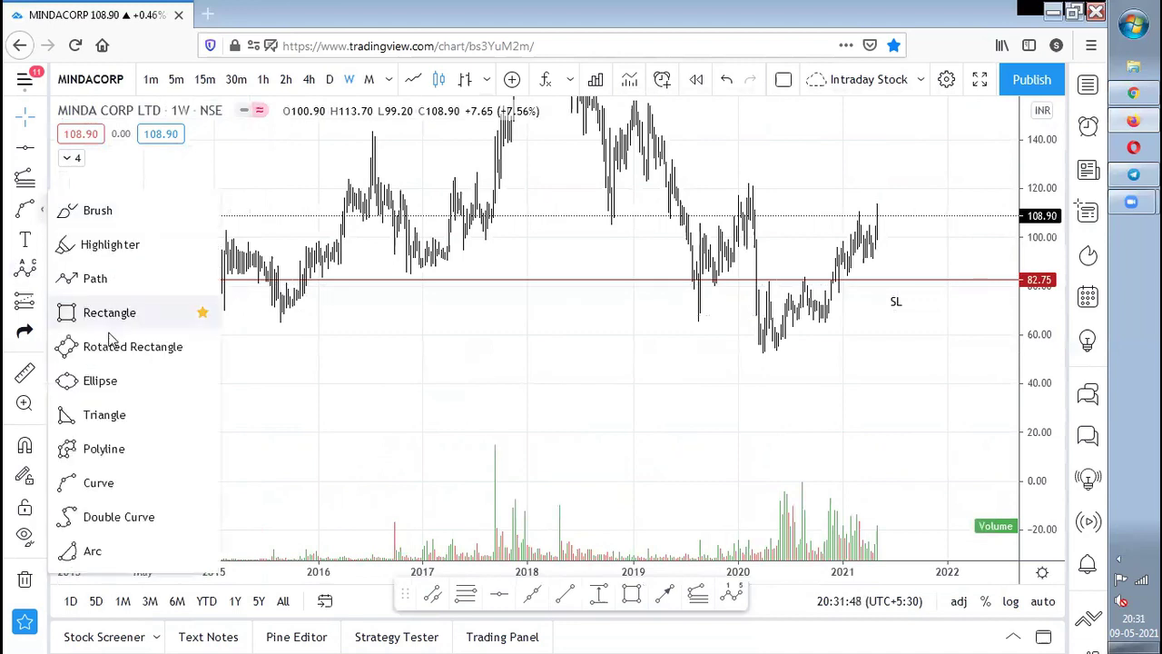
click(105, 381)
click(208, 292)
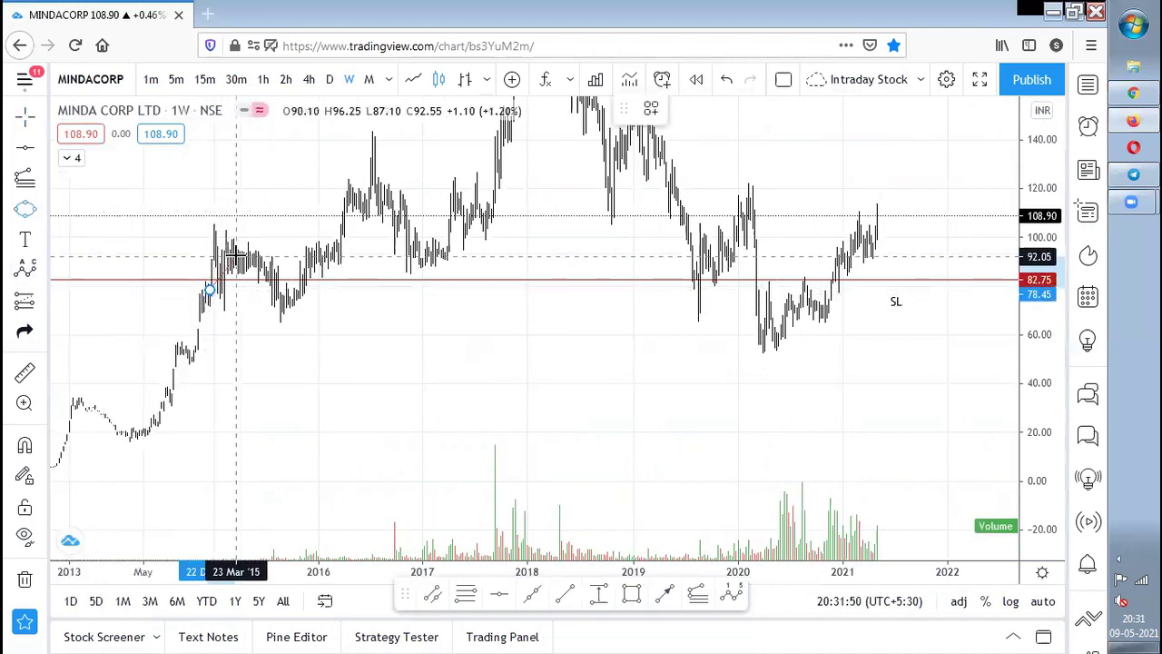
click(247, 277)
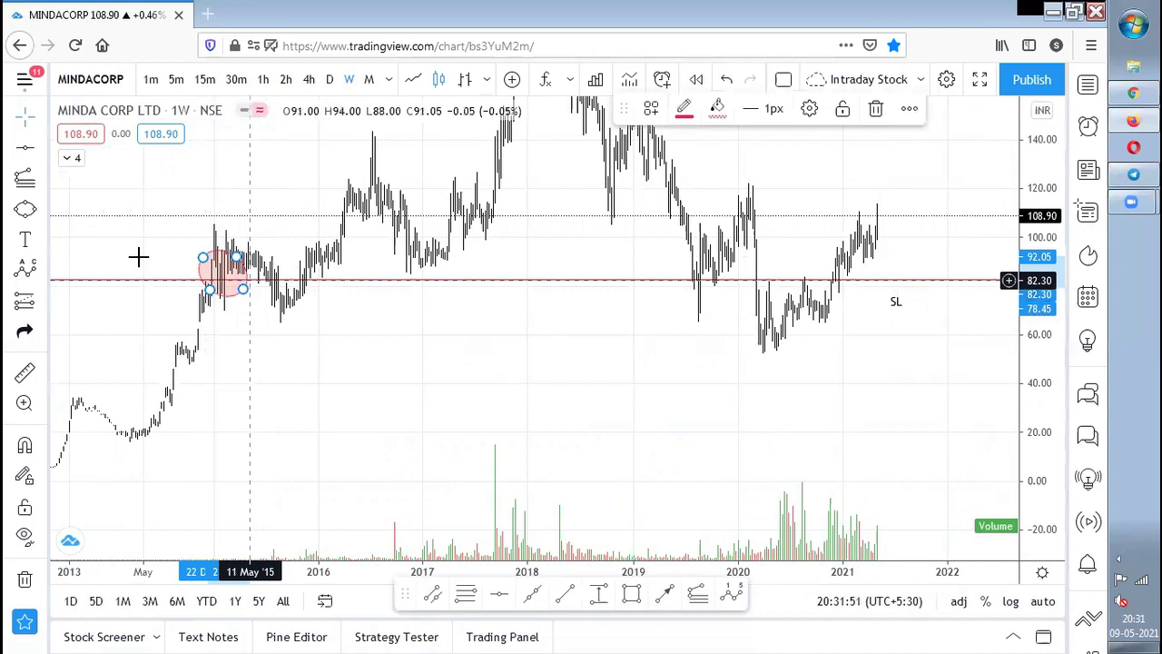
Draw a second ellipse around the late-2015 dip across the 82.75 line.
click(24, 209)
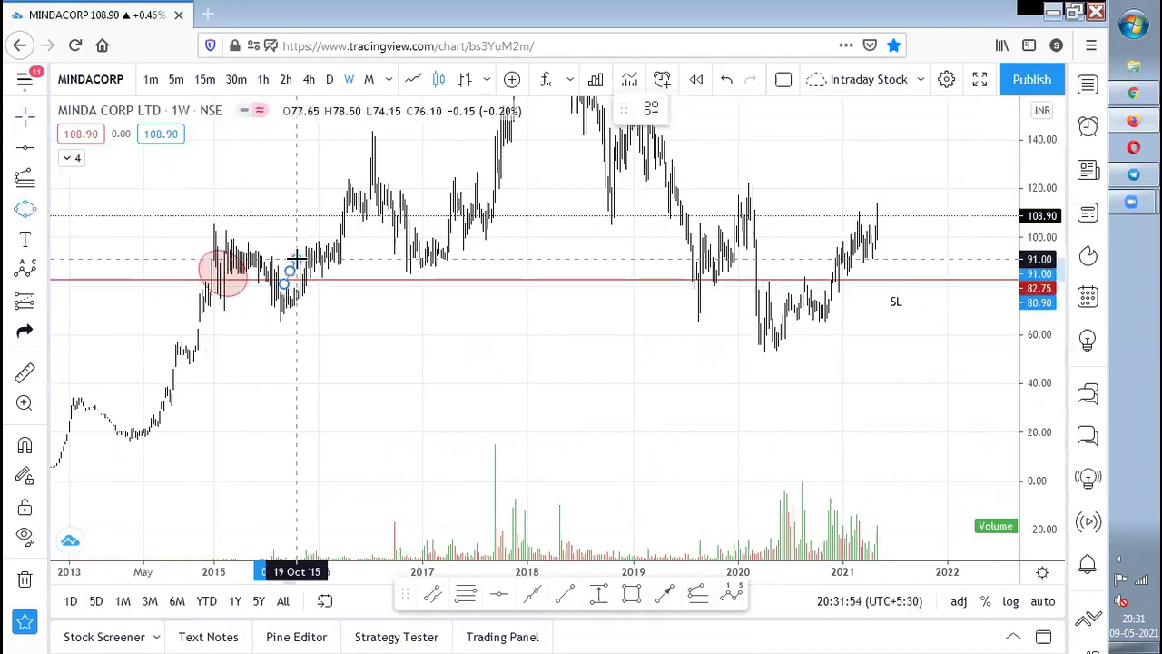
click(273, 263)
mouse_move(284, 285)
mouse_down()
mouse_move(273, 306)
mouse_move(285, 238)
mouse_up()
Clone the late-2015 ellipse and move the copy onto the September 2019 low at the 82.75 line.
right_click(284, 265)
click(312, 371)
scroll(720, 263, up, 3)
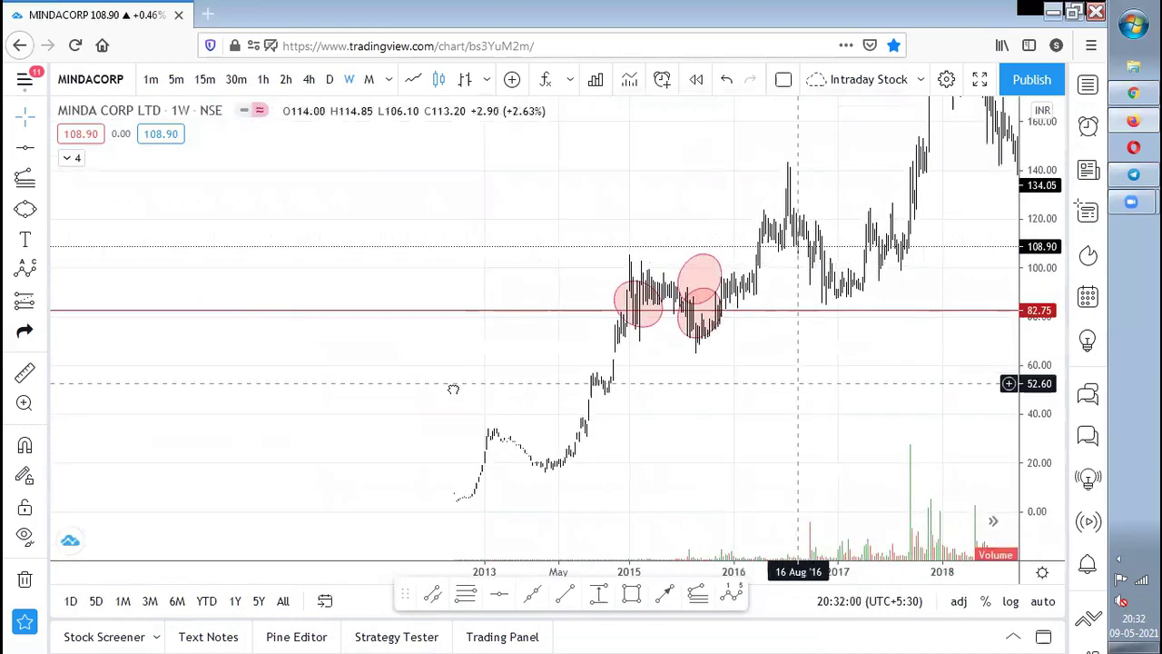
drag(796, 384, 78, 337)
drag(161, 314, 362, 357)
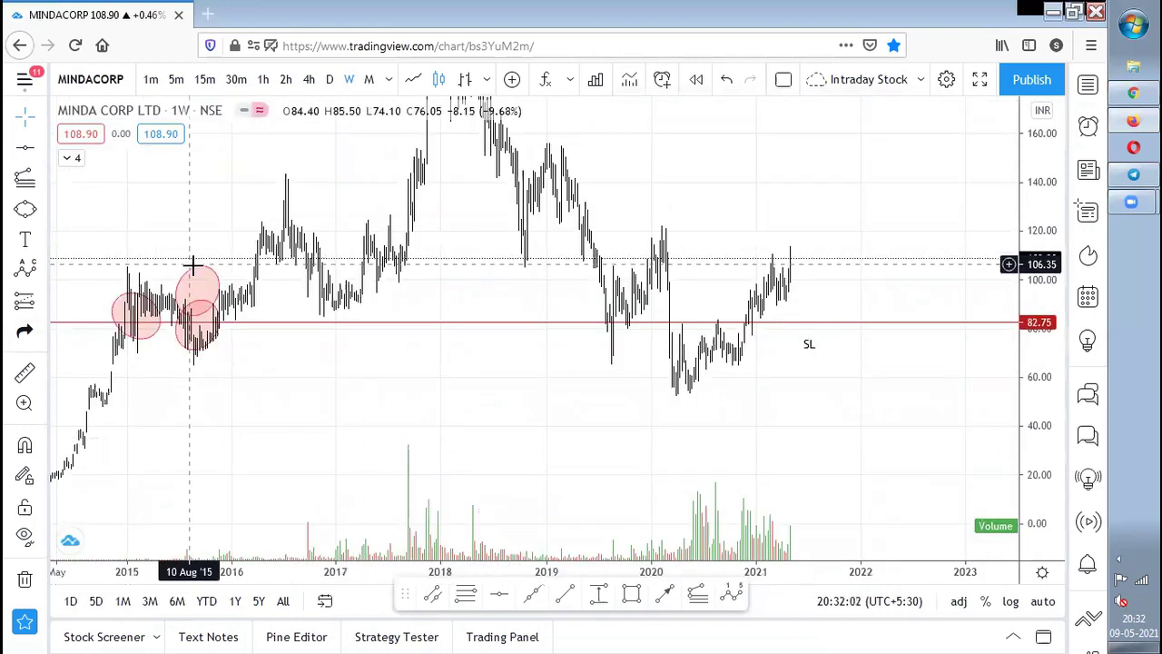
drag(198, 275, 282, 263)
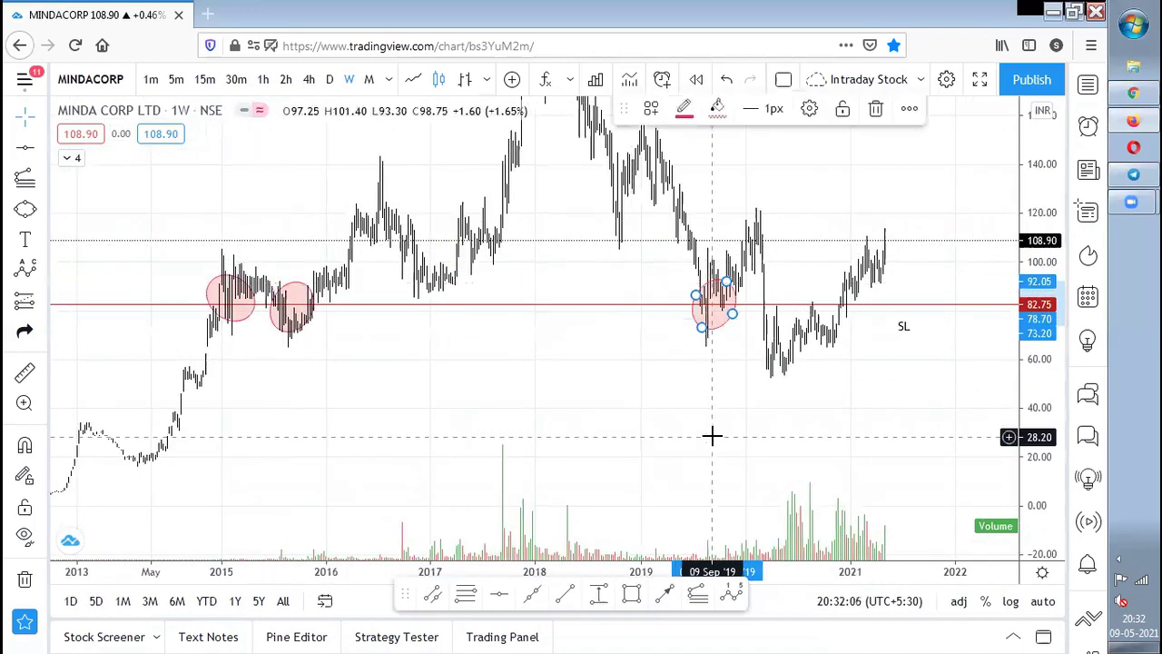
Clone the 2019 ellipse and move the copy onto the mid-2020 candles just below the 82.75 line.
drag(672, 436, 520, 432)
right_click(521, 432)
click(521, 356)
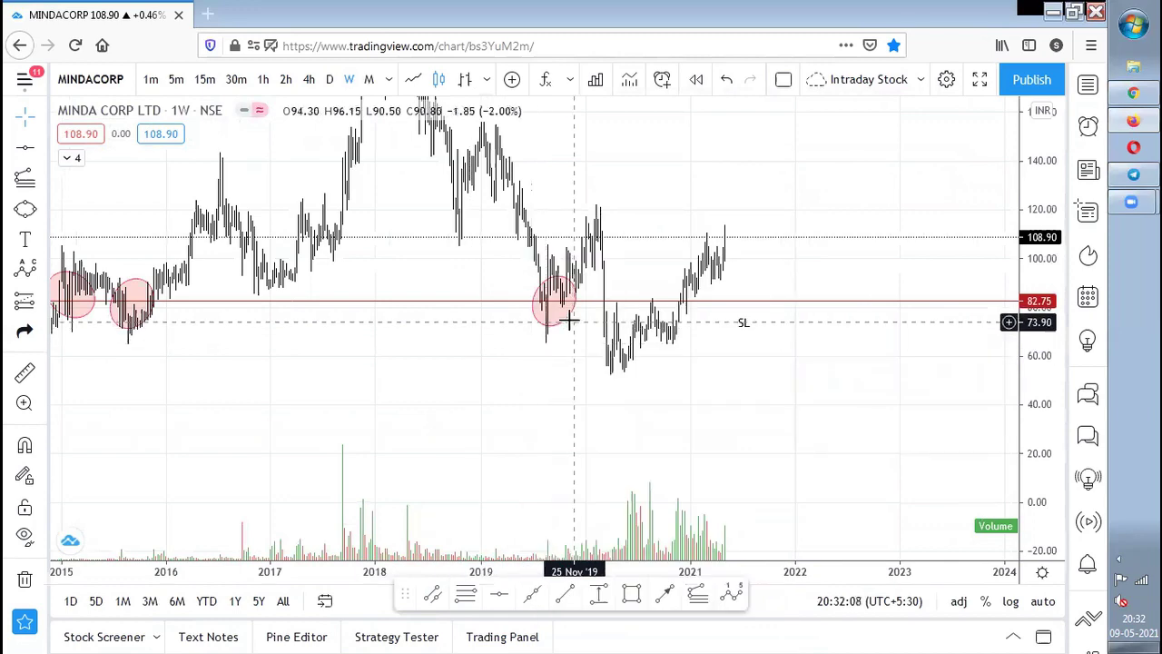
right_click(570, 323)
click(617, 426)
mouse_move(556, 288)
mouse_down()
mouse_move(555, 247)
mouse_move(626, 294)
mouse_move(643, 291)
mouse_up()
Examine MINDACORP's price action since 2018 against the ellipses and the 82.75 stop-loss line, hiding the chat notifications.
scroll(717, 369, up, 5)
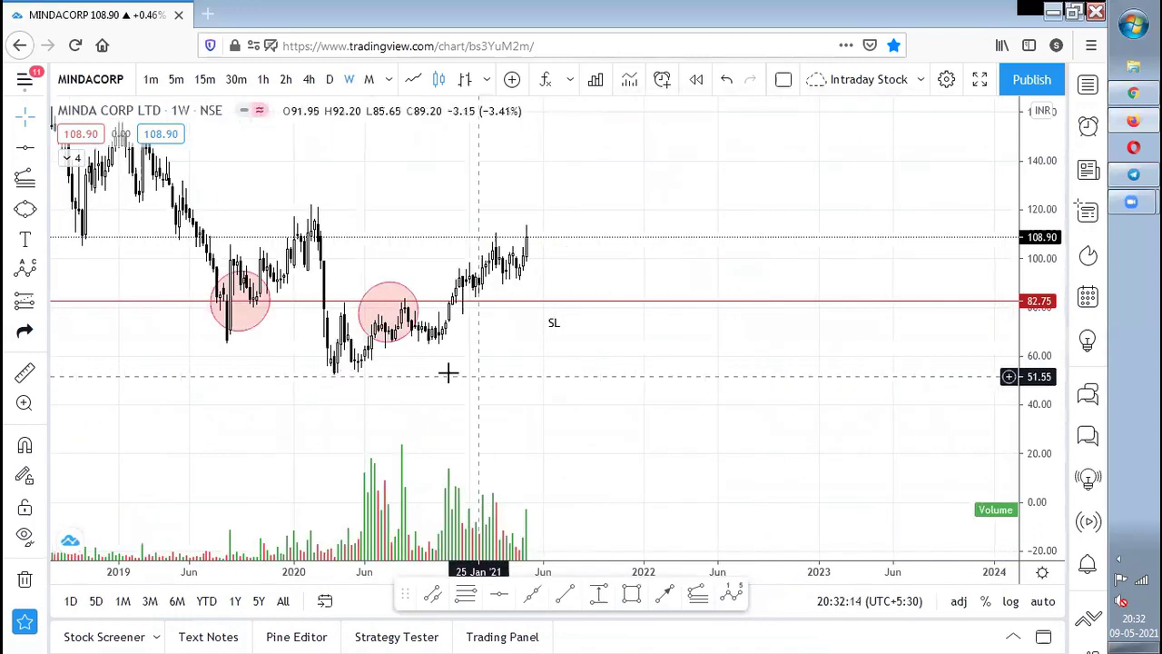
click(617, 312)
drag(626, 309, 628, 307)
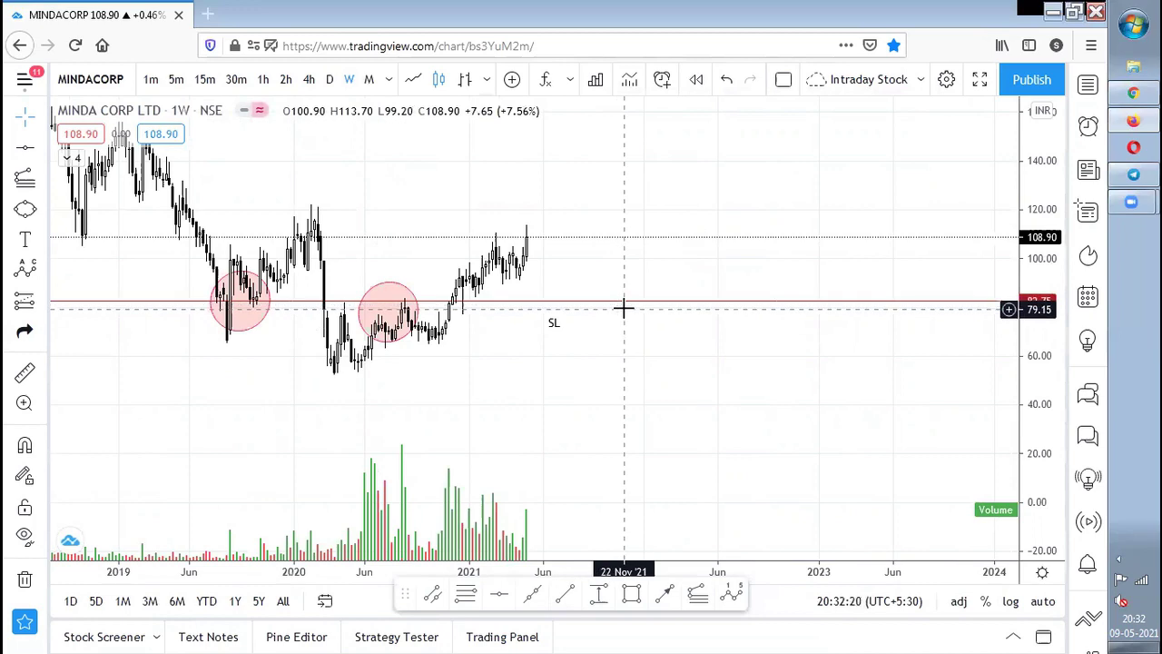
drag(624, 309, 656, 330)
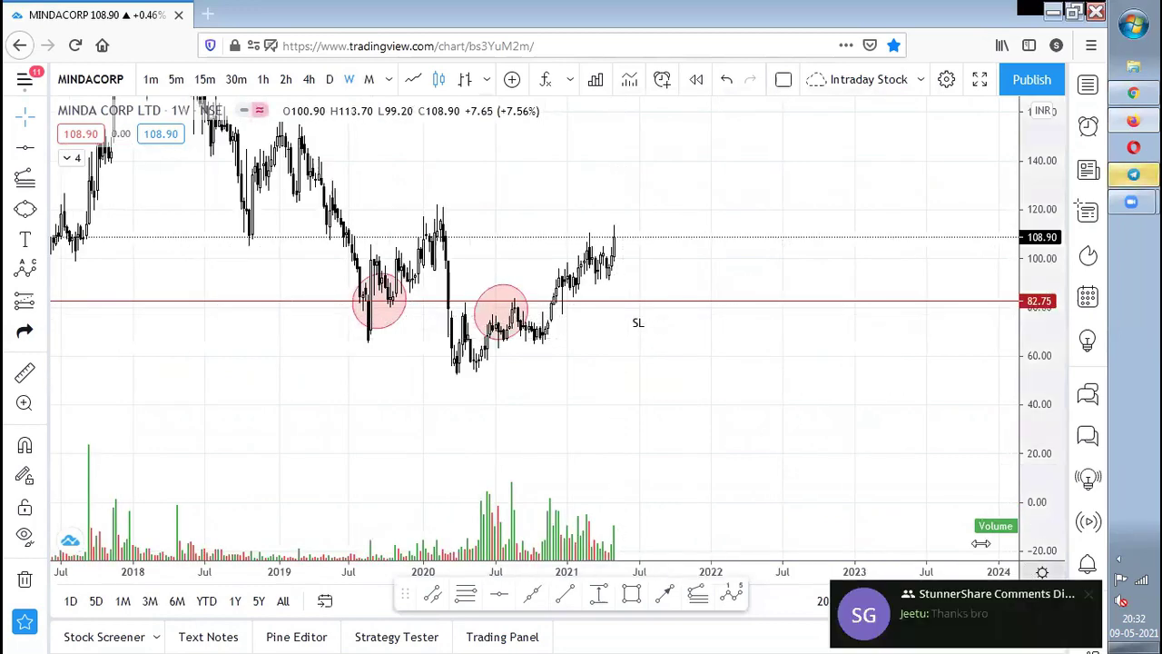
click(1003, 485)
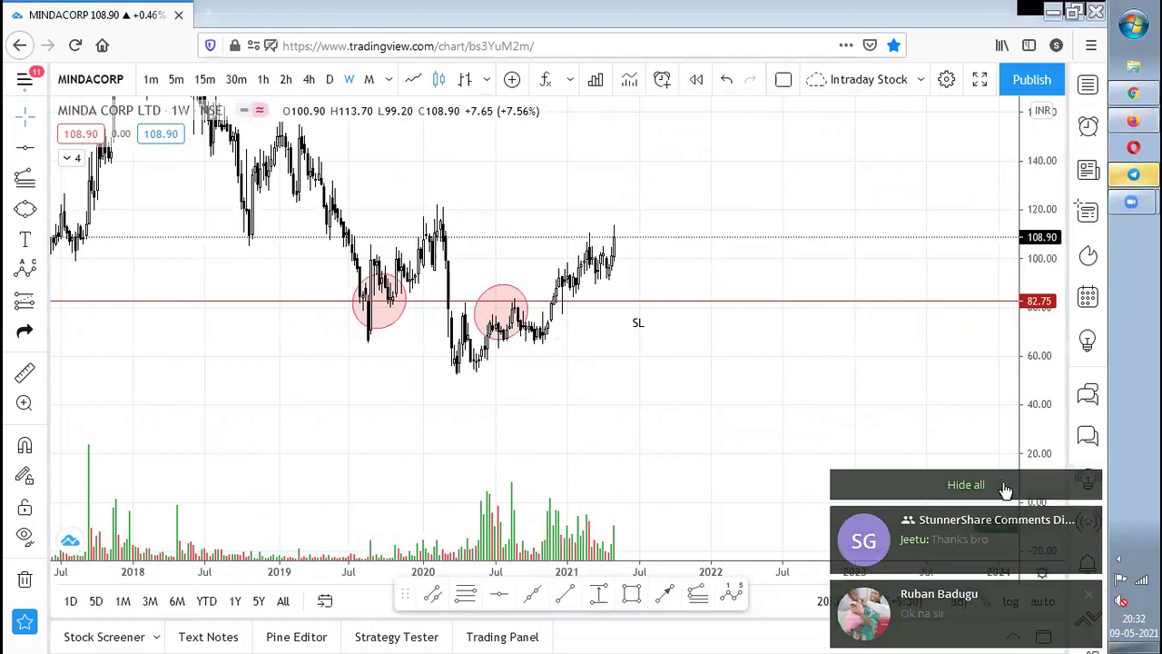
scroll(794, 208, down, 3)
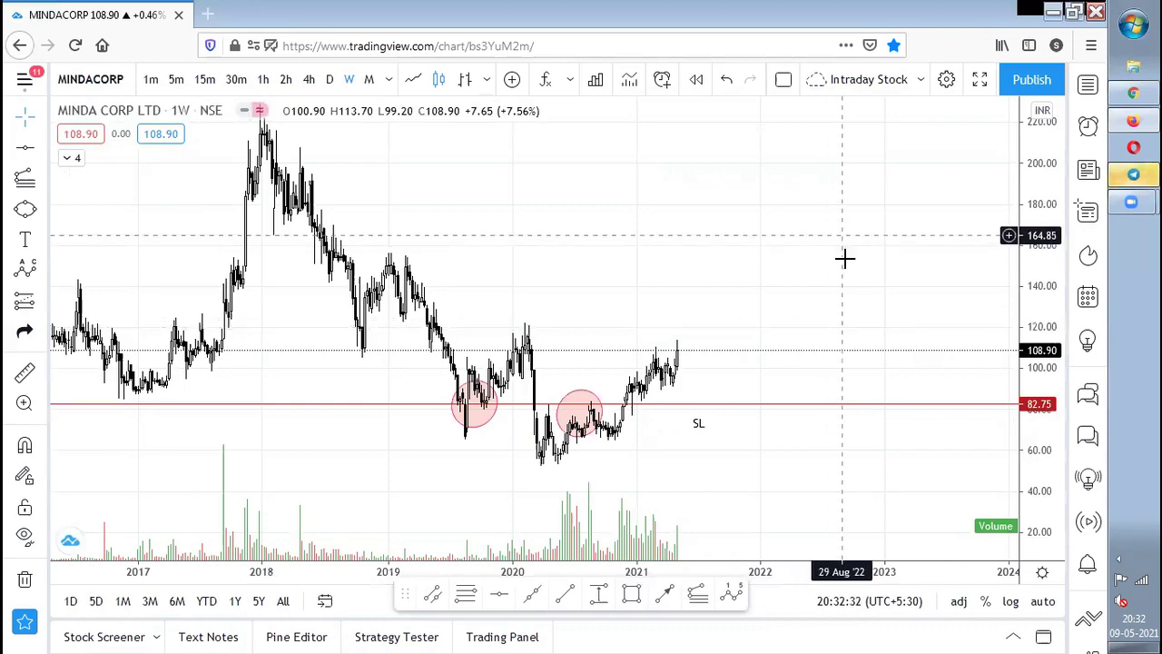
scroll(808, 431, up, 4)
drag(482, 474, 718, 470)
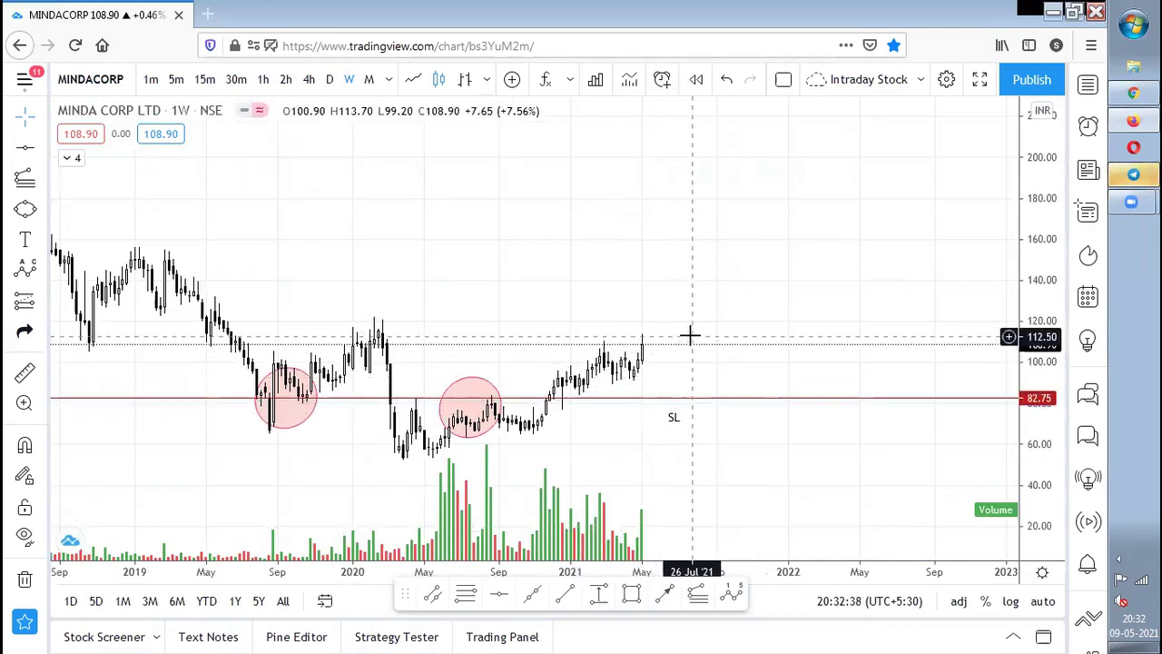
Check the next requested stock outside the chart window and load the NSE stock ADANIENT in the chart.
key(alt+Tab)
key(alt+Tab)
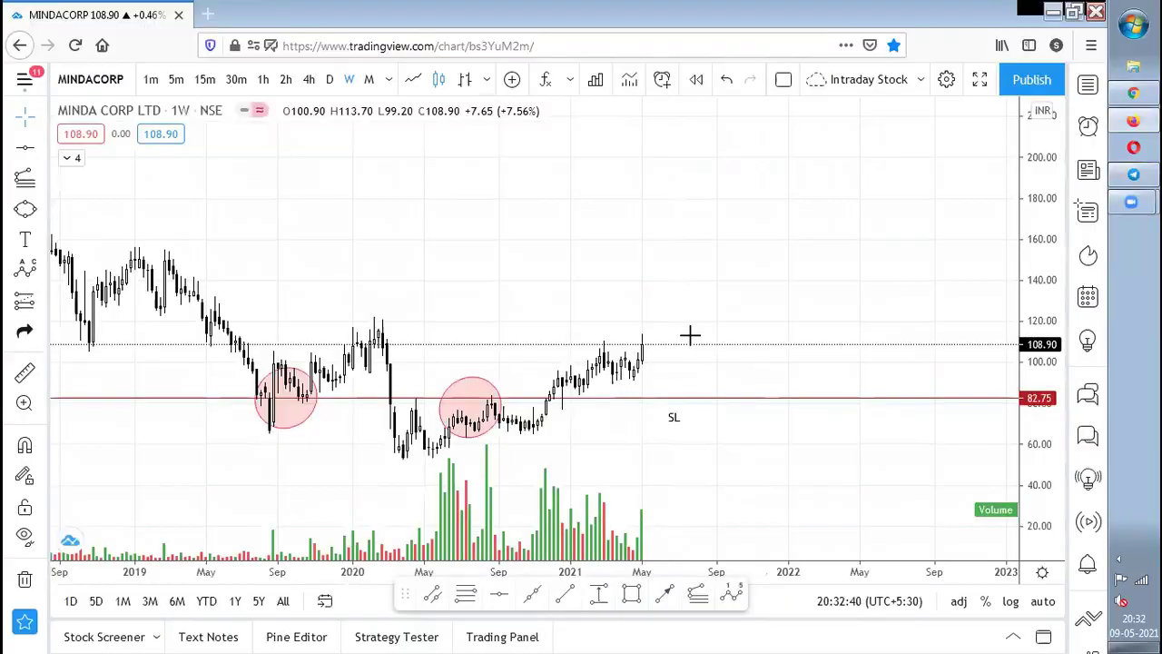
text(ADANI)
key(Down)
key(Down)
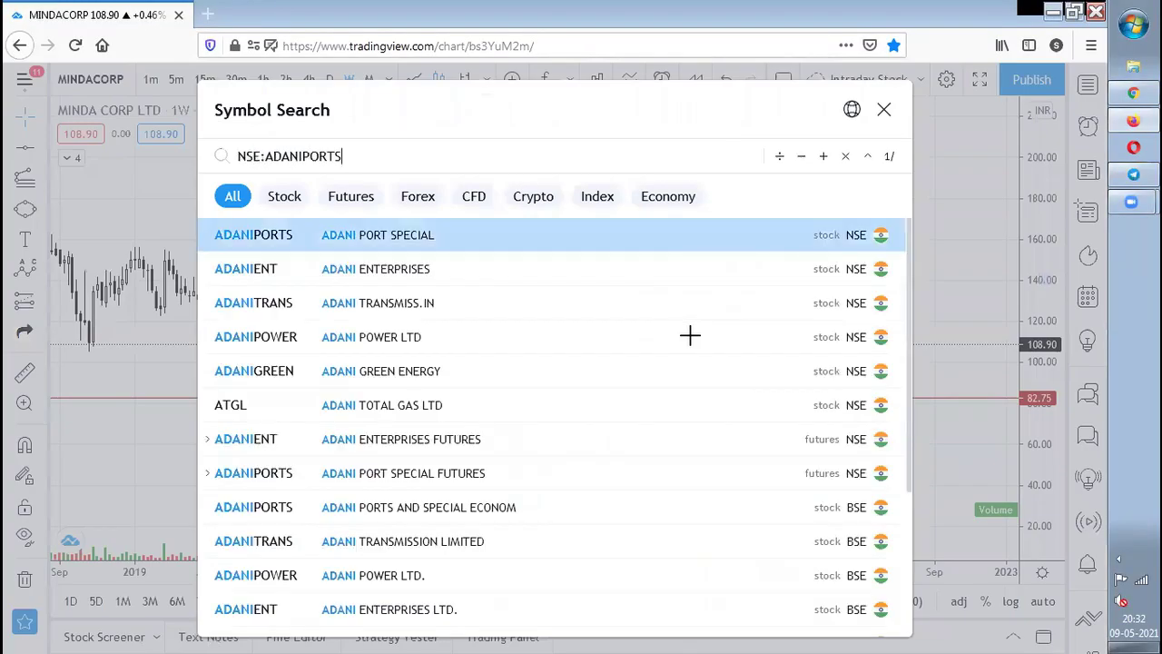
key(Return)
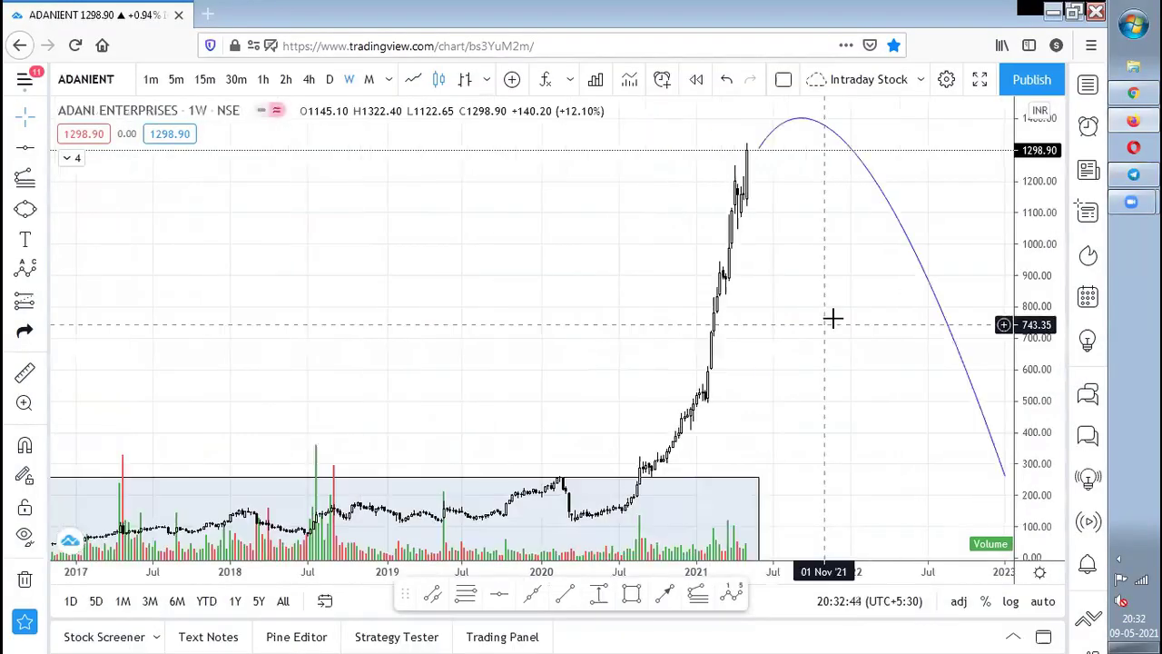
Review the weekly ADANIENT history with its rectangle and projected curve and switch the chart to the monthly timeframe.
drag(1048, 260, 1001, 363)
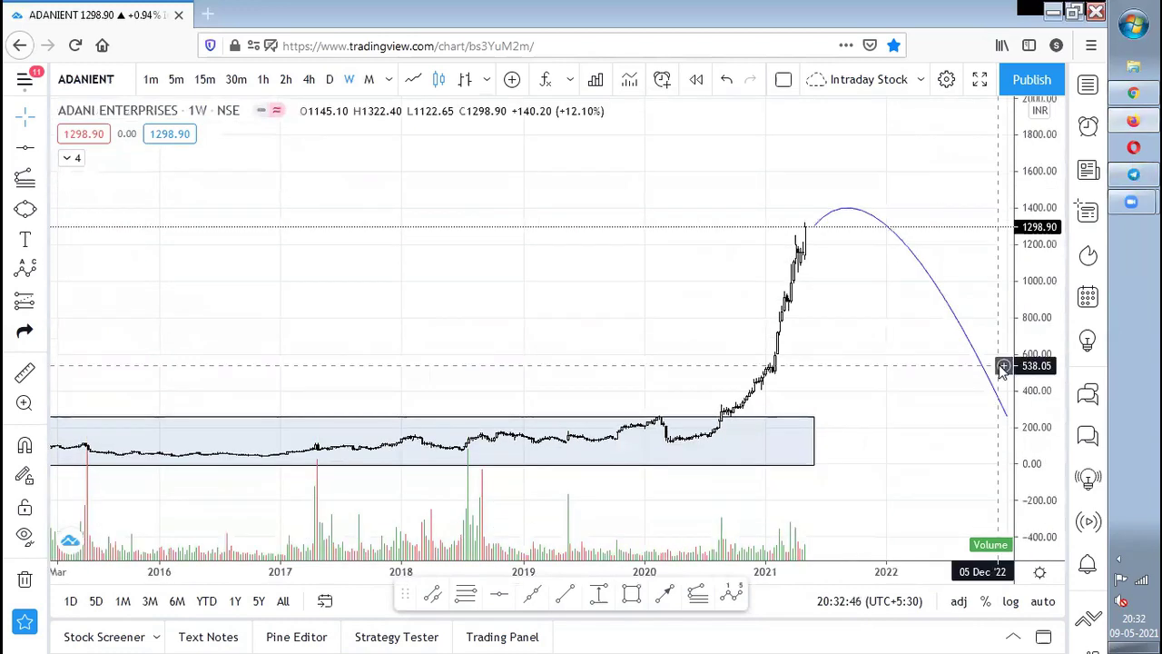
scroll(1002, 363, down, 5)
scroll(971, 414, down, 2)
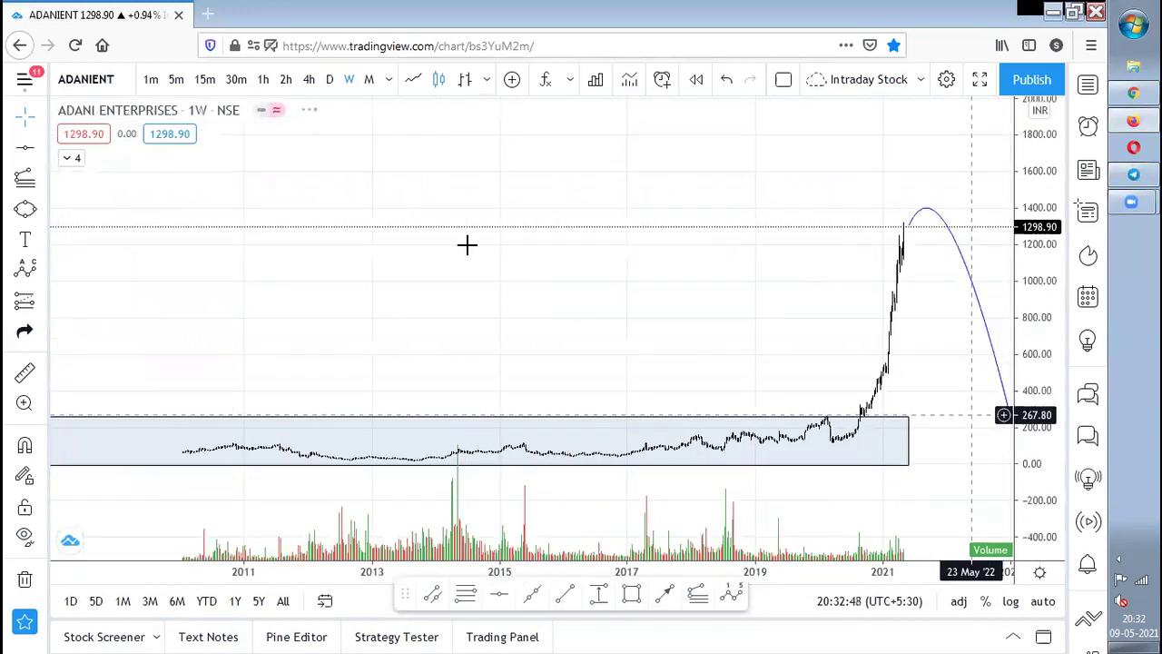
click(367, 80)
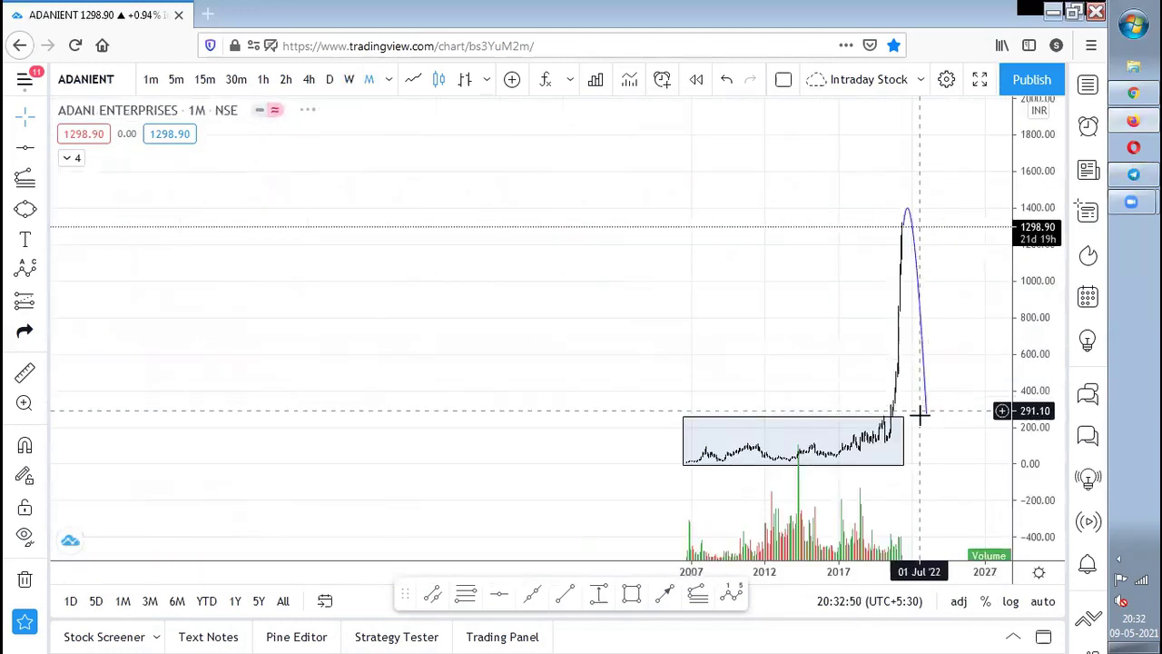
Resize the long consolidation rectangle on monthly ADANIENT so its upper edge is at 174.60 and it ends at May 2021.
scroll(920, 419, up, 4)
scroll(920, 426, up, 2)
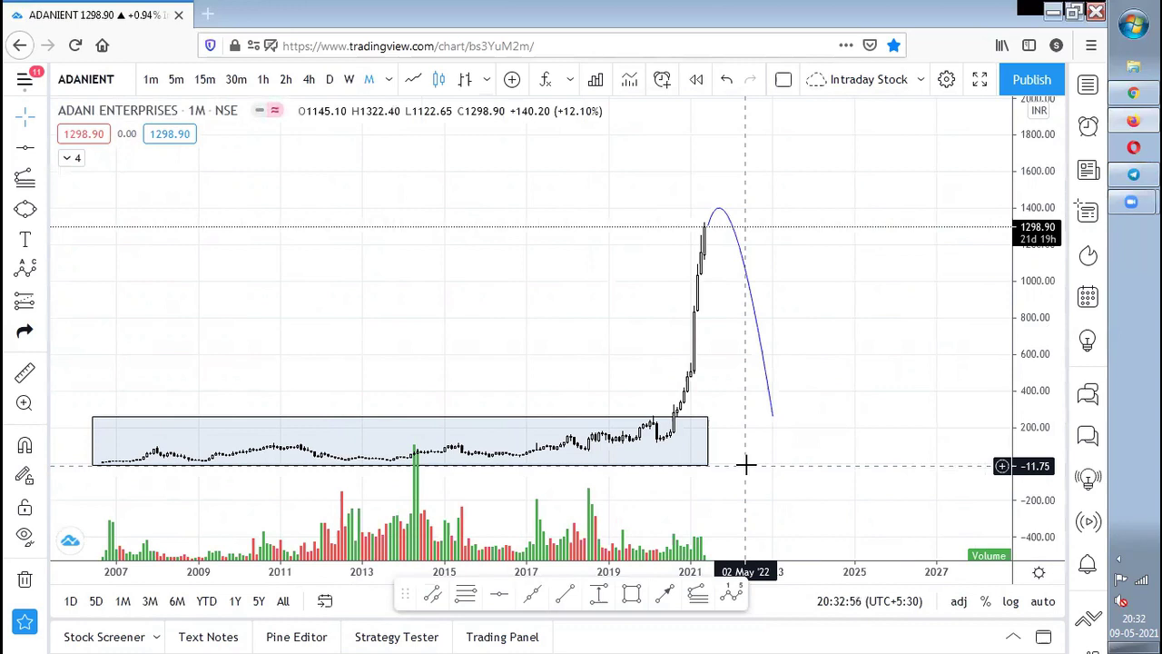
click(705, 416)
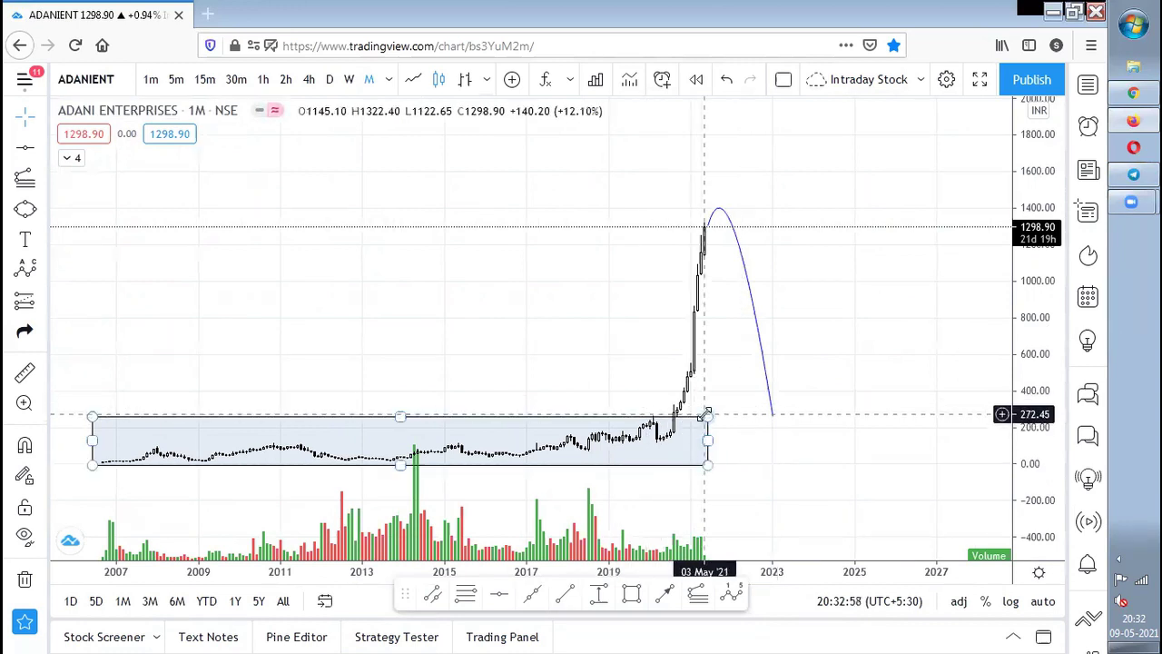
drag(705, 416, 706, 432)
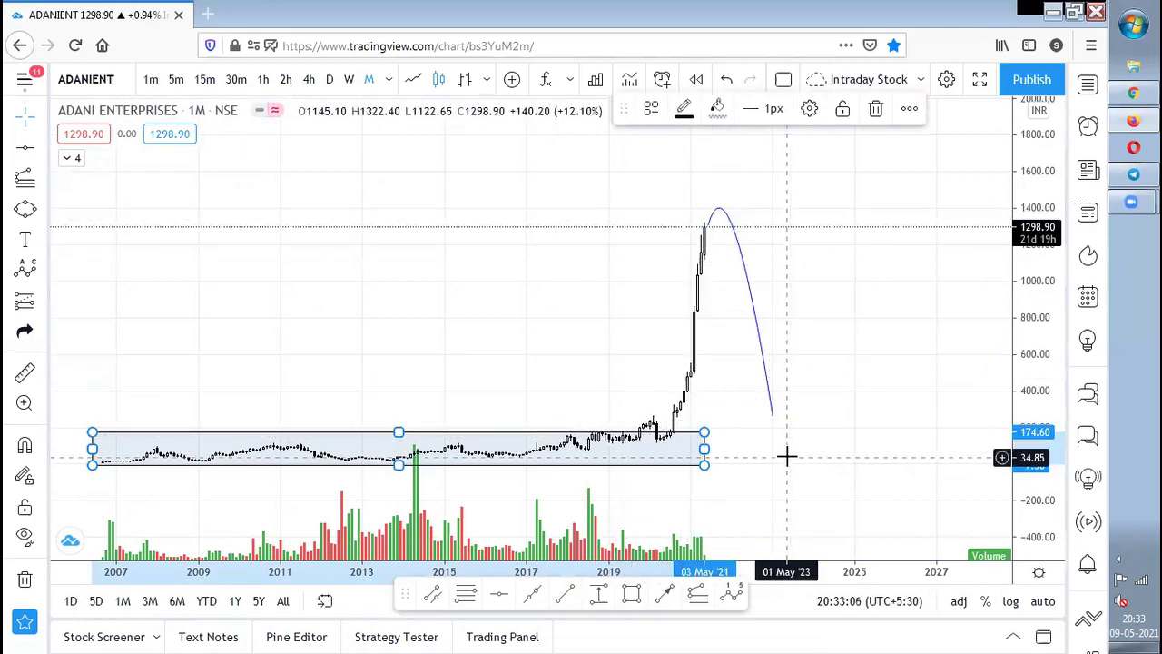
Load the NSE stock RUCHI and review its price history on the daily timeframe.
text(RUCHI)
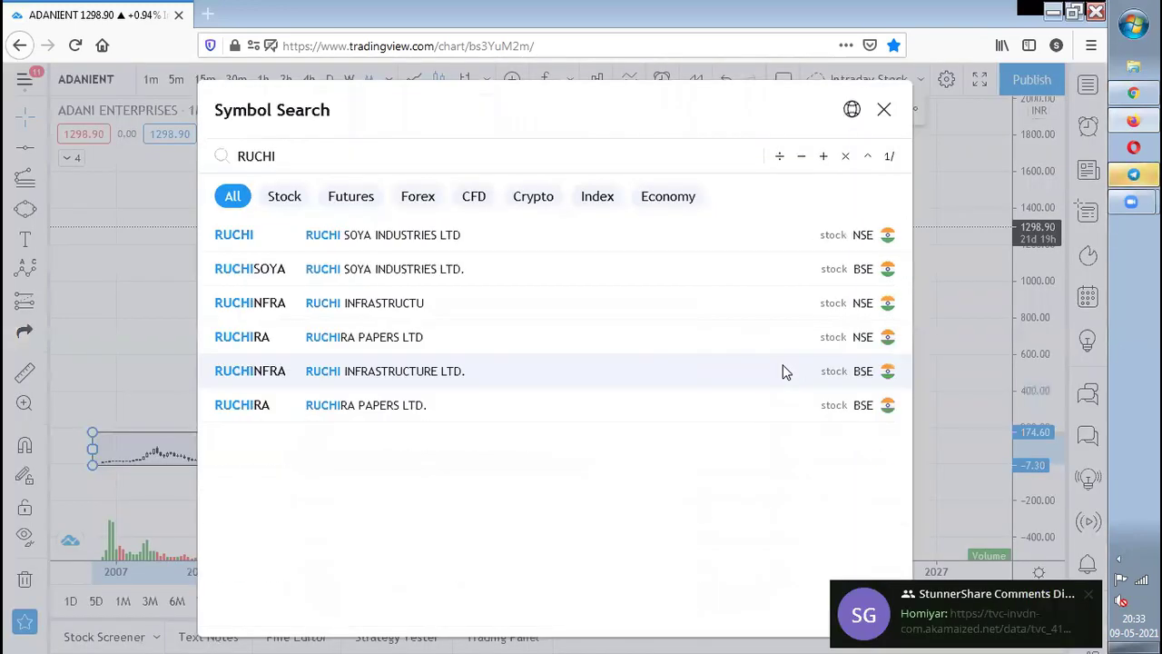
key(Down)
key(Return)
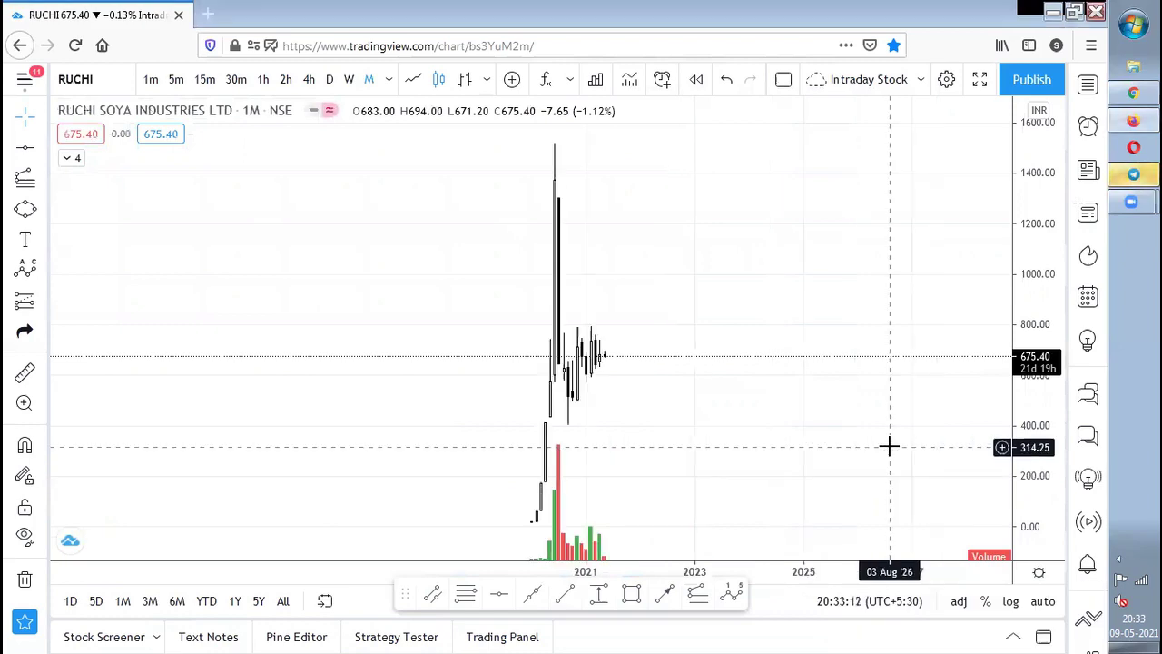
click(329, 80)
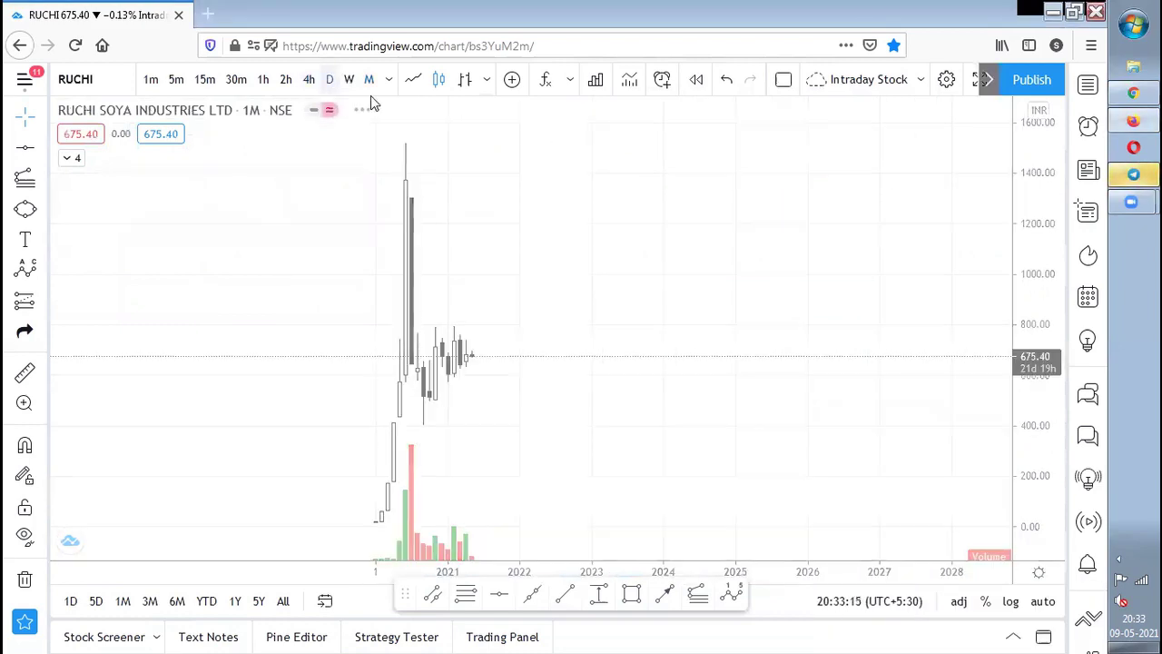
scroll(627, 312, down, 2)
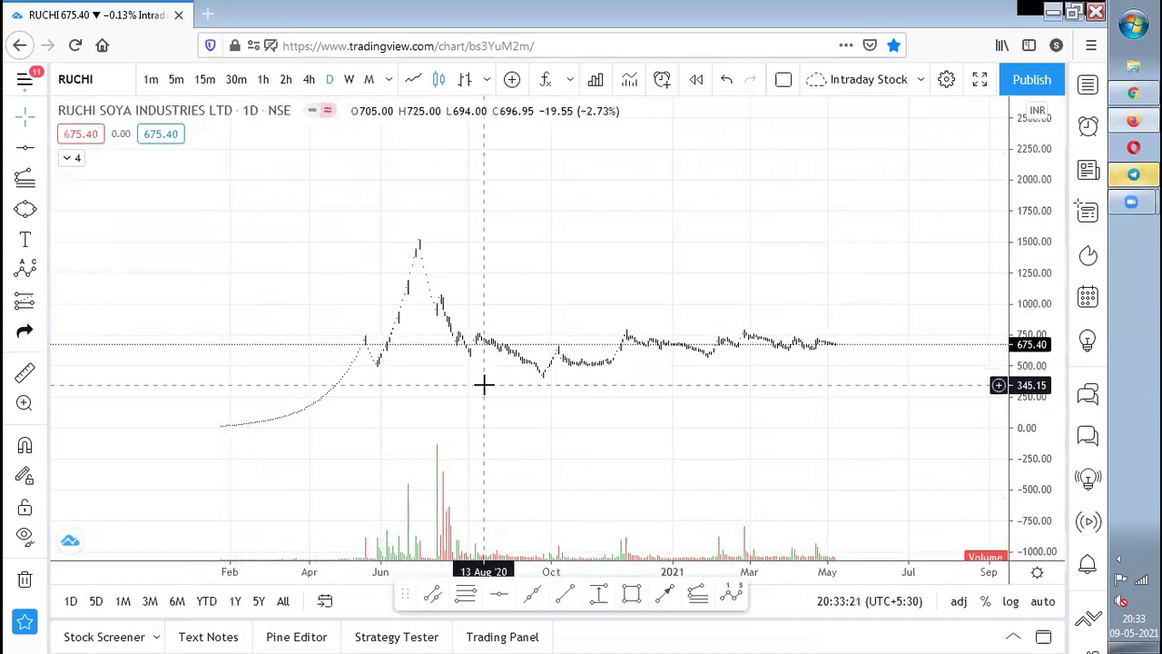
Load the NSE stock ADANIENT again and set the chart to the weekly timeframe, focused on the rally and projected curve.
text(ADANI ENT)
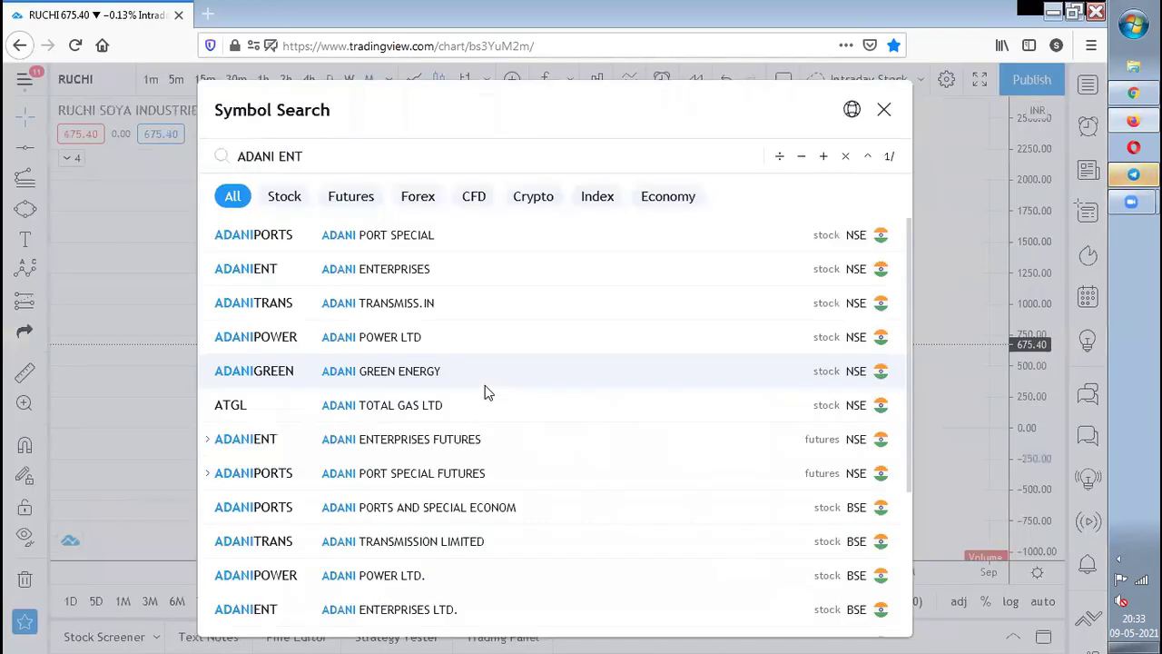
key(Return)
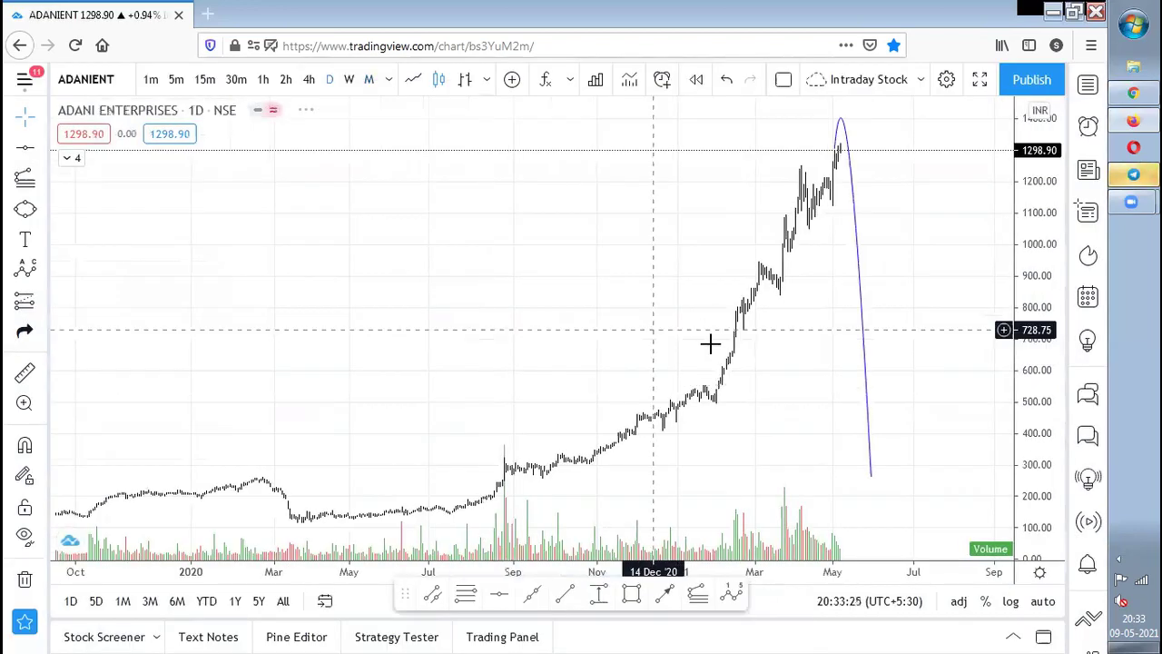
click(348, 80)
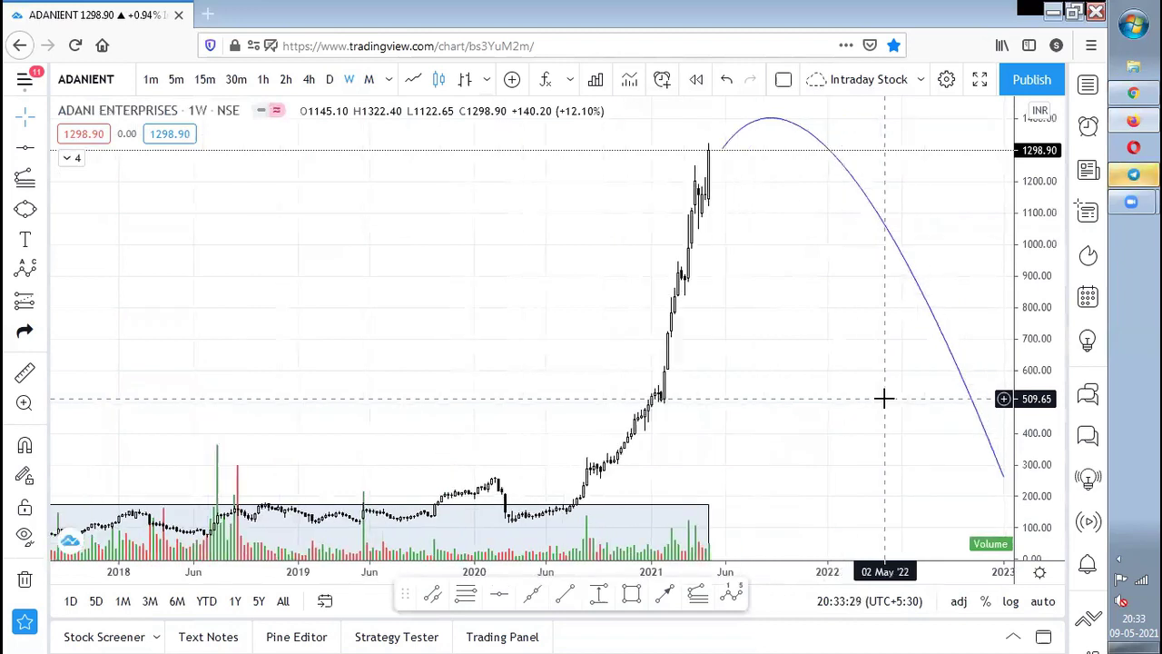
scroll(884, 398, up, 1)
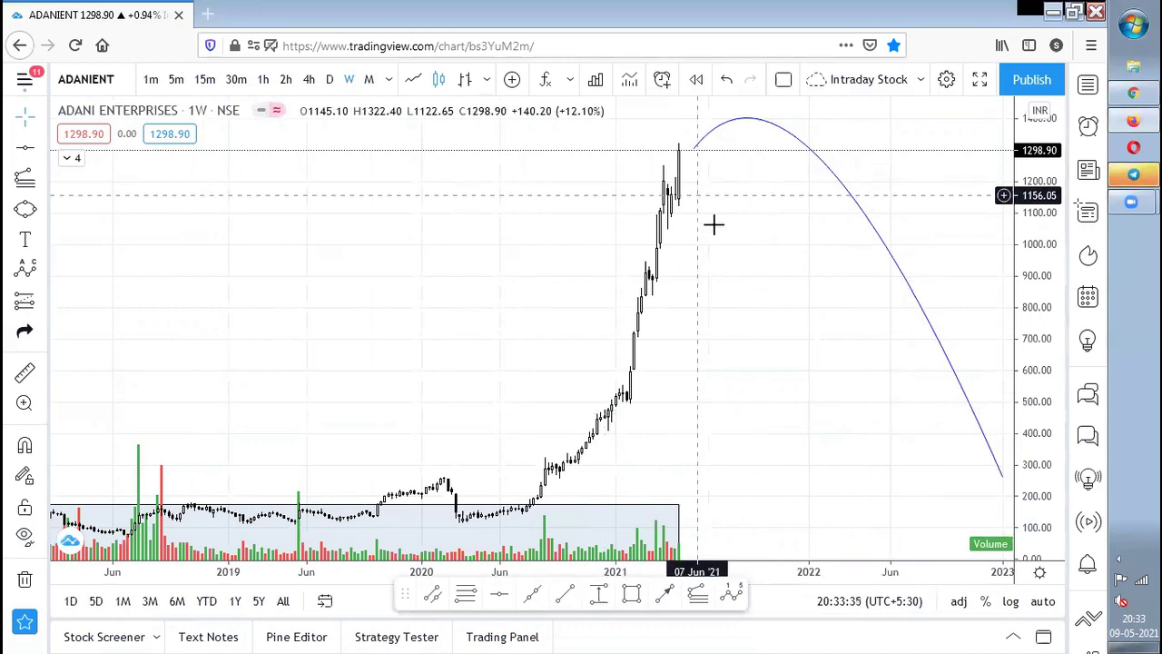
scroll(721, 348, up, 2)
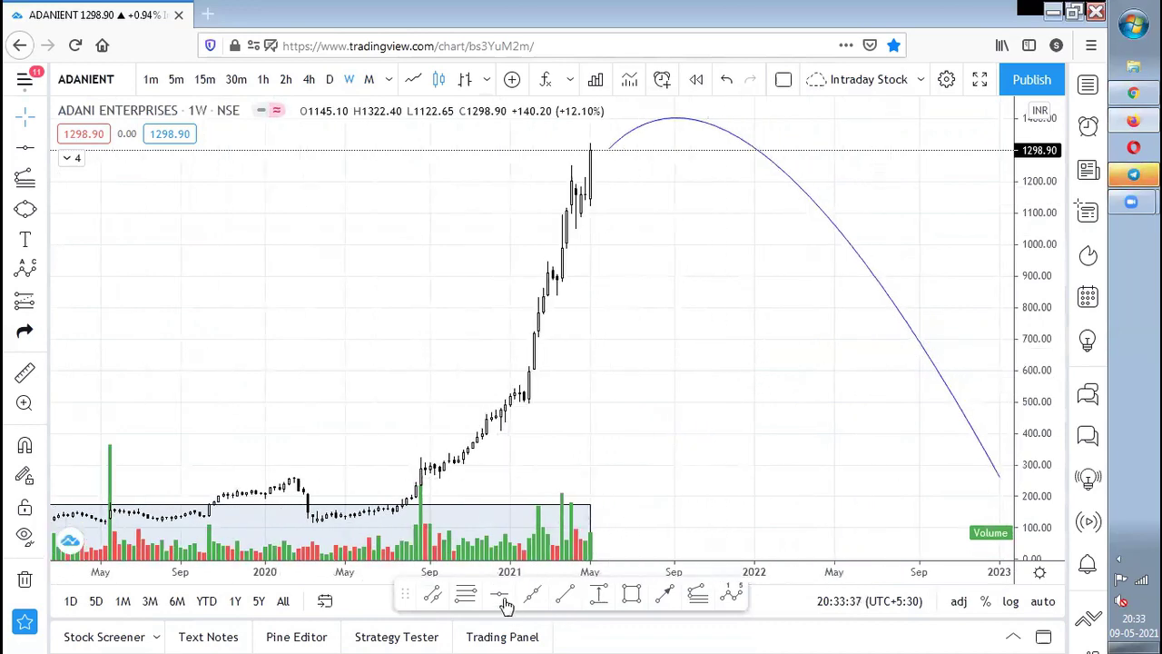
Add a horizontal line to weekly ADANIENT and move it down to 258.10, at the early-2020 high.
key(alt+h)
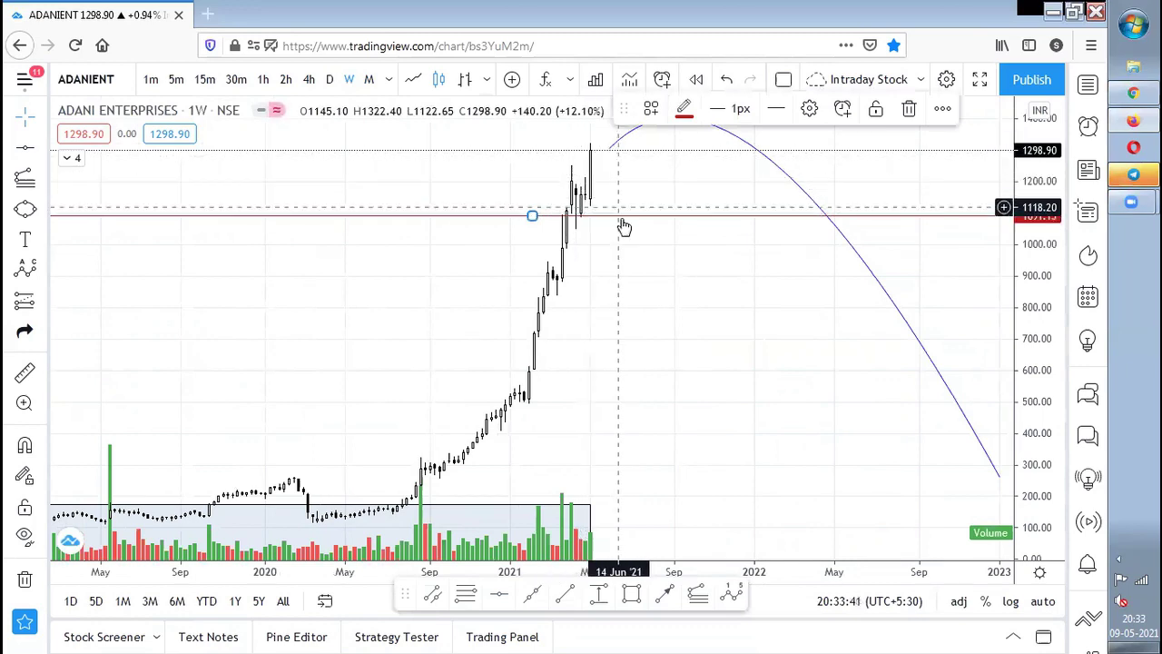
drag(569, 221, 618, 296)
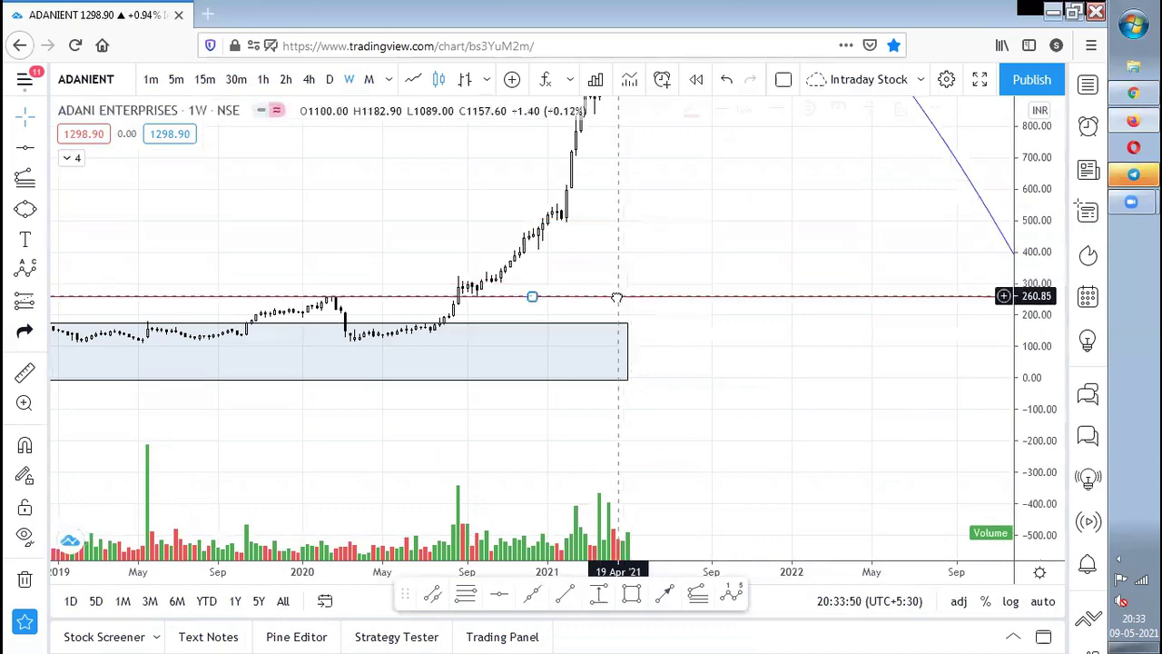
scroll(990, 199, down, 3)
drag(1026, 146, 656, 315)
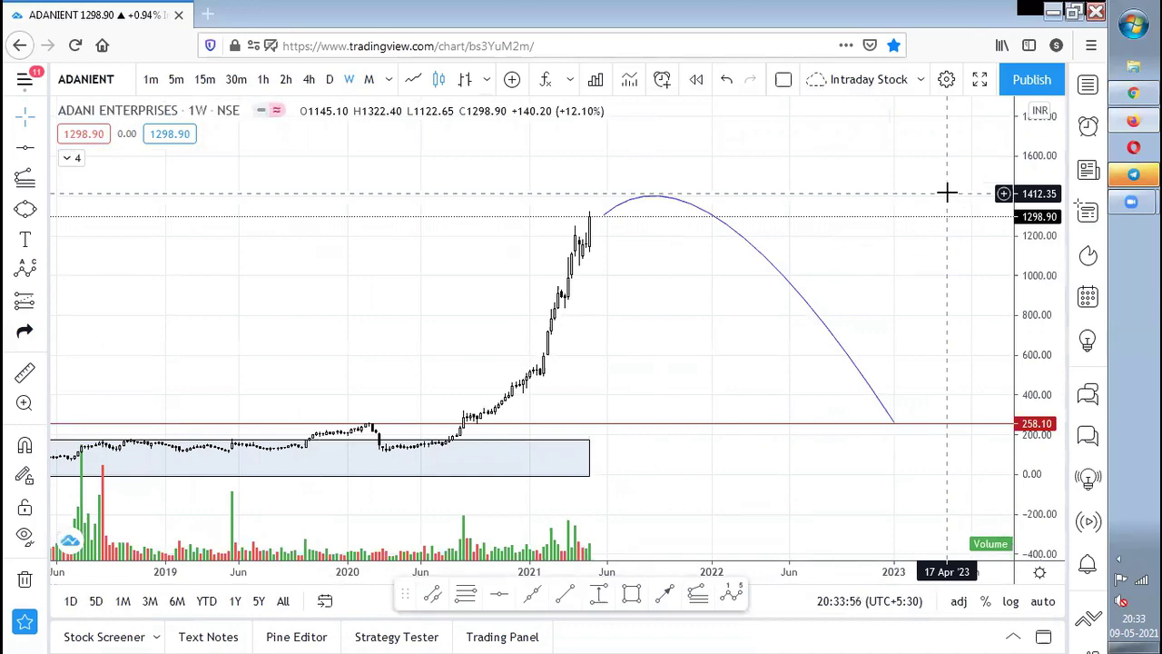
scroll(613, 295, down, 2)
Check the next requested stock outside the chart window, load the NSE stock CONCOR and set it to the monthly timeframe.
key(alt+Tab)
text(CONCOR)
click(614, 300)
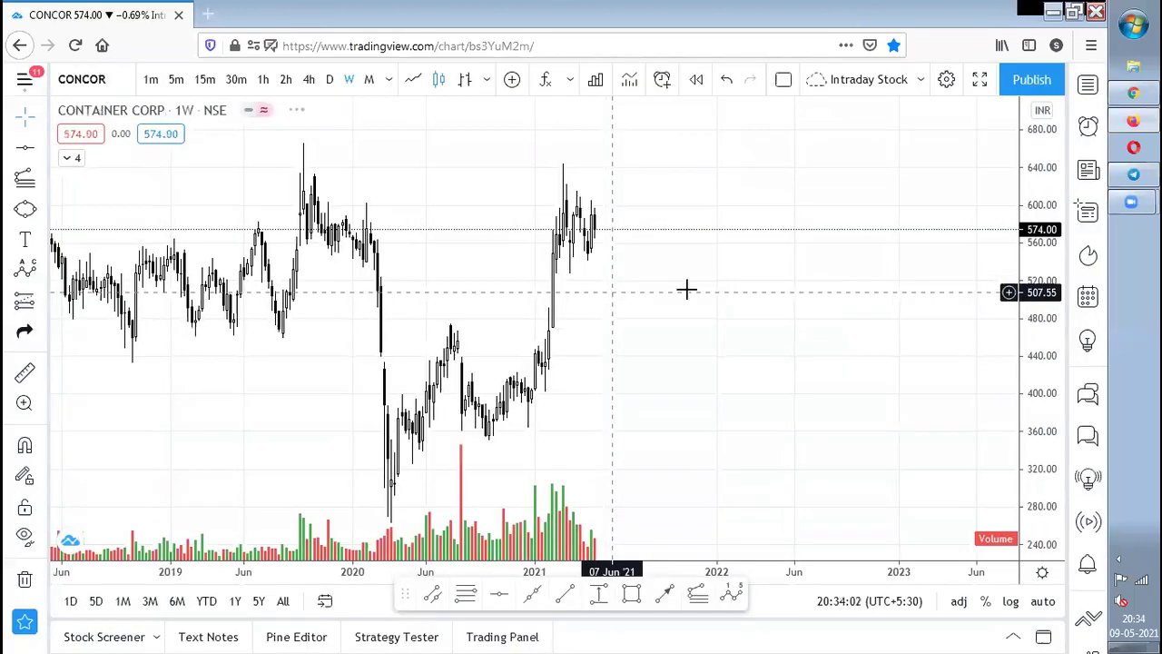
click(368, 79)
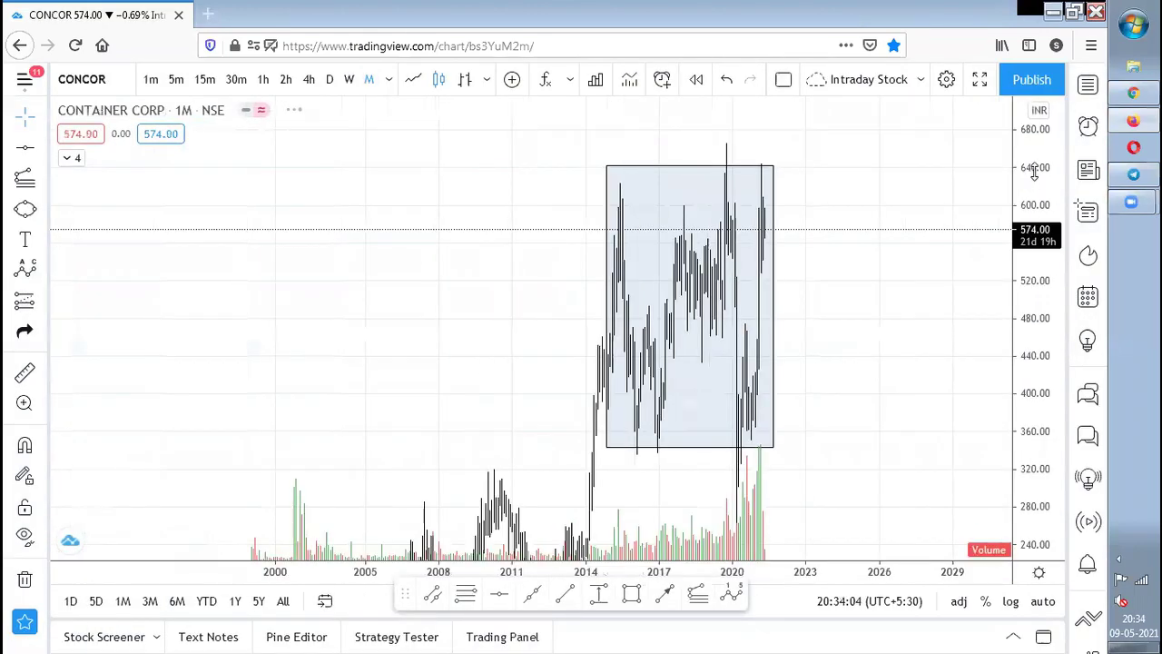
Examine monthly CONCOR price and volume against the consolidation rectangle and dismiss the chat notification.
scroll(805, 349, up, 5)
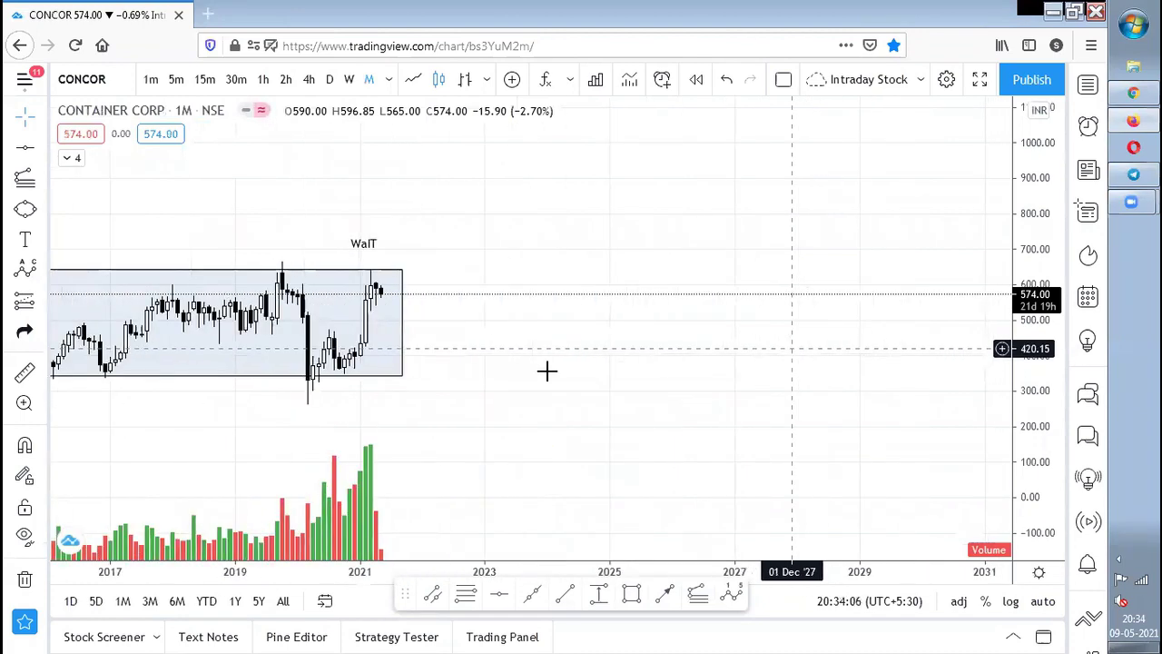
scroll(936, 417, up, 2)
scroll(984, 345, left, 5)
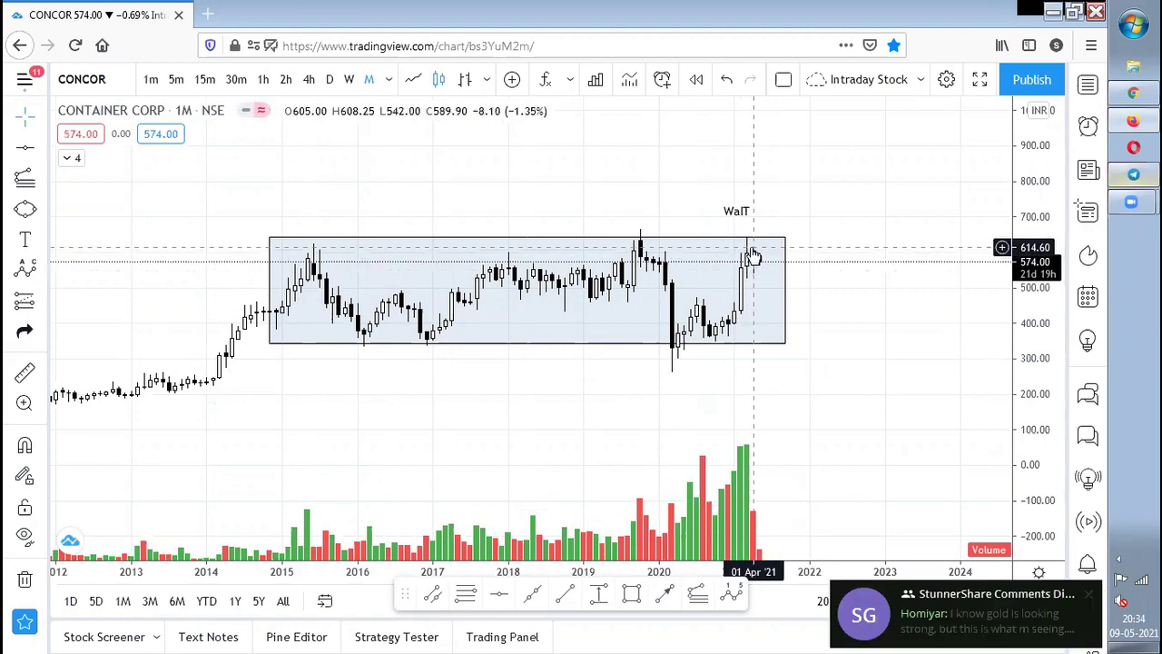
click(1088, 596)
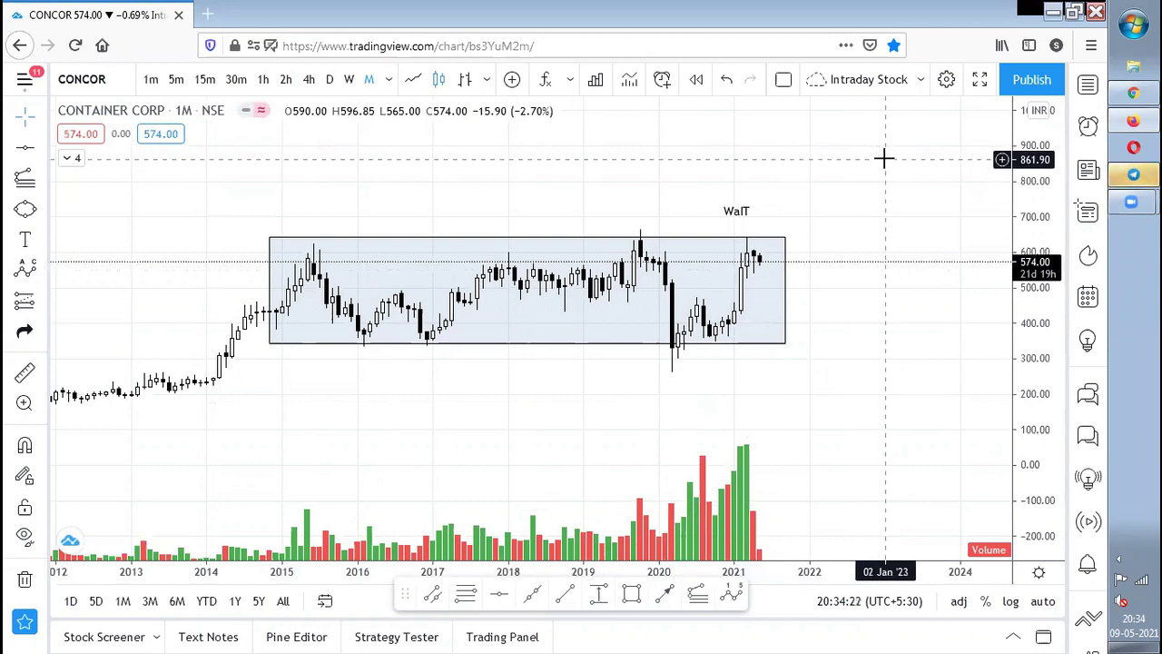
scroll(726, 459, up, 1)
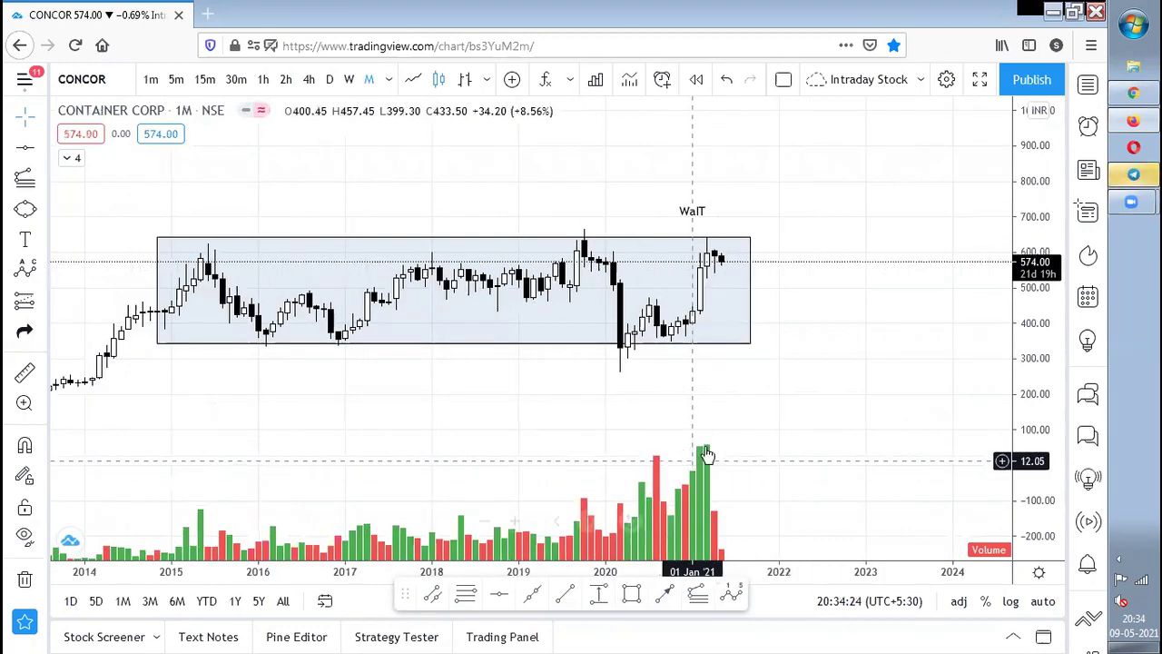
Switch CONCOR to the weekly timeframe and examine the recent candles near the rectangle's upper edge.
click(350, 80)
scroll(911, 334, down, 4)
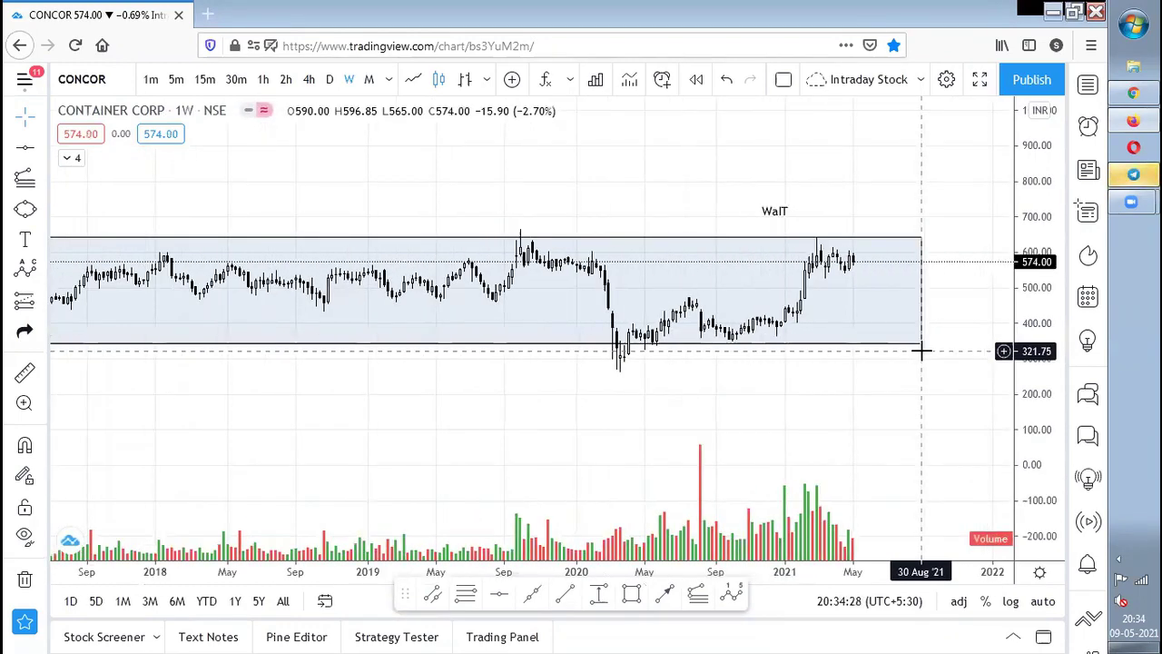
scroll(950, 387, down, 5)
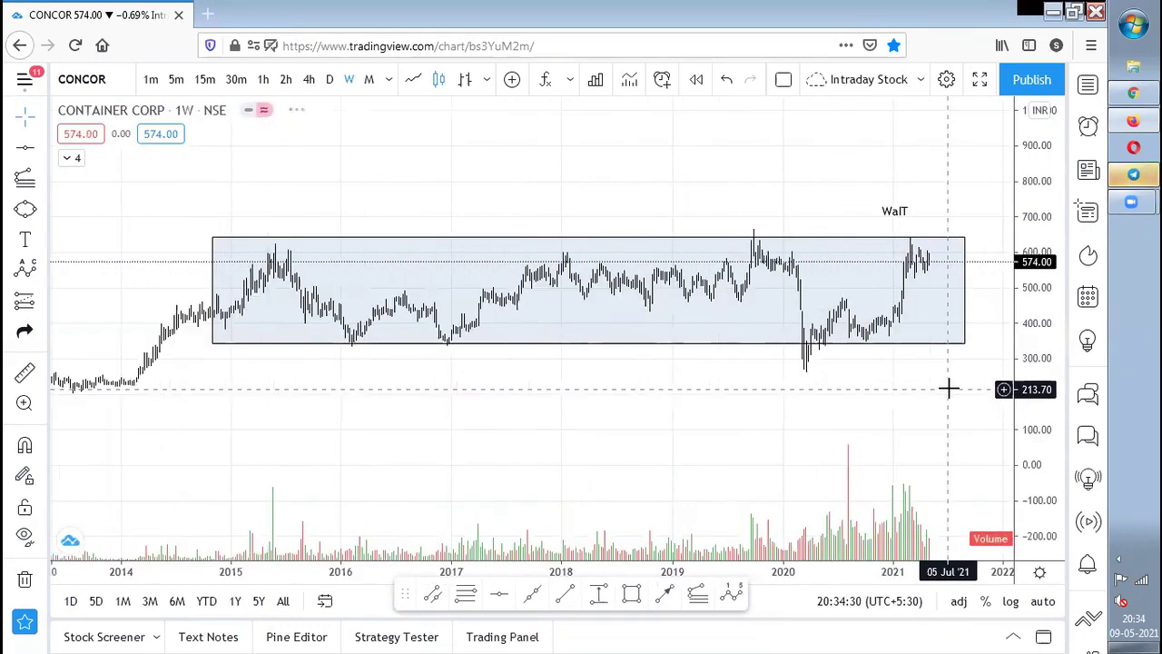
scroll(914, 394, up, 5)
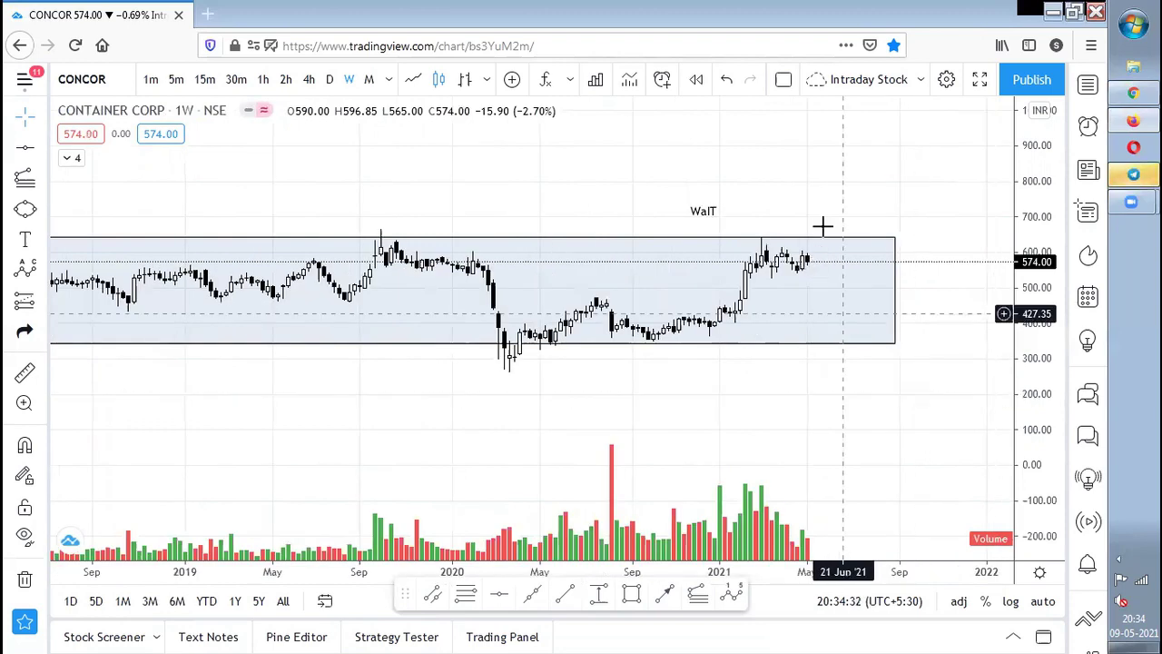
scroll(835, 218, right, 2)
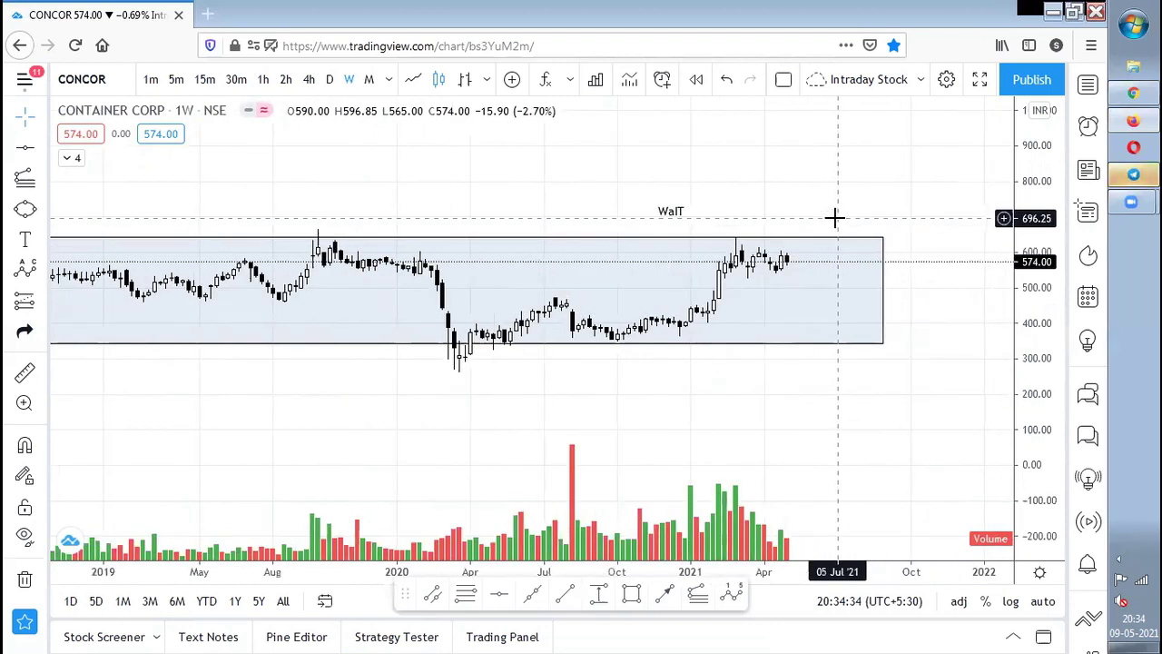
Check the next request in the Telegram discussion, load the NSE stock CIPLA and set it to the daily timeframe.
key(alt+Tab)
scroll(521, 335, down, 2)
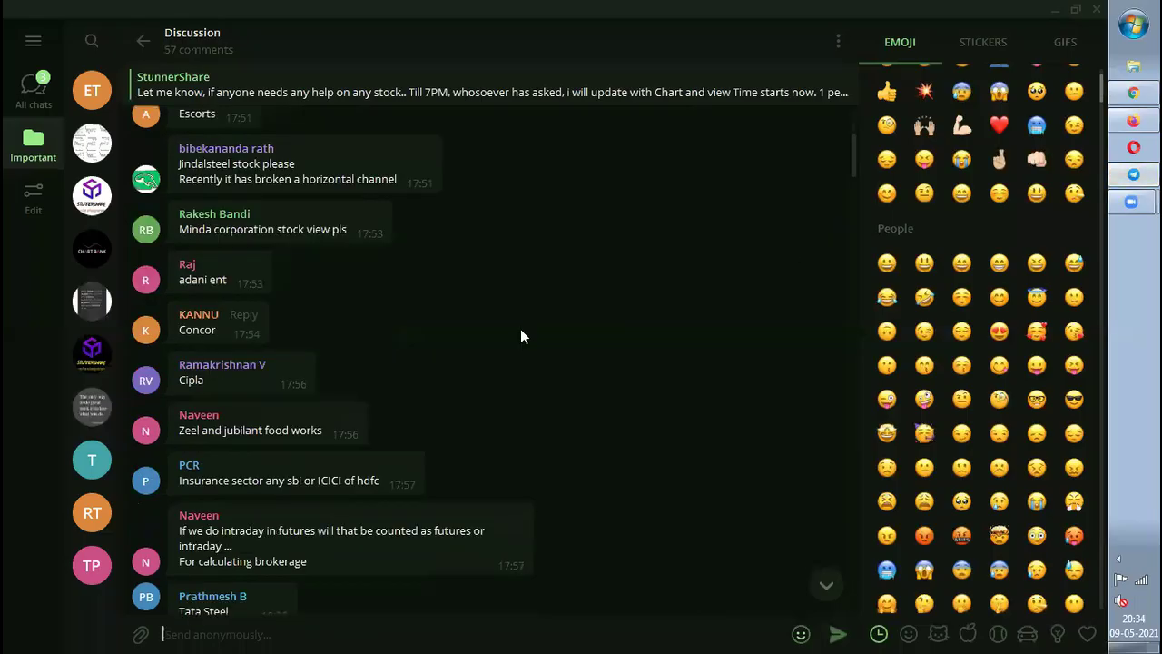
key(alt+Tab)
text(CIPLA)
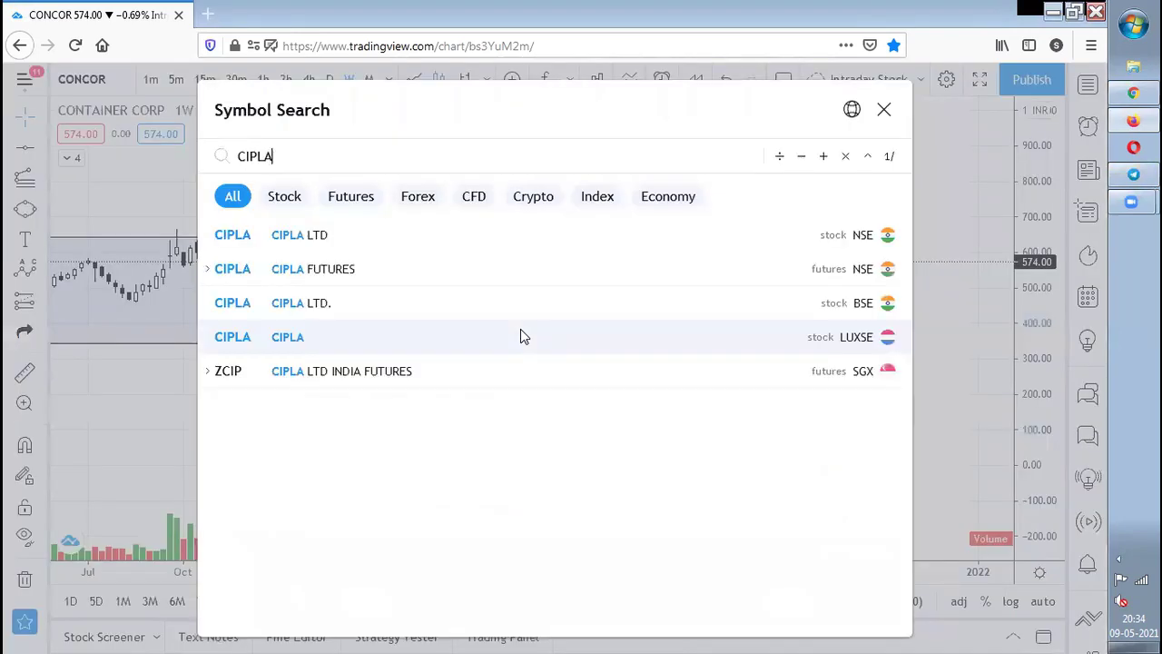
key(Return)
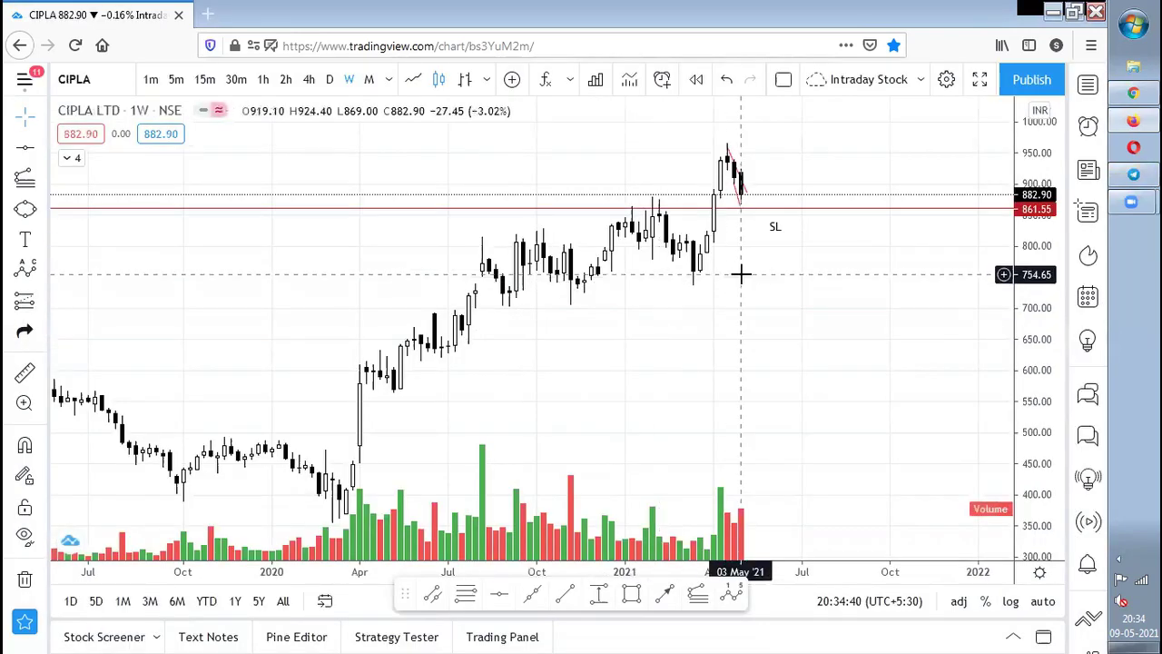
click(329, 81)
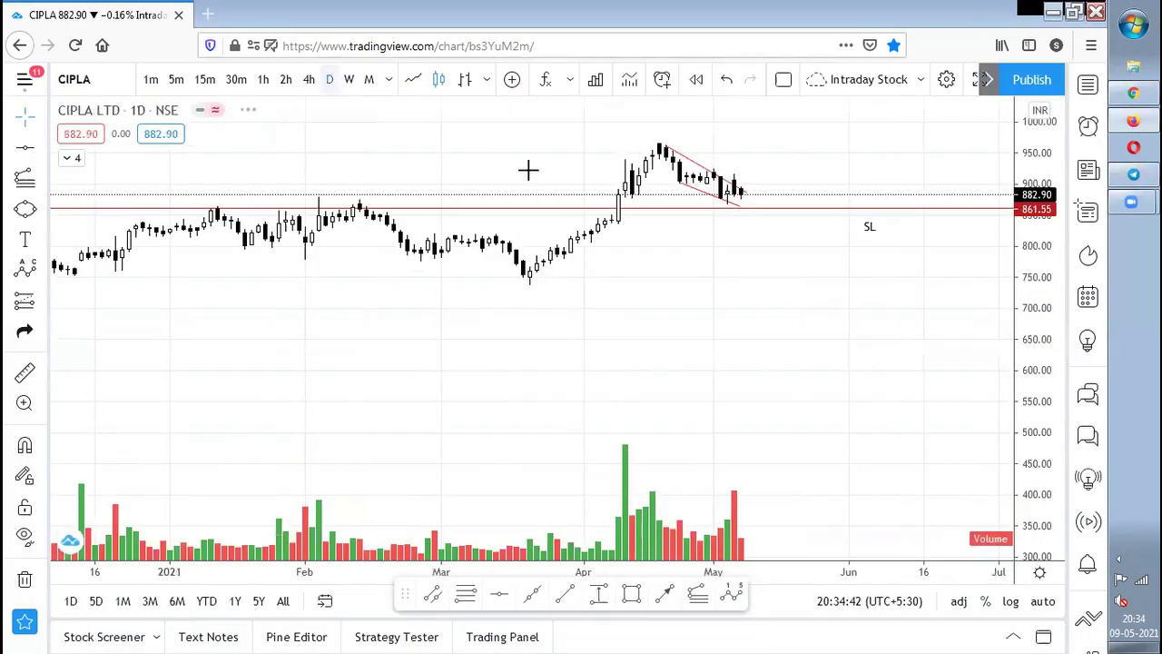
Examine daily CIPLA price action against its falling trend lines and the 861.55 stop-loss line.
scroll(678, 333, down, 5)
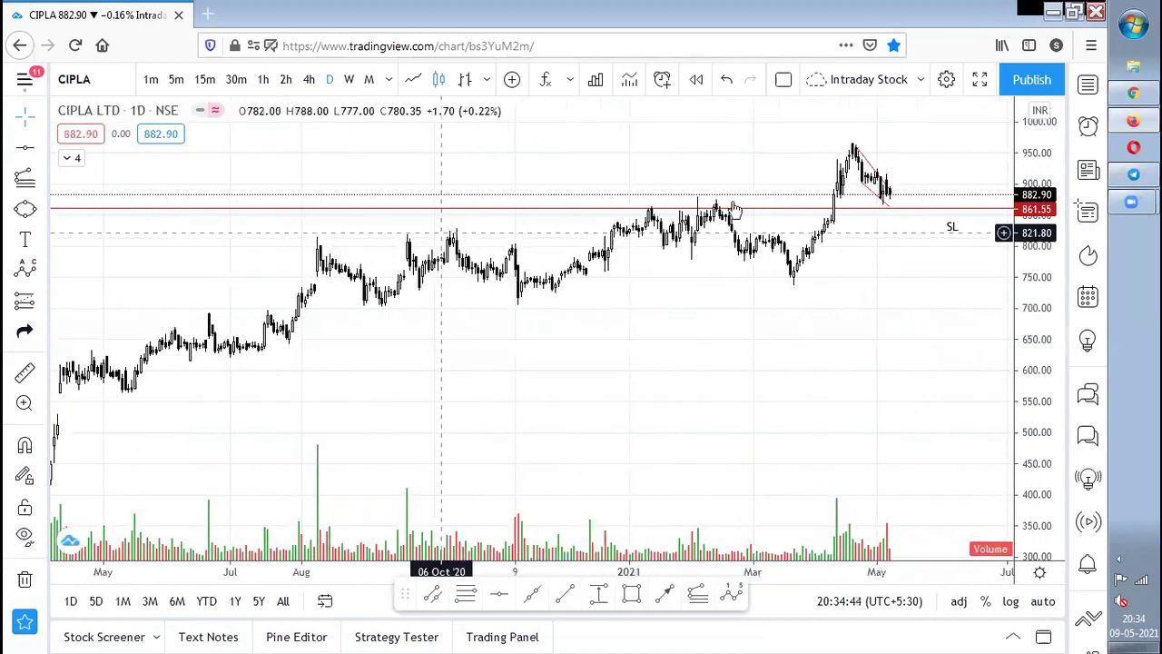
scroll(905, 260, up, 5)
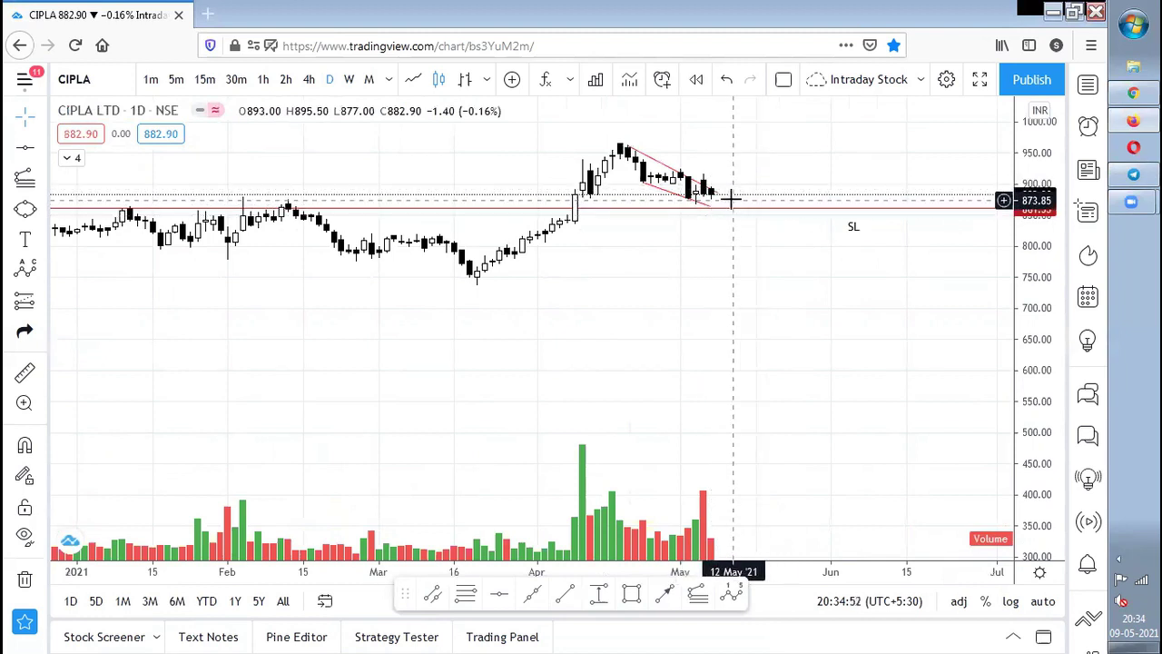
scroll(733, 210, down, 2)
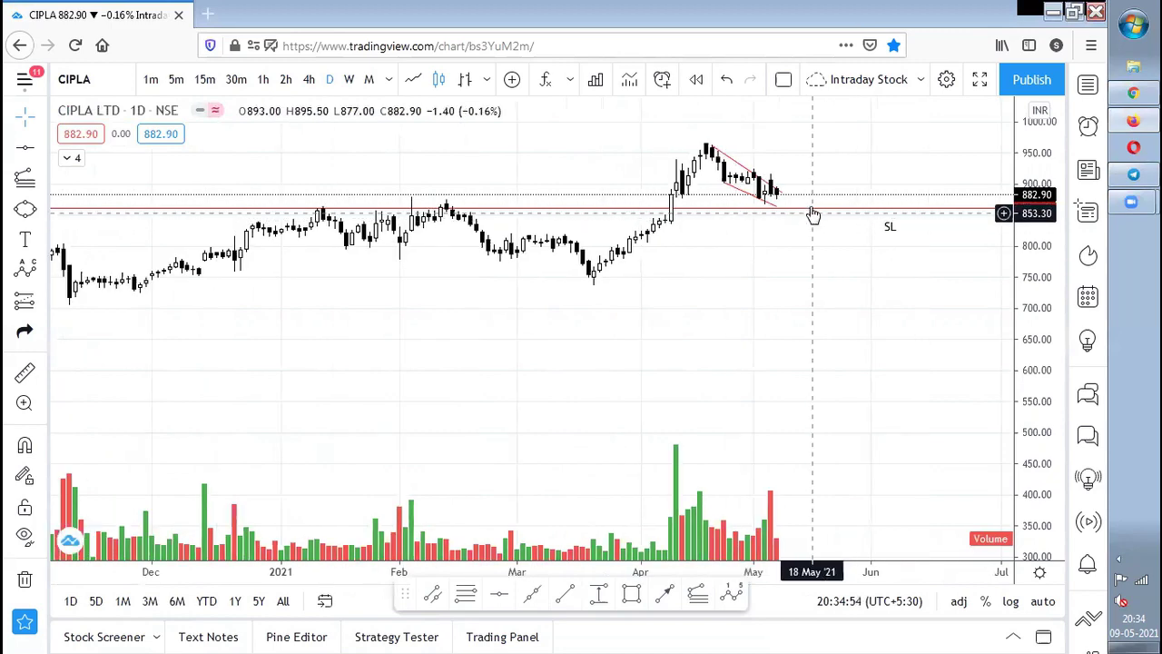
drag(792, 212, 805, 216)
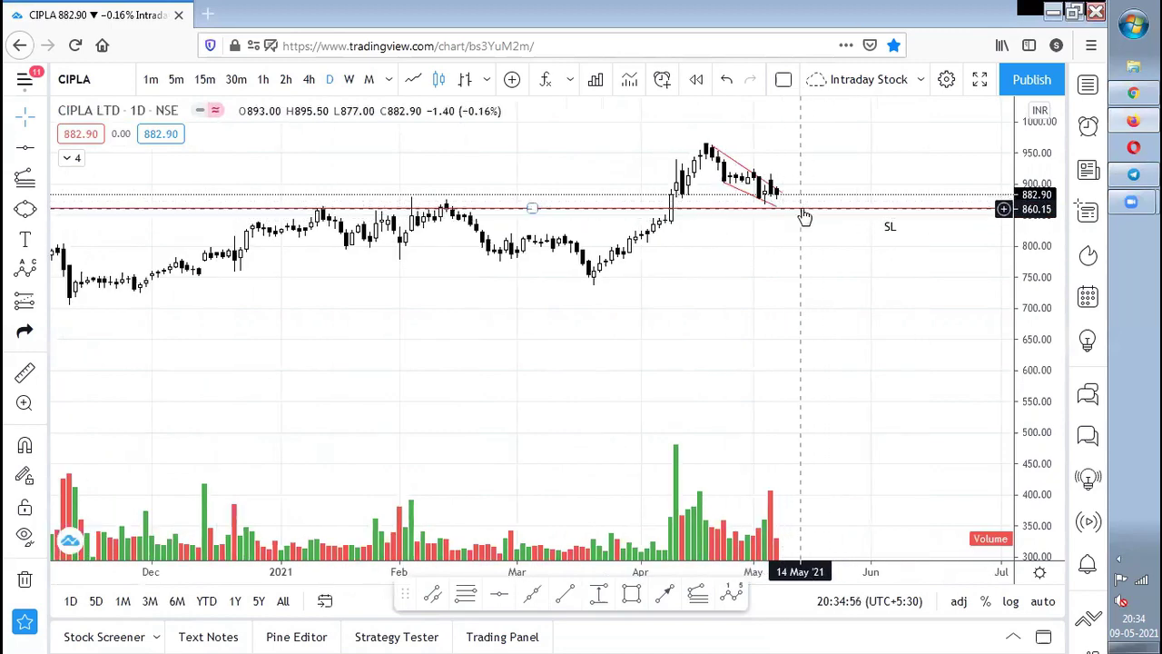
scroll(791, 287, down, 5)
scroll(792, 285, up, 2)
scroll(793, 285, up, 3)
Check the next request in the Telegram discussion, load the NSE stock JUBLFOOD and review its daily chart against the horizontal line.
key(alt+Tab)
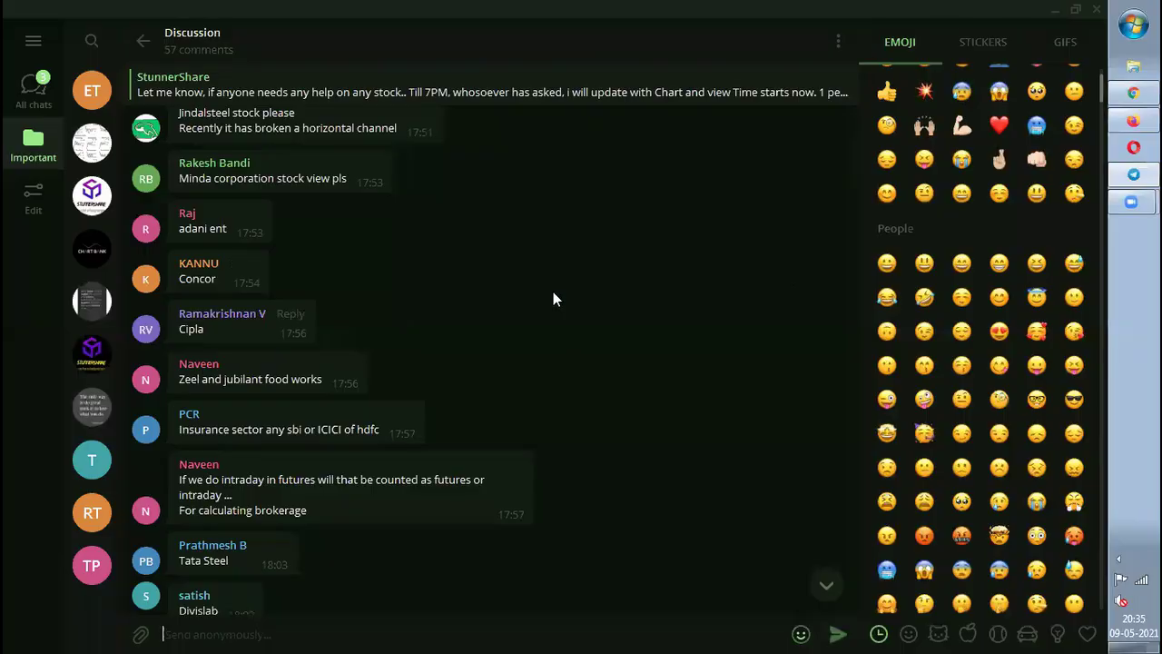
key(alt+Tab)
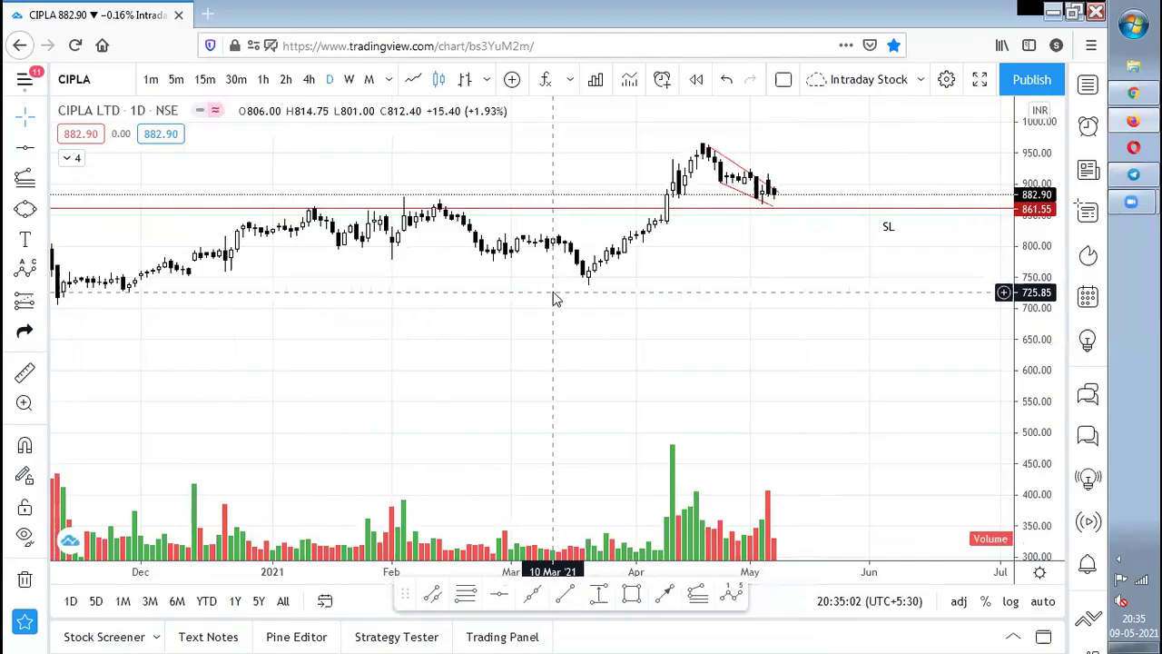
text(JUBLFOOD)
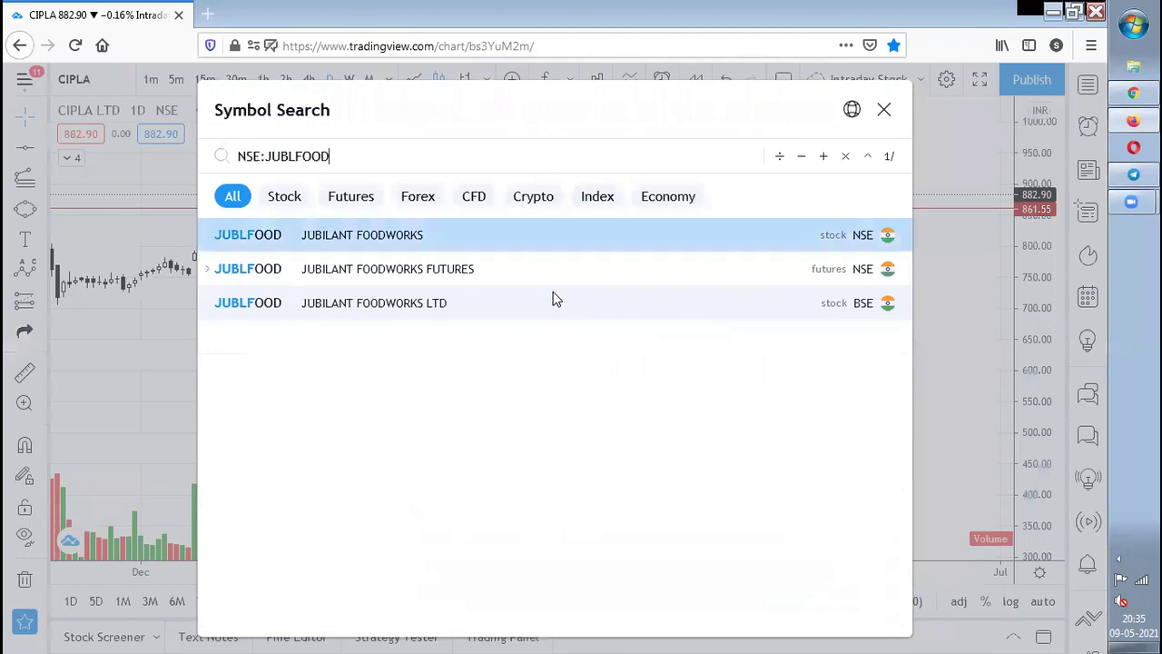
key(Return)
scroll(864, 367, down, 5)
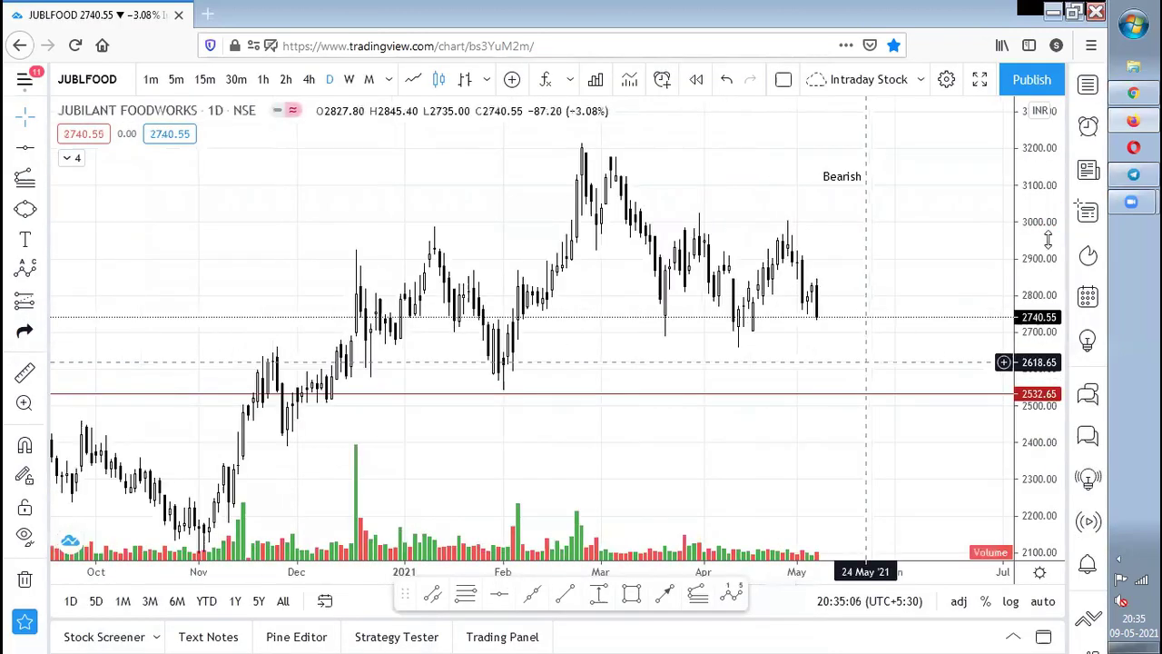
scroll(698, 221, down, 1)
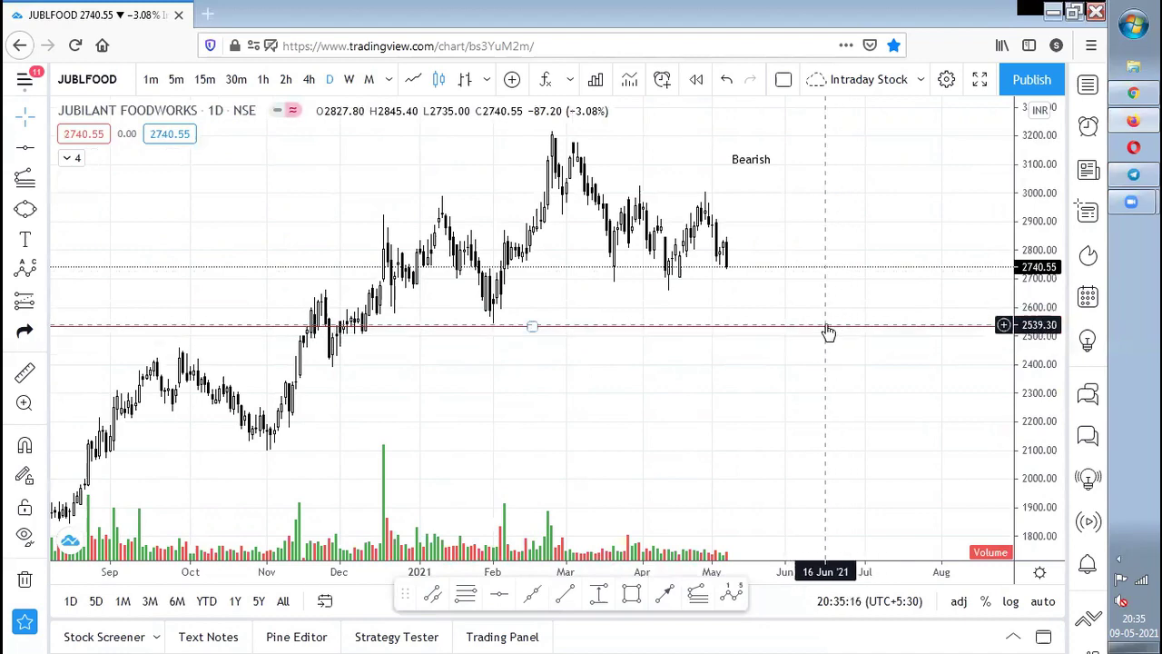
Draw a rising trend line under the daily JUBLFOOD lows from 24 Nov 2020 at about 2408.70 to 18 Jun 2021 at about 2785.75.
scroll(828, 331, down, 5)
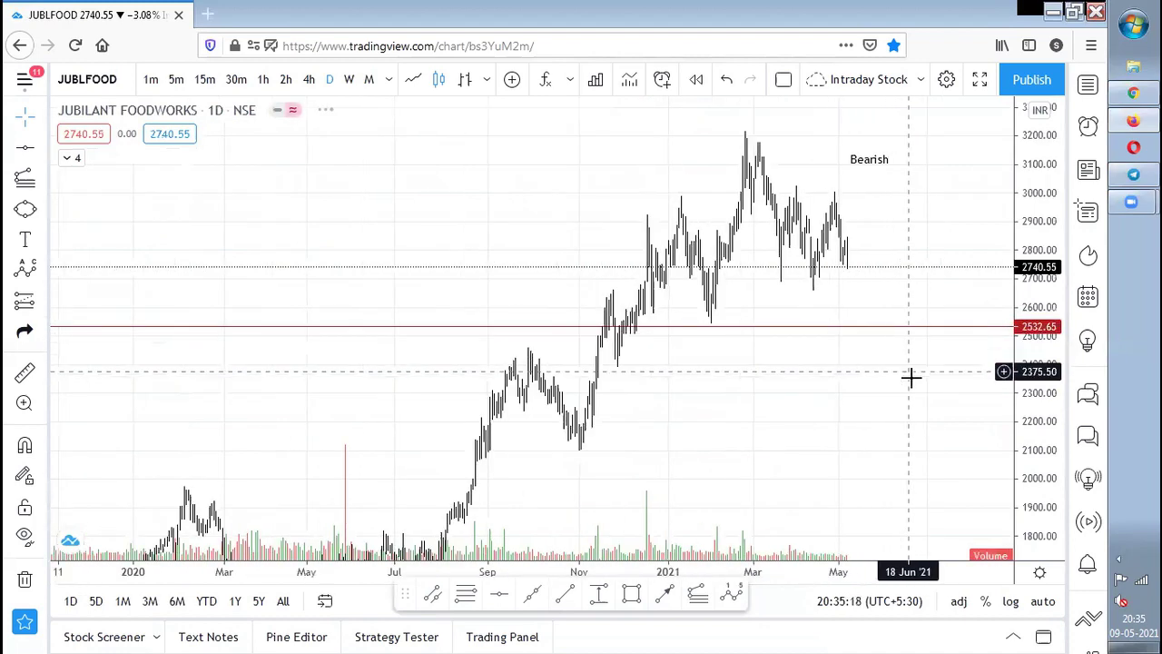
drag(905, 423, 695, 355)
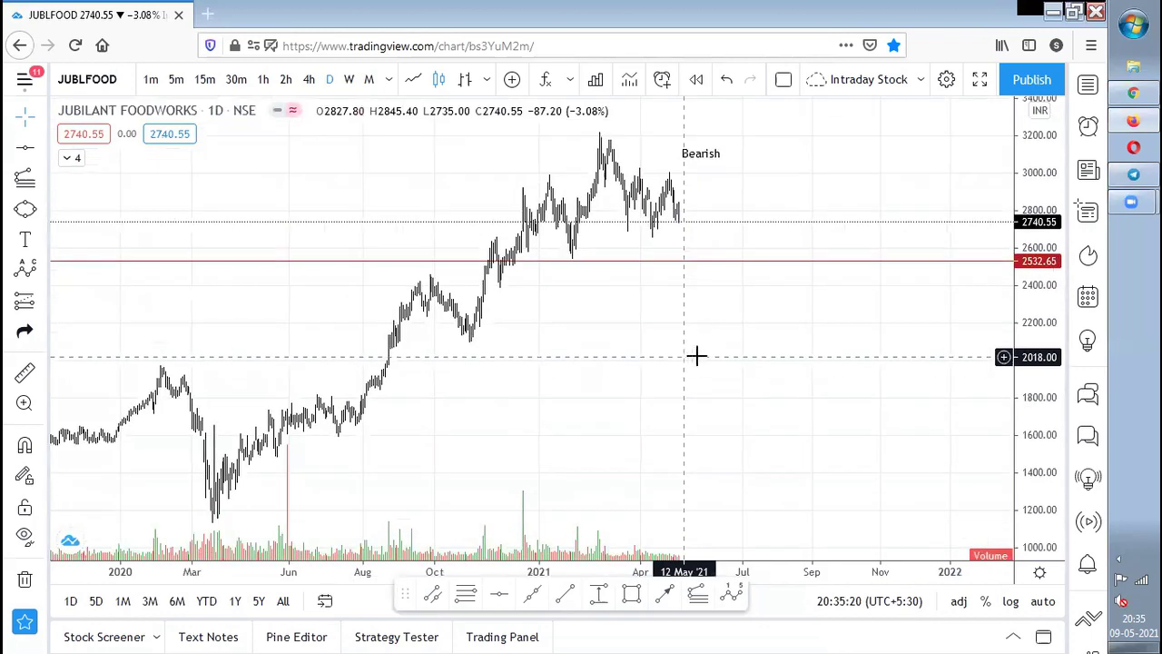
scroll(712, 356, up, 3)
scroll(501, 360, up, 1)
drag(500, 361, 641, 431)
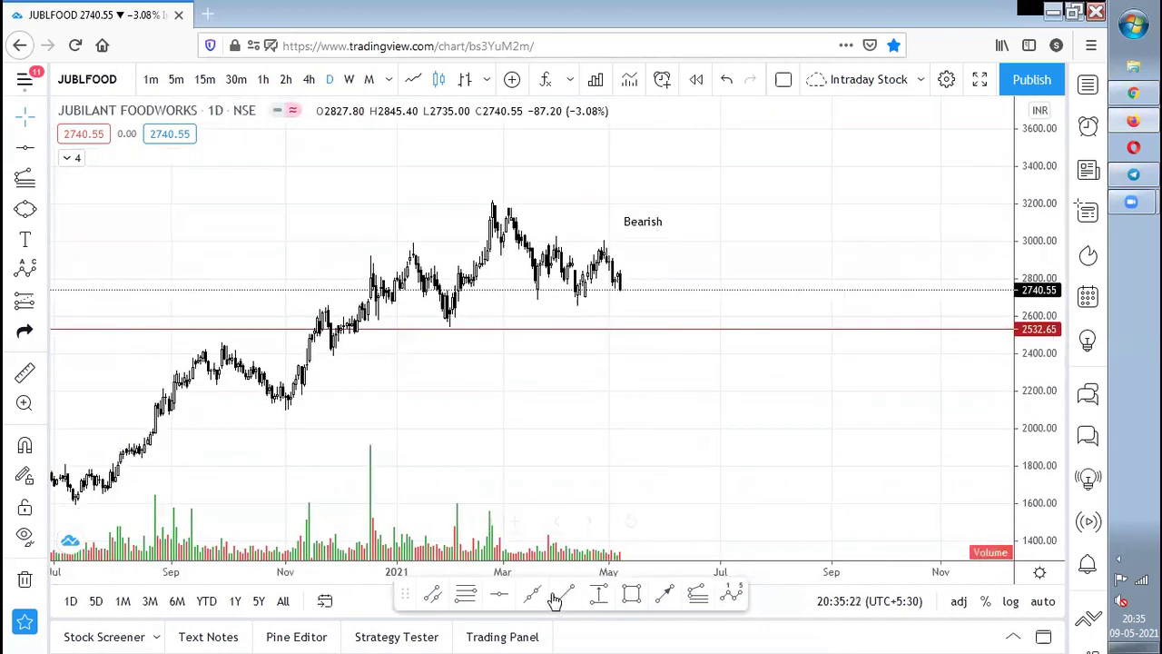
click(328, 351)
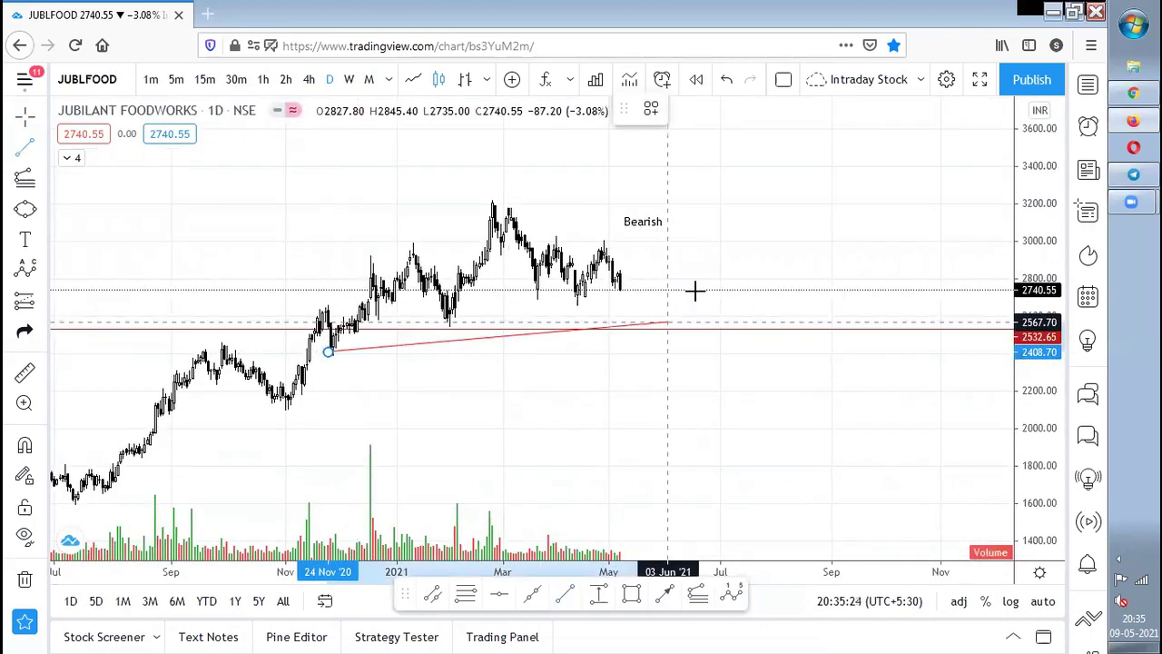
click(696, 282)
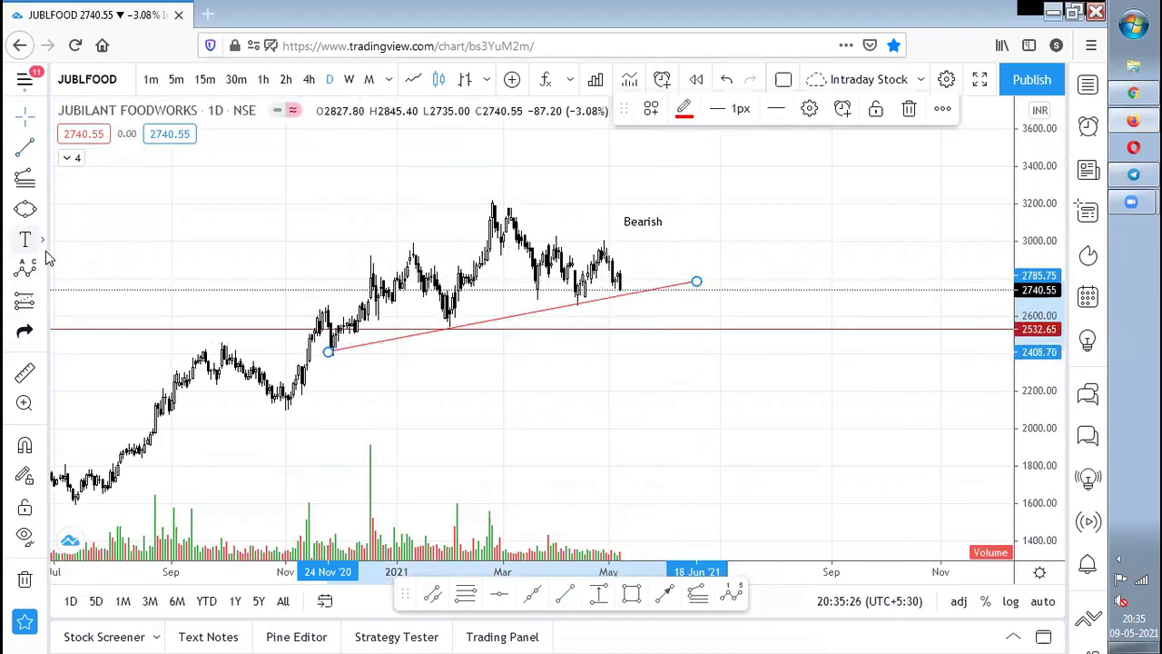
Draw a Head and Shoulders pattern above the rising trend line, with left shoulder near 3003.80, head near 3226.40 and right shoulder near 2967.50.
click(40, 278)
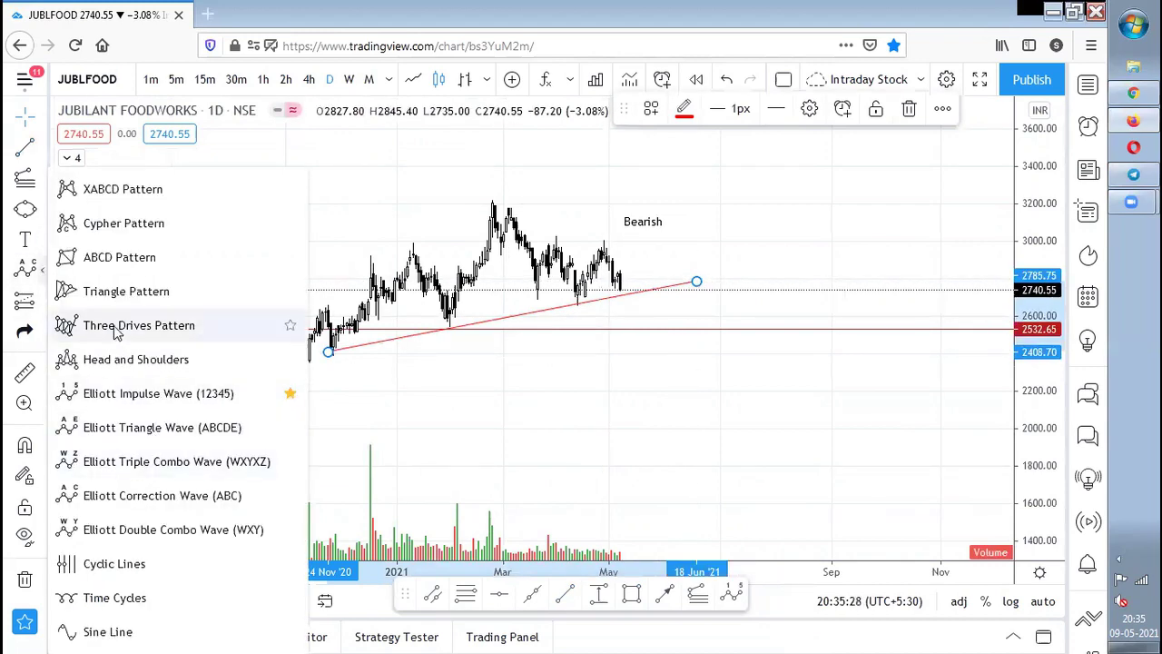
click(130, 358)
click(326, 347)
click(413, 240)
click(449, 328)
click(488, 199)
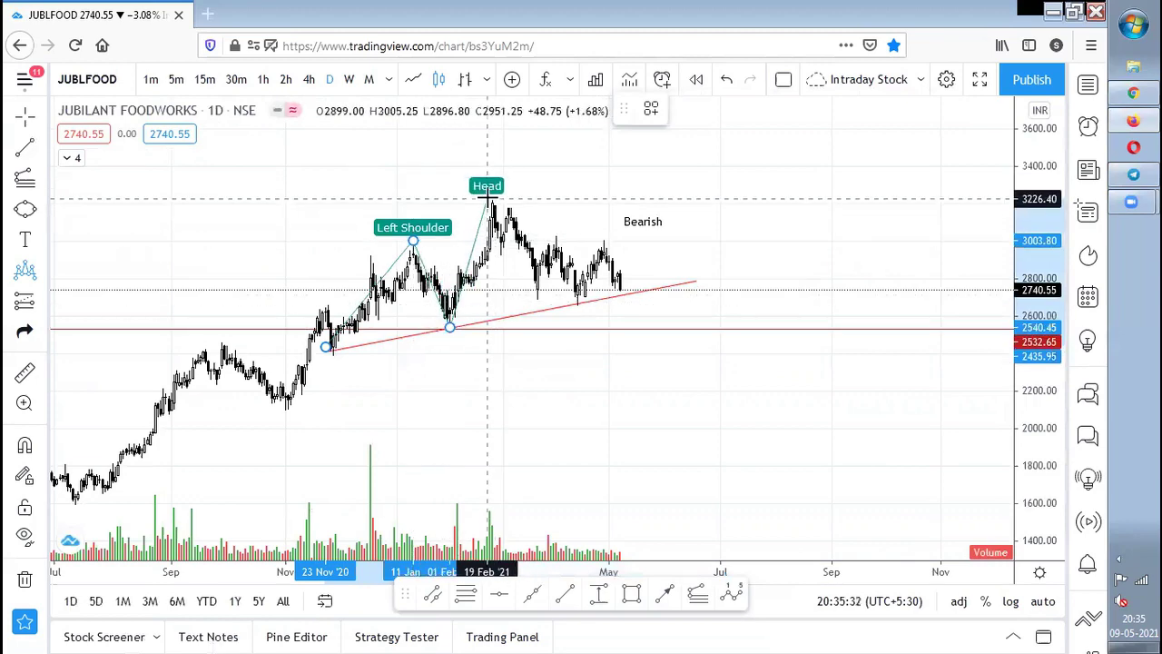
click(579, 303)
click(597, 247)
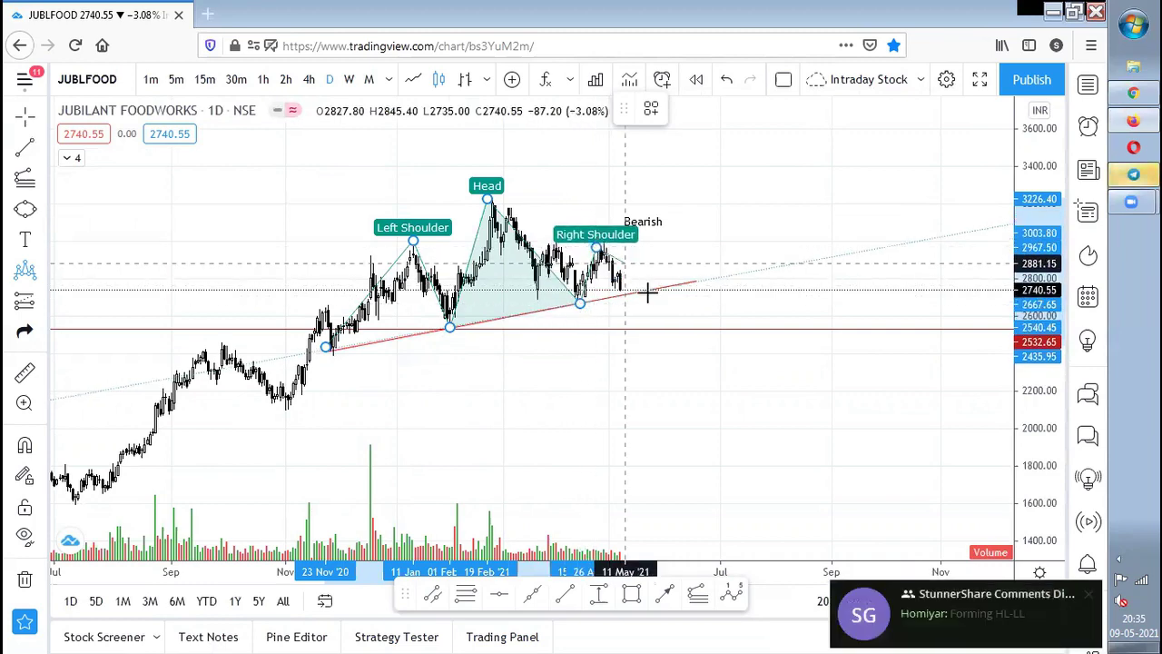
click(647, 292)
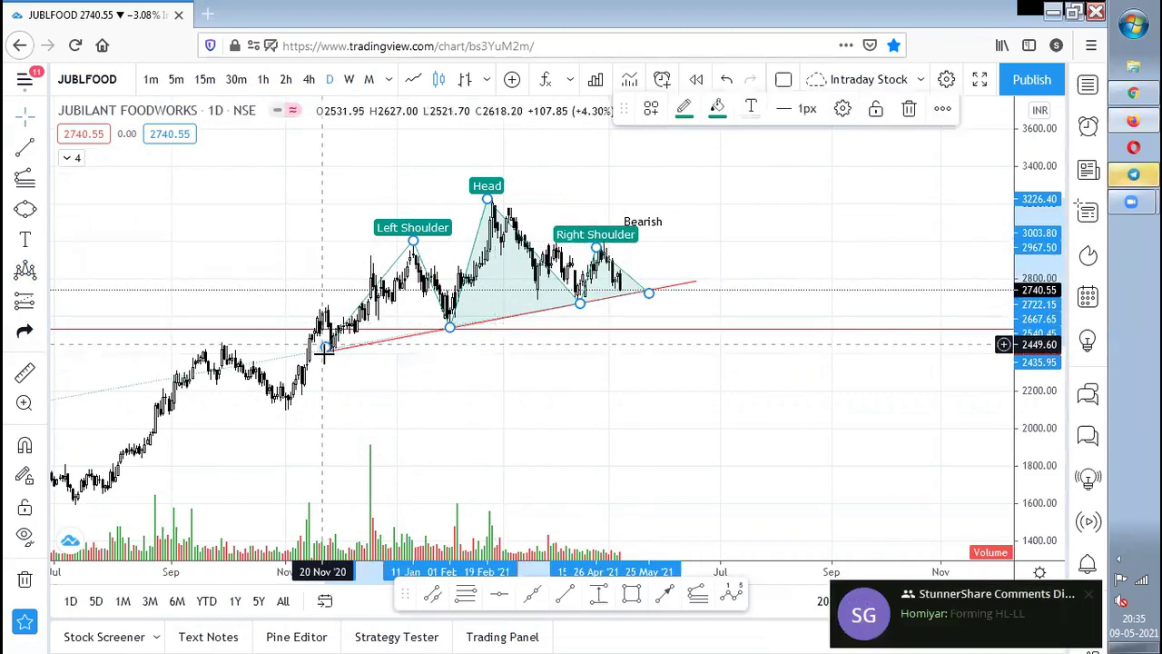
click(501, 427)
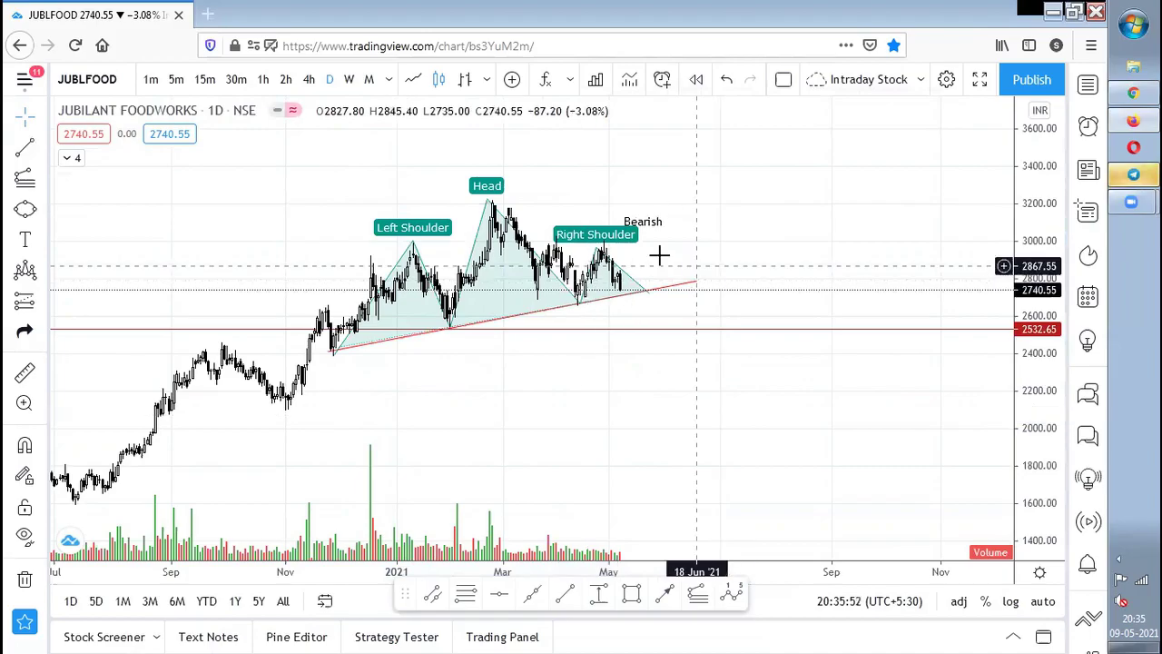
Check the next request in the Telegram discussion and load the NSE stock HDFCLIFE in TradingView.
key(alt+Tab)
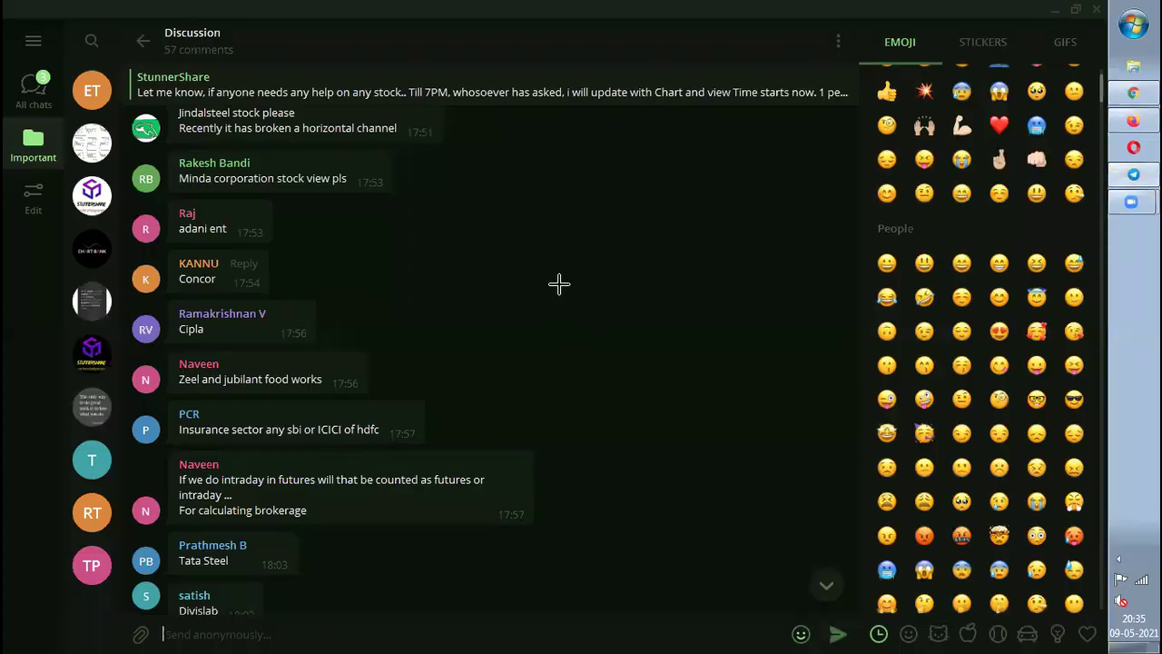
key(alt+Tab)
text(HDFCLIFE)
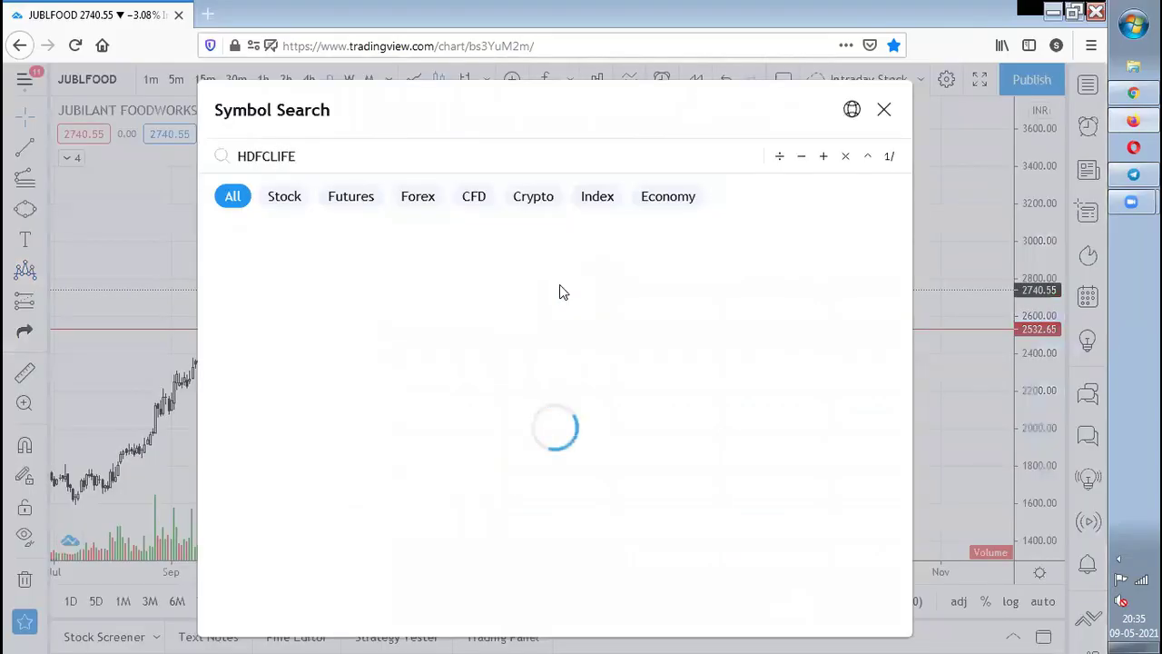
key(Return)
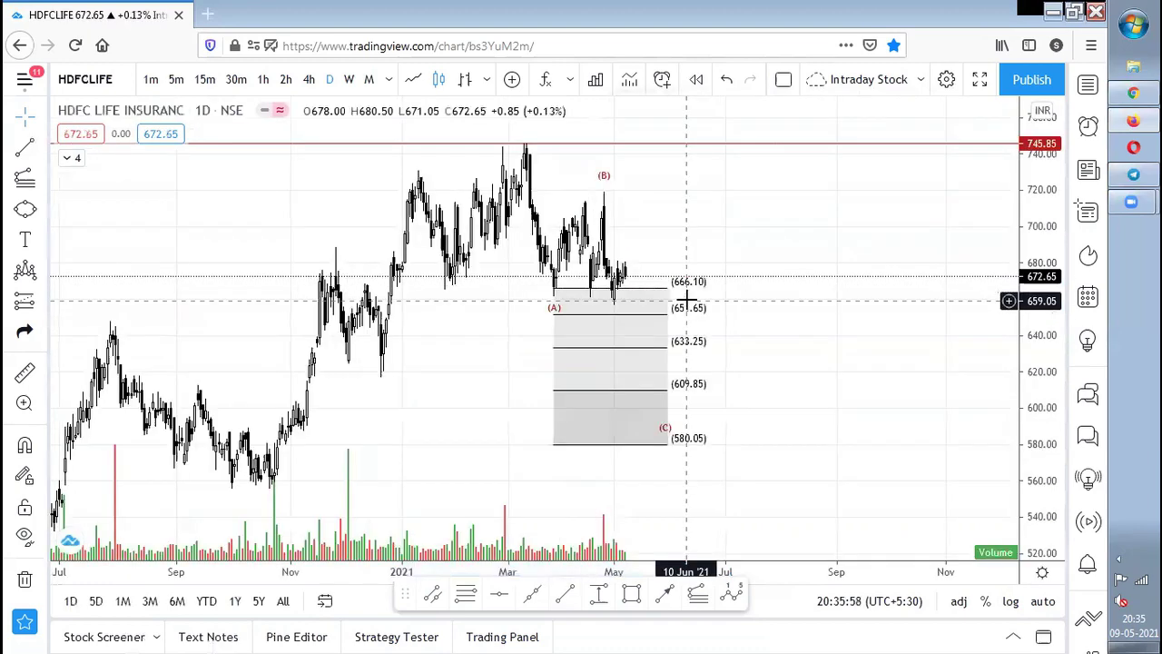
Examine daily HDFCLIFE price action against the 745.85 horizontal line and the projection levels from 666.10 to 580.05.
scroll(902, 263, down, 3)
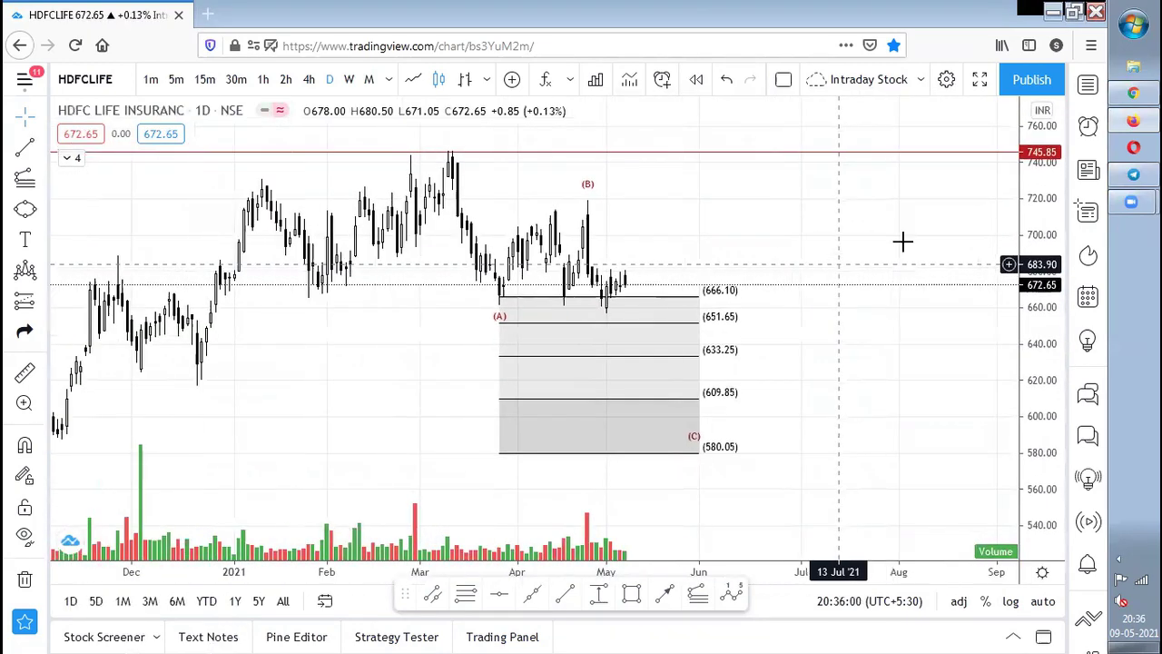
scroll(944, 282, up, 2)
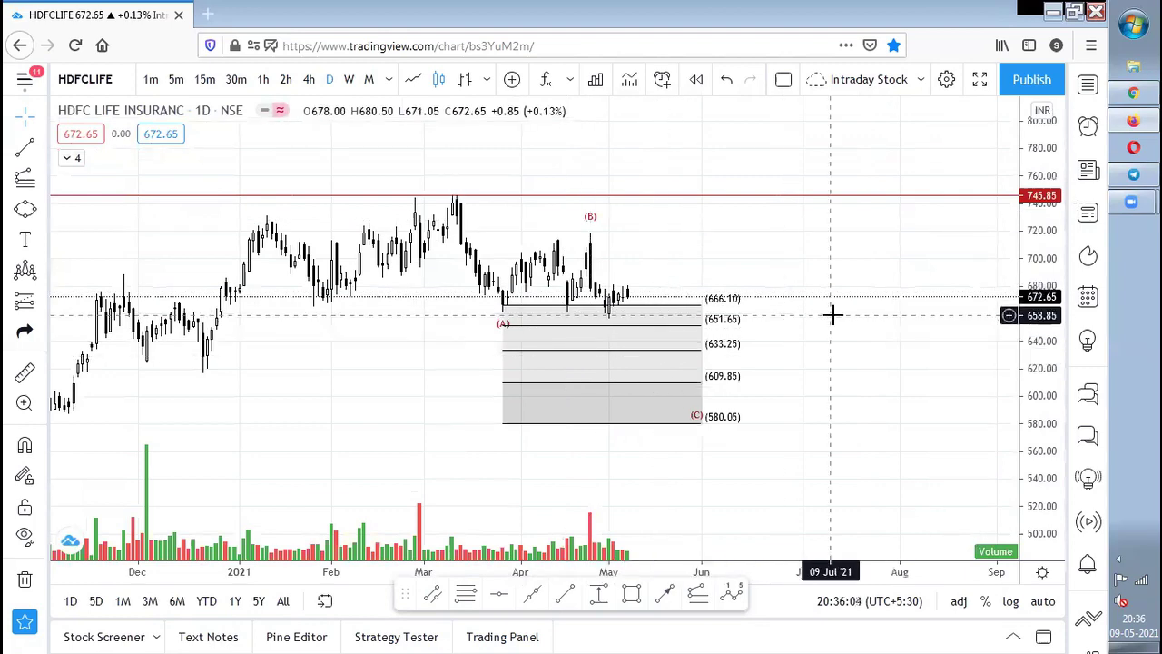
key(alt+Tab)
key(alt+Tab)
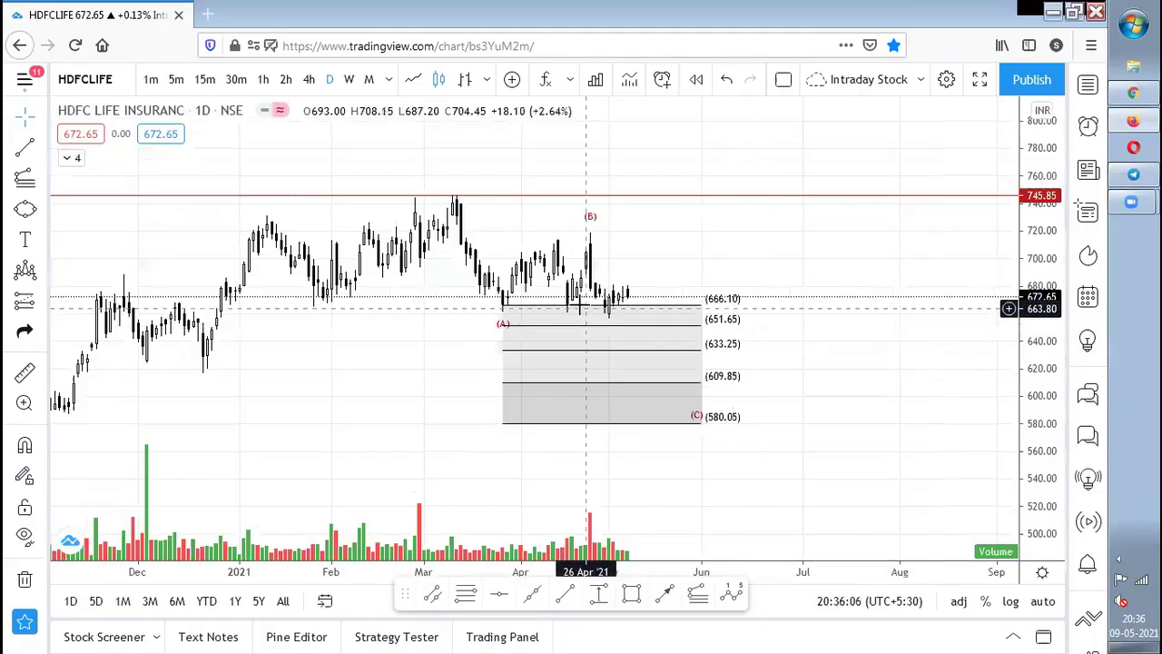
scroll(739, 324, down, 2)
scroll(638, 312, down, 2)
scroll(626, 263, up, 4)
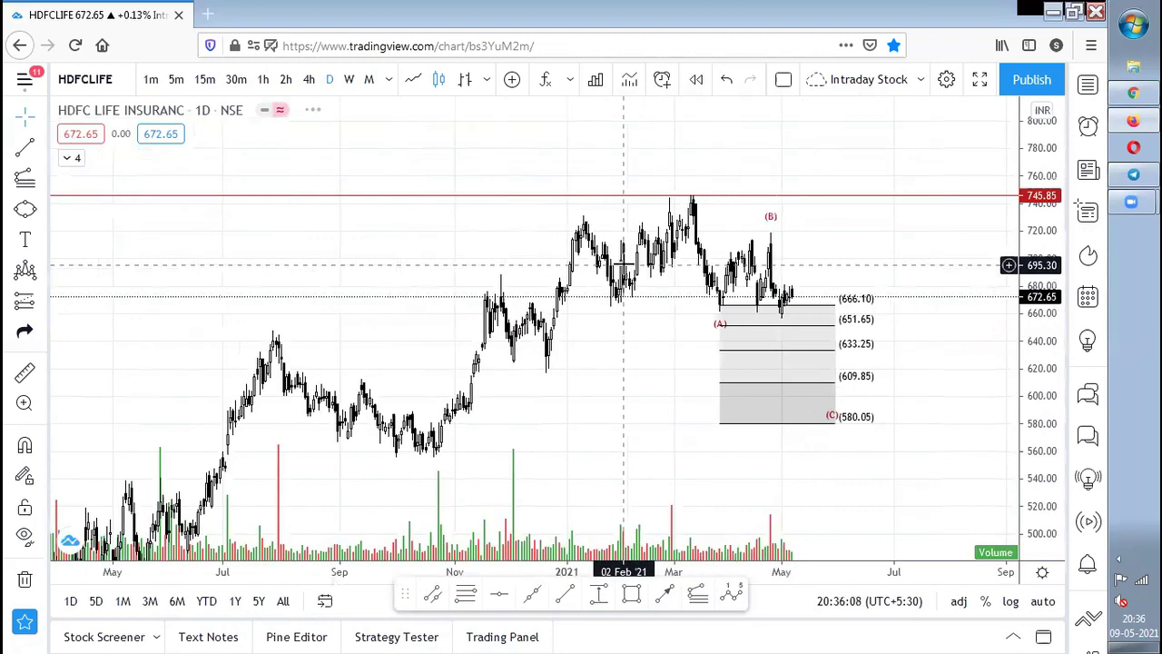
scroll(361, 342, up, 1)
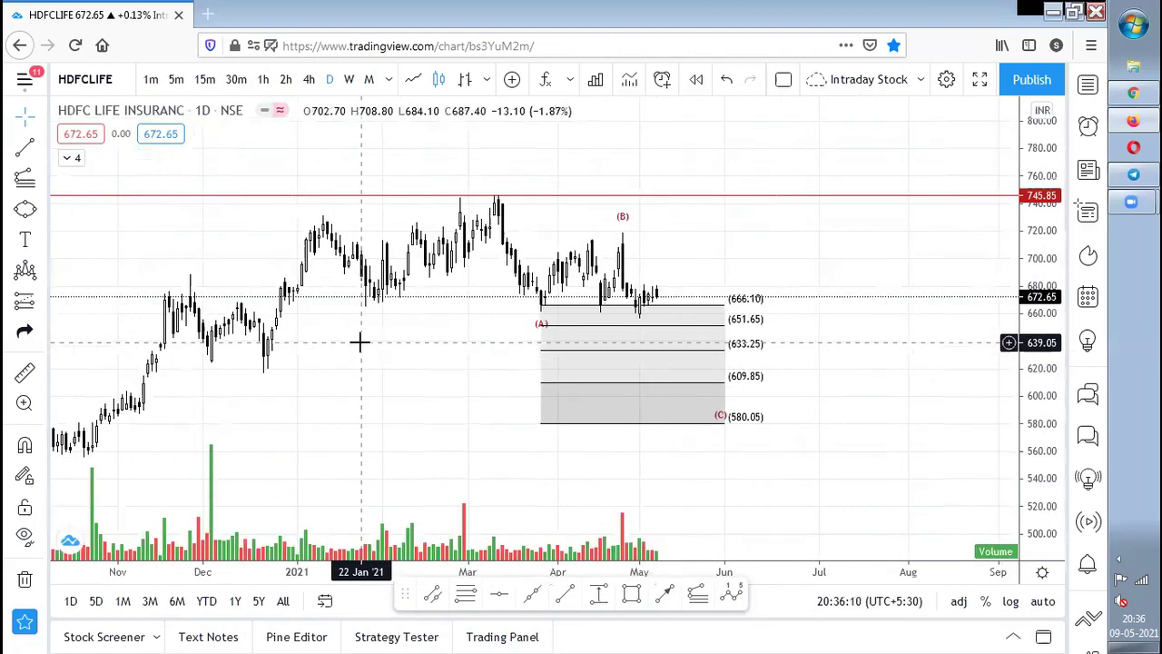
Switch HDFCLIFE to the weekly timeframe and remove all drawings from its chart.
click(349, 79)
right_click(793, 215)
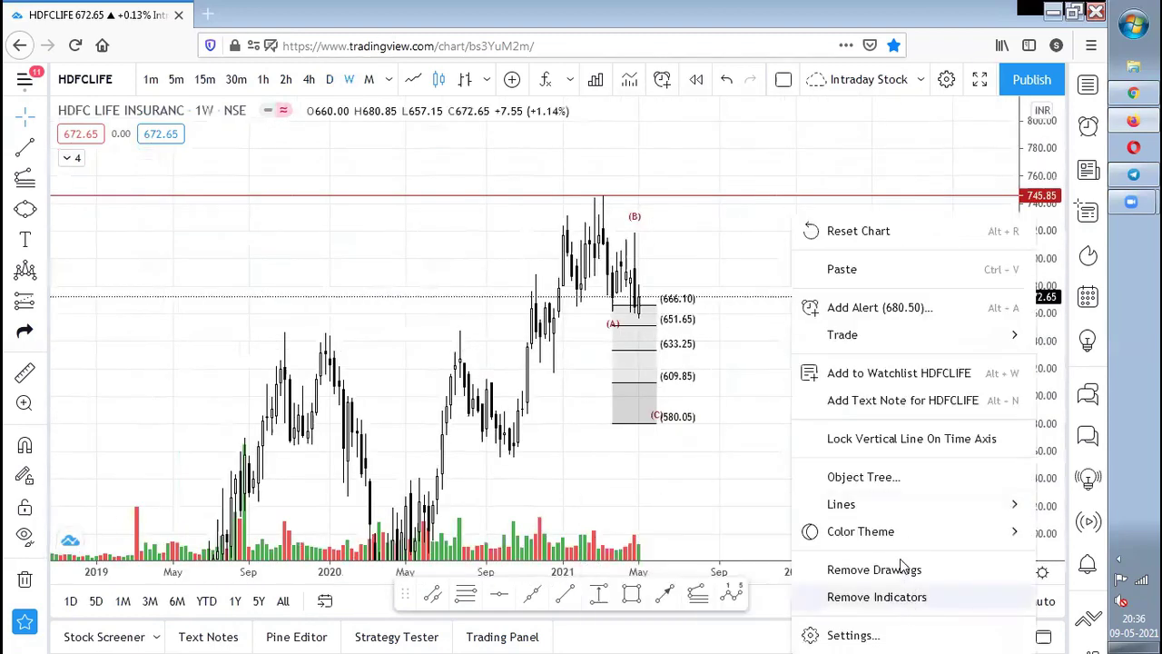
click(903, 569)
Draw a Head and Shoulders pattern on weekly HDFCLIFE from about 7 Dec 2020 to 10 May 2021, with the head near 746.40.
scroll(1017, 156, up, 2)
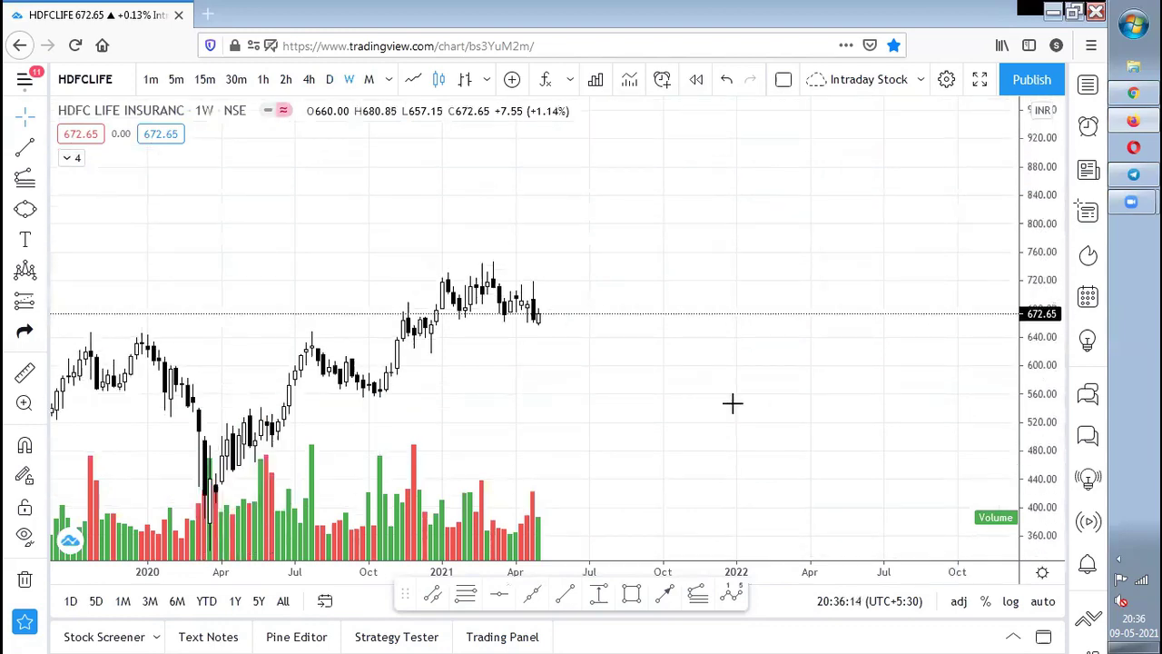
scroll(856, 382, down, 5)
scroll(858, 375, up, 3)
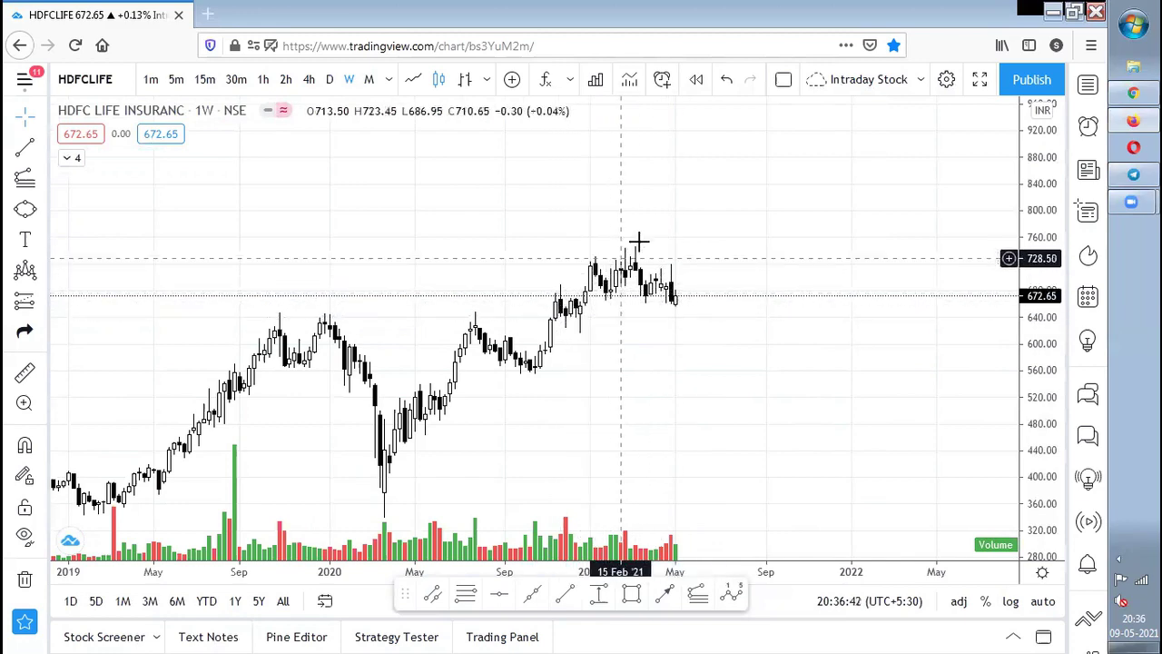
scroll(692, 311, up, 2)
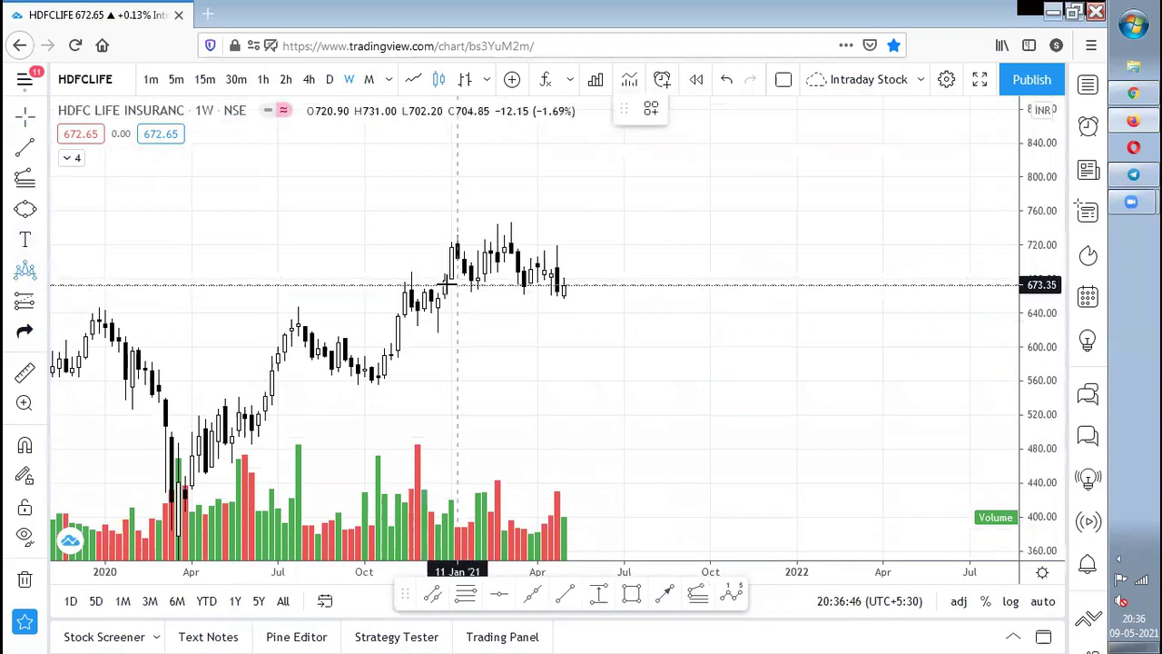
click(438, 289)
click(457, 244)
click(471, 291)
click(491, 223)
click(525, 293)
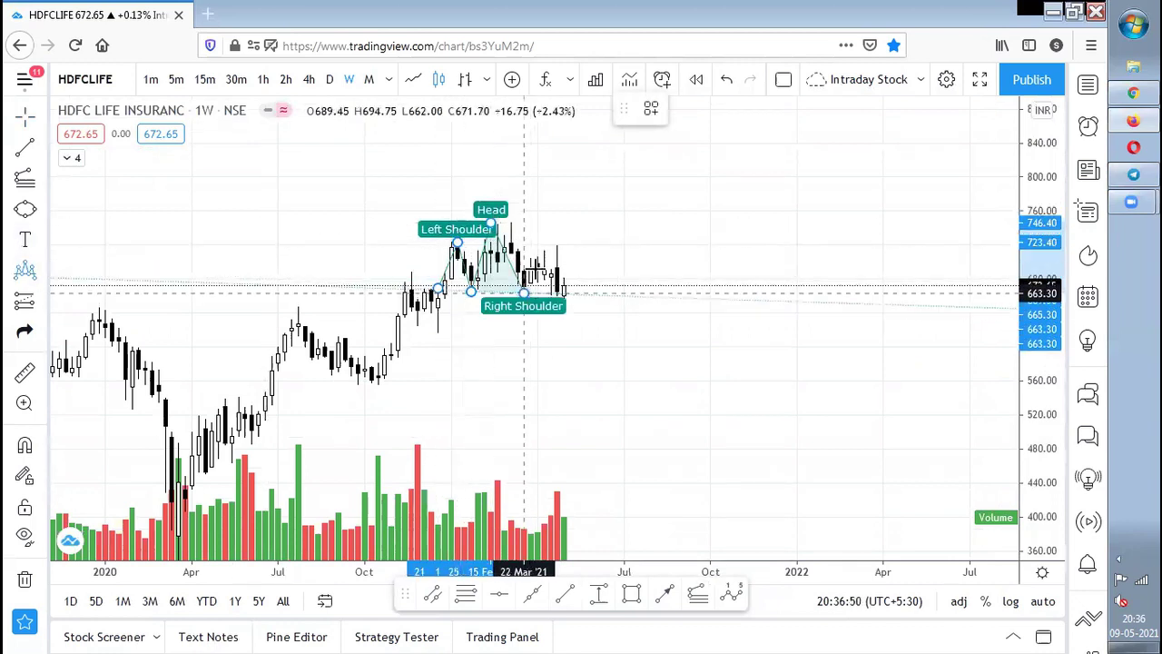
click(537, 261)
click(570, 299)
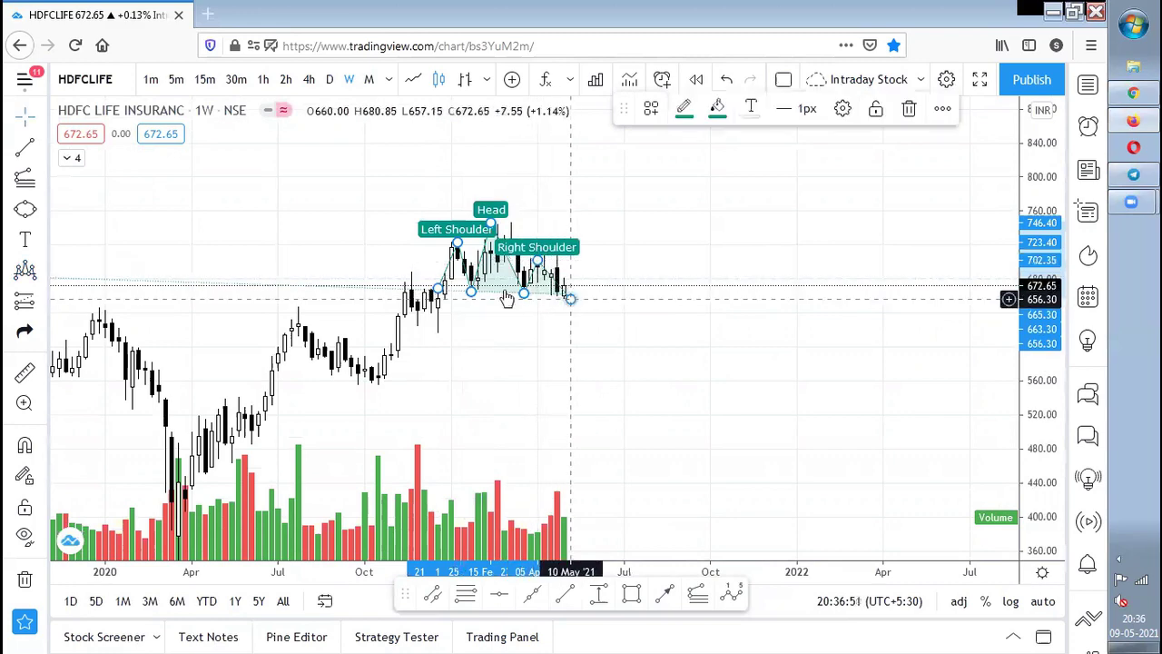
click(438, 289)
click(569, 298)
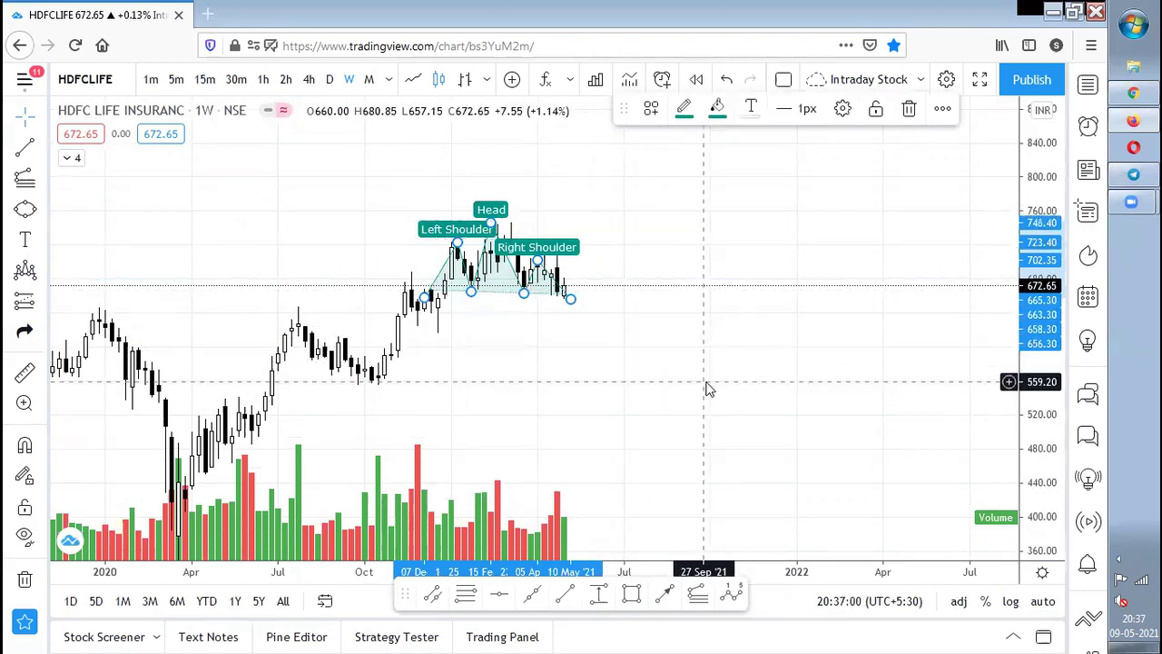
Check the next request in the Telegram discussion and load the NSE stock TATASTEEL in TradingView.
key(alt+Tab)
scroll(705, 387, down, 1)
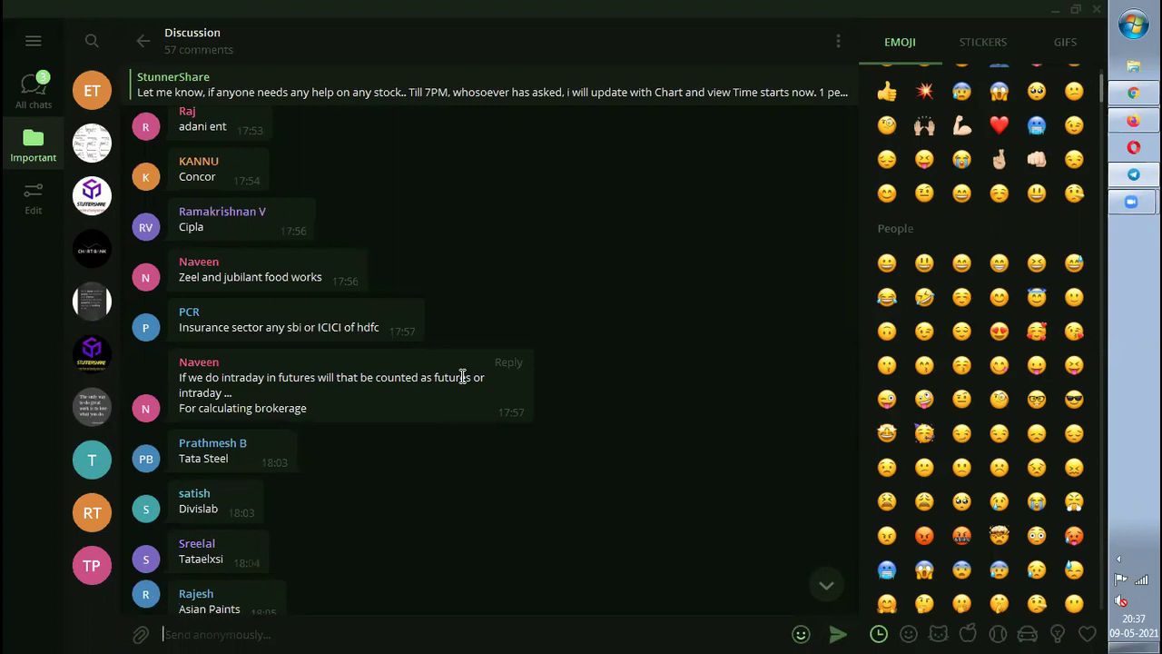
key(alt+Tab)
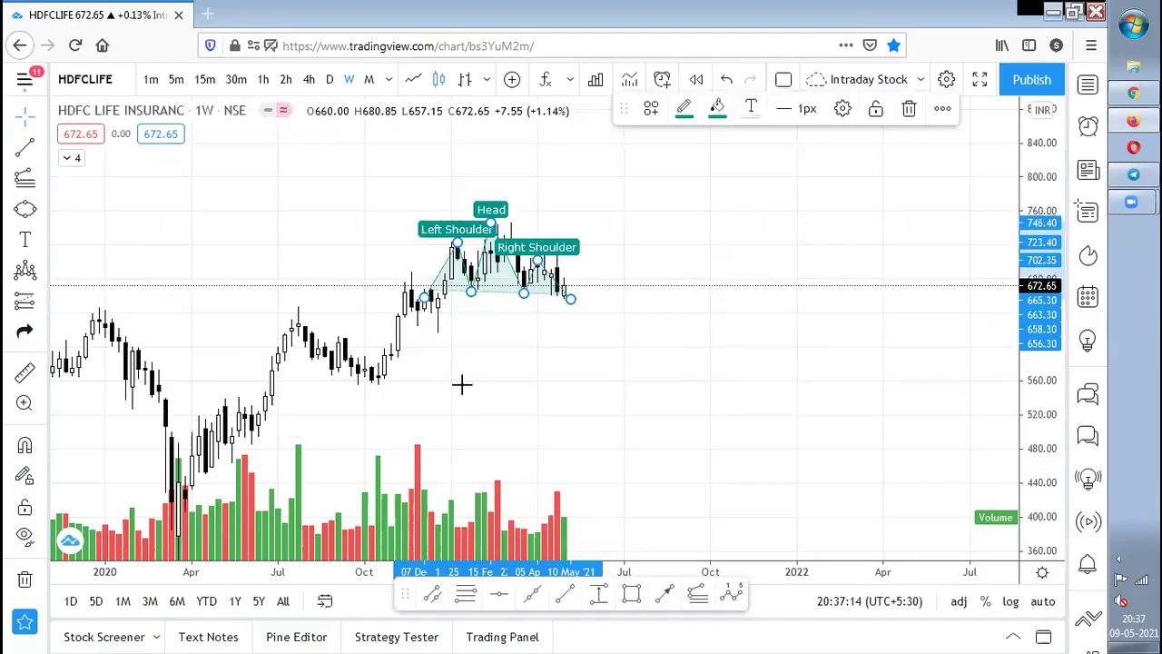
text(TATA)
text(STE)
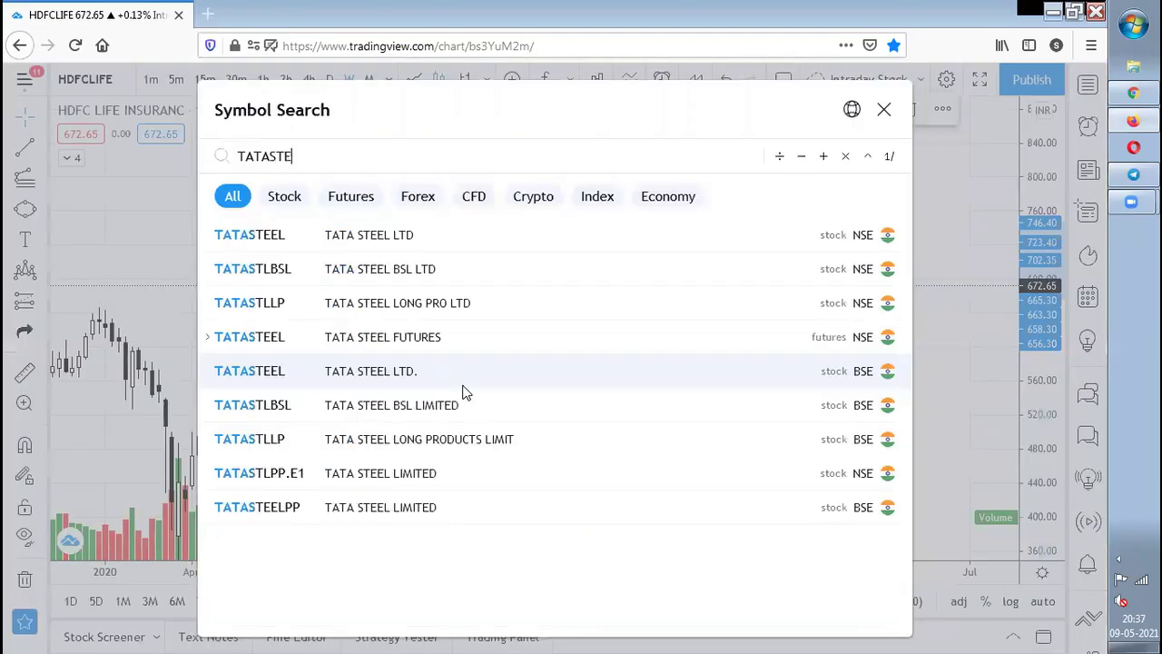
key(Return)
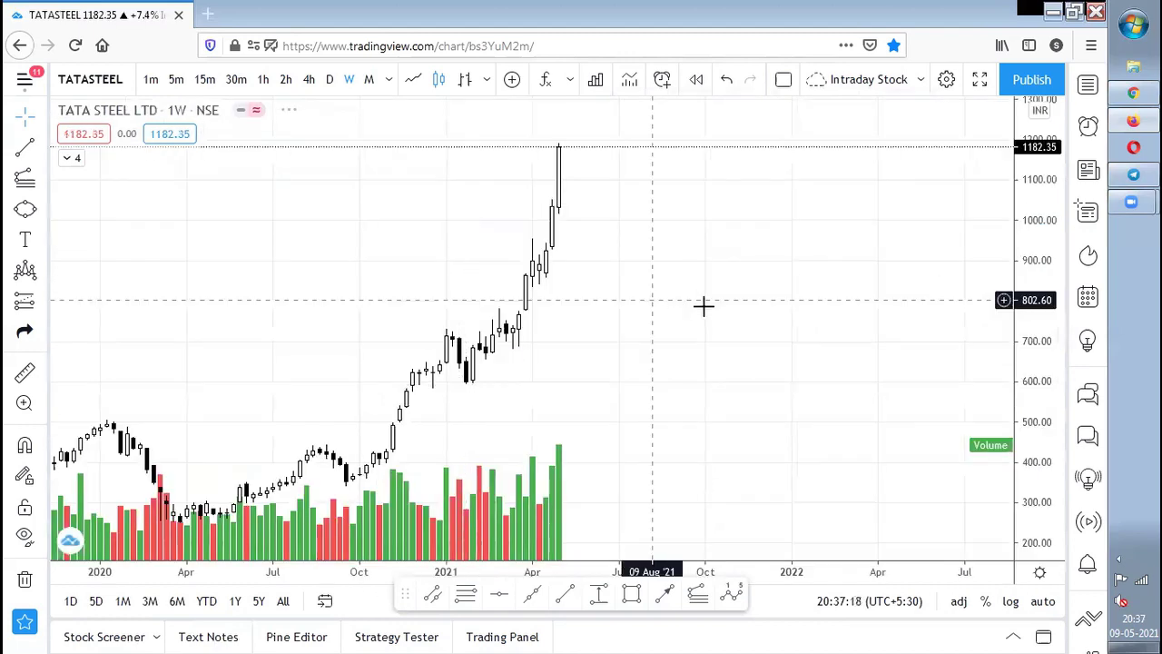
Switch TATASTEEL to the monthly timeframe and bring its long-term price history into view.
scroll(836, 383, down, 5)
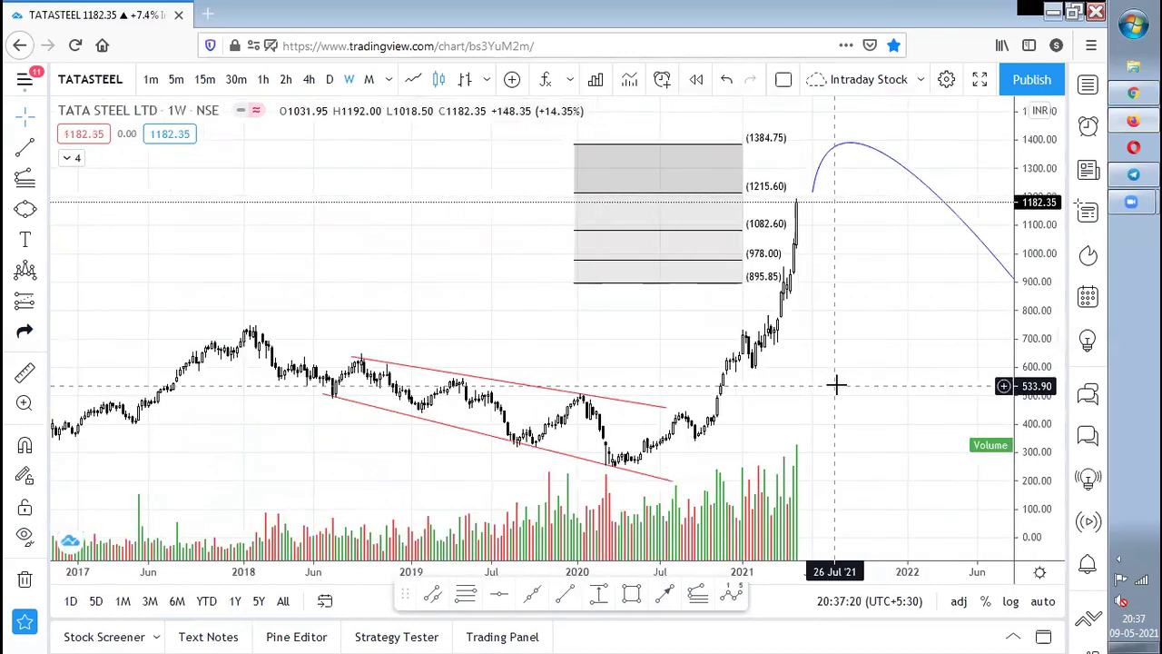
click(369, 79)
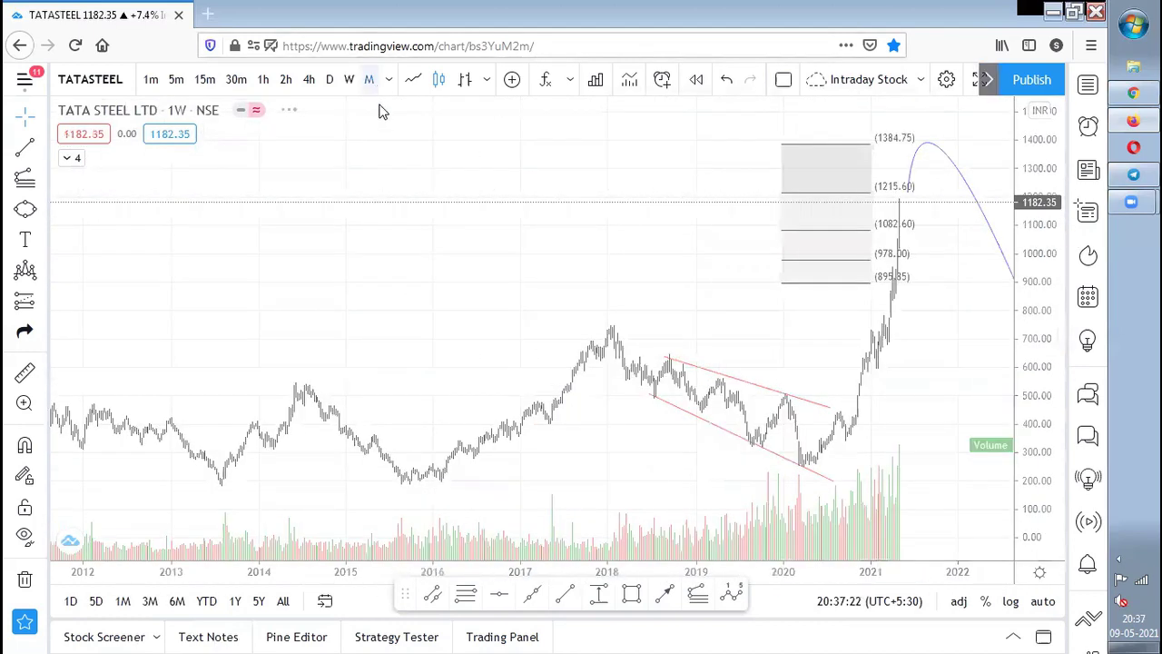
scroll(926, 376, up, 3)
drag(1036, 372, 840, 357)
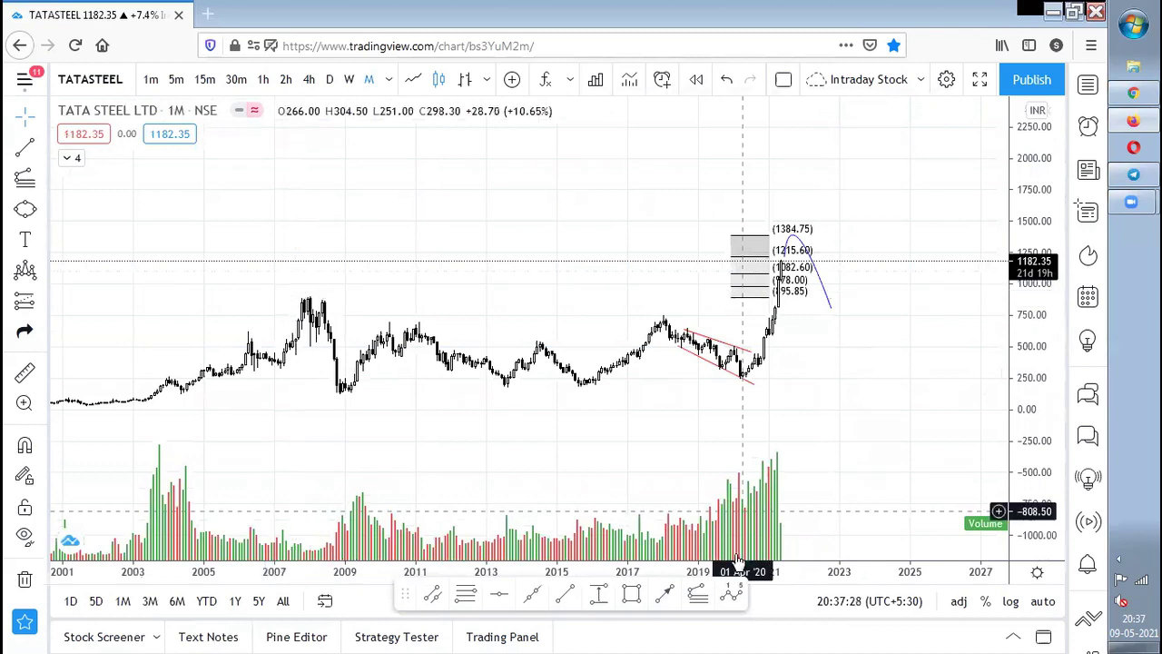
Draw a rectangle around the TATASTEEL consolidation from June 2007 to about 2024, between about 899.25 and 119.95.
key(alt+shift+r)
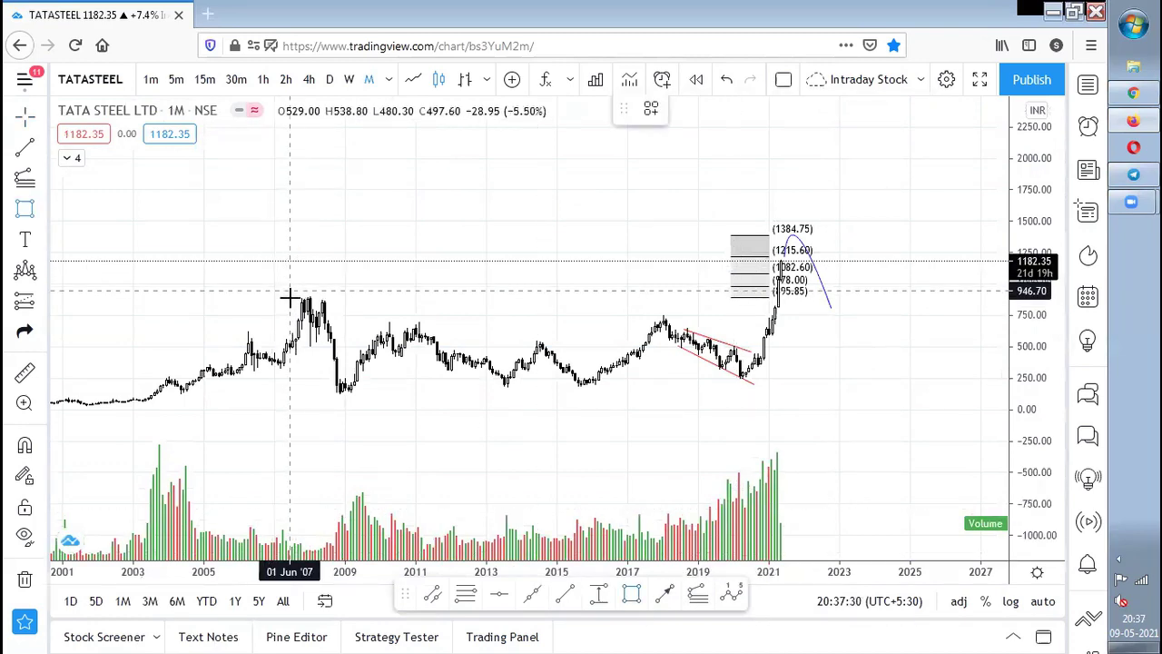
mouse_move(289, 297)
mouse_down()
mouse_move(861, 433)
mouse_move(882, 394)
mouse_up()
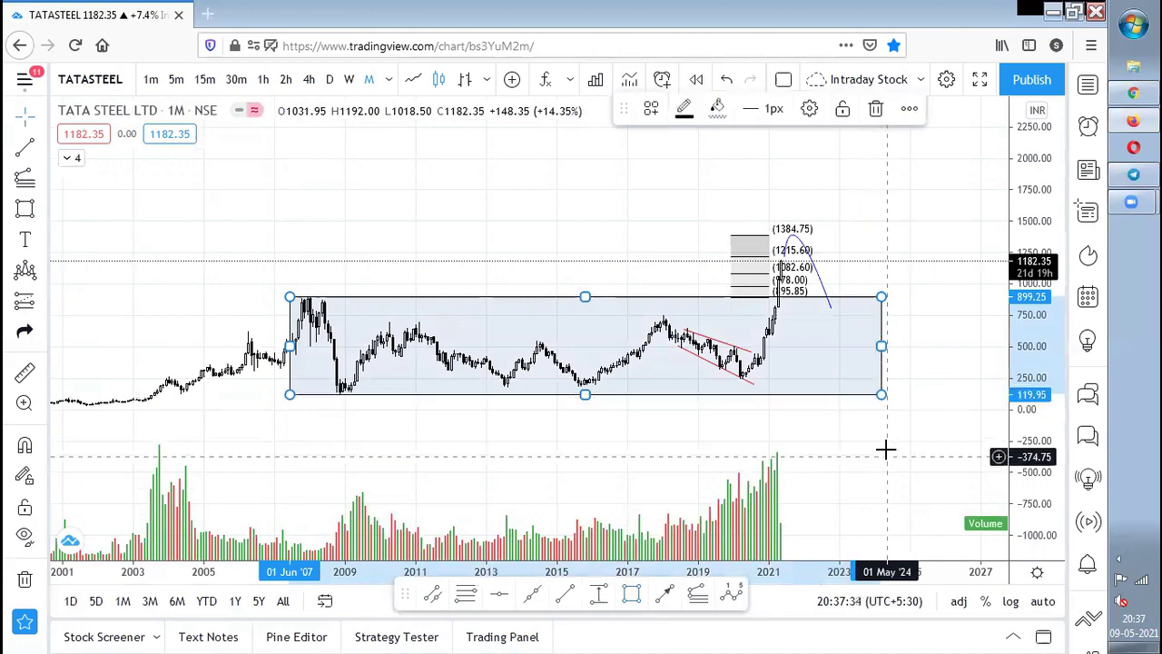
click(886, 449)
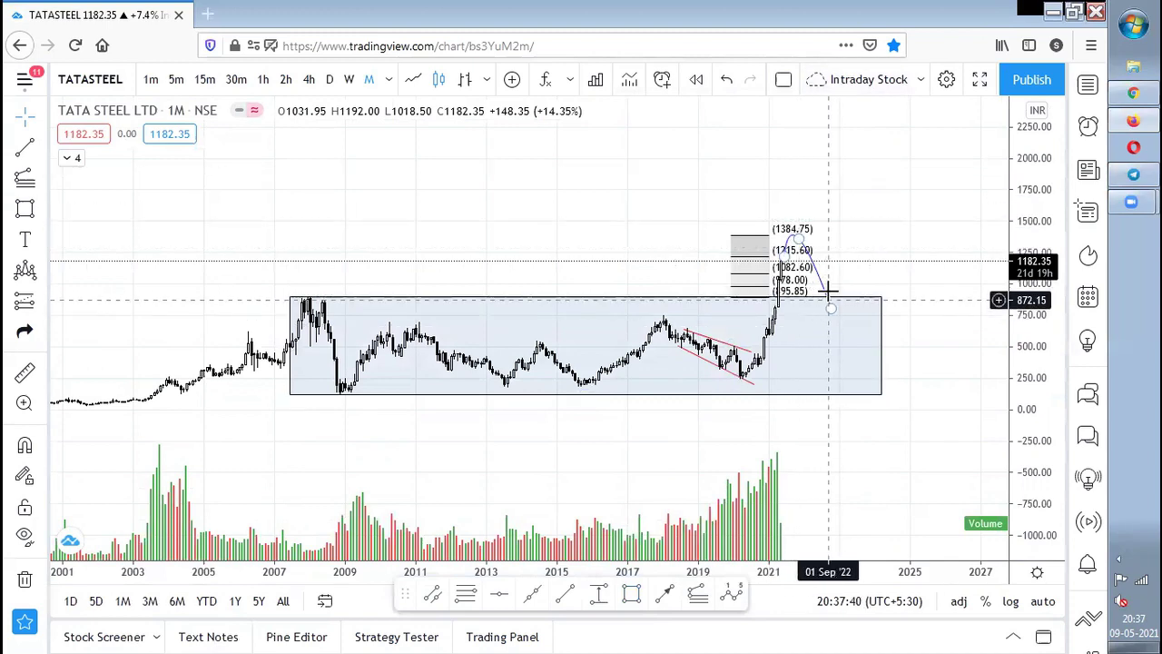
Check the next request in the Telegram discussion and load the NSE stock ASIANPAINT in TradingView.
key(alt+Tab)
key(alt+Tab)
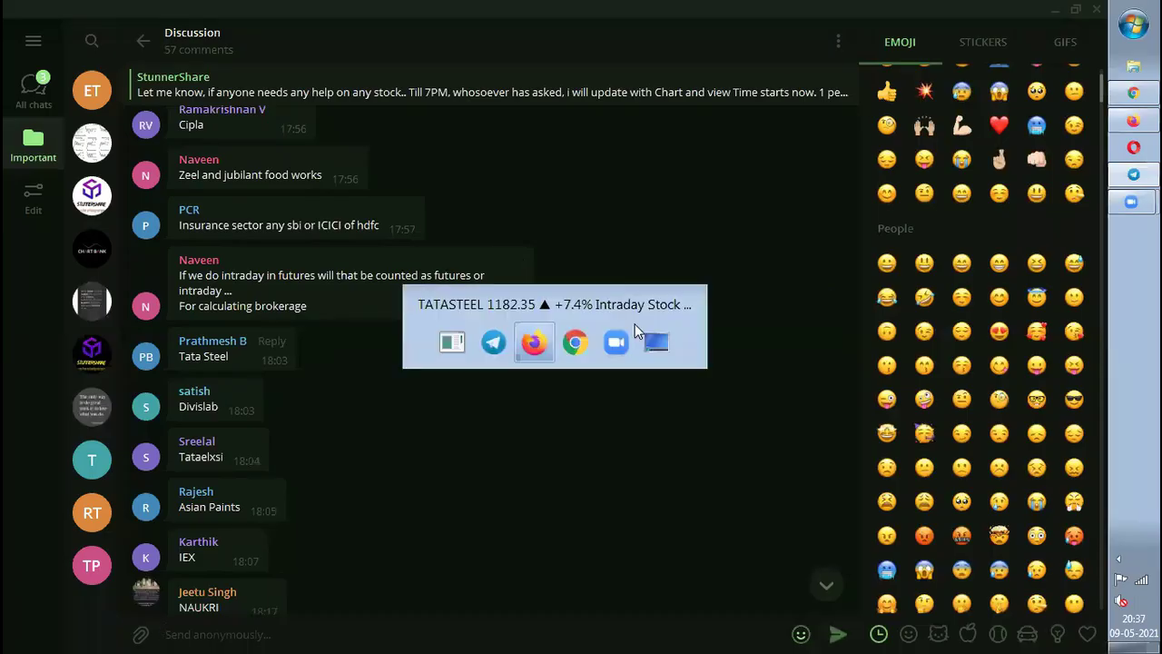
text(ASIAN)
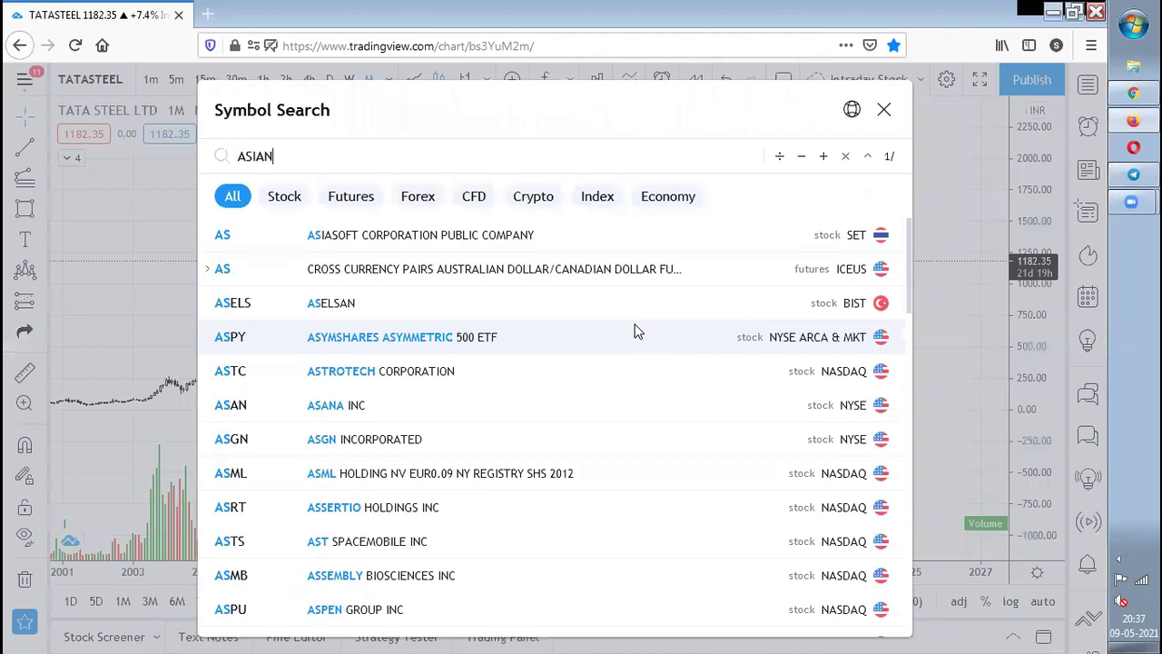
text(P)
key(Return)
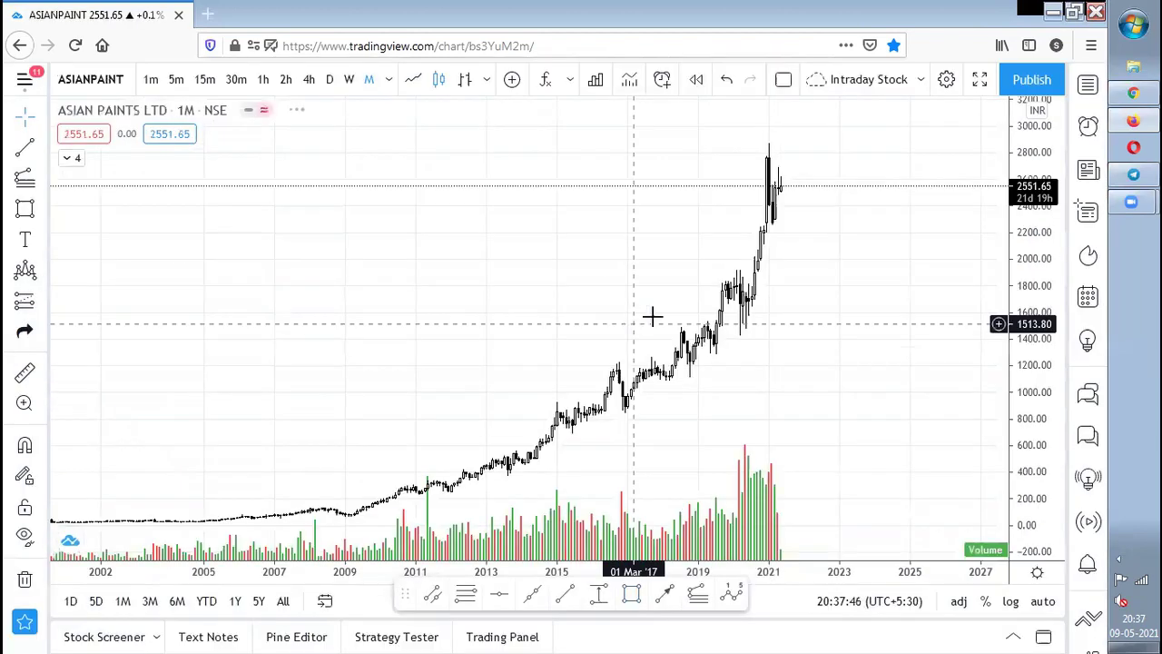
Examine the monthly ASIANPAINT chart, comparing its long-term trend since about 2000 with the recent candles and the existing arrow.
scroll(839, 284, up, 3)
scroll(839, 283, up, 3)
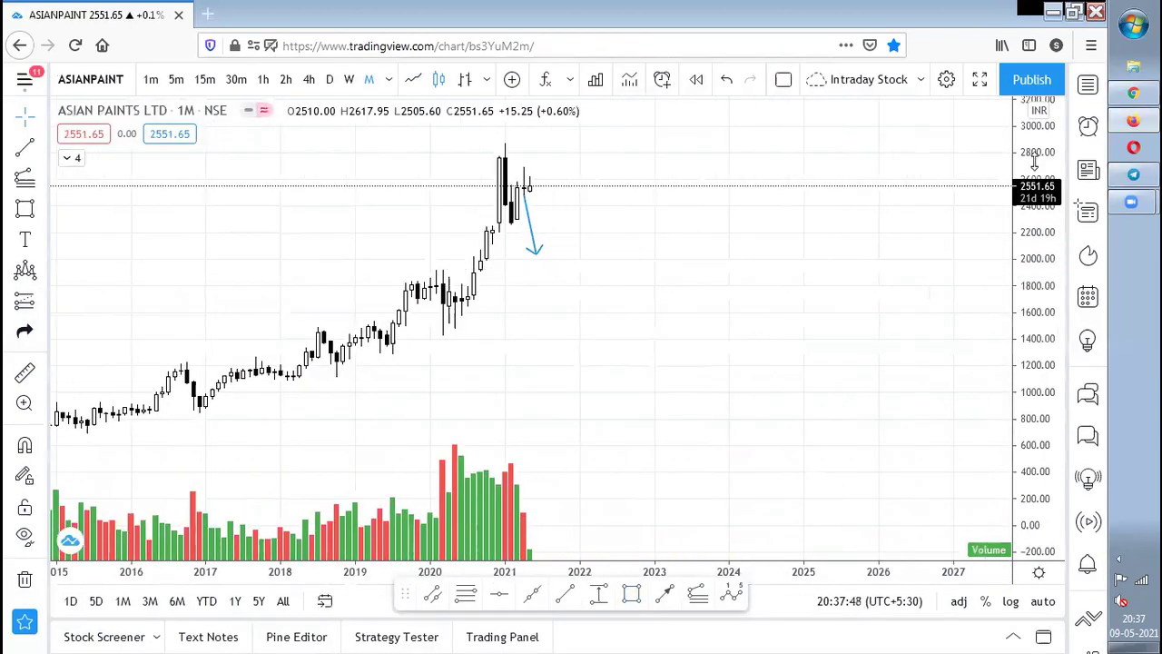
scroll(823, 350, down, 3)
scroll(740, 402, down, 5)
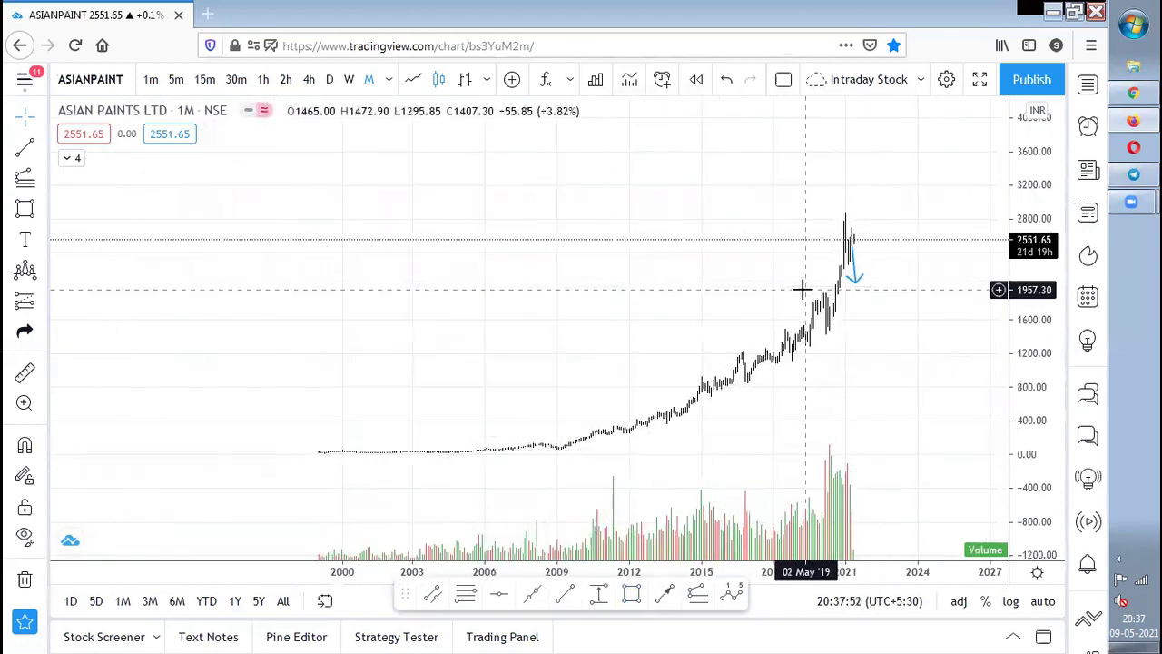
scroll(784, 293, up, 5)
scroll(784, 293, up, 2)
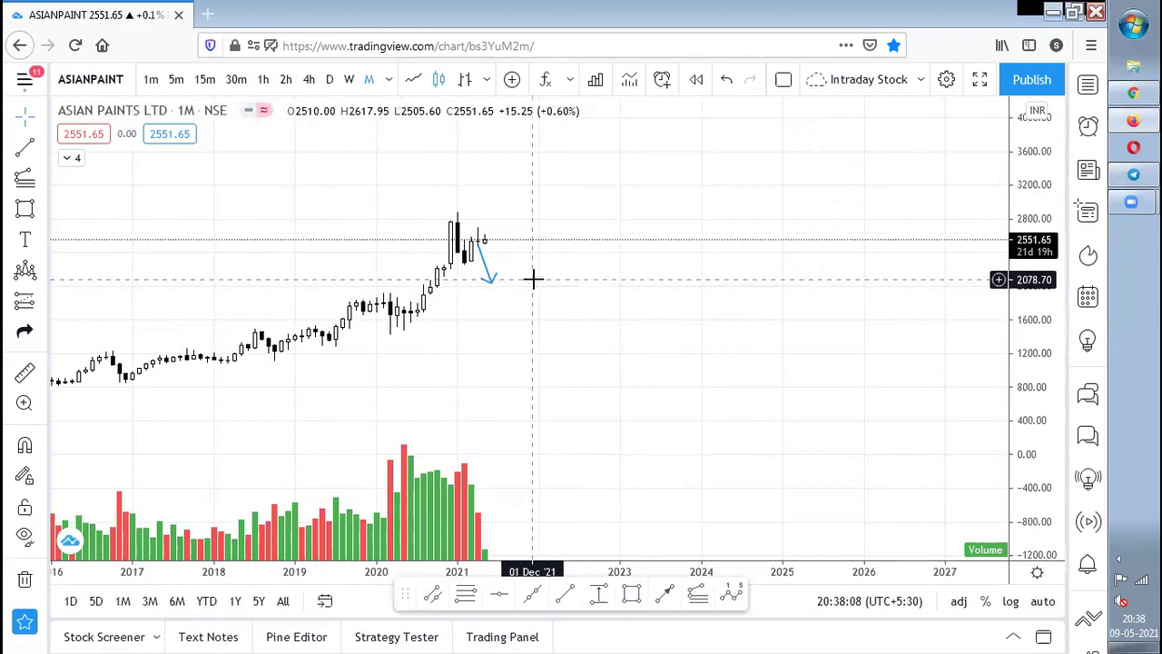
Look up the next stock request in the Telegram discussion and load the NSE stock IEX in TradingView.
key(alt+Tab)
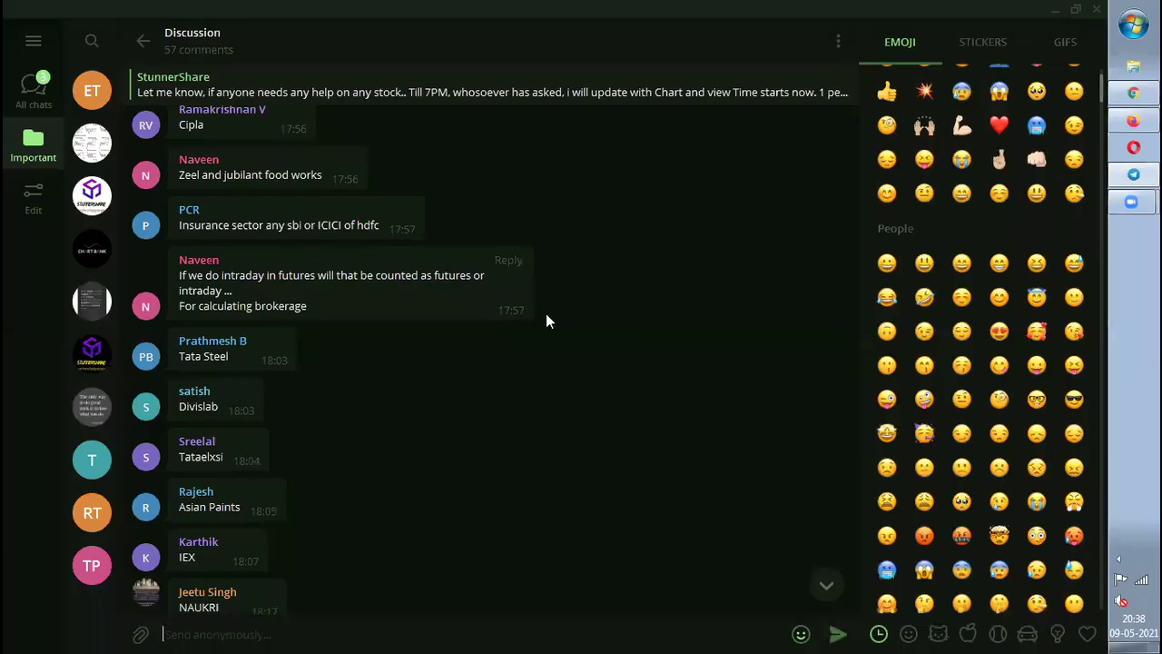
key(alt+Tab)
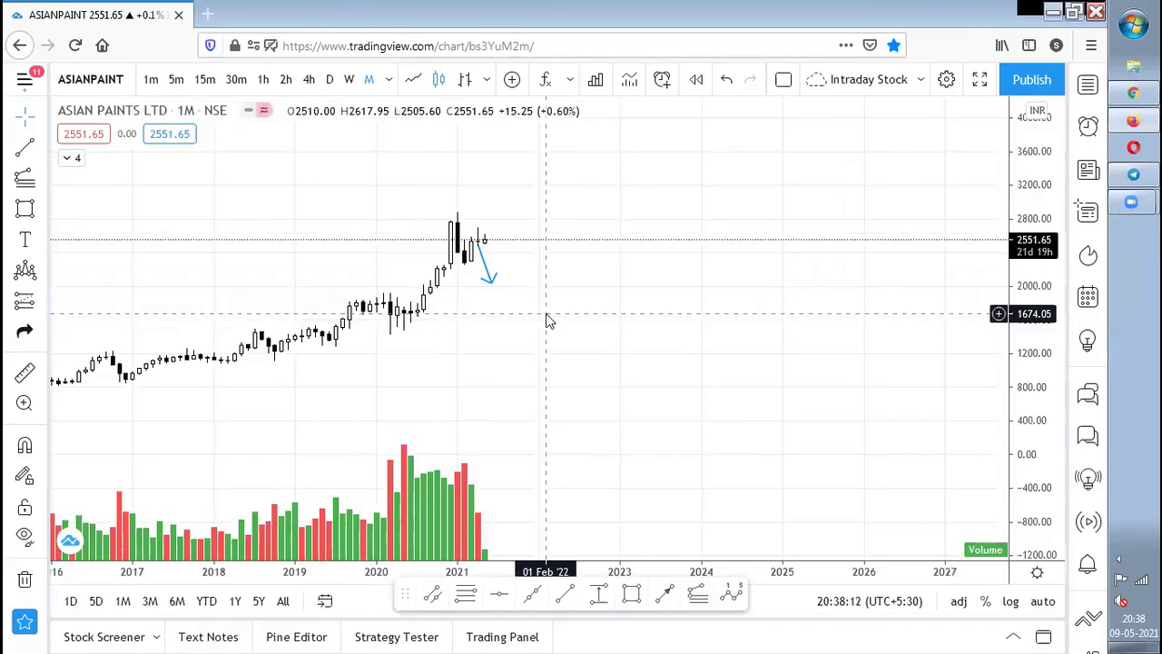
text(IEX)
key(Down)
key(Return)
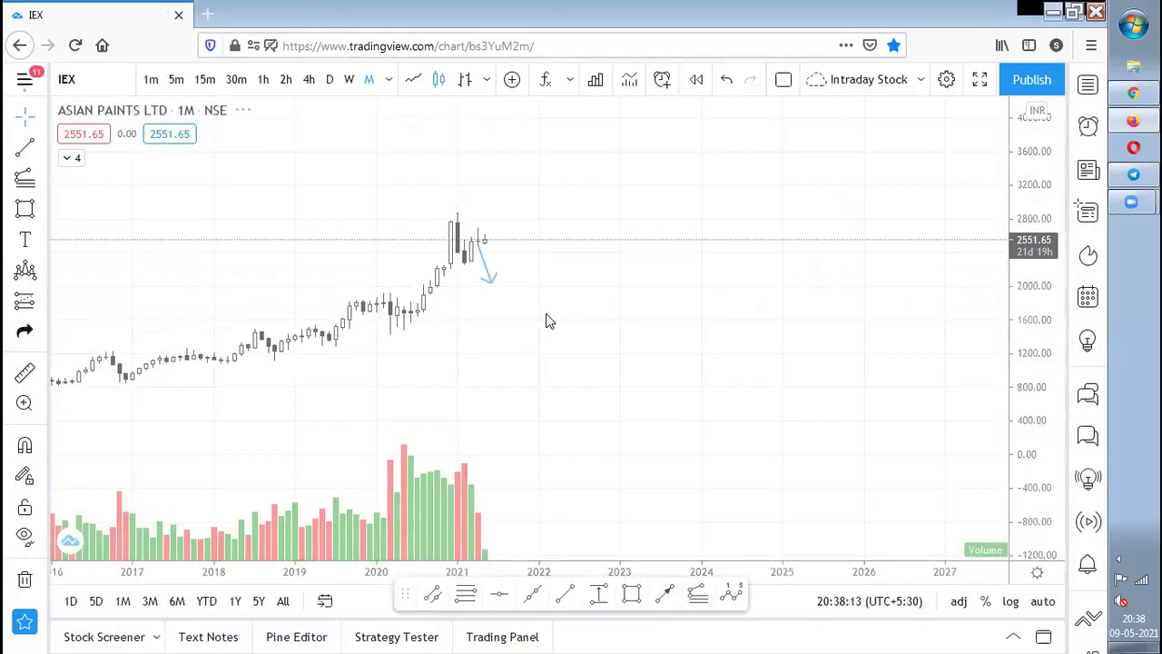
Draw a Path on monthly IEX from about 387.55 in May 2021, zigzagging between about 272 and 315, and ending near 440 in late 2023.
drag(1033, 317, 1033, 363)
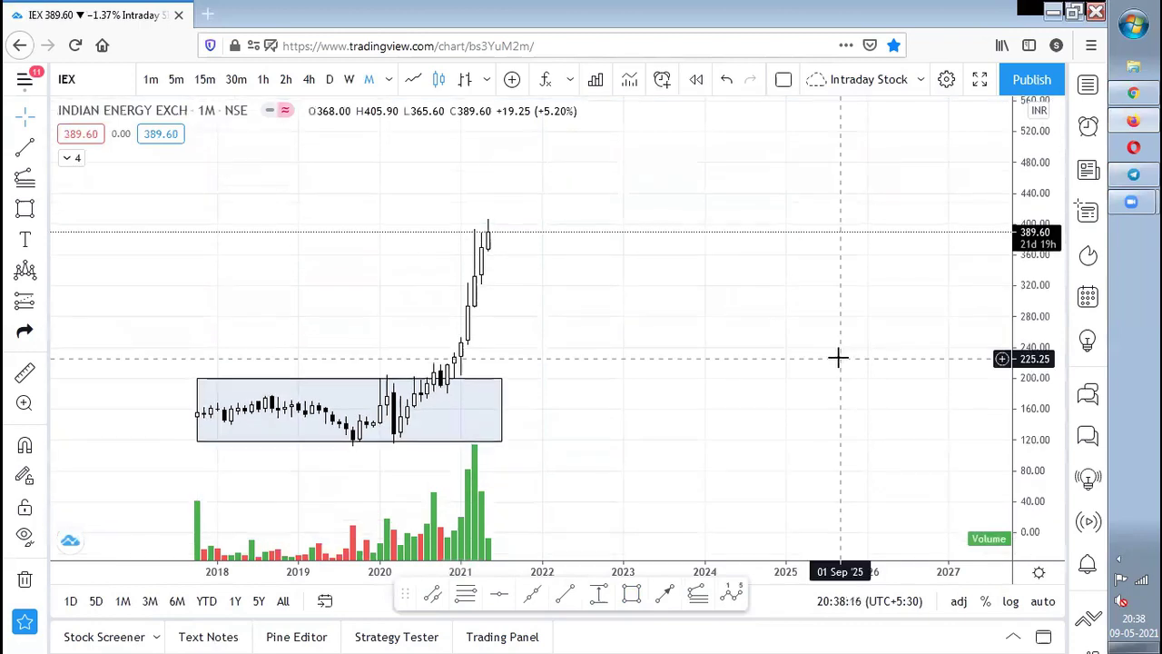
scroll(839, 355, up, 2)
drag(169, 433, 466, 433)
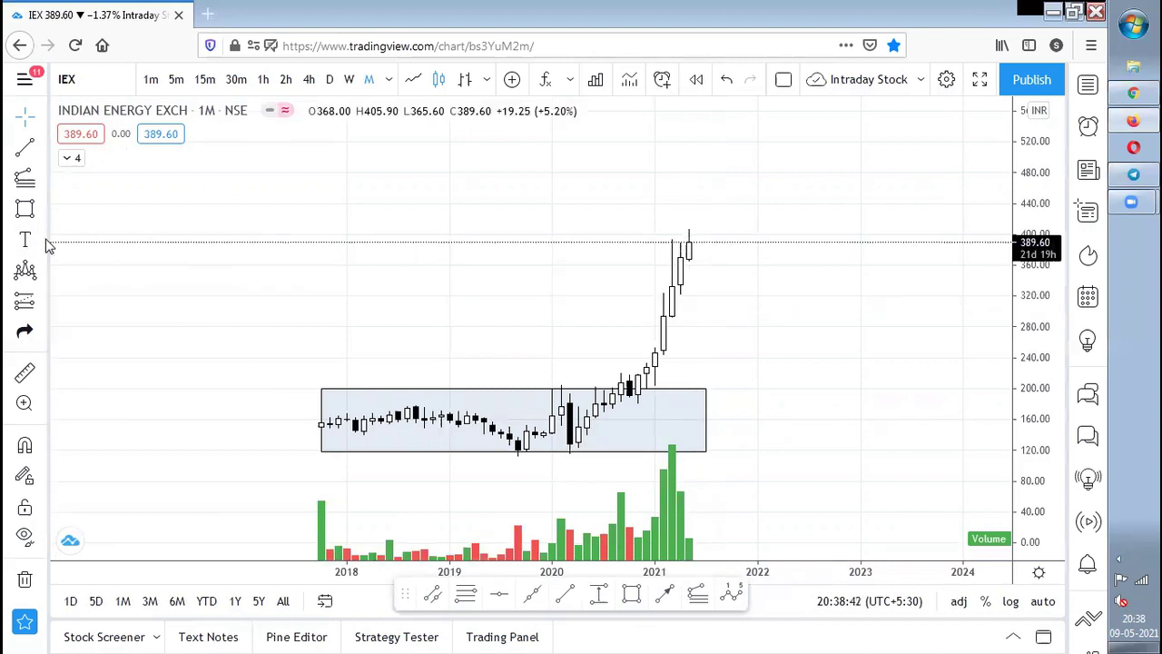
click(43, 203)
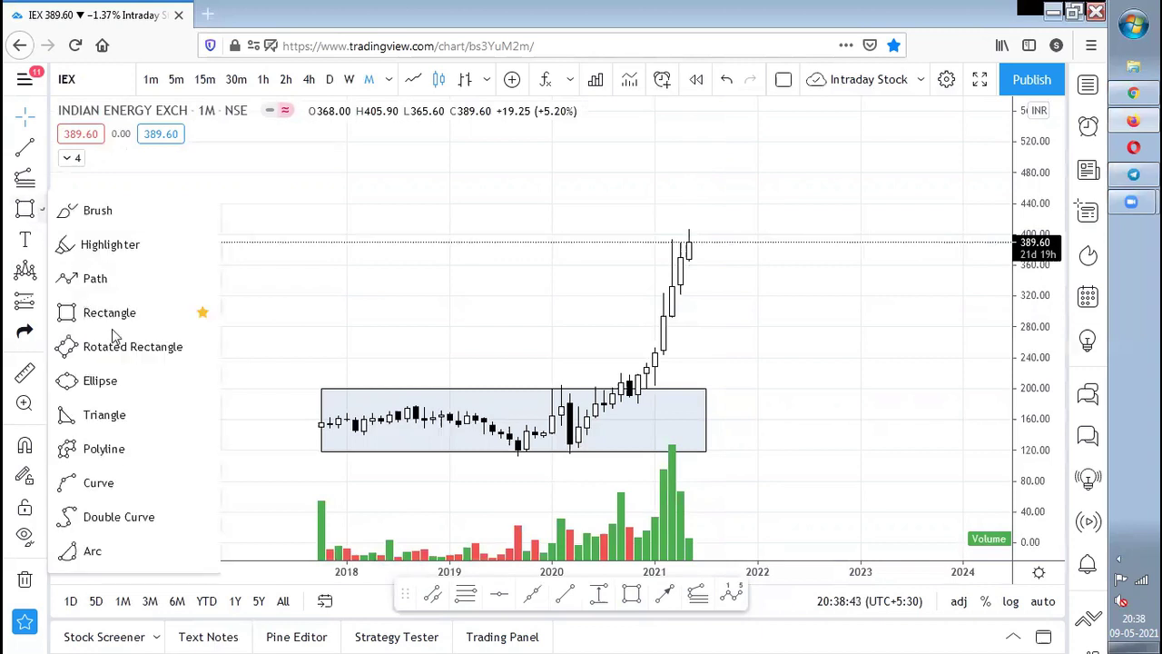
click(104, 278)
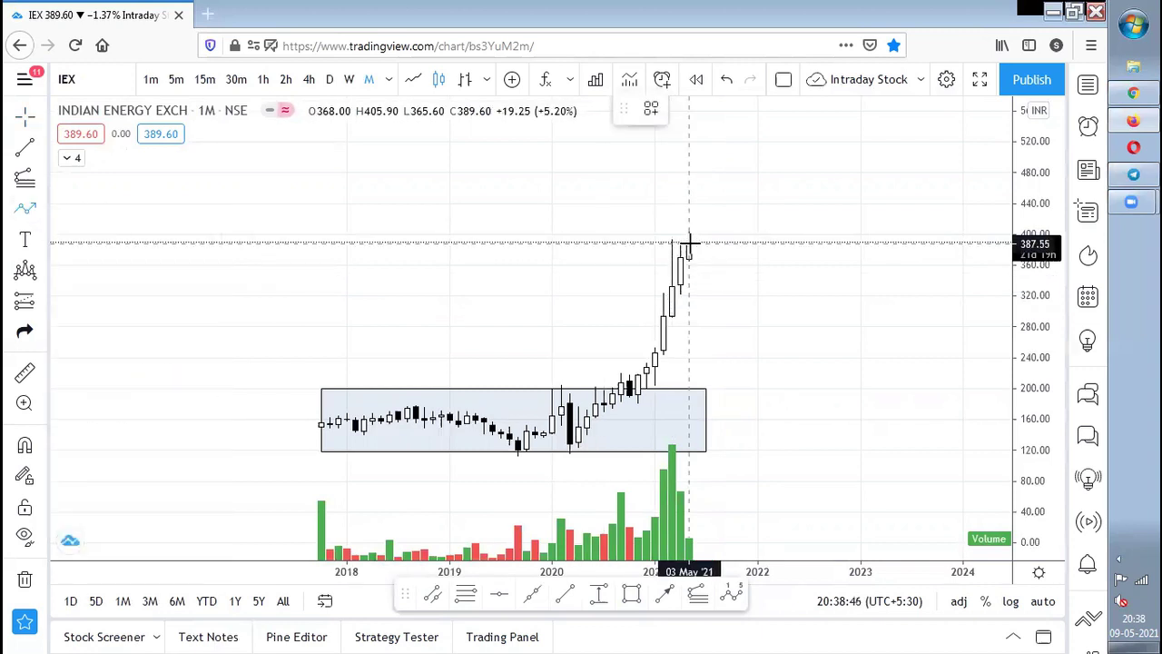
click(689, 245)
click(724, 333)
click(741, 307)
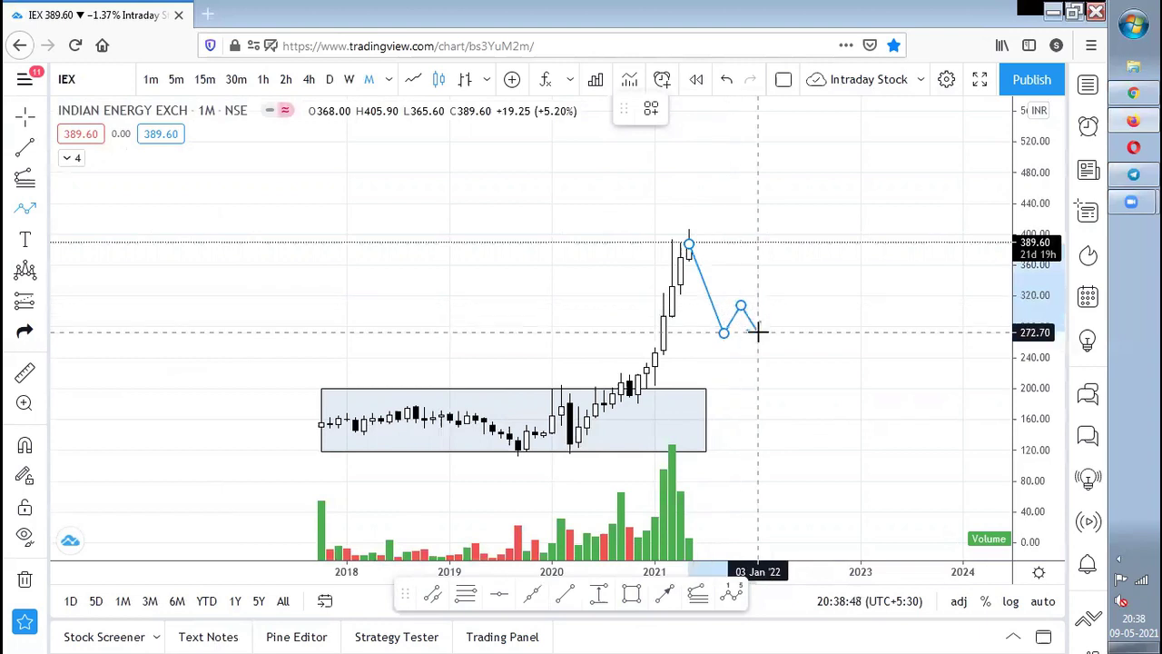
click(809, 300)
click(853, 300)
click(878, 316)
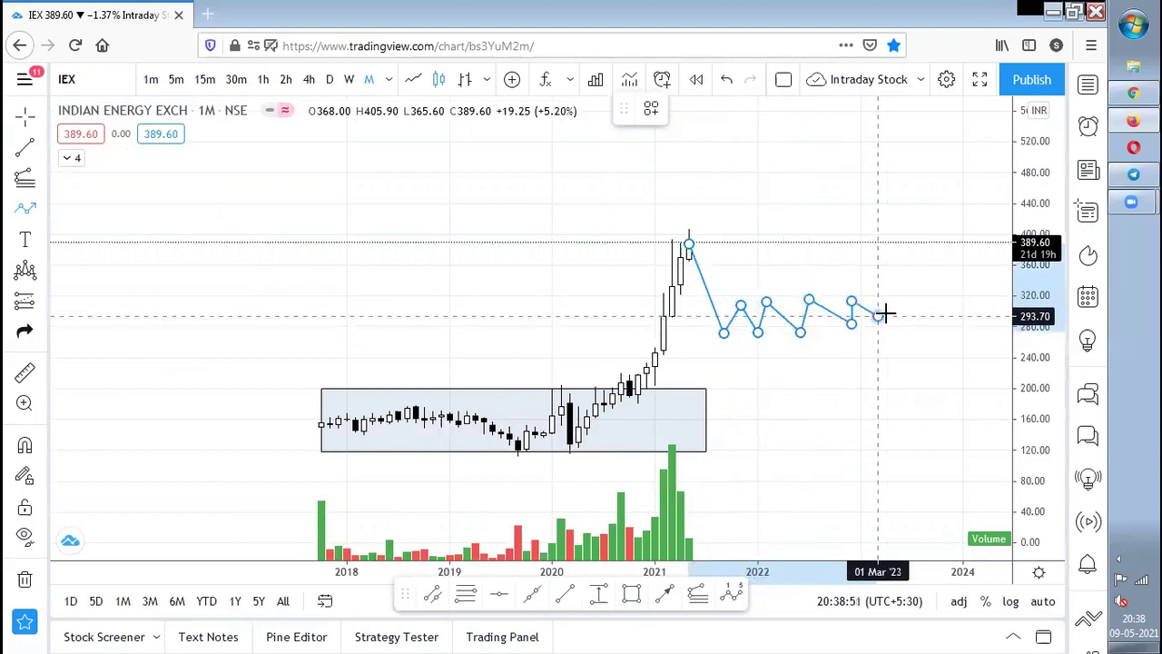
click(947, 199)
key(Escape)
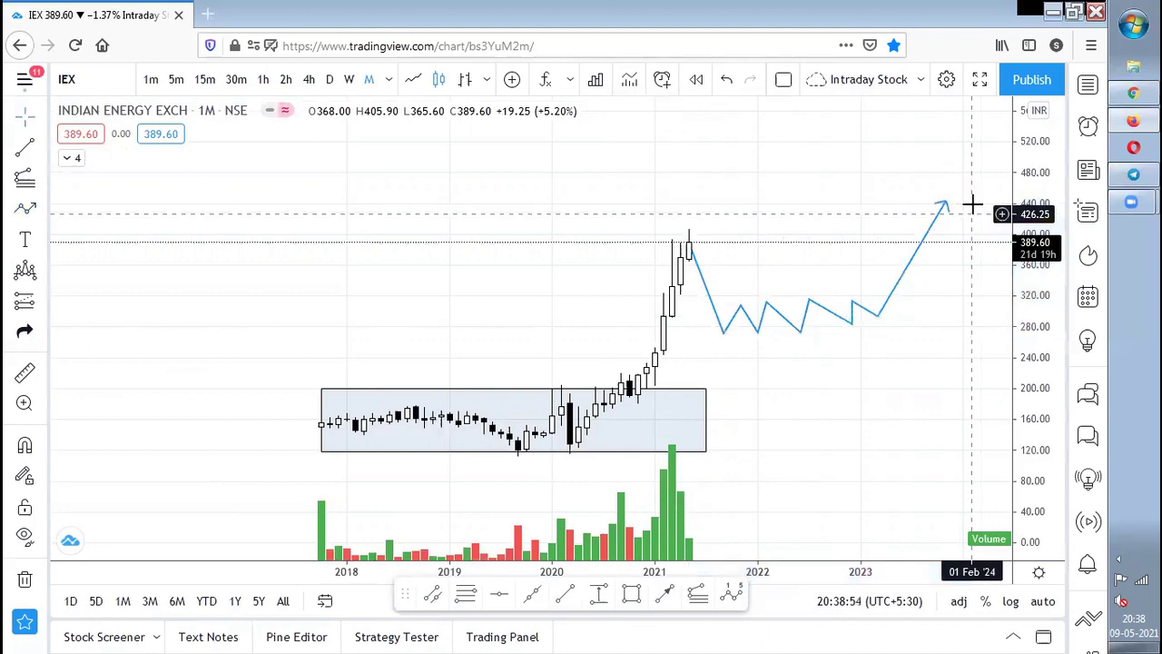
Find the request after IEX in the Telegram discussion and load the NSE stock NAUKRI in TradingView.
key(alt+Tab)
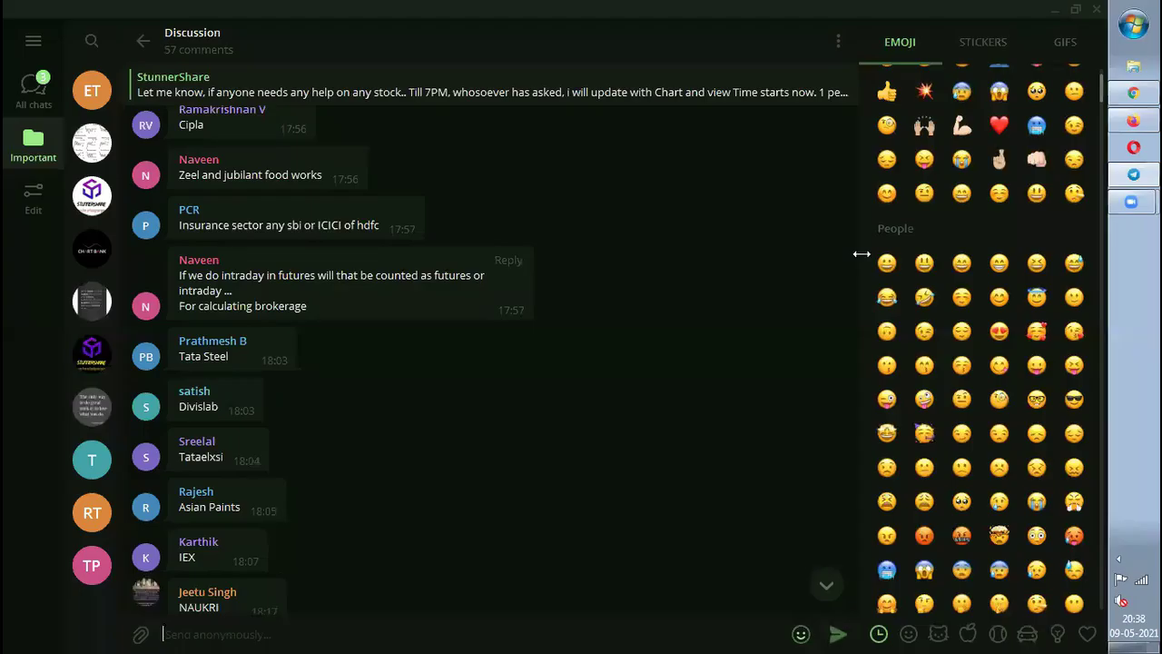
scroll(536, 343, down, 2)
key(alt+Tab)
text(NAUKRI)
key(Return)
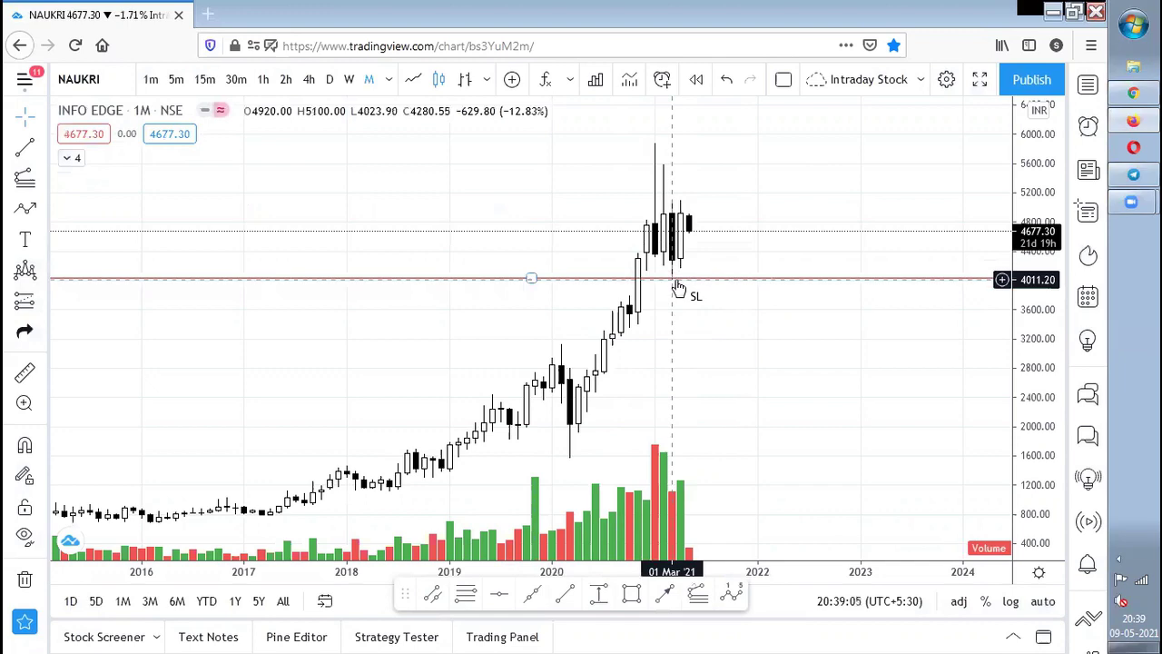
Examine the monthly NAUKRI chart from its 2007 start through the recent candles around the SL line at 4033.45.
scroll(773, 420, down, 3)
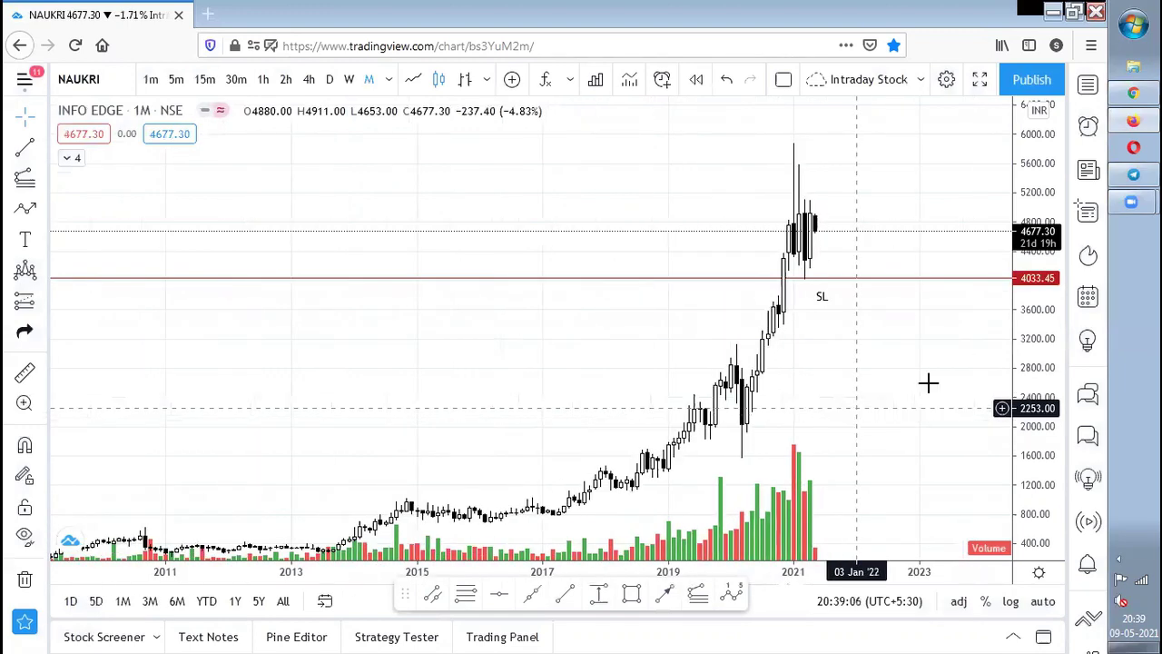
scroll(928, 383, down, 3)
scroll(975, 387, down, 3)
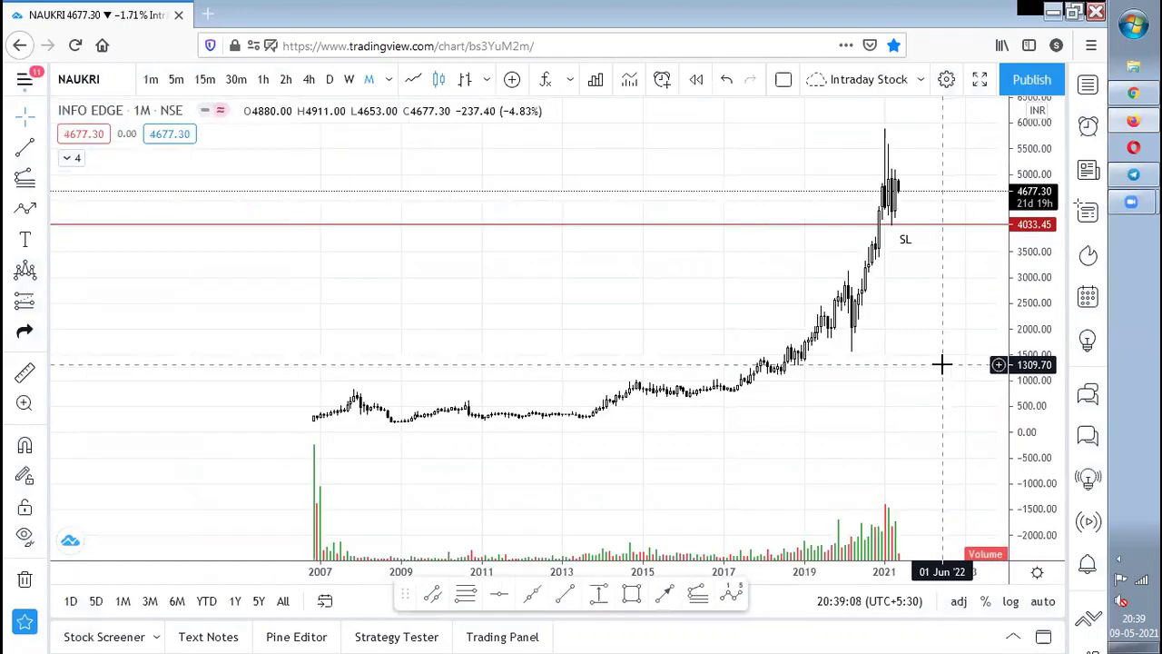
scroll(941, 364, down, 3)
drag(1046, 186, 568, 397)
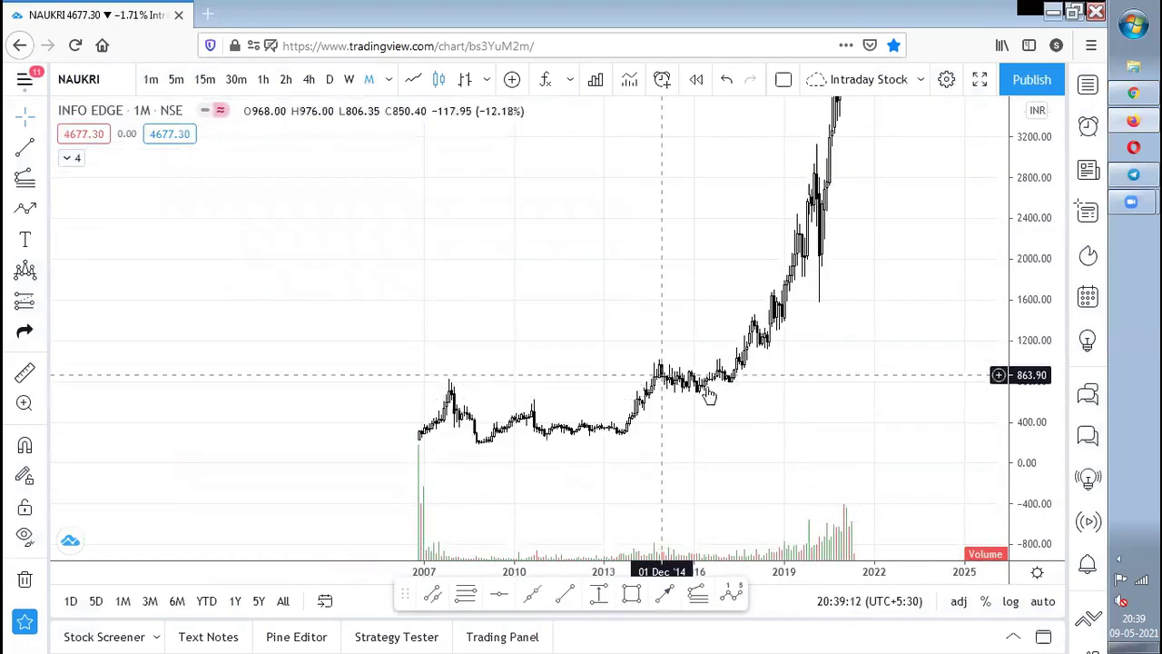
drag(740, 460, 636, 520)
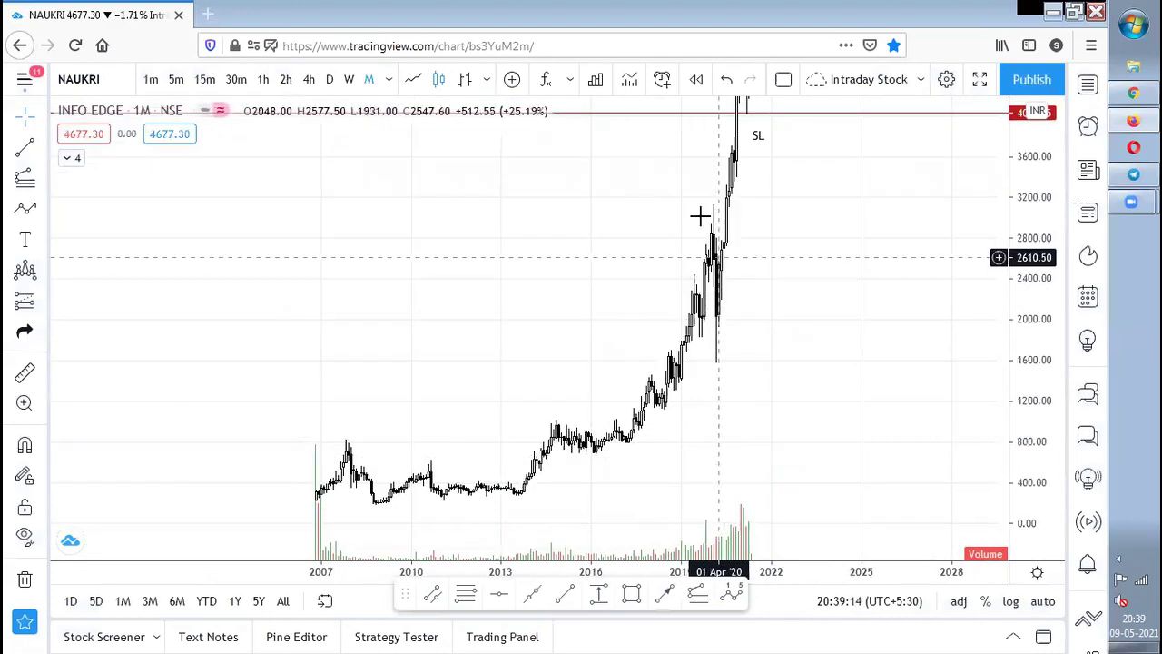
scroll(739, 294, up, 5)
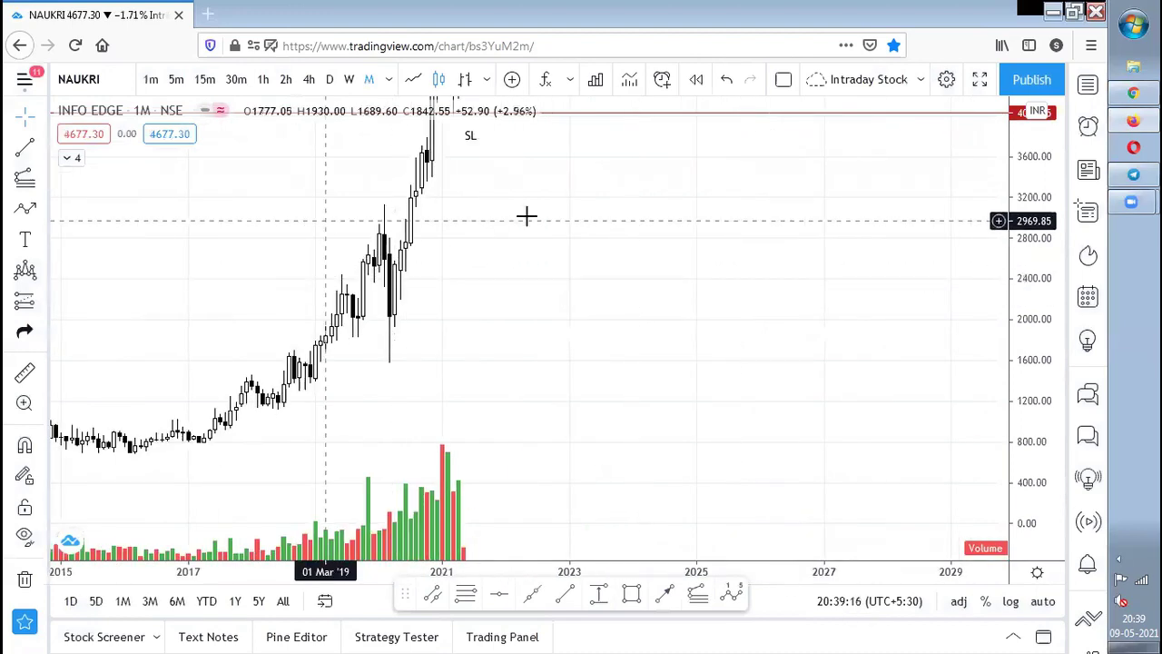
drag(526, 215, 626, 367)
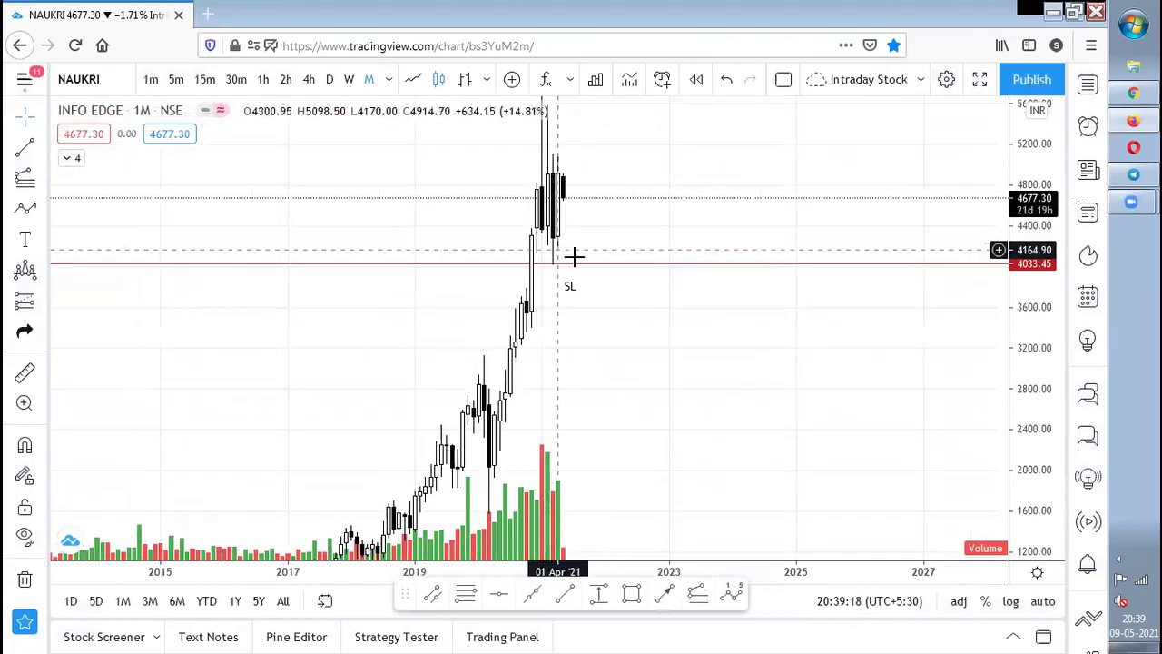
double_click(1047, 347)
scroll(817, 409, up, 2)
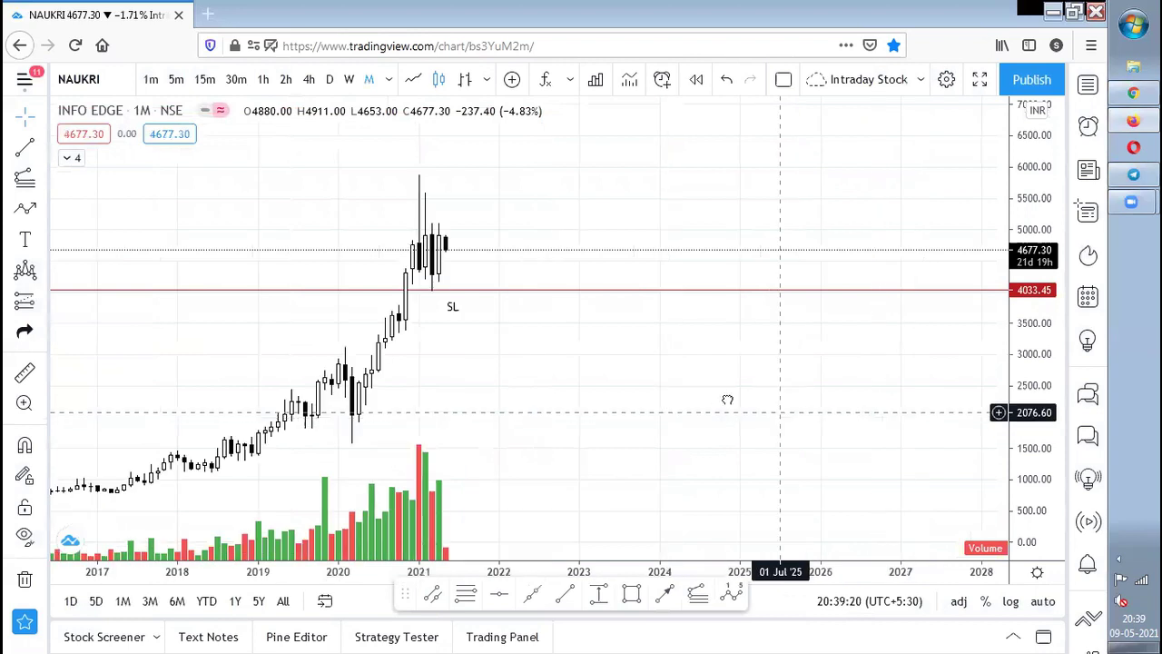
drag(446, 304, 597, 299)
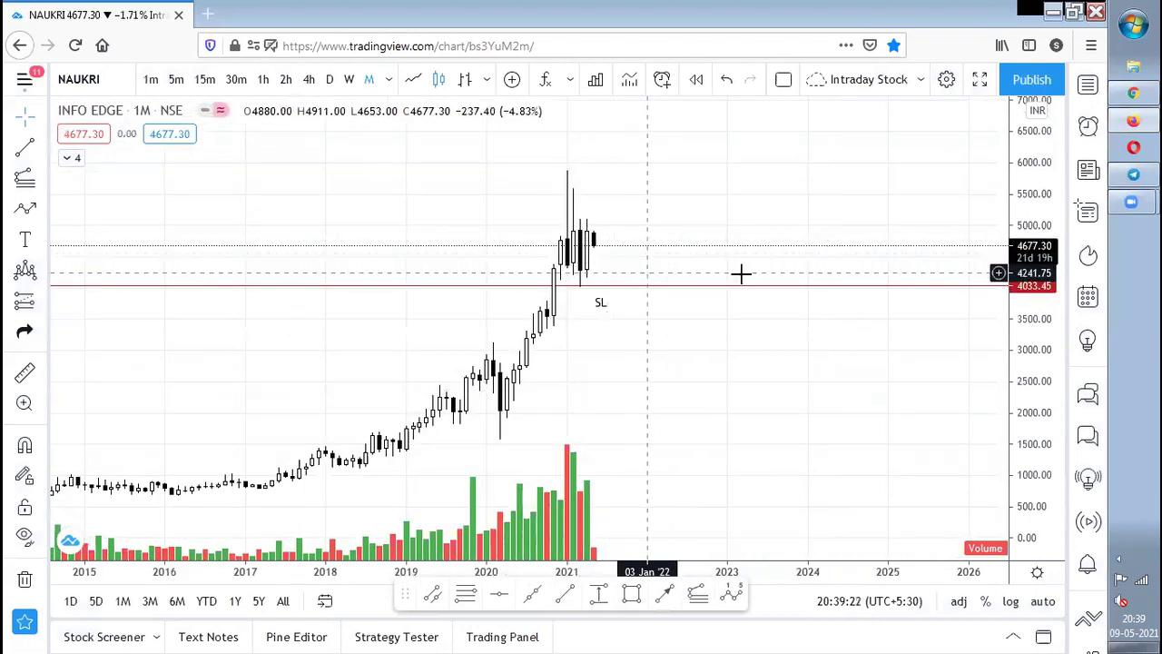
Check the request following NAUKRI in the Telegram discussion and load the NSE stock YESBANK in TradingView.
key(alt+Tab)
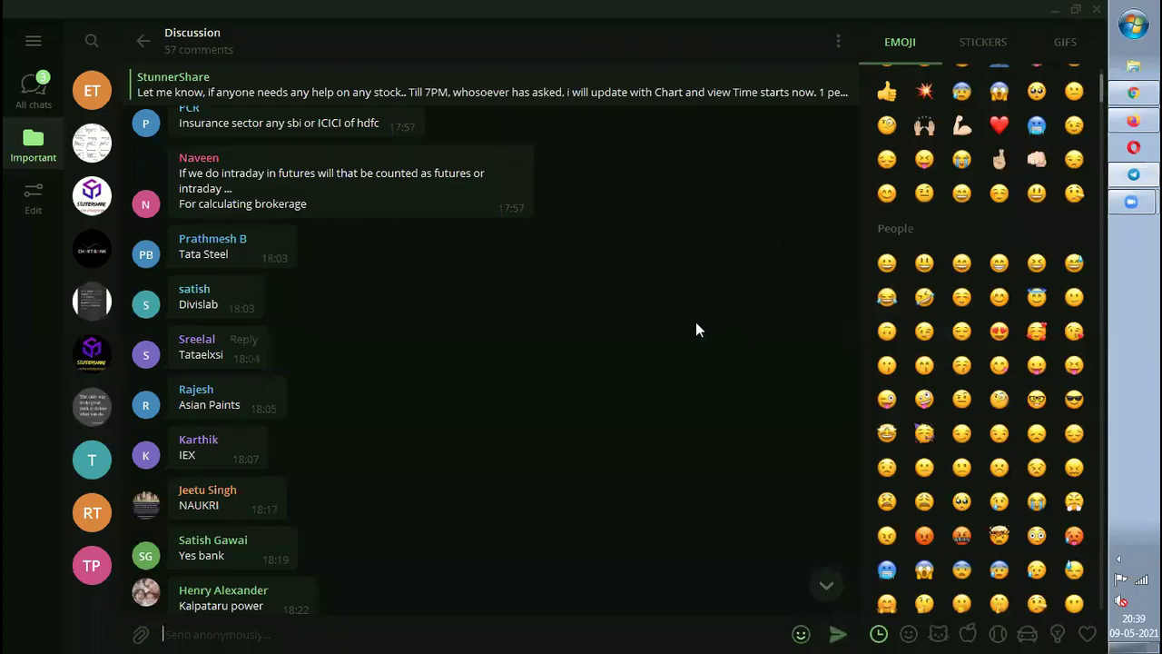
key(alt+Tab)
text(YESB)
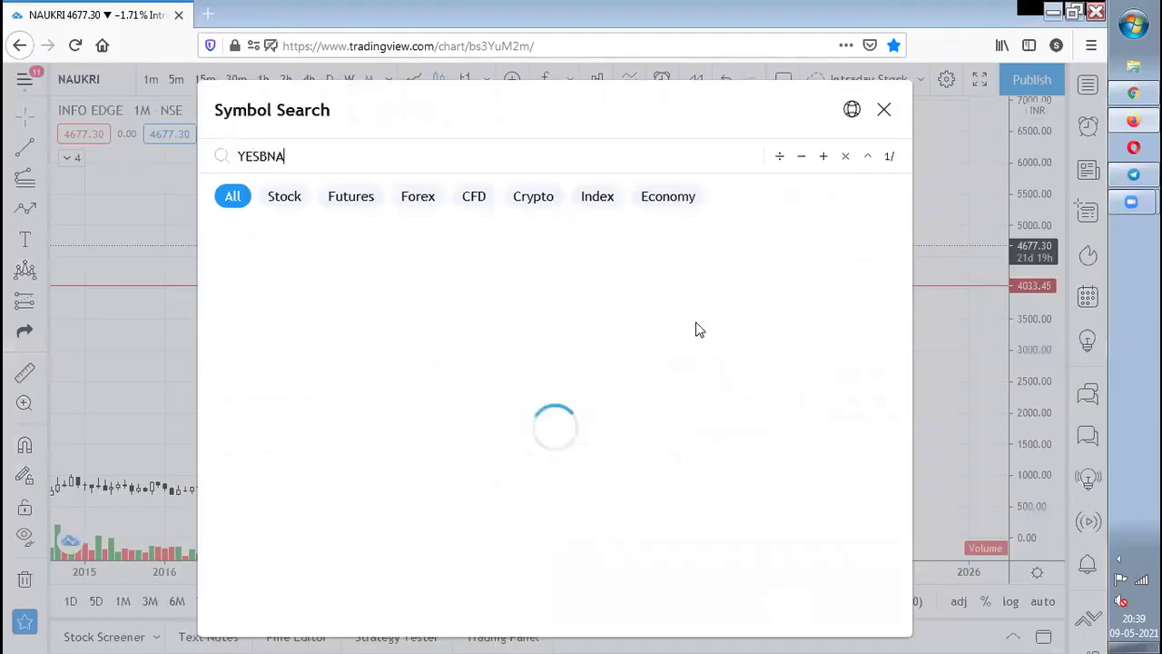
text(NA)
key(BackSpace)
text(NK)
key(Return)
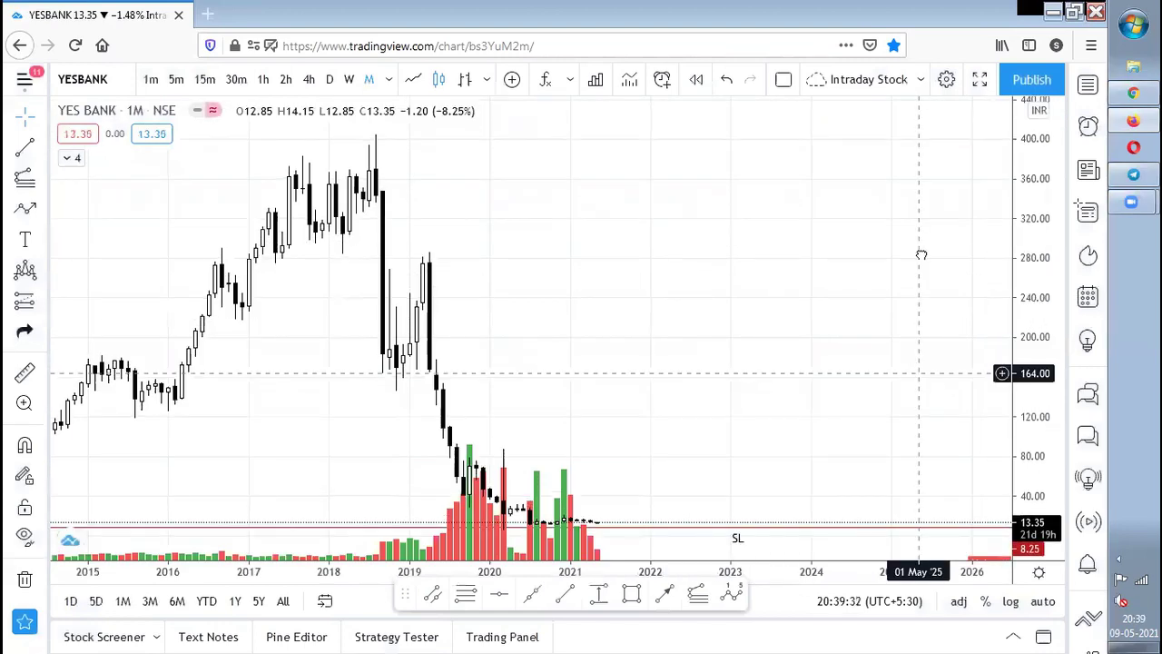
Examine YESBANK's monthly price history since 2006 and its recent candles above the SL line at 8.25.
scroll(921, 254, down, 3)
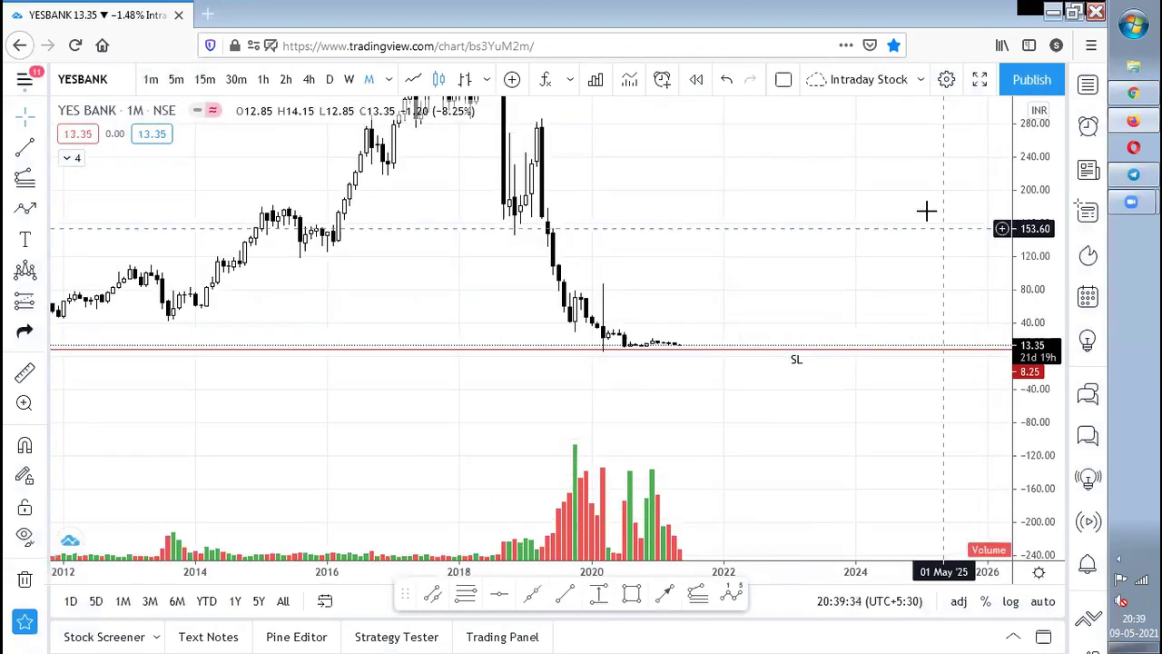
scroll(875, 299, down, 3)
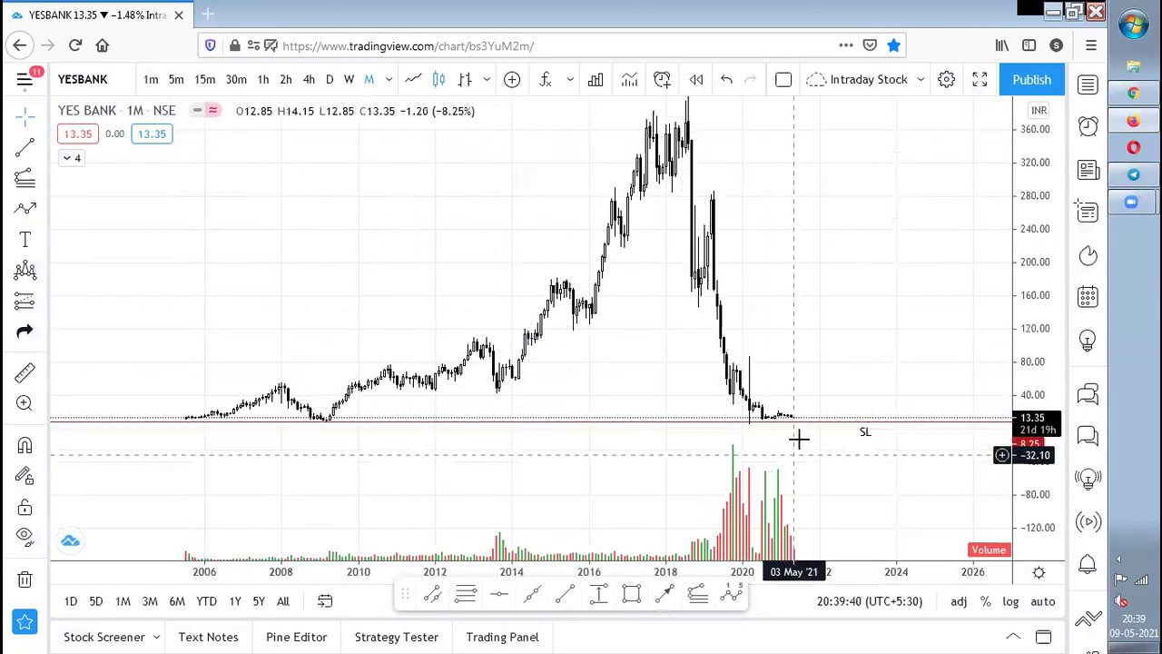
drag(976, 438, 908, 200)
scroll(881, 148, up, 5)
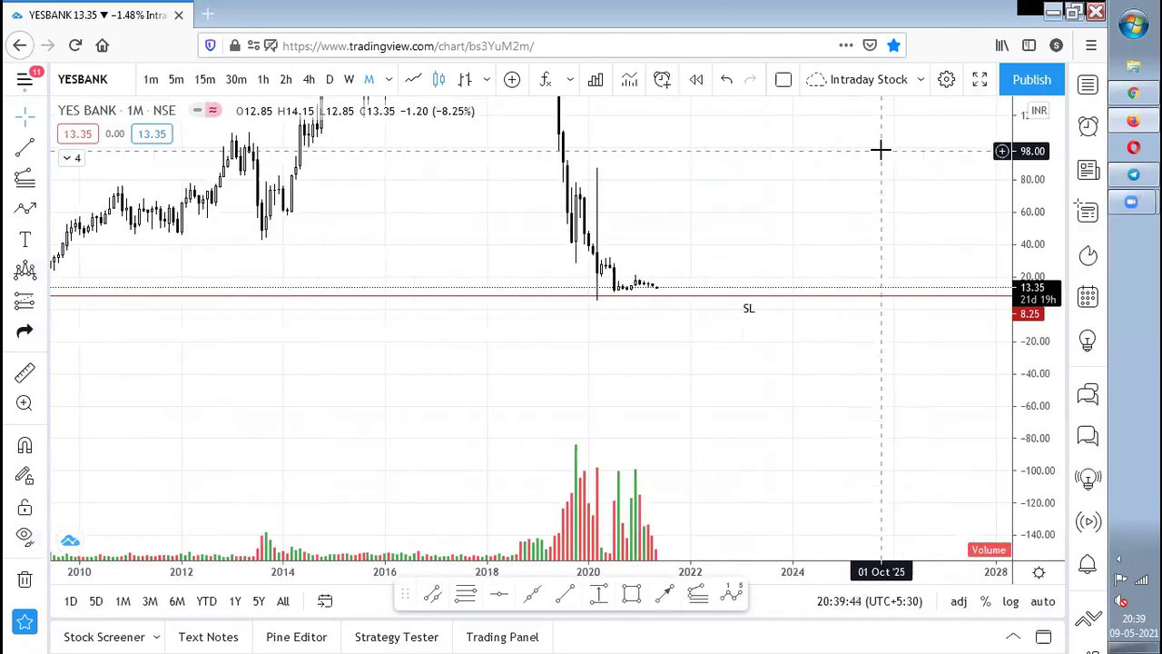
scroll(844, 309, down, 5)
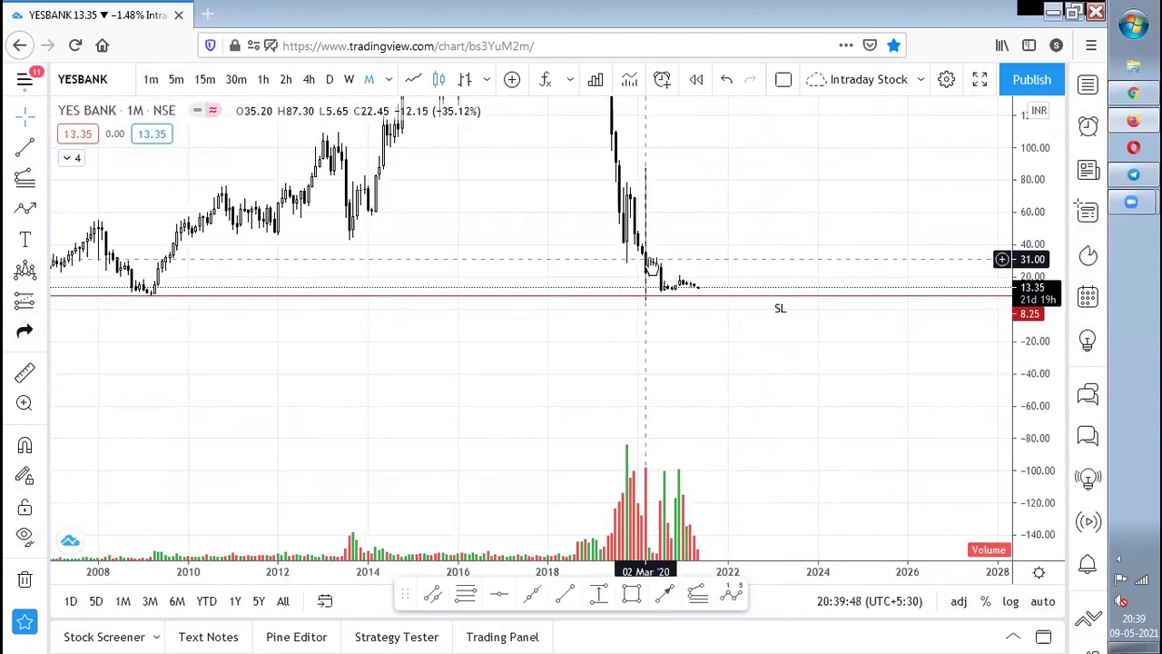
scroll(823, 358, down, 3)
scroll(825, 368, up, 4)
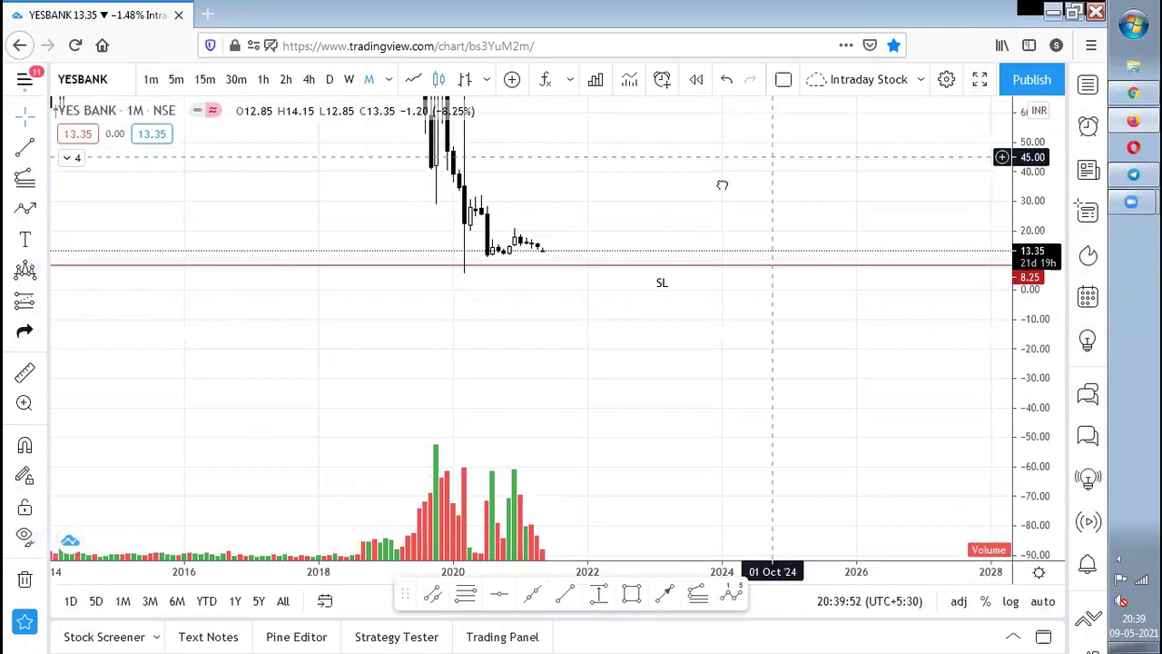
drag(721, 185, 696, 267)
drag(1044, 356, 1043, 223)
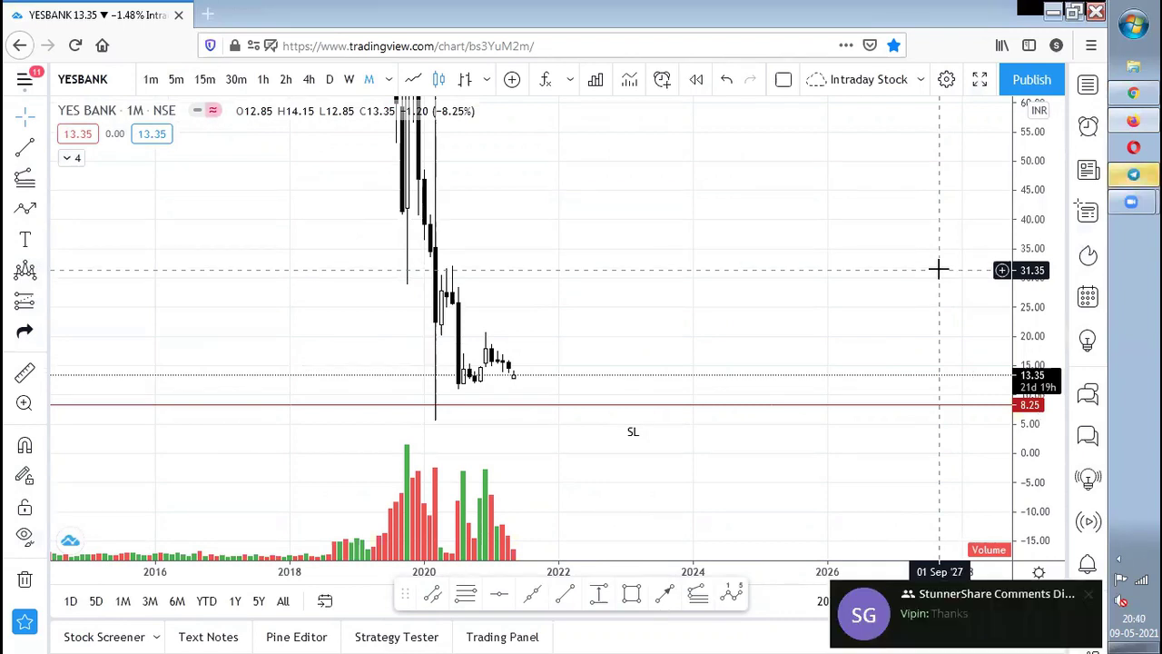
Check the request following Yes Bank in the Telegram discussion and load the NSE stock KALPATPOWR in TradingView.
key(alt+Tab)
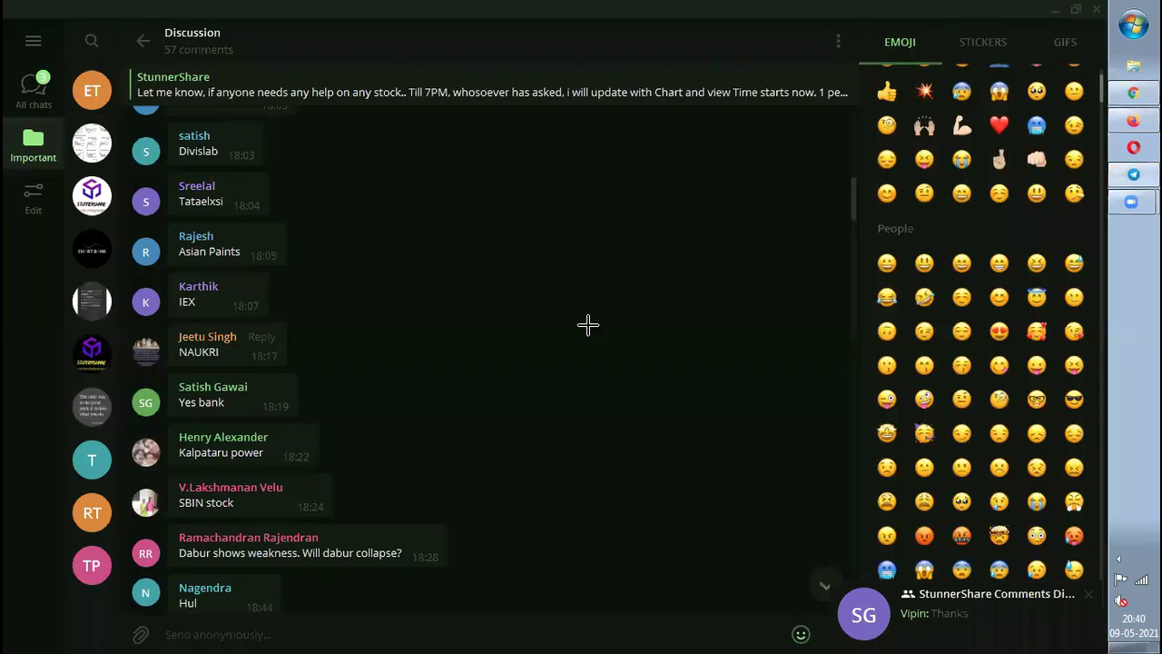
key(alt+Tab)
text(KALPA)
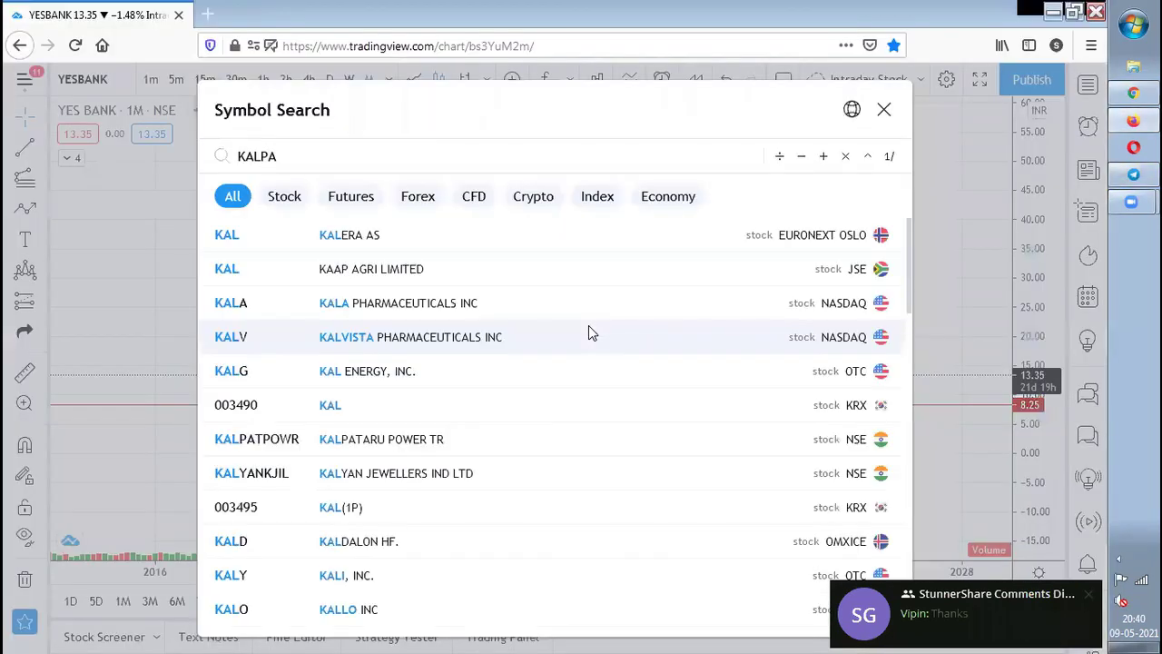
key(Down)
key(Return)
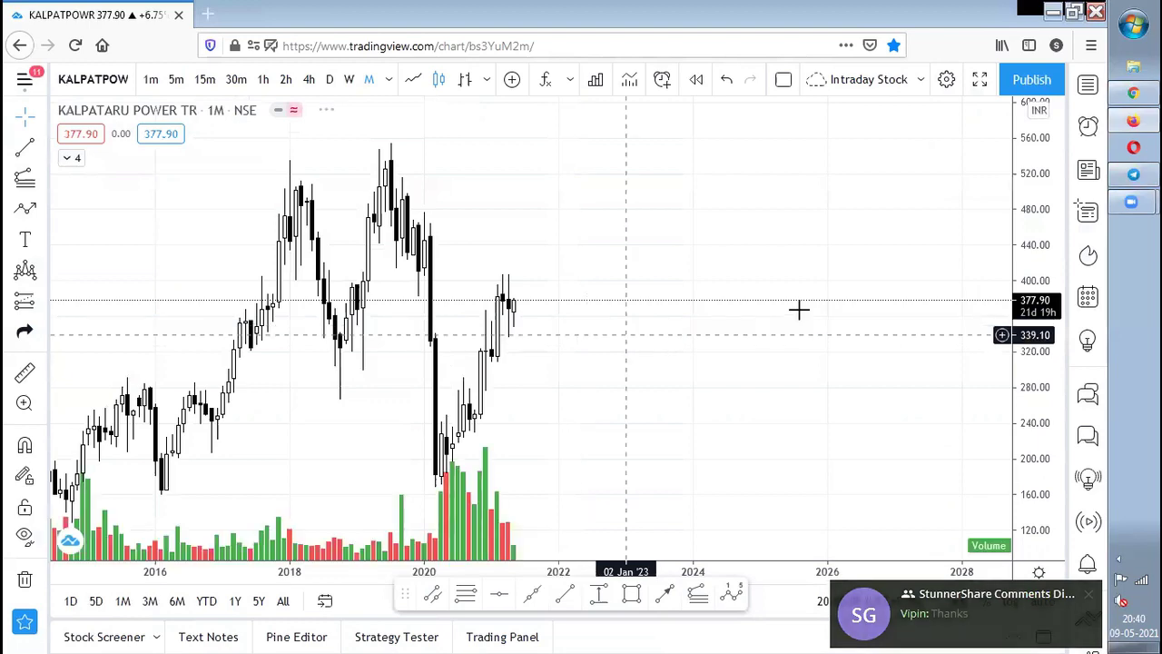
Draw a rectangle around KALPATPOWR's price base from October 2008 to early 2017, between about 49.15 and 247.60.
drag(1038, 314, 993, 485)
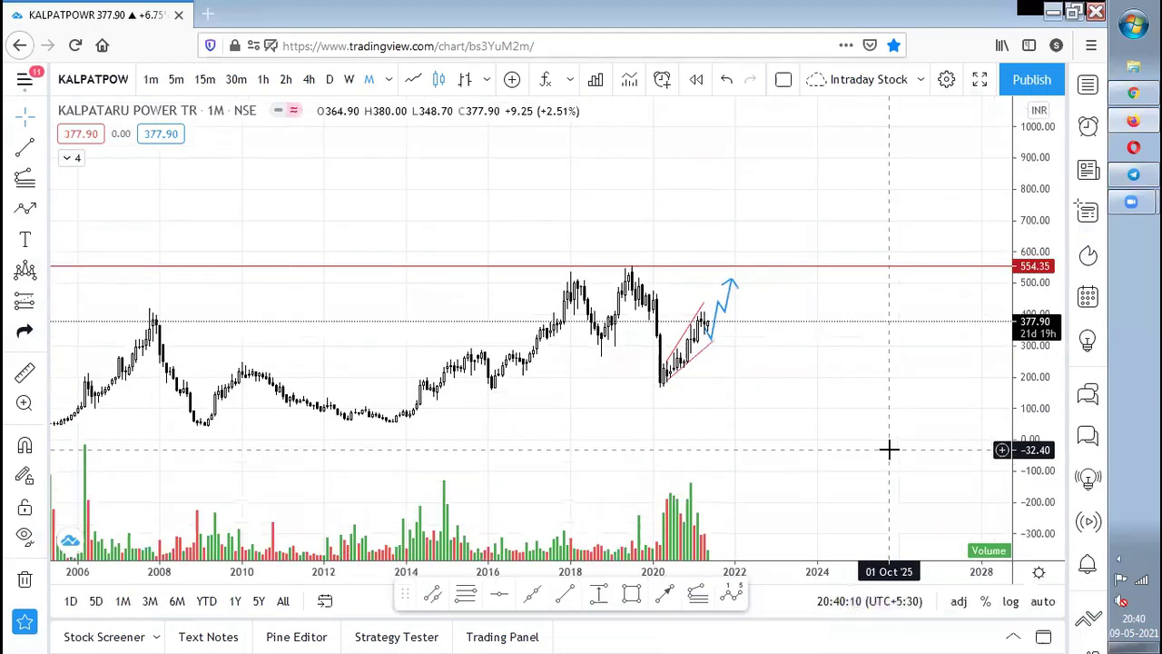
scroll(889, 450, down, 5)
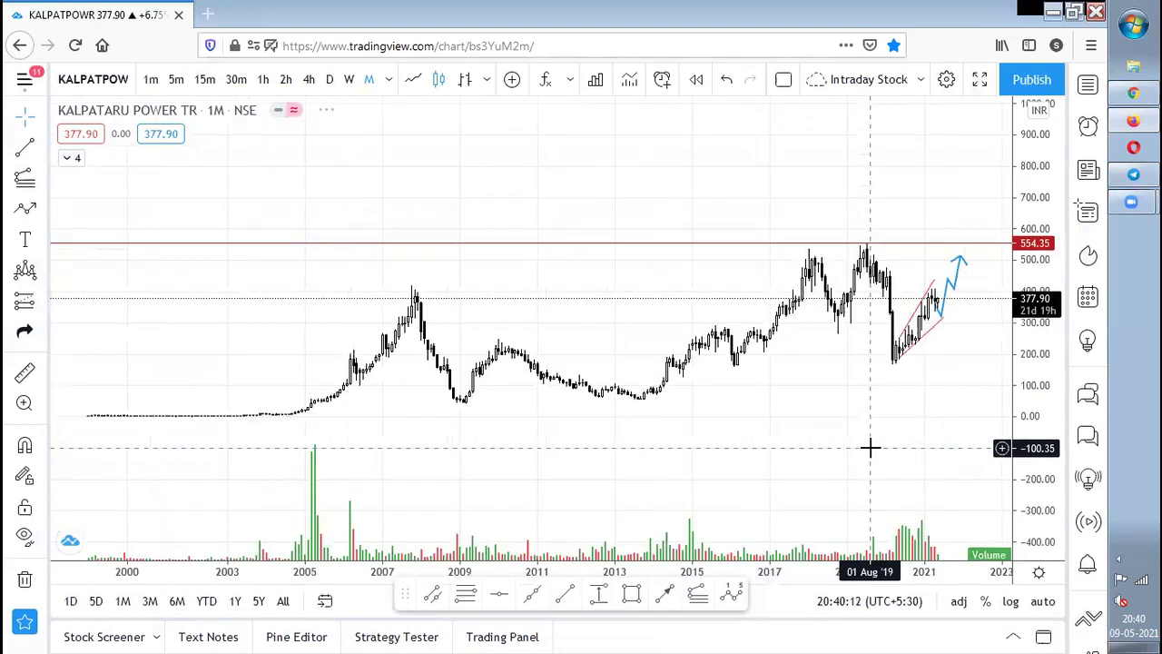
scroll(870, 450, up, 3)
drag(830, 430, 630, 410)
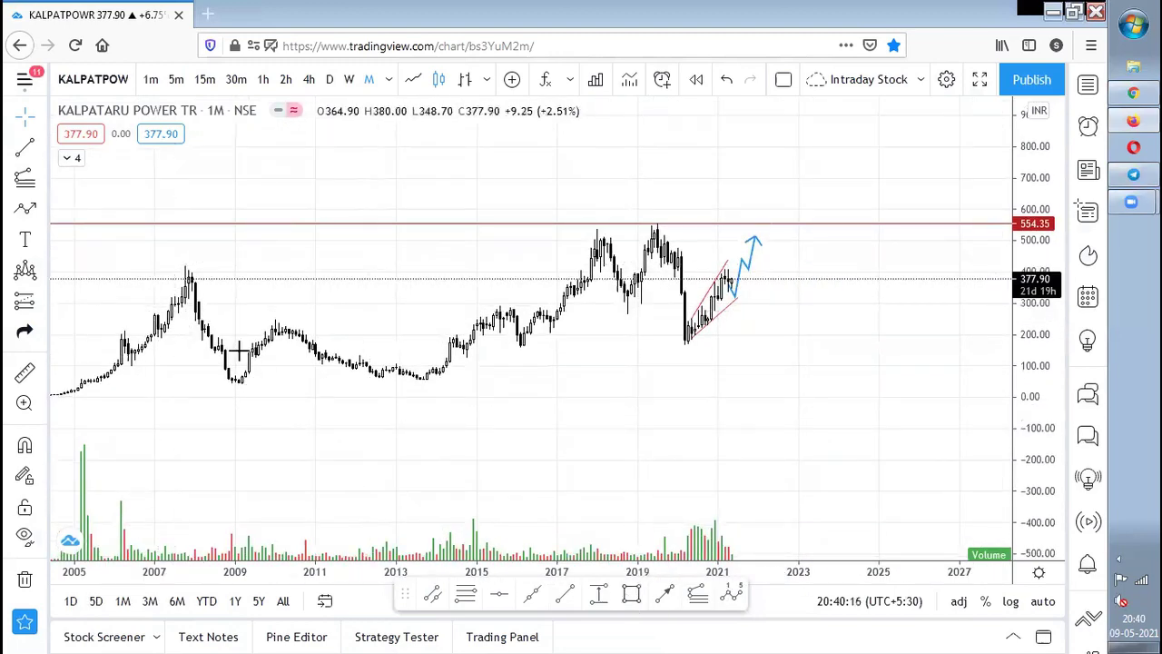
key(alt+shift+r)
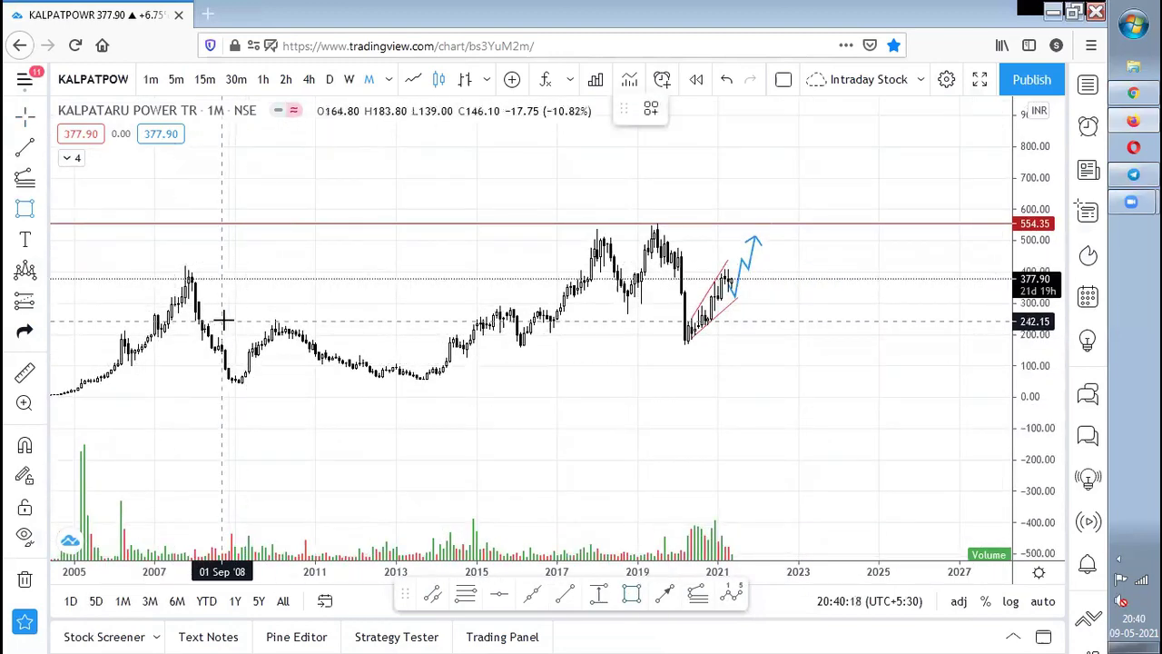
click(223, 320)
click(564, 382)
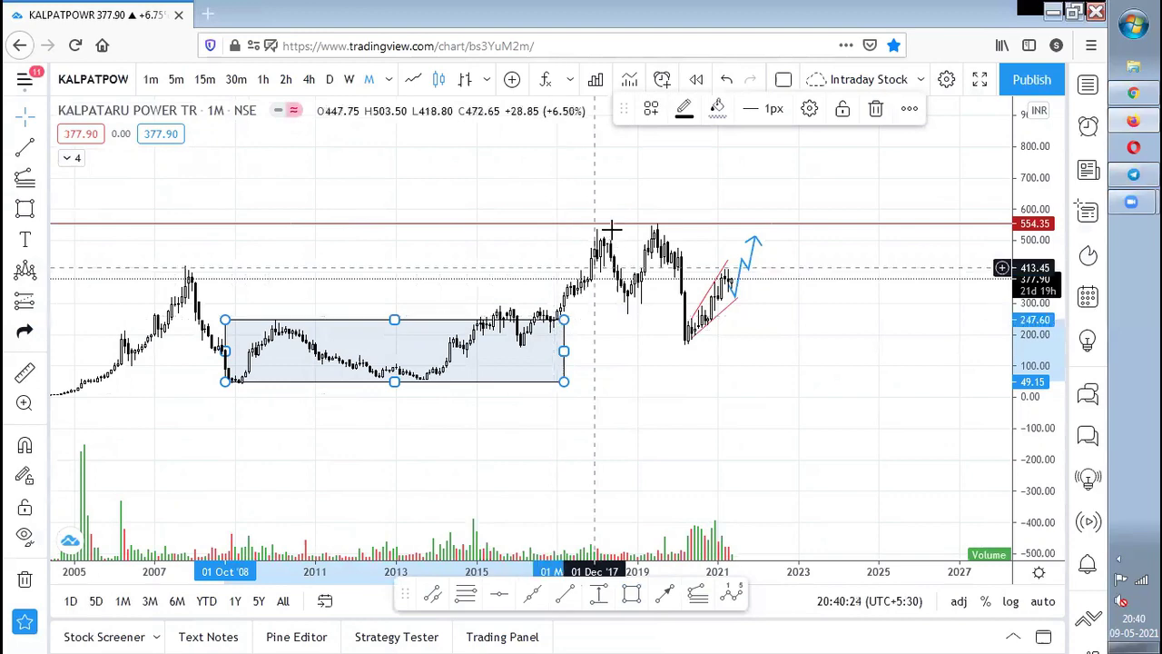
Draw a larger rectangle from May 2007 to June 2024, spanning about 41.00 up to 554.80 at the red resistance line.
click(631, 594)
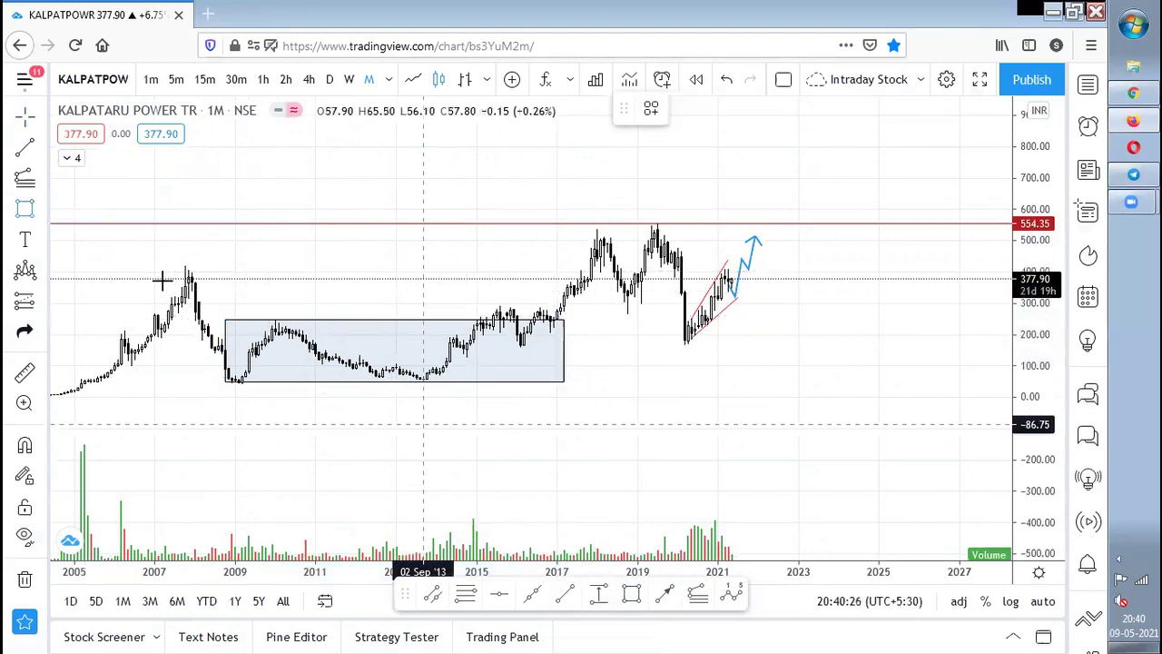
mouse_move(168, 223)
mouse_down()
mouse_move(805, 410)
mouse_move(856, 385)
mouse_up()
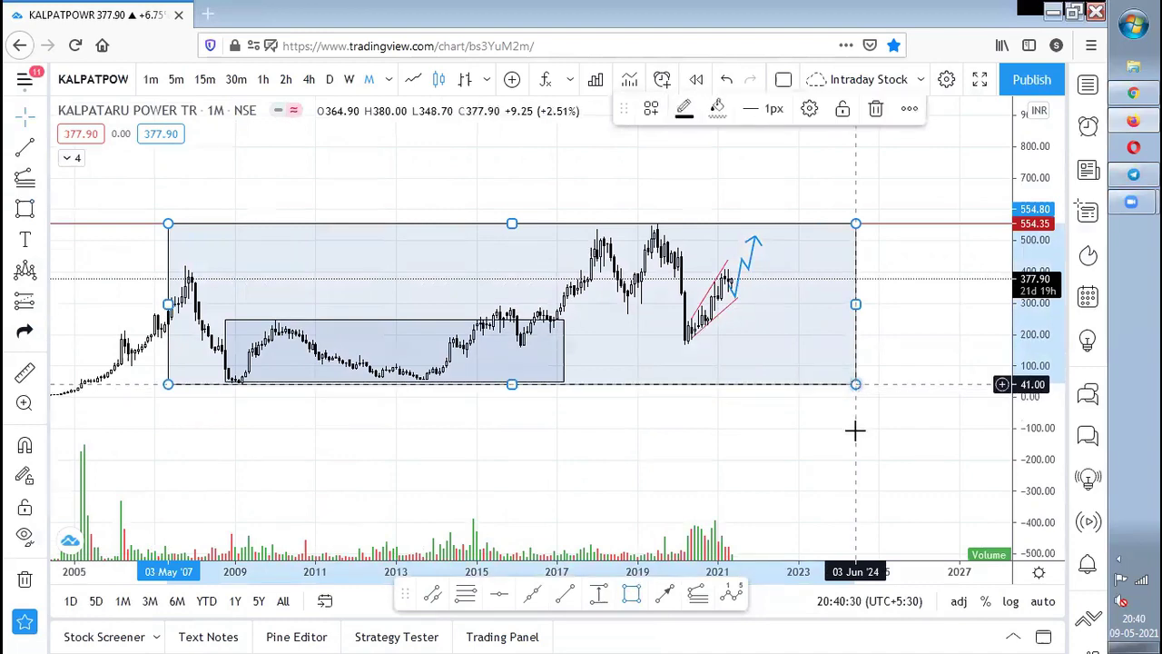
click(814, 499)
Place a horizontal line at about 296.55 across the KALPATPOWR chart, just above the smaller rectangle.
scroll(820, 498, up, 3)
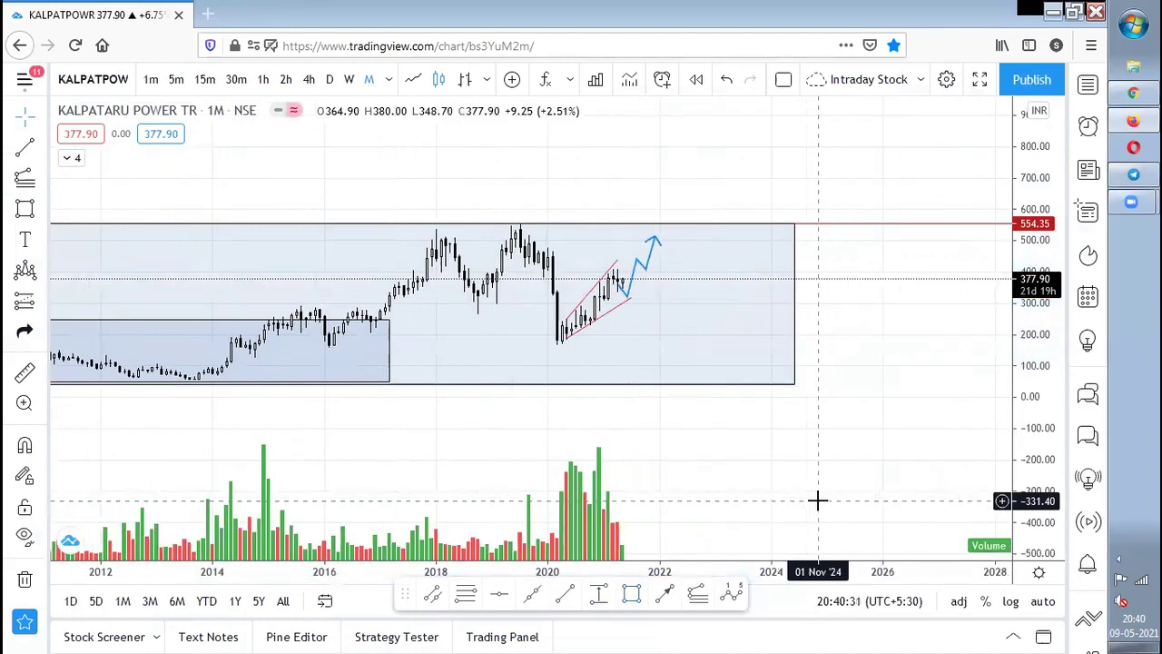
click(632, 303)
scroll(781, 329, down, 2)
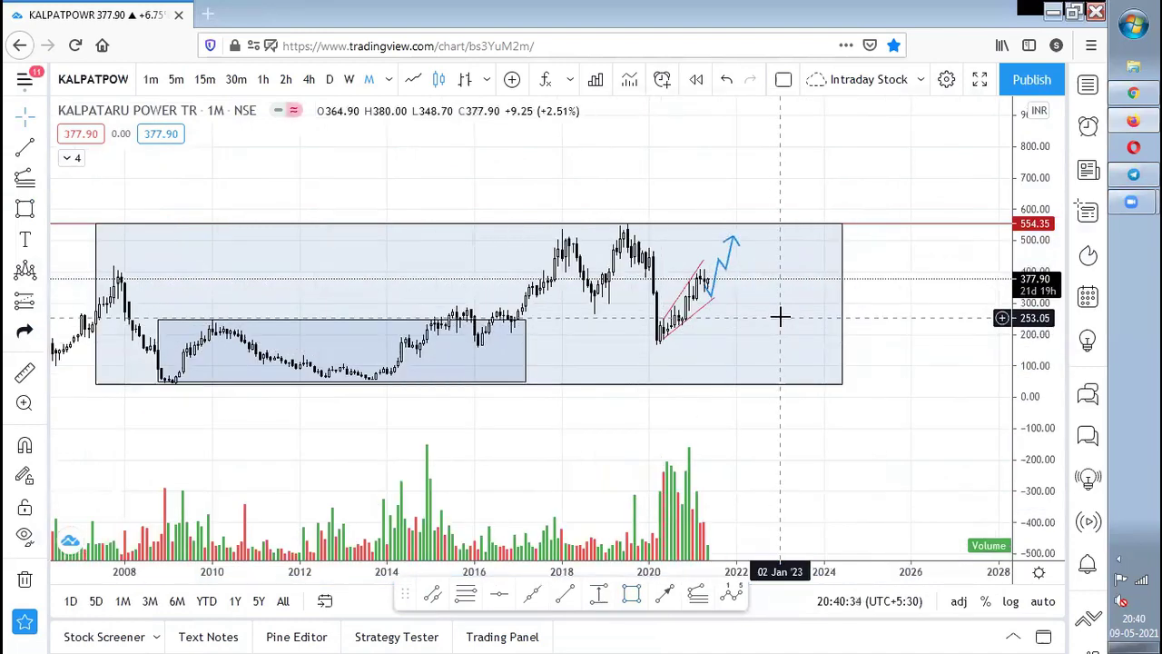
click(810, 384)
click(504, 590)
click(737, 305)
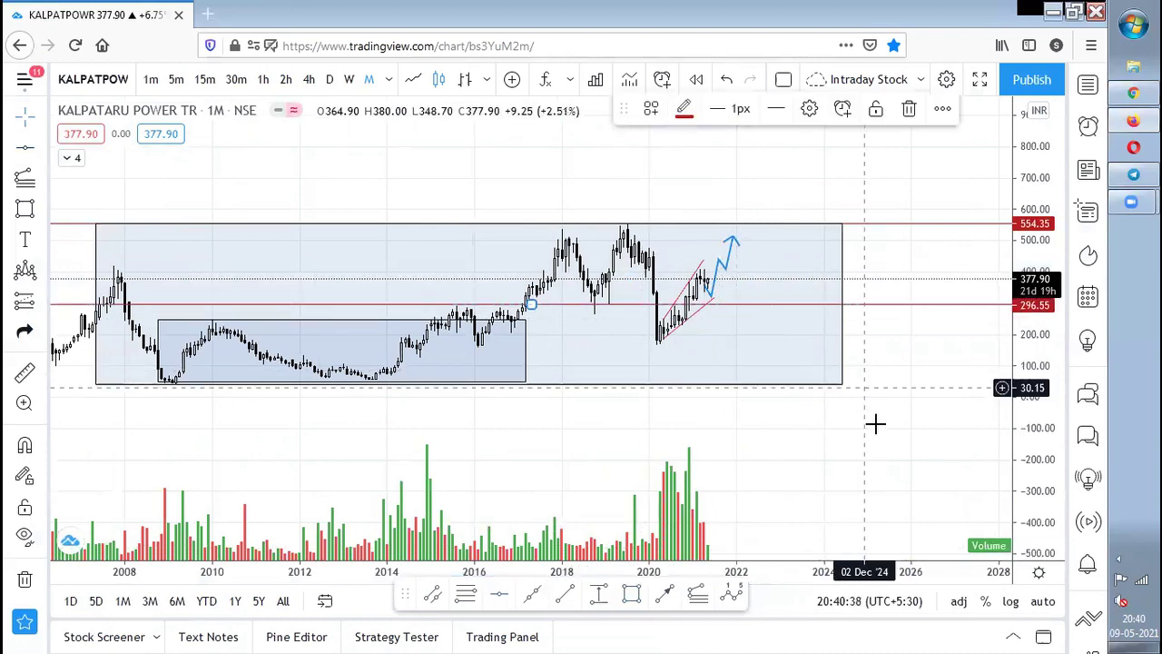
scroll(880, 418, up, 3)
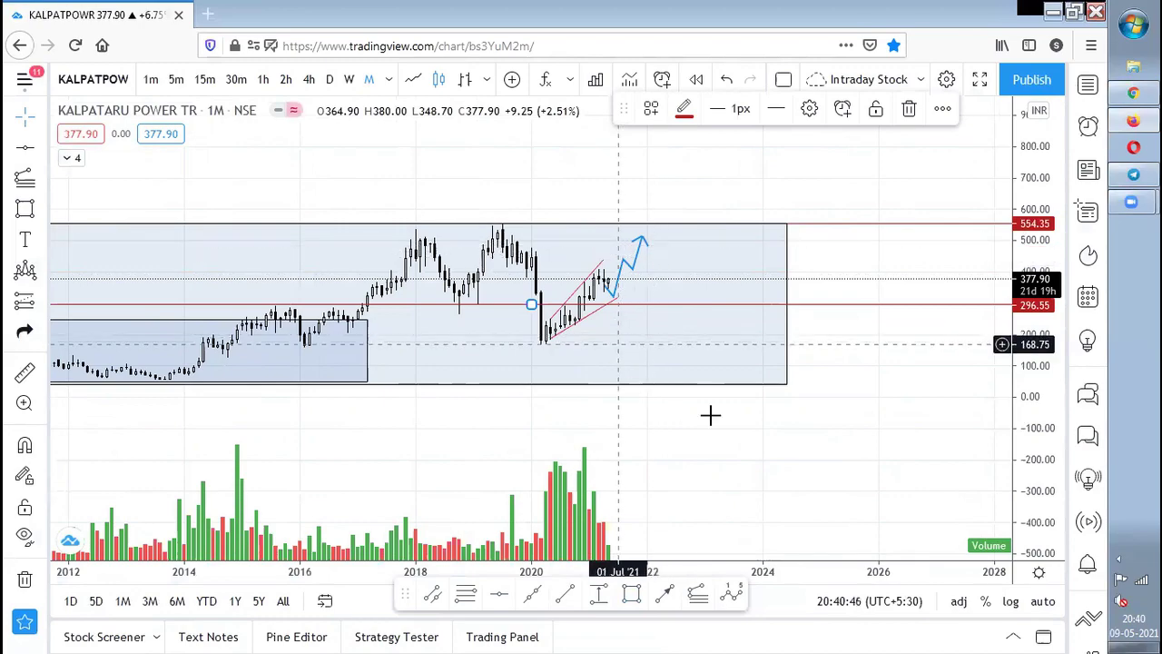
scroll(849, 449, down, 5)
scroll(848, 449, up, 3)
Check the request following Kalpataru Power in the Telegram discussion and load the NSE stock SBIN in TradingView.
key(alt+Tab)
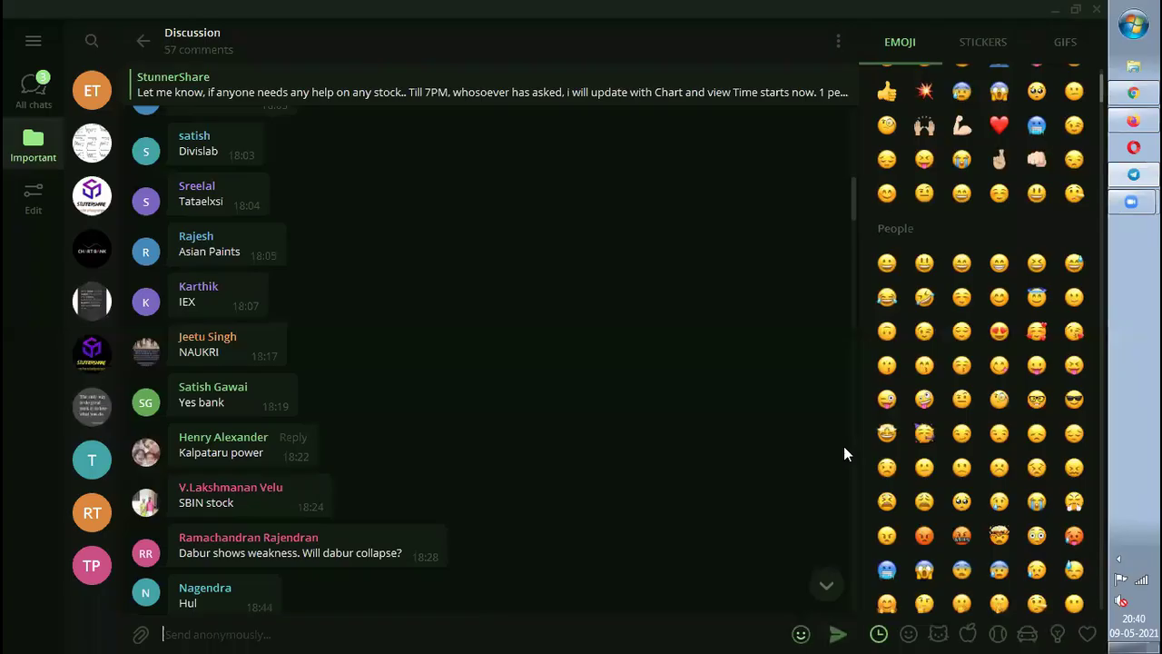
key(alt+Tab)
text(SBIN)
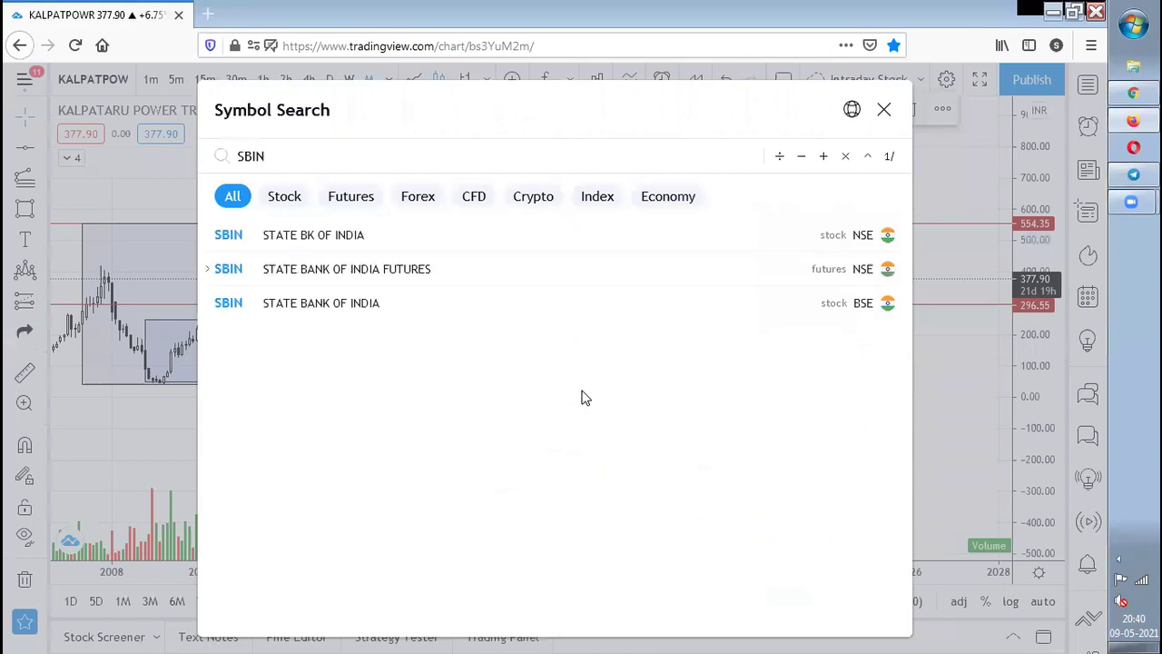
key(Down)
key(Return)
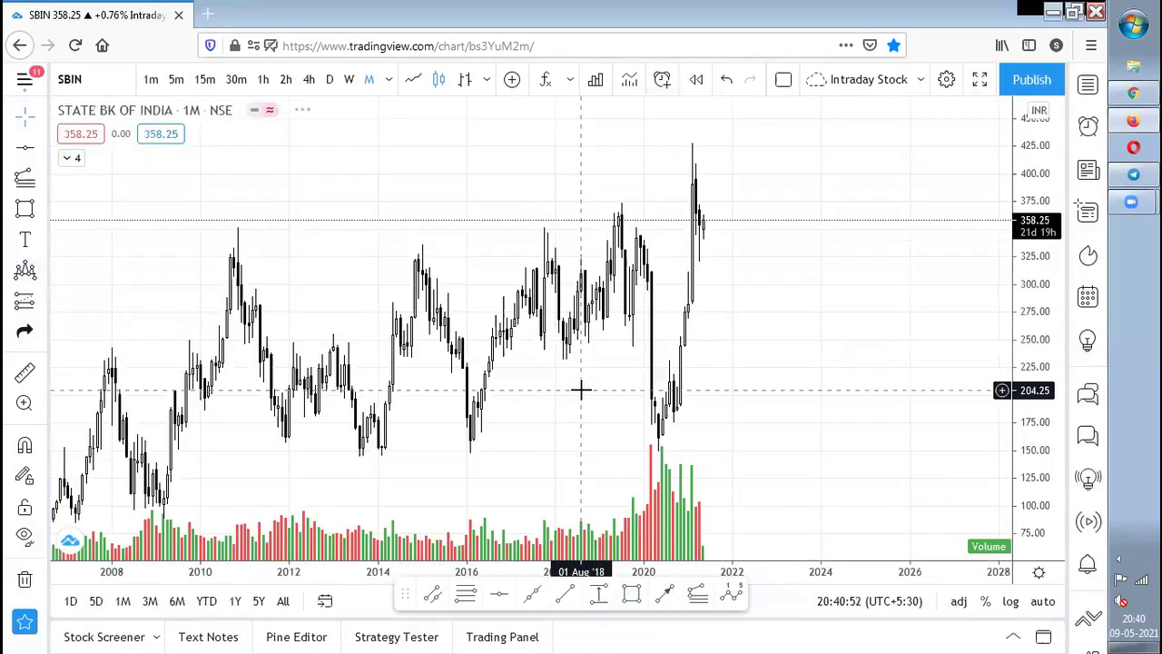
Try a rising parallel channel over SBIN's monthly swings from about 347.25 in December 2010 to 447.10 in January 2023, and delete it.
scroll(930, 408, down, 4)
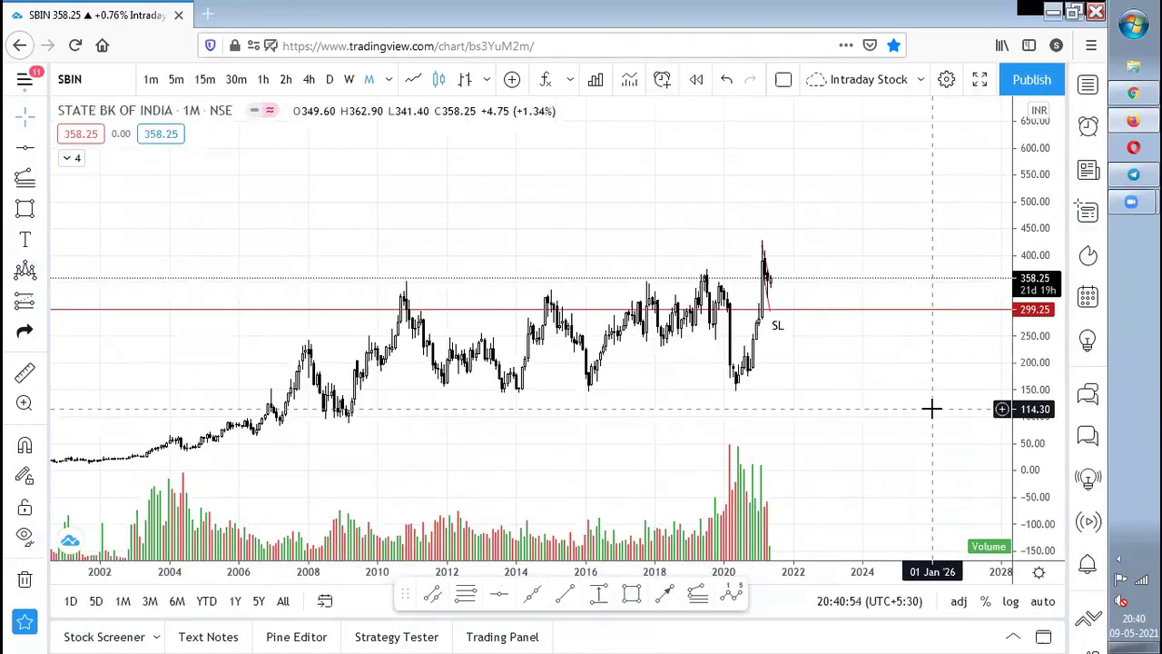
scroll(921, 423, up, 2)
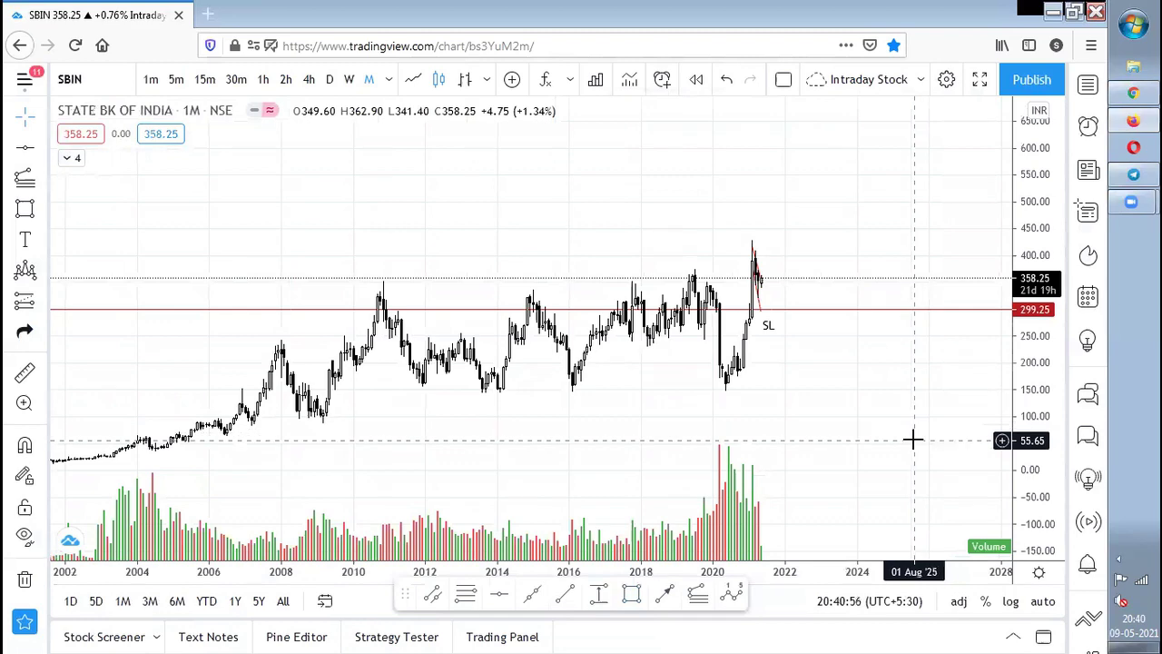
scroll(841, 337, up, 2)
scroll(854, 315, down, 2)
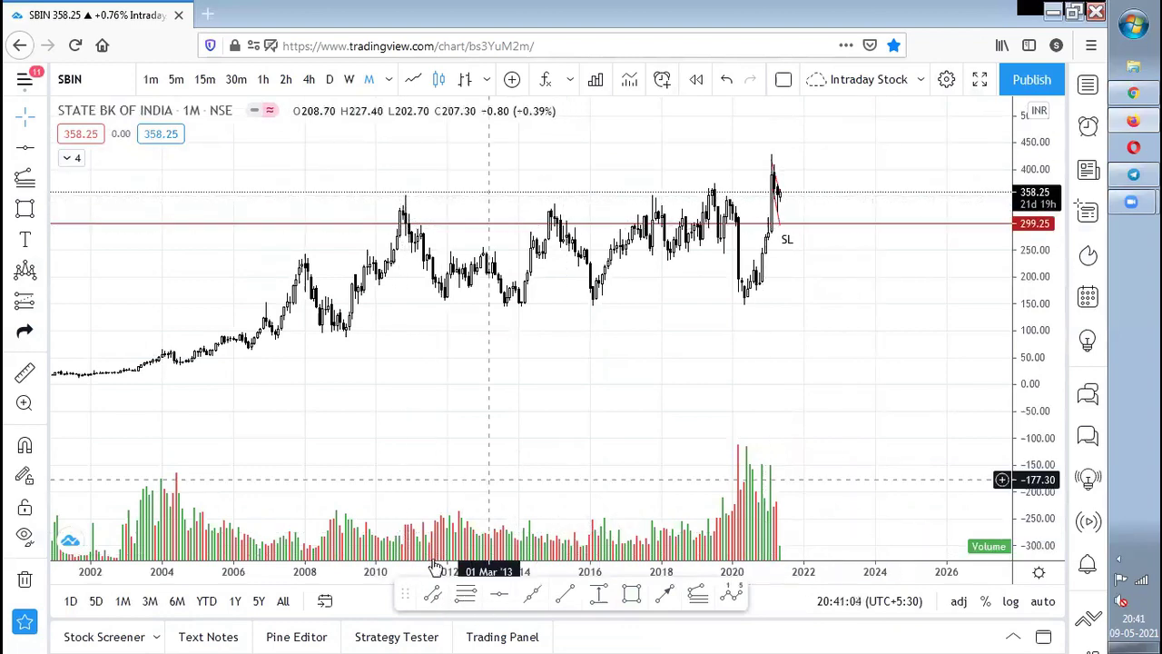
click(432, 593)
click(409, 201)
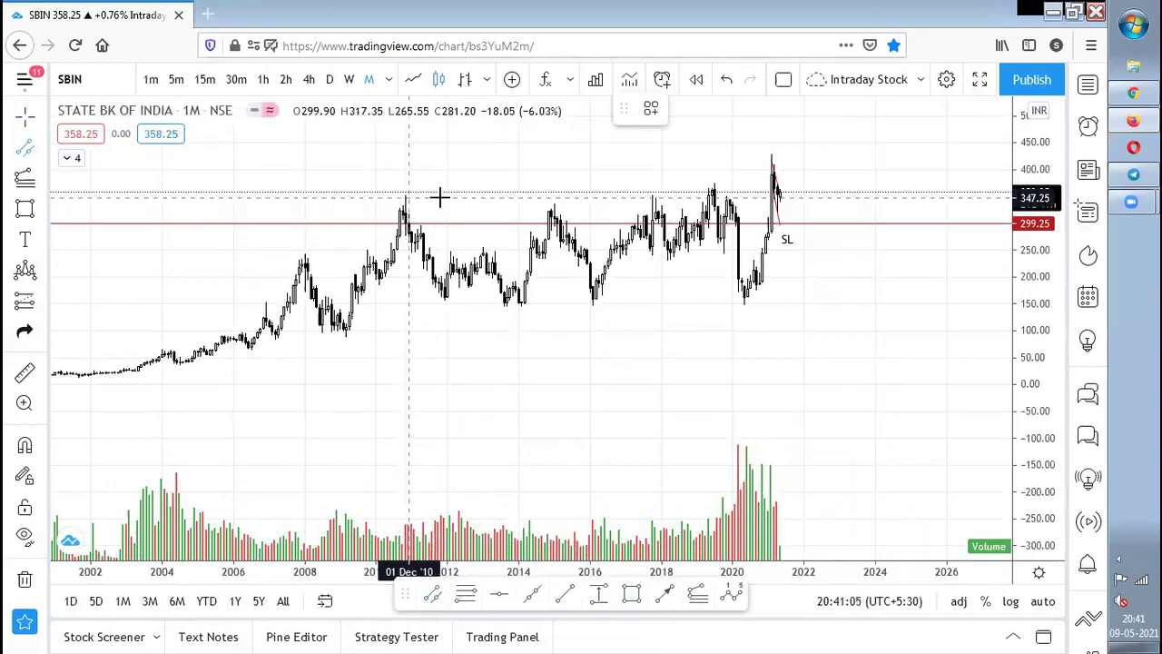
click(839, 147)
click(856, 278)
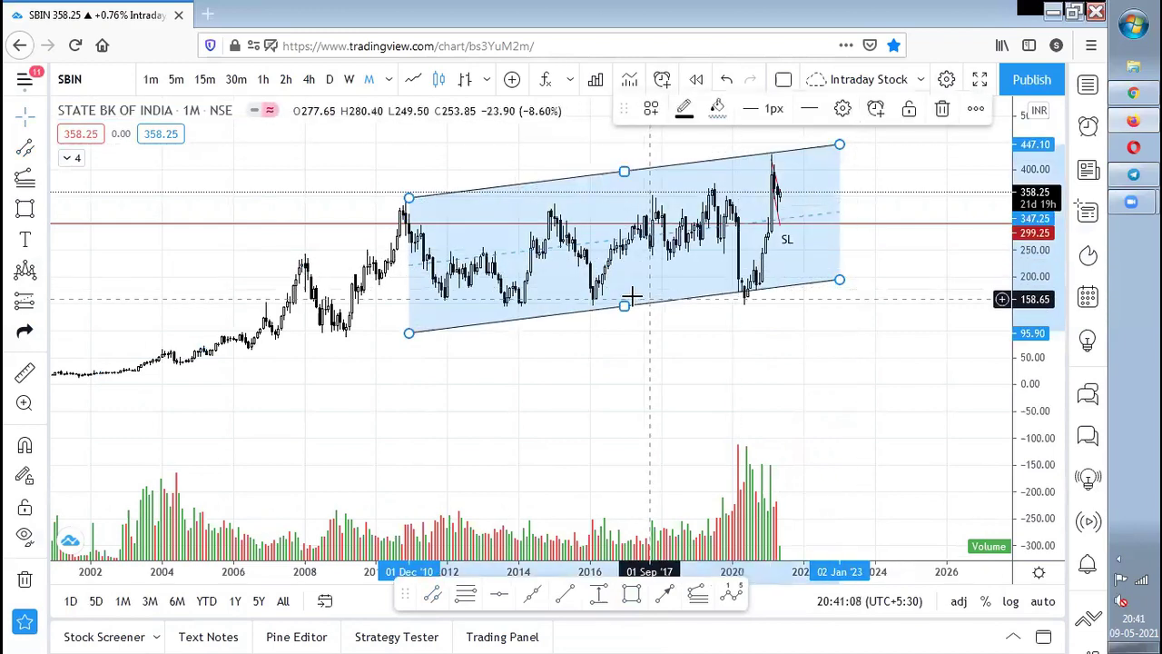
scroll(624, 302, up, 5)
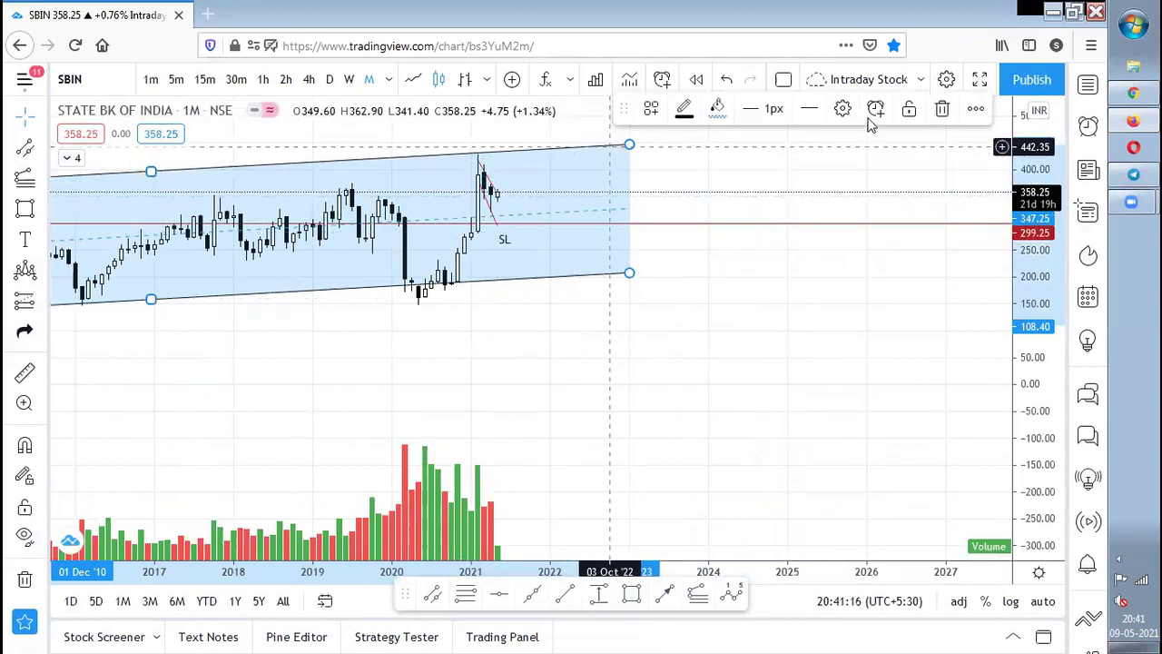
click(942, 109)
Review SBIN's long-term monthly swings and switch the chart to the weekly timeframe.
scroll(841, 278, down, 5)
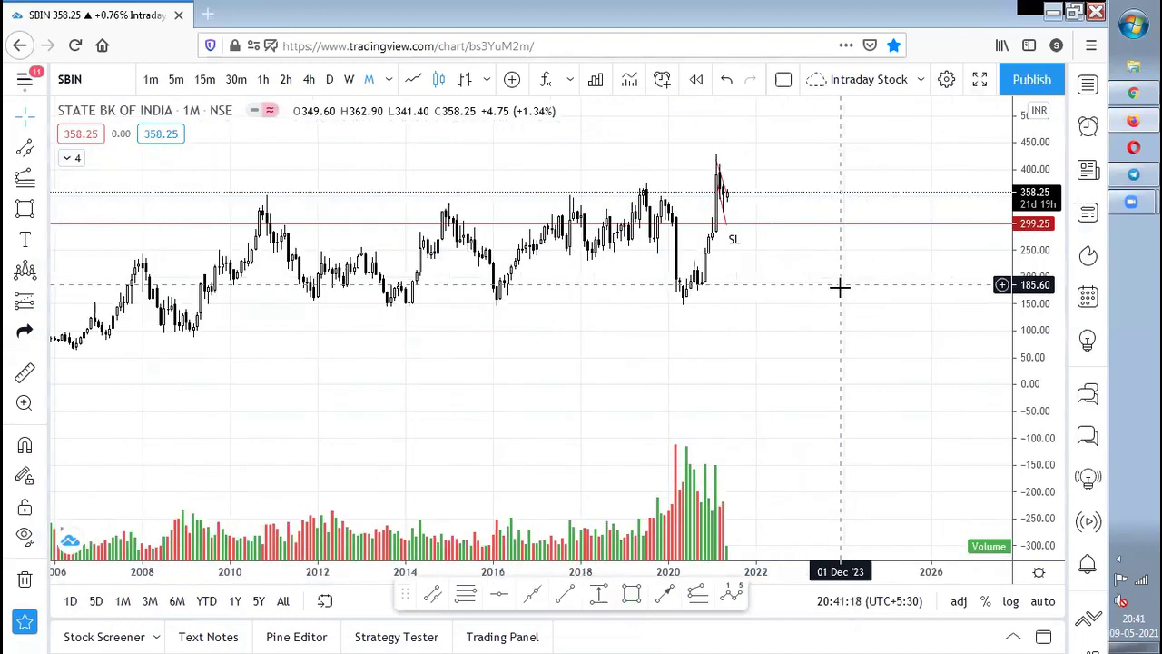
scroll(755, 399, down, 3)
scroll(784, 397, up, 6)
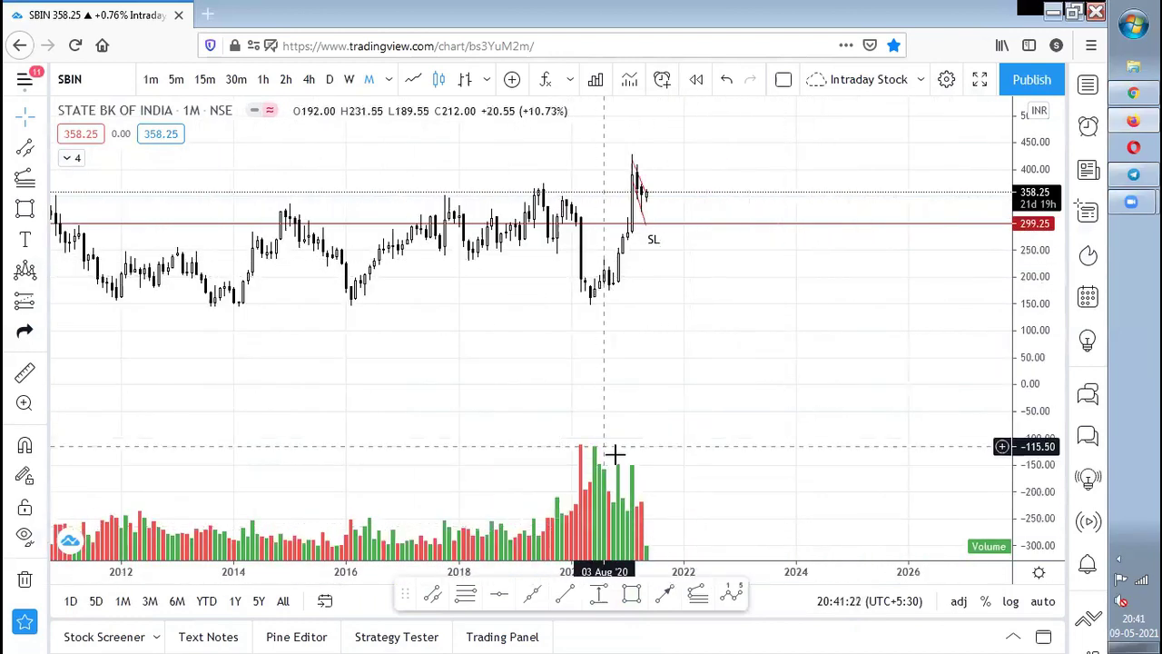
click(349, 79)
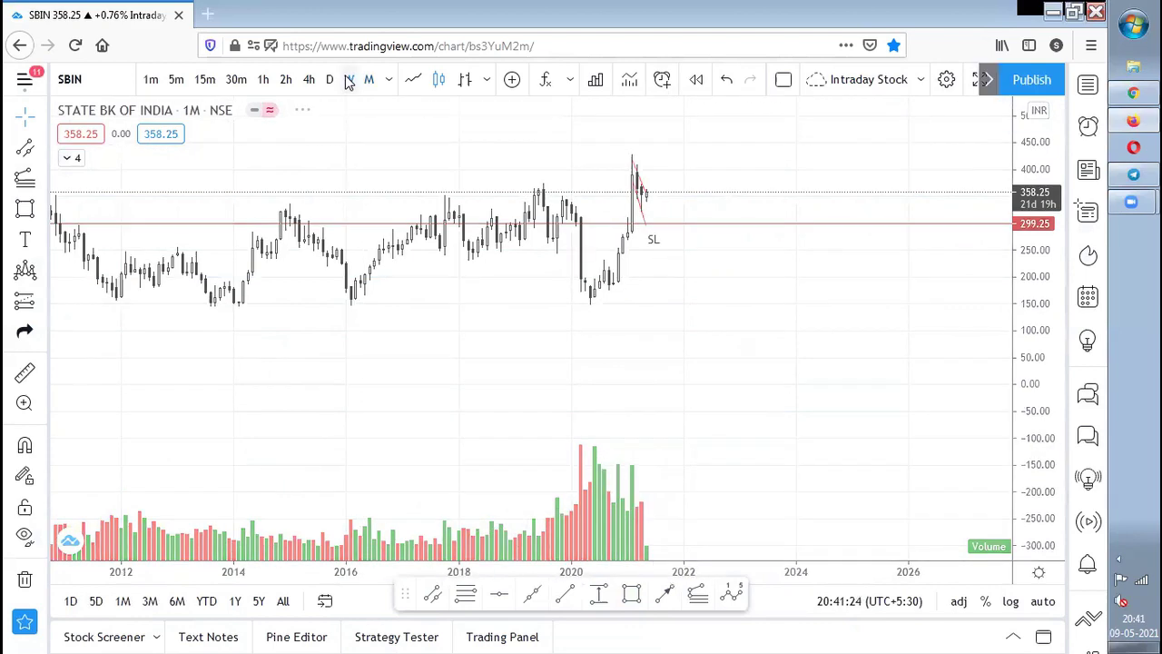
Examine SBIN's weekly candles inside the falling wedge above the SL line at 299.25 and the preceding price history.
scroll(803, 332, down, 2)
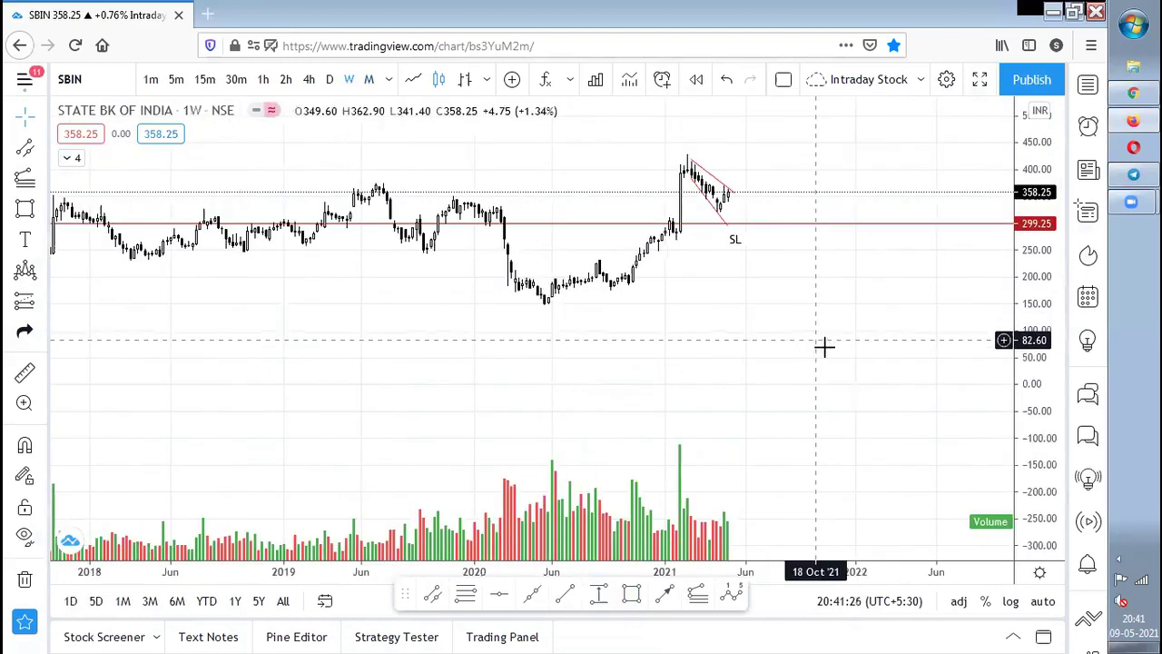
scroll(844, 358, down, 2)
scroll(931, 389, up, 5)
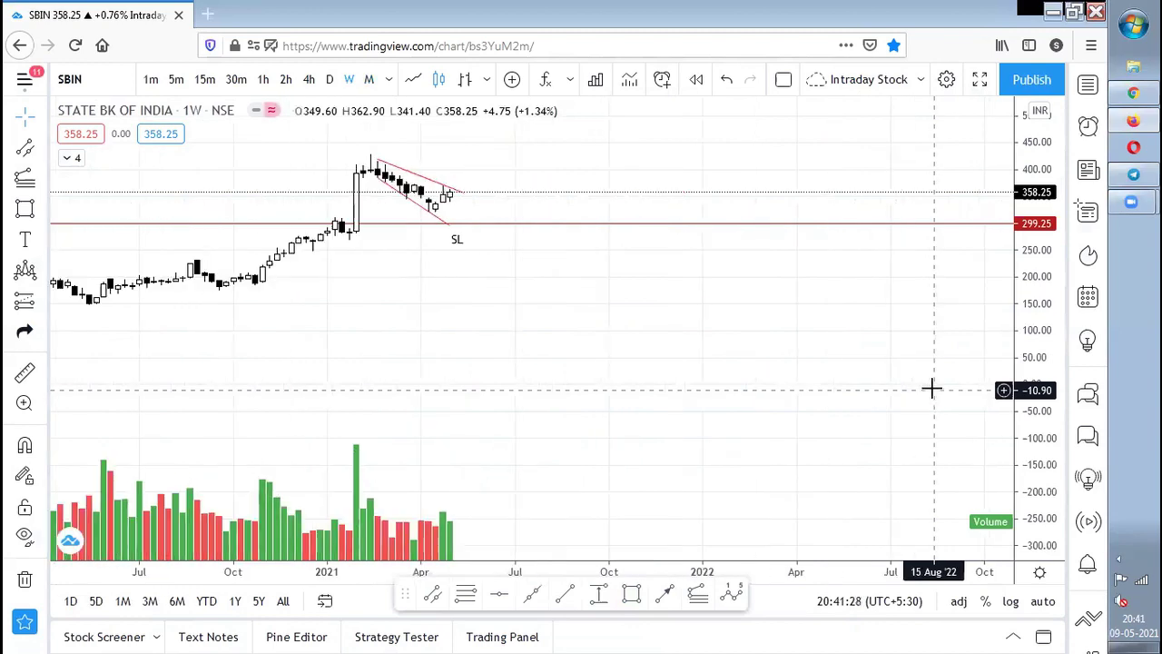
scroll(888, 399, down, 4)
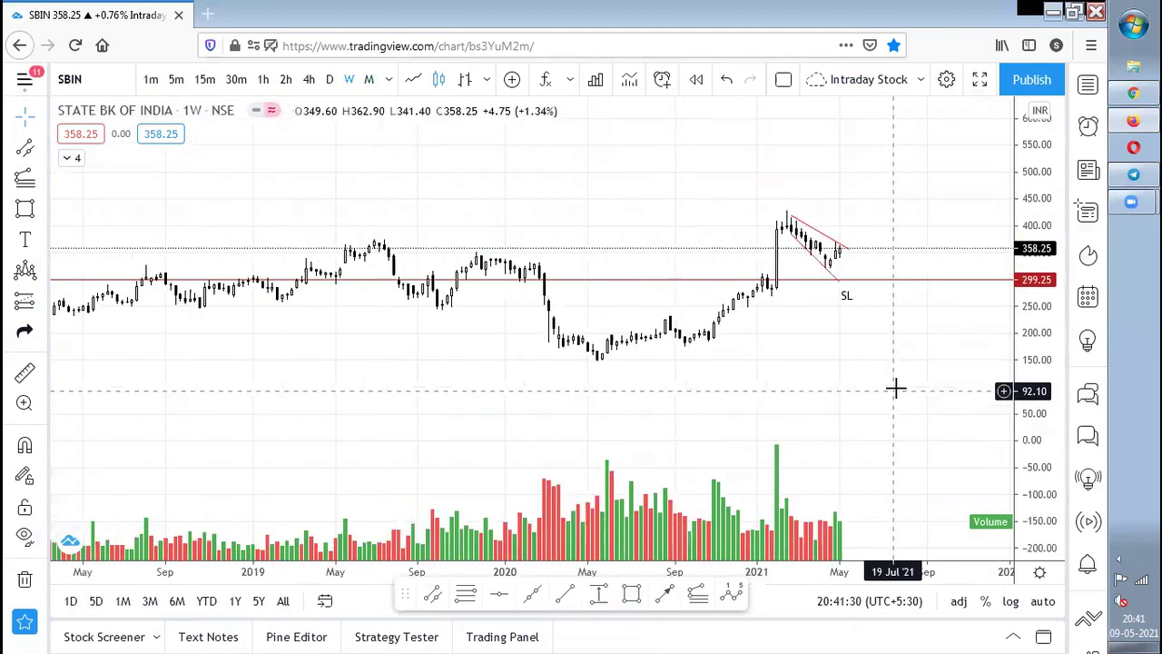
scroll(896, 388, down, 2)
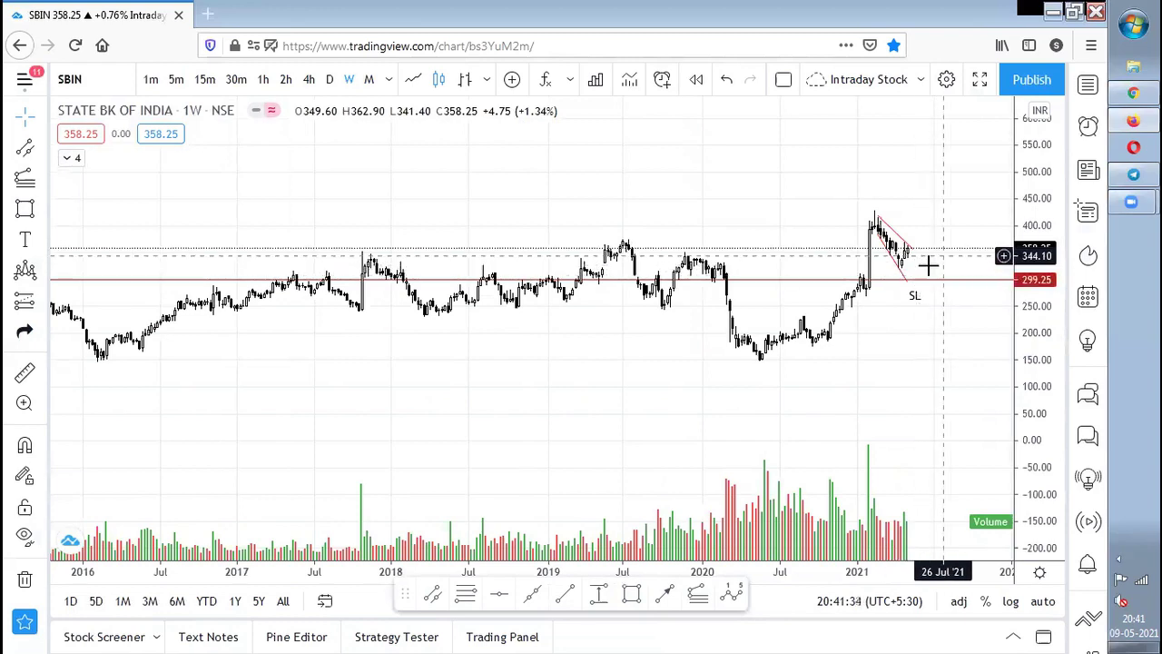
scroll(926, 272, up, 3)
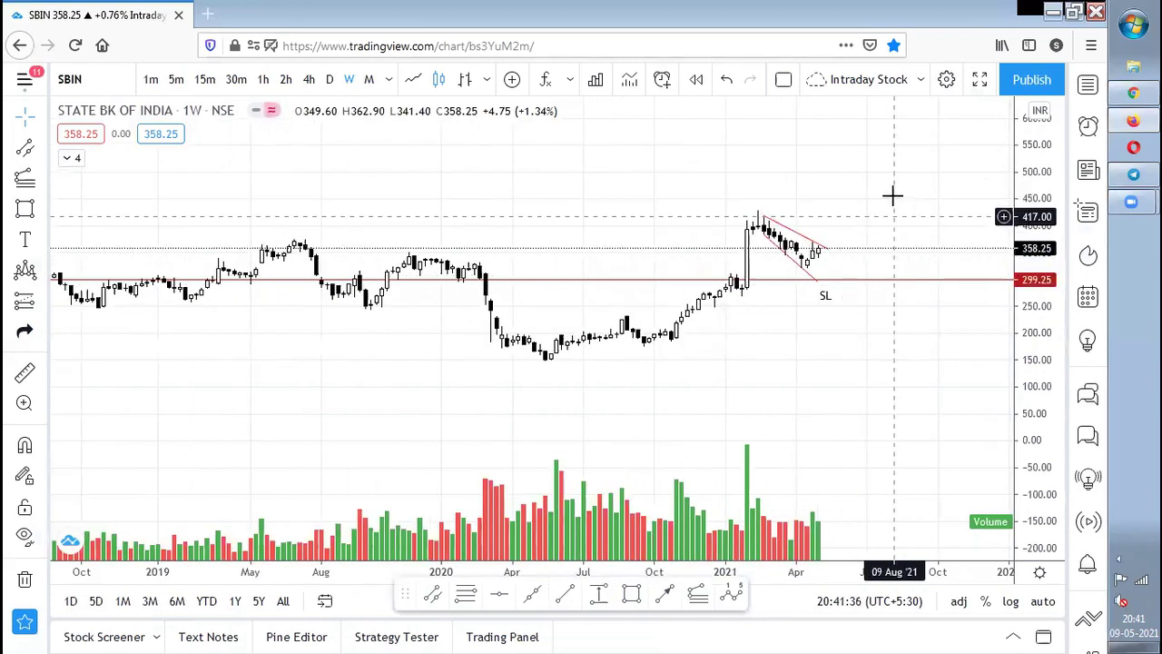
drag(858, 209, 718, 226)
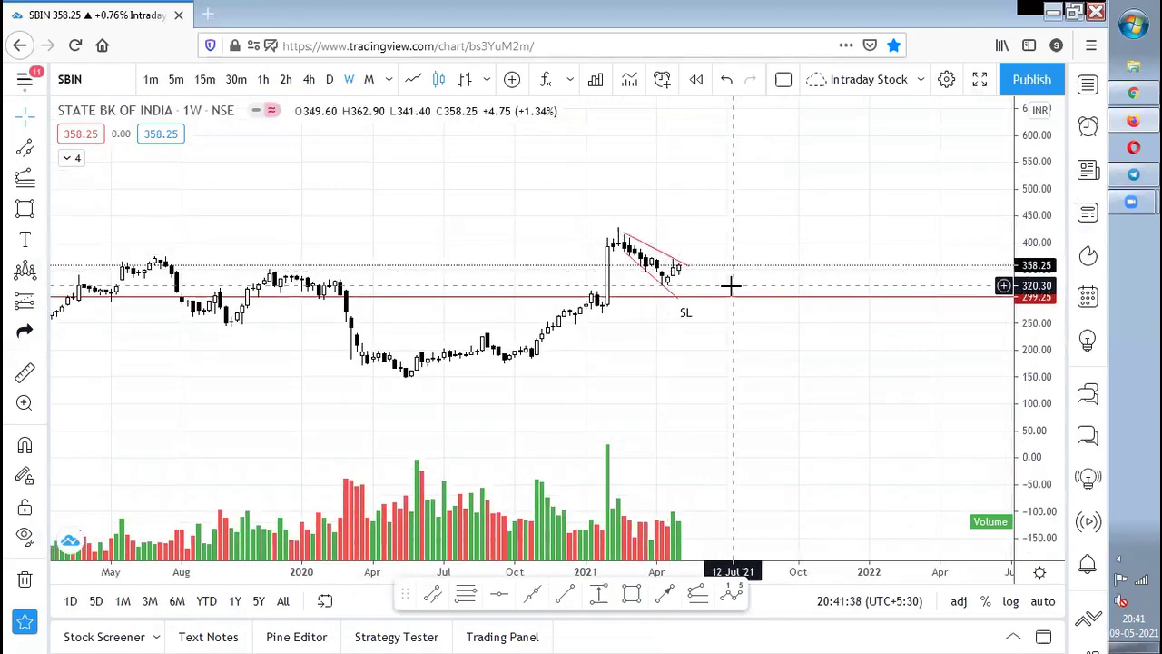
scroll(731, 287, down, 5)
Check the request following SBIN in the Telegram discussion, load the NSE stock DABUR in TradingView and focus on its 2020–2021 wedge.
key(alt+Tab)
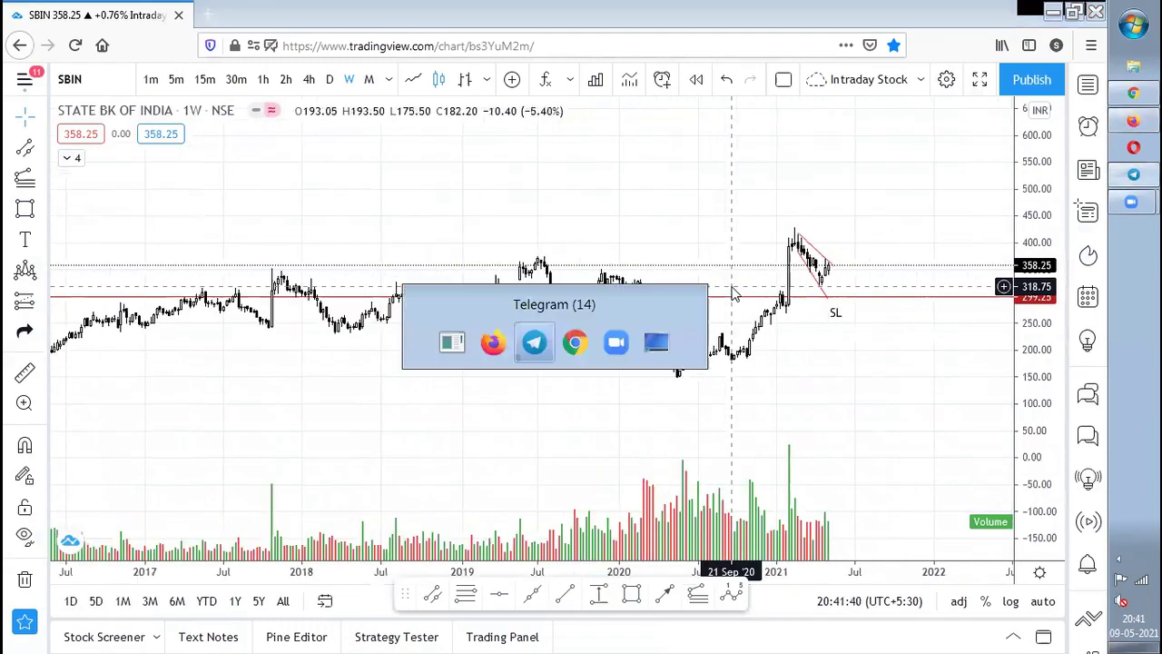
key(alt+Tab)
text(DABUR)
key(Return)
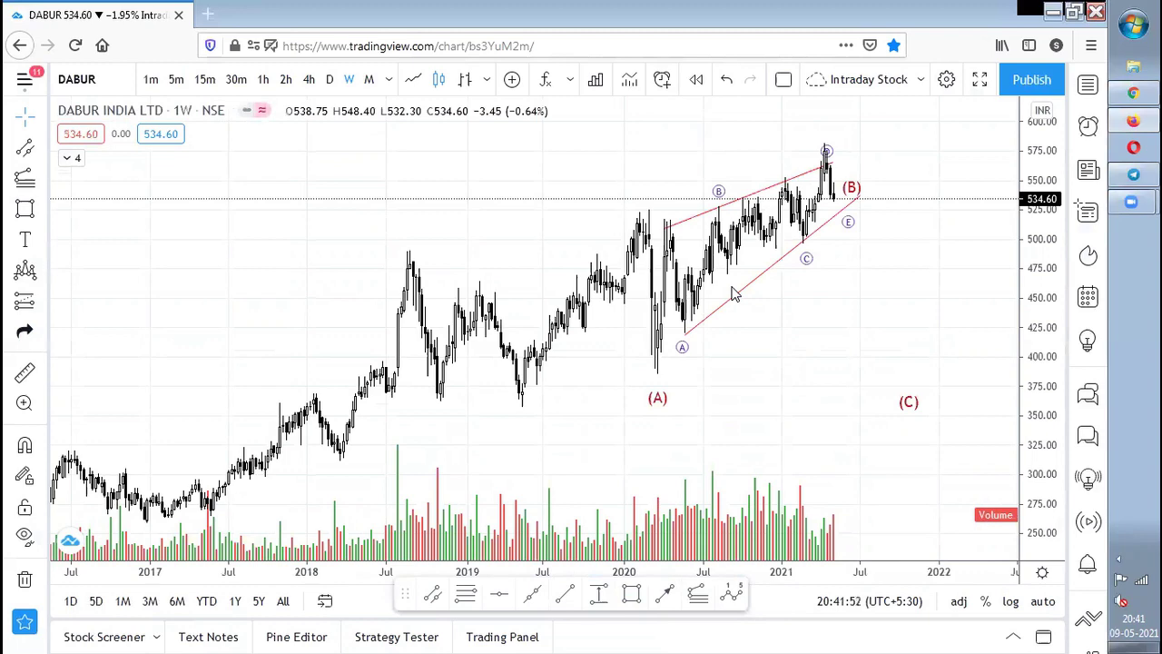
scroll(733, 294, up, 4)
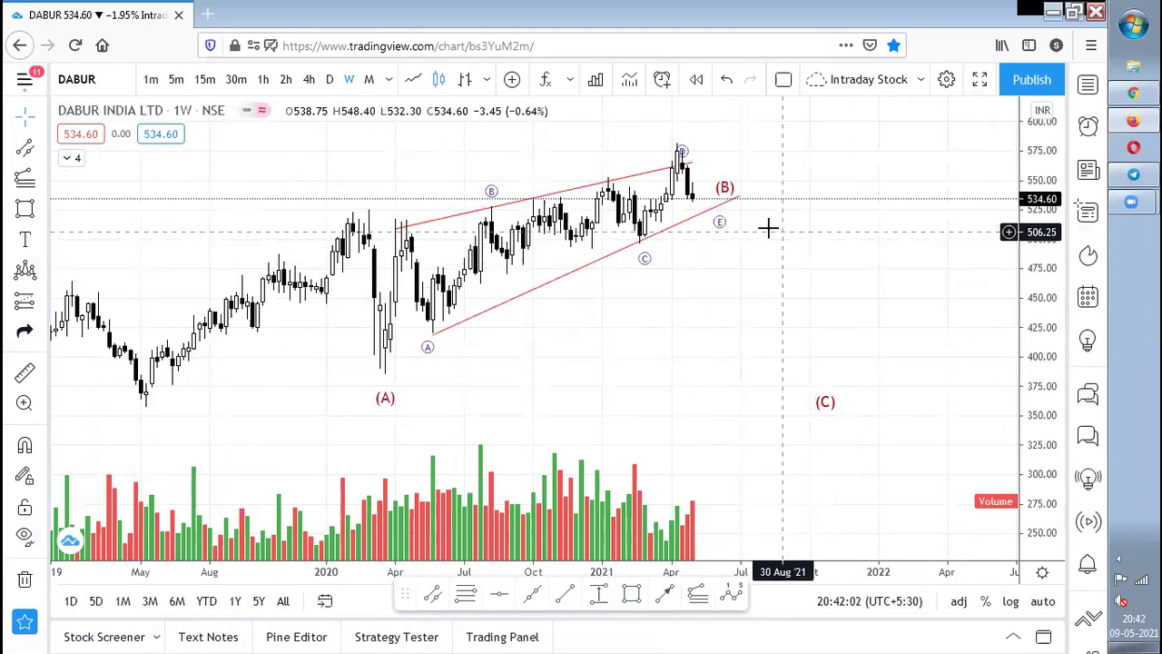
Mark DABUR's weekly chart with a horizontal line at 498.30, below the wedge's (B) and E labels.
scroll(775, 225, down, 1)
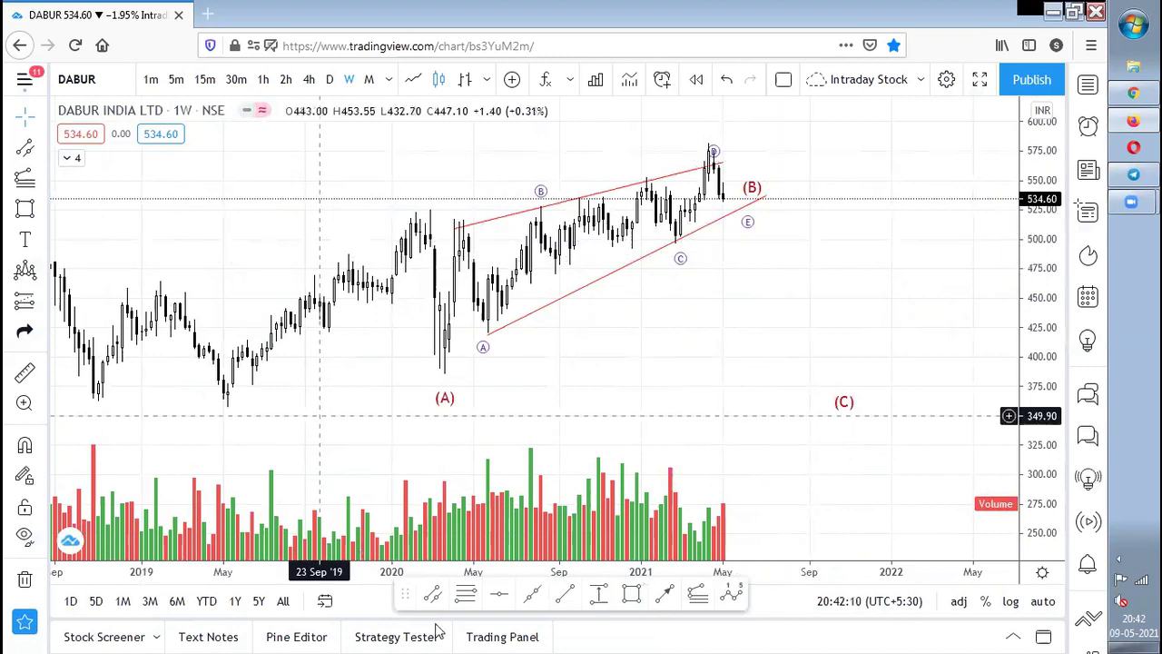
click(834, 257)
Check the request after DABUR in the Telegram discussion and load the NSE stock HINDUNILVR in TradingView.
key(alt+Tab)
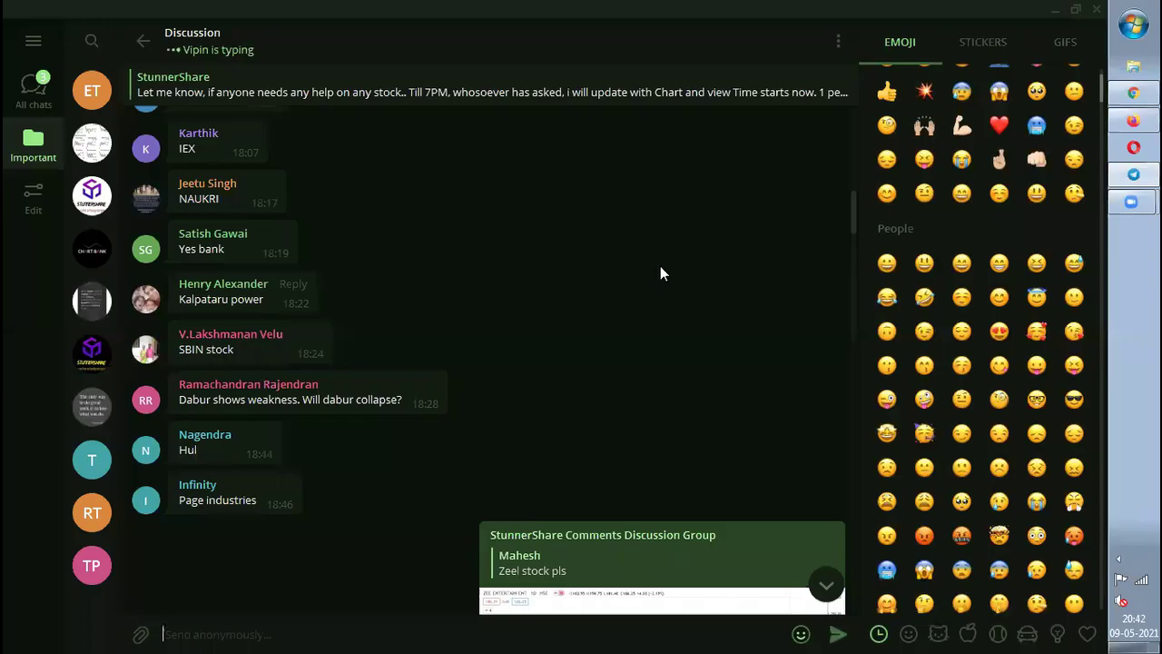
key(alt+Tab)
text(HINDUN)
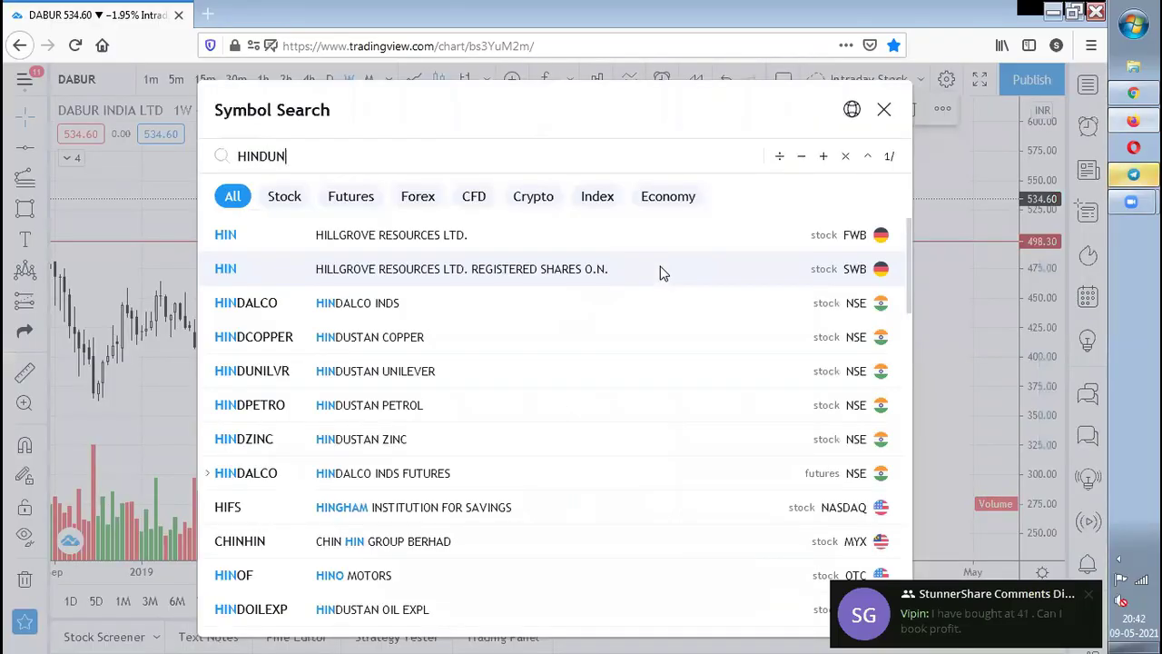
text(ILVR)
key(Down)
key(Return)
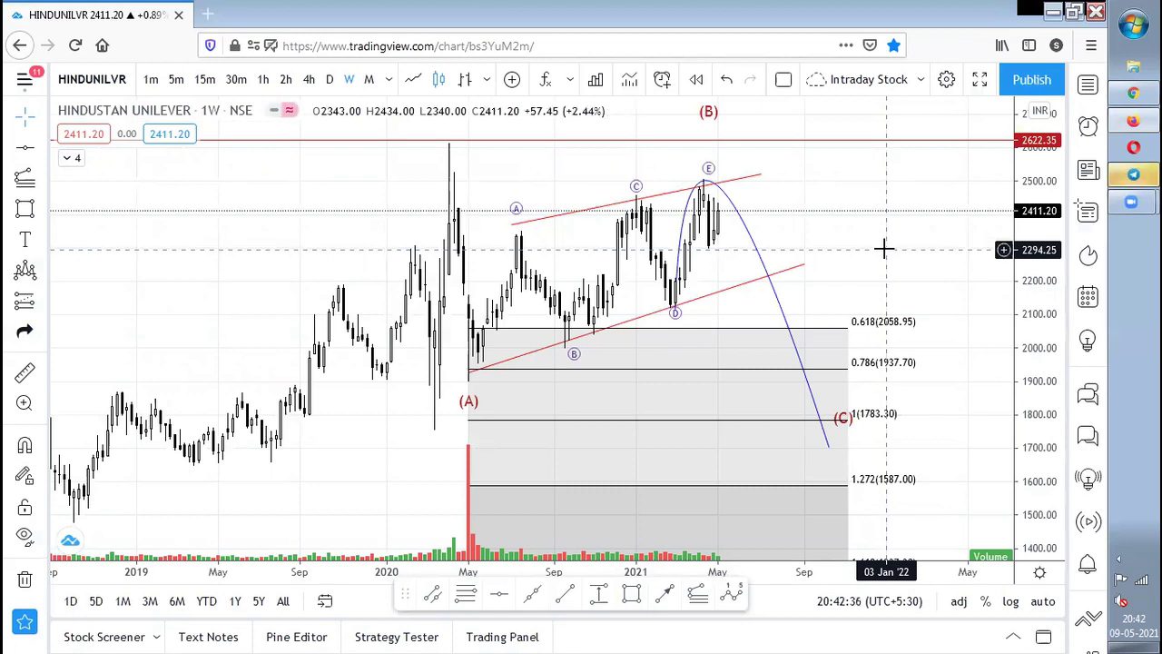
Check the request following HUL in the Telegram discussion and load the NSE stock PAGEIND in TradingView.
key(alt+Tab)
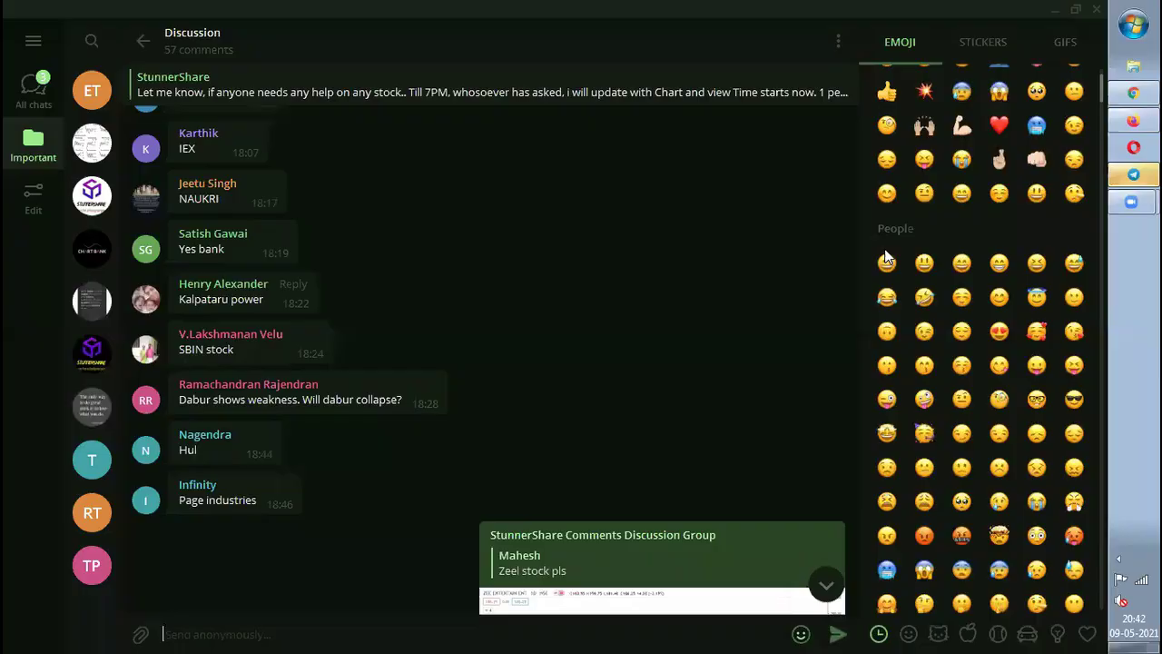
key(alt+Tab)
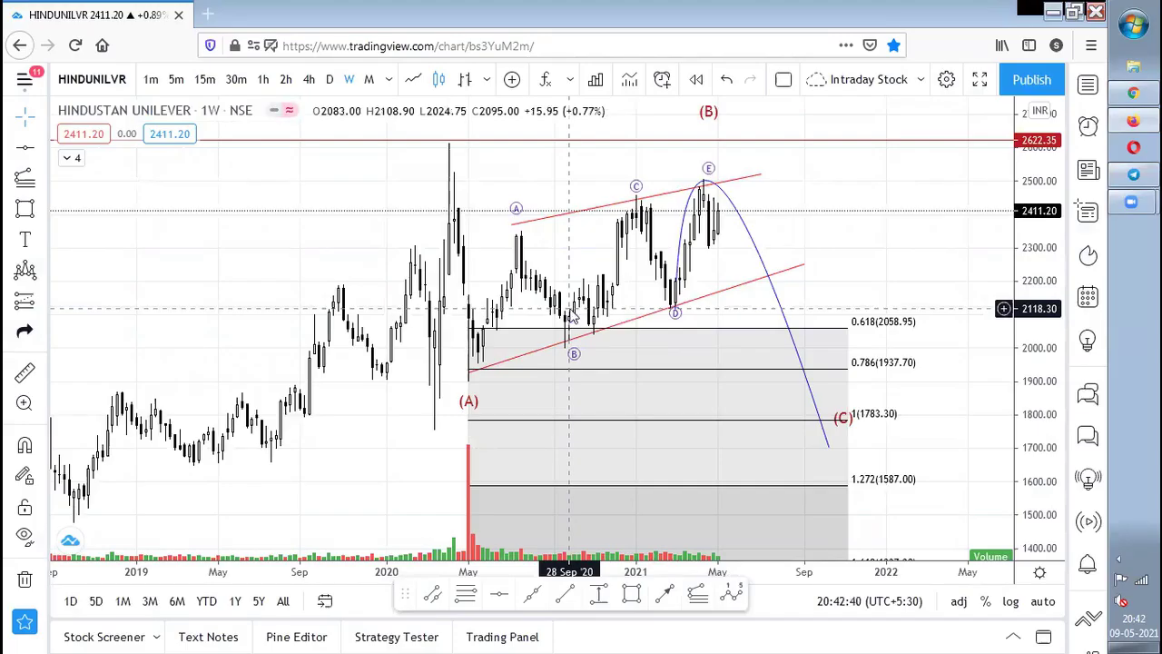
text(PAGE)
key(Down)
key(Down)
key(Down)
key(Right)
key(Left)
key(Down)
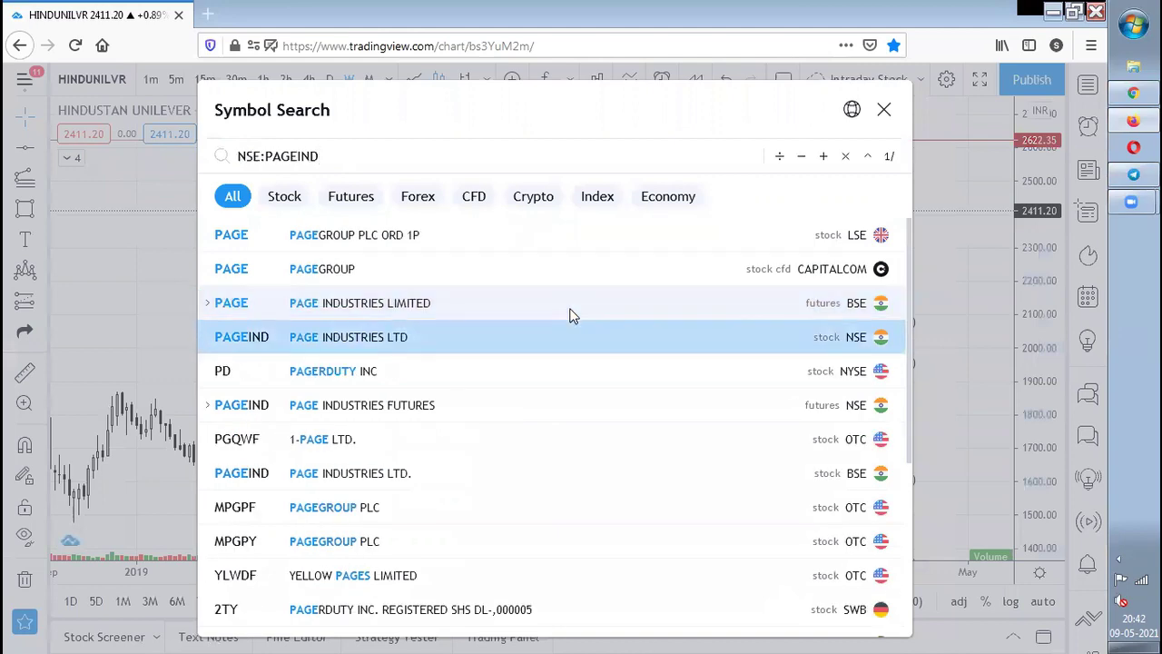
key(Return)
Review Page Industries' weekly swings around the 31013.20 line and switch the chart to the daily timeframe with a compressed price scale.
scroll(794, 339, down, 3)
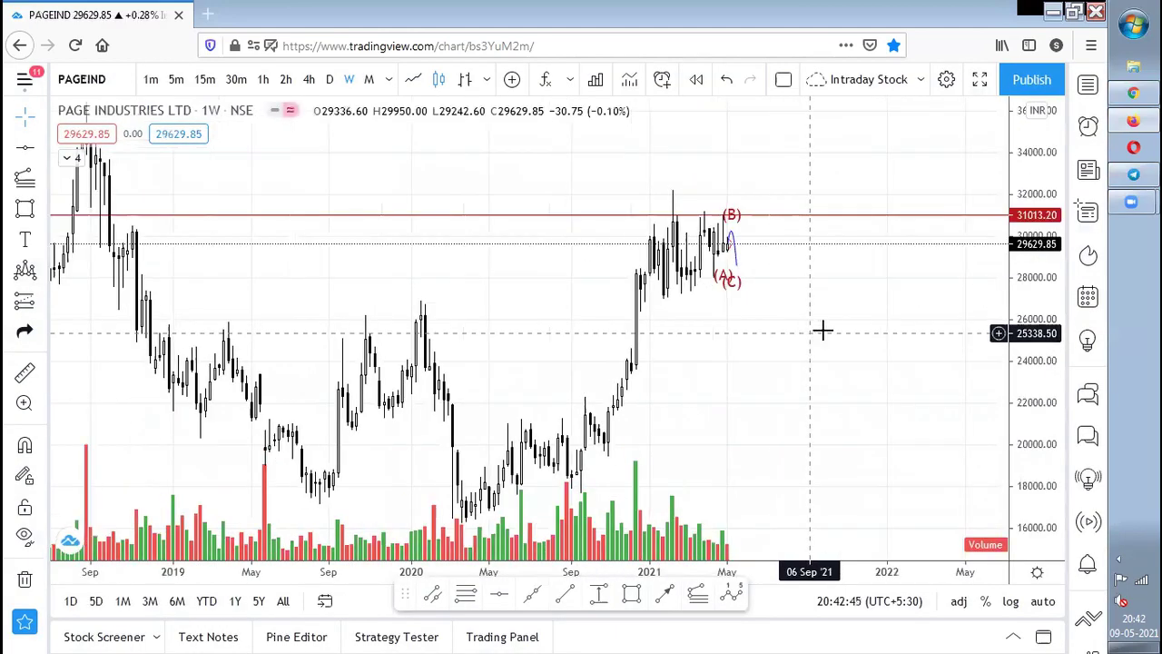
scroll(869, 324, up, 5)
scroll(869, 324, down, 5)
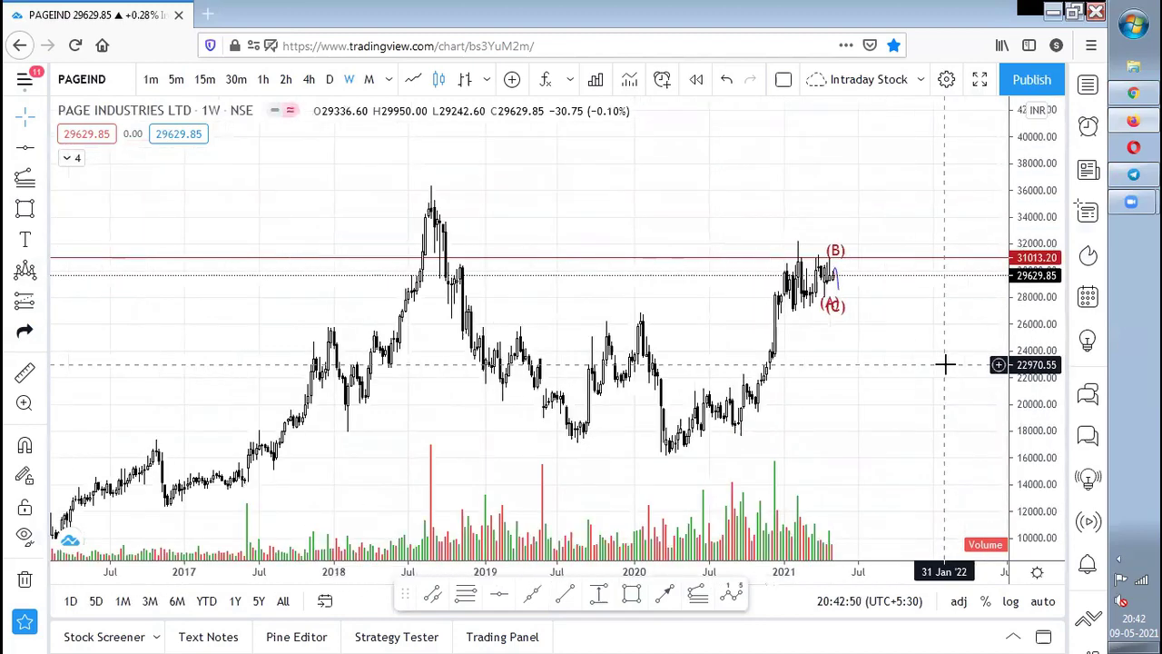
scroll(944, 363, up, 5)
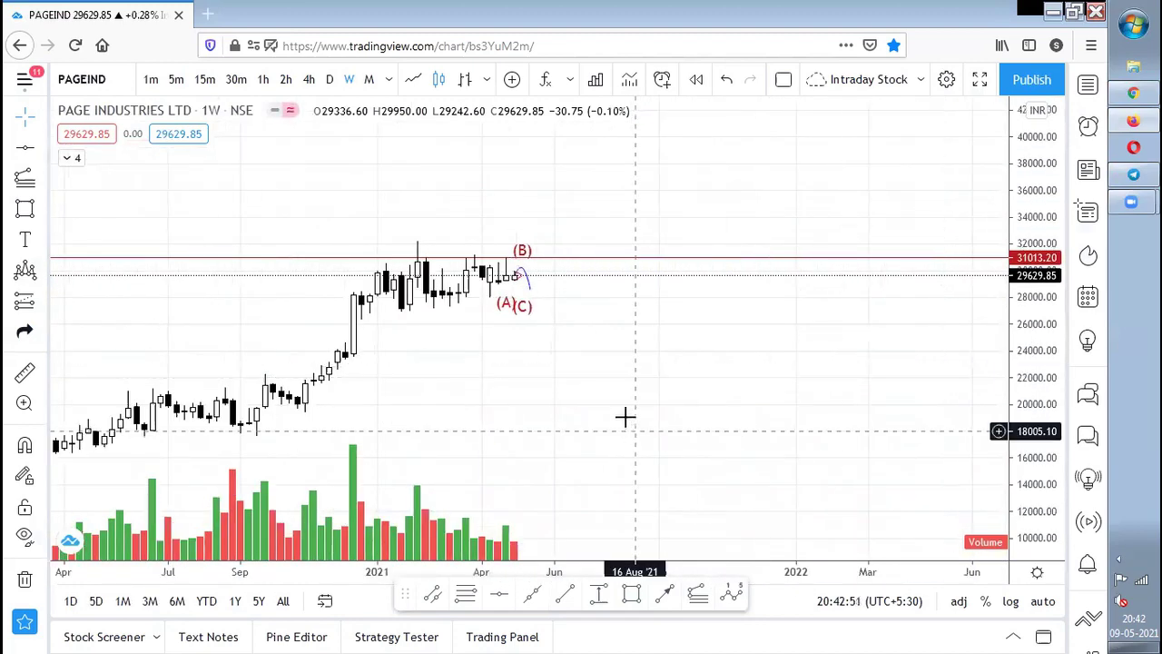
scroll(625, 418, up, 2)
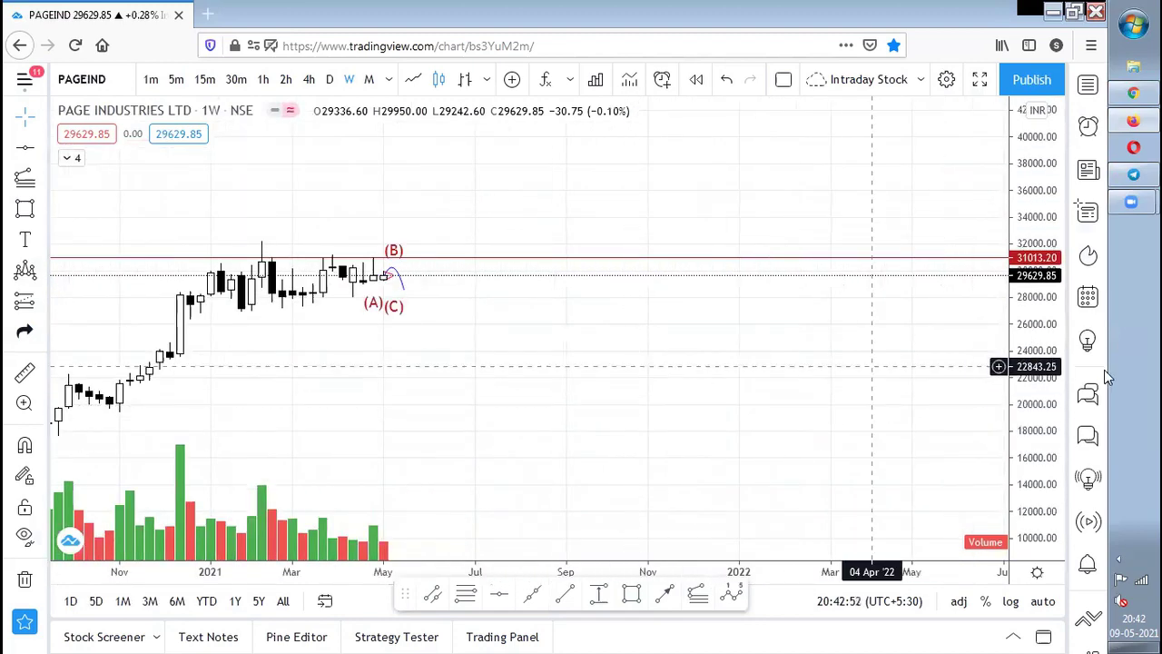
click(330, 79)
scroll(934, 355, down, 5)
drag(1045, 390, 994, 161)
scroll(771, 289, up, 2)
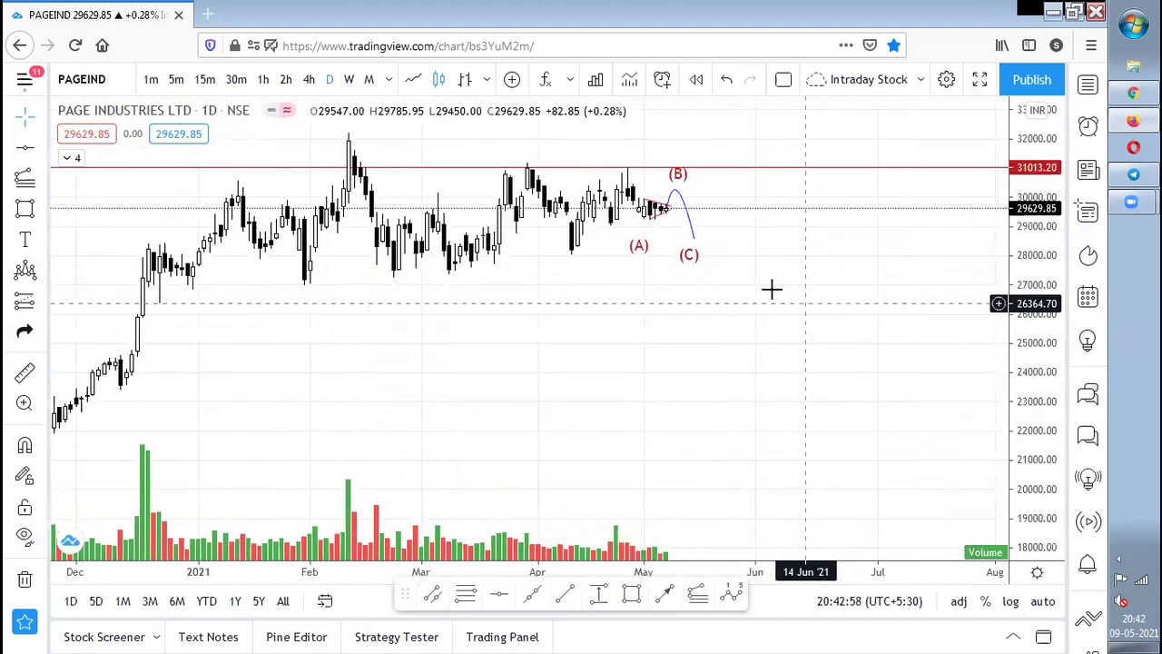
Draw a rising trend line under PAGEIND's daily lows from about 27034.85 on 29 Jan '21 to 29307.50 on 28 Jun '21.
drag(698, 207, 682, 275)
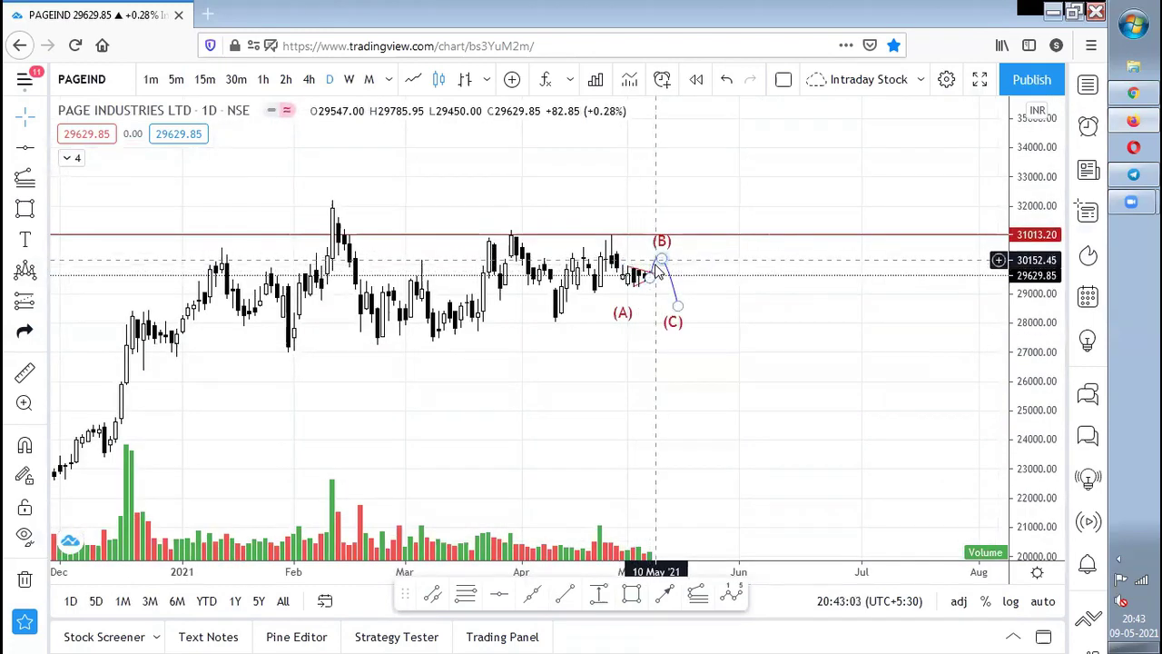
click(673, 305)
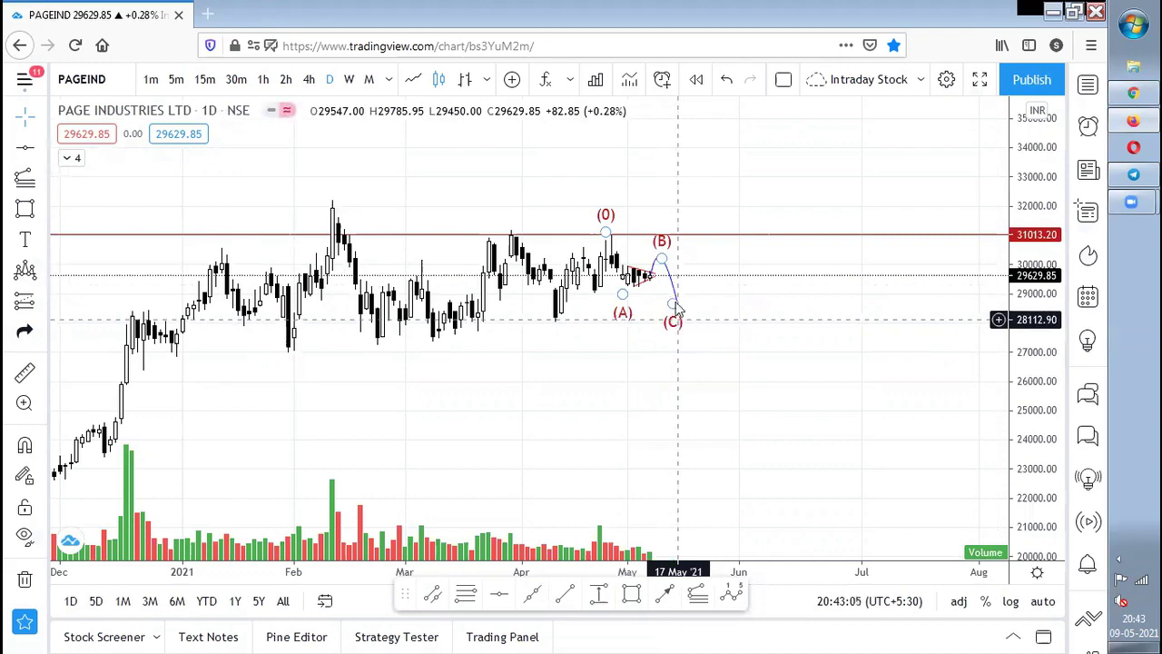
click(744, 224)
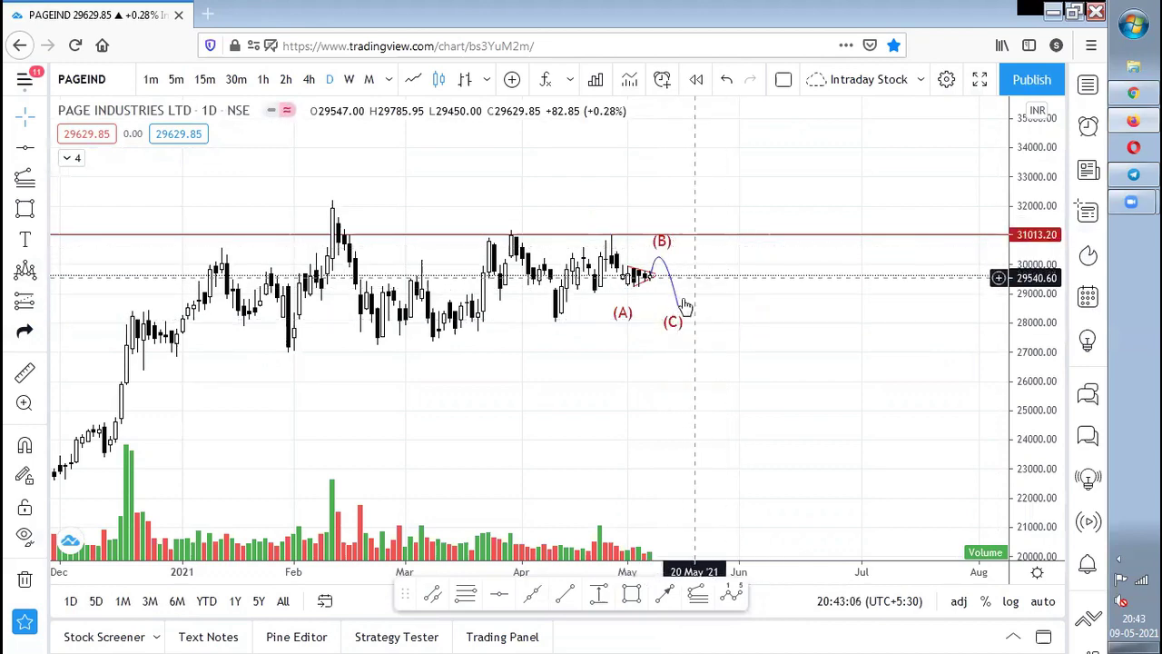
scroll(714, 390, left, 3)
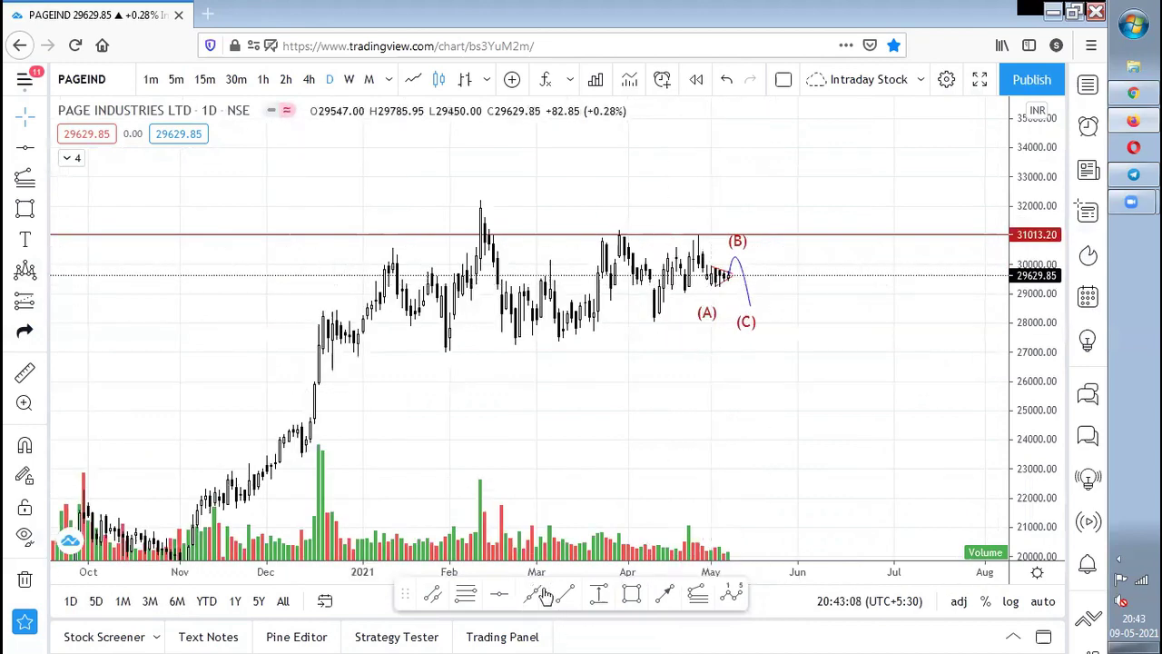
key(alt+t)
click(445, 351)
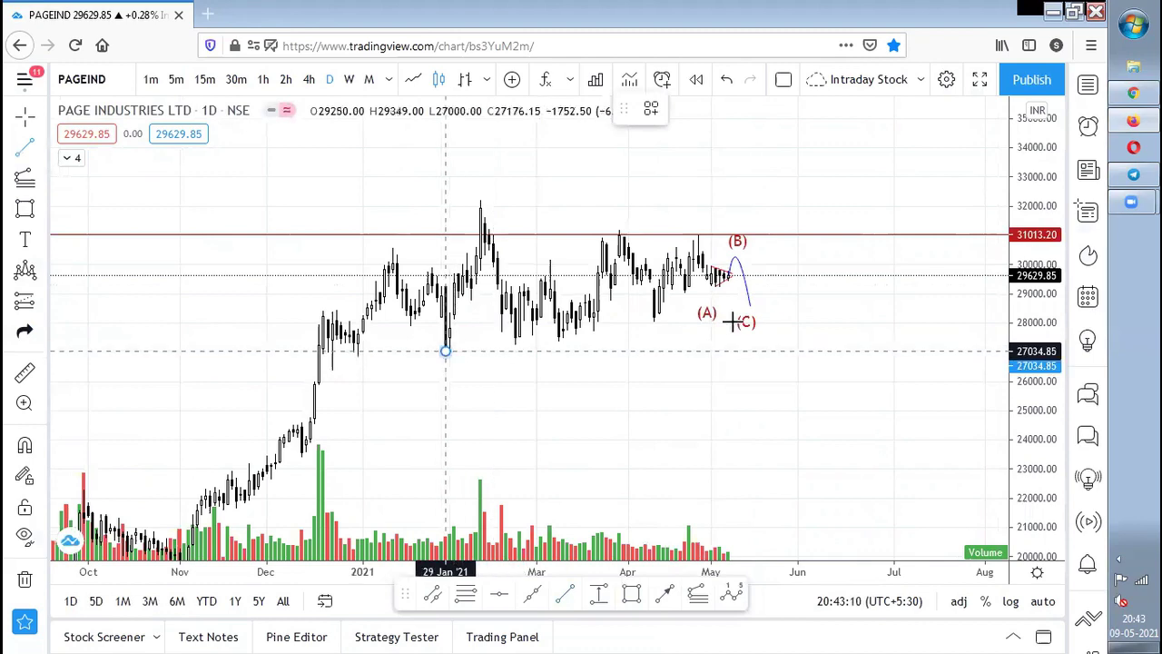
click(880, 284)
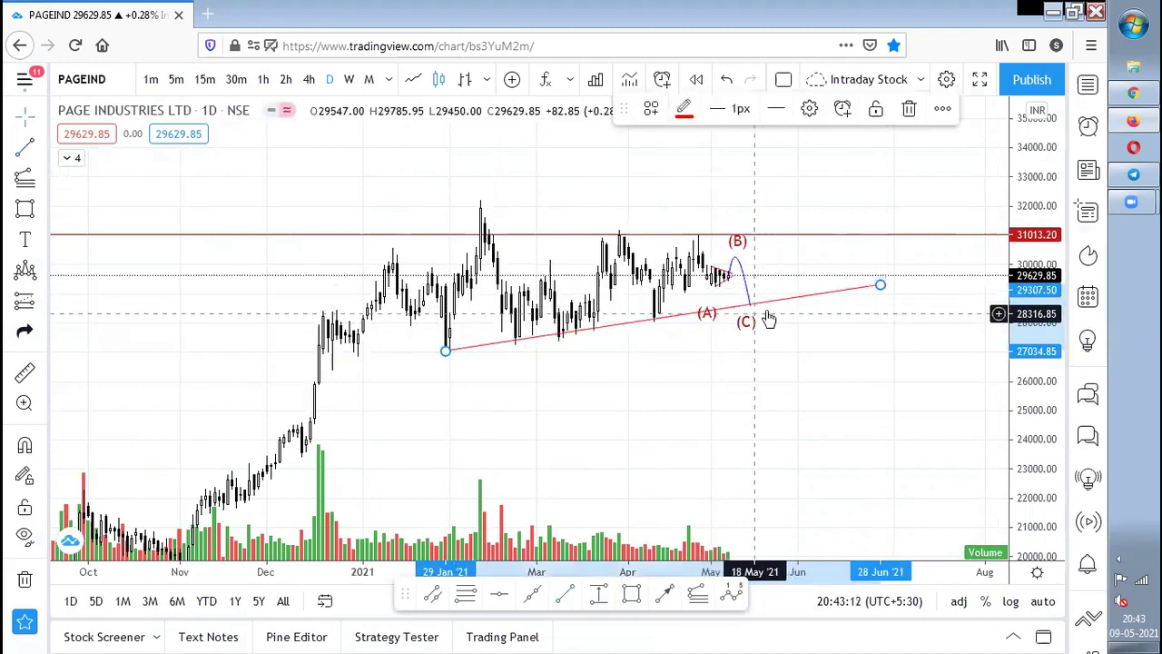
Draw a falling trend line over PAGEIND's highs from about 31638.40 on 12 Feb '21 to 30269.00 on 04 Jun '21 and examine the triangle.
click(550, 385)
key(alt+t)
click(489, 216)
click(810, 256)
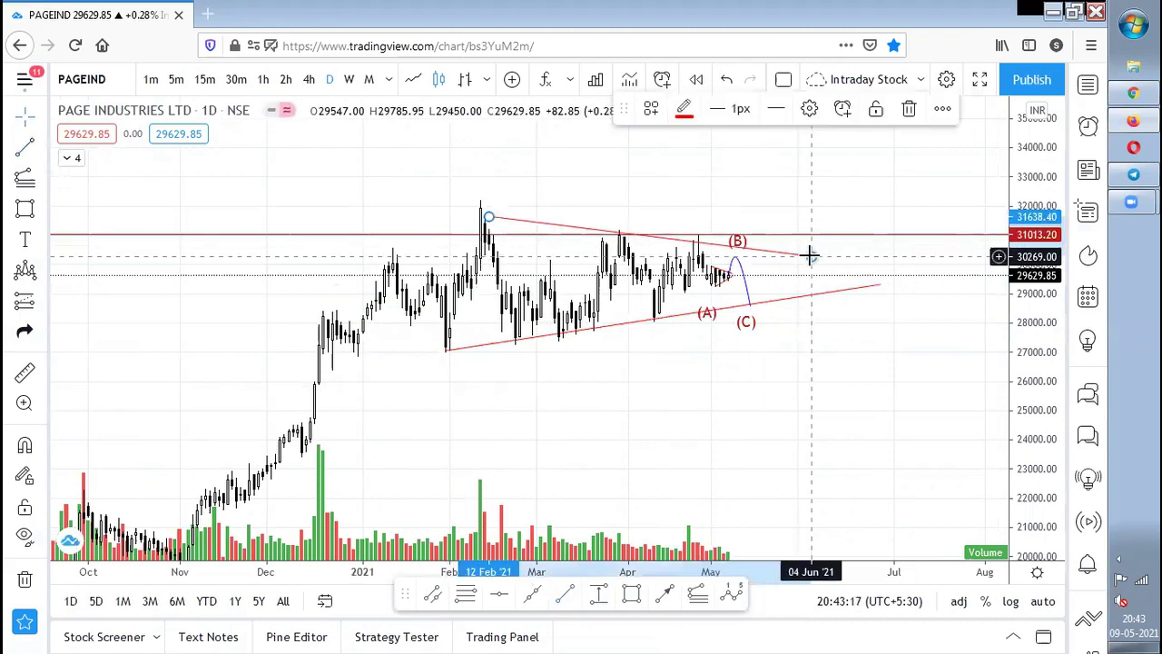
scroll(654, 400, up, 2)
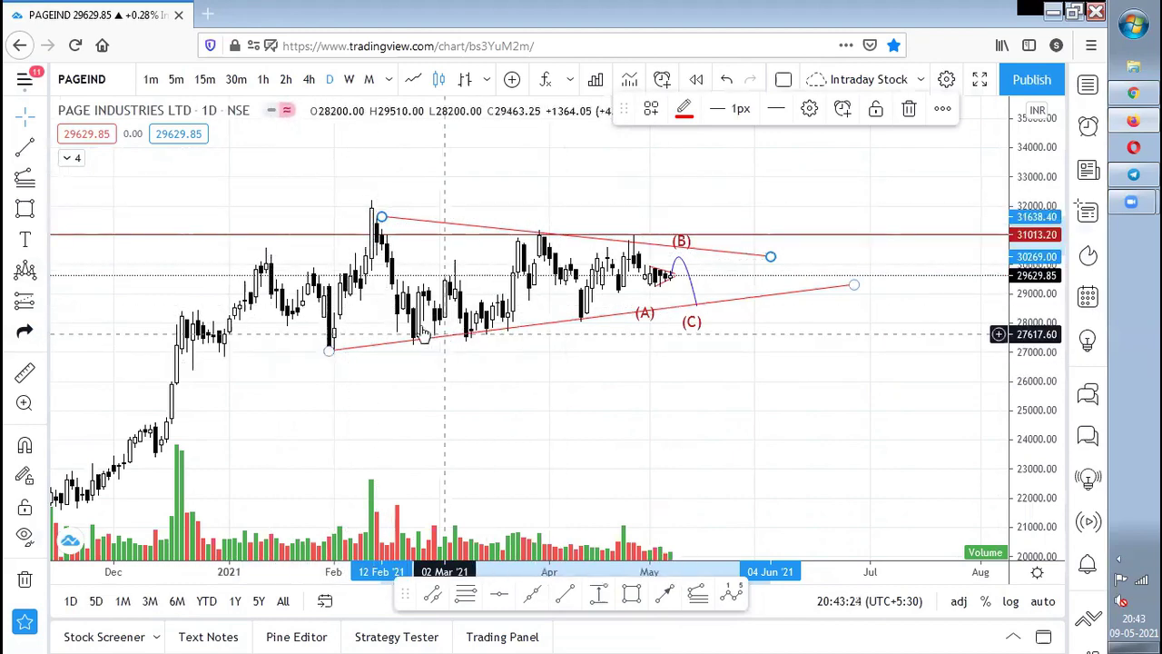
click(693, 306)
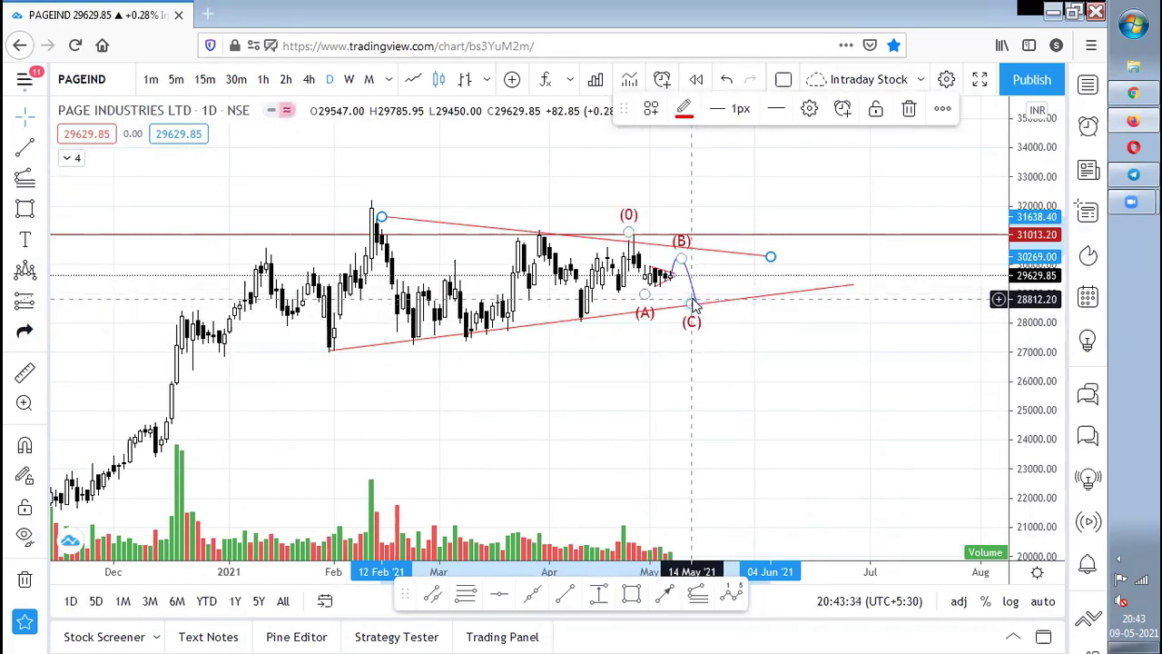
Check the Telegram discussion once more and load the NSE stock MOREPENLAB in TradingView.
key(alt+Tab)
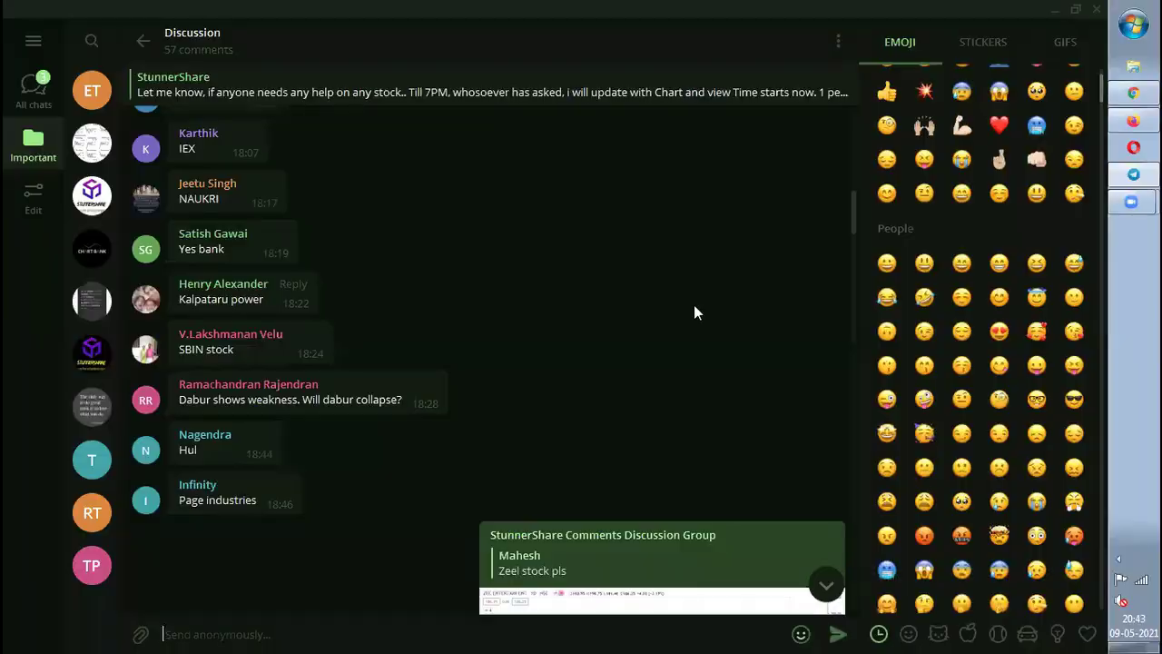
key(alt+Tab)
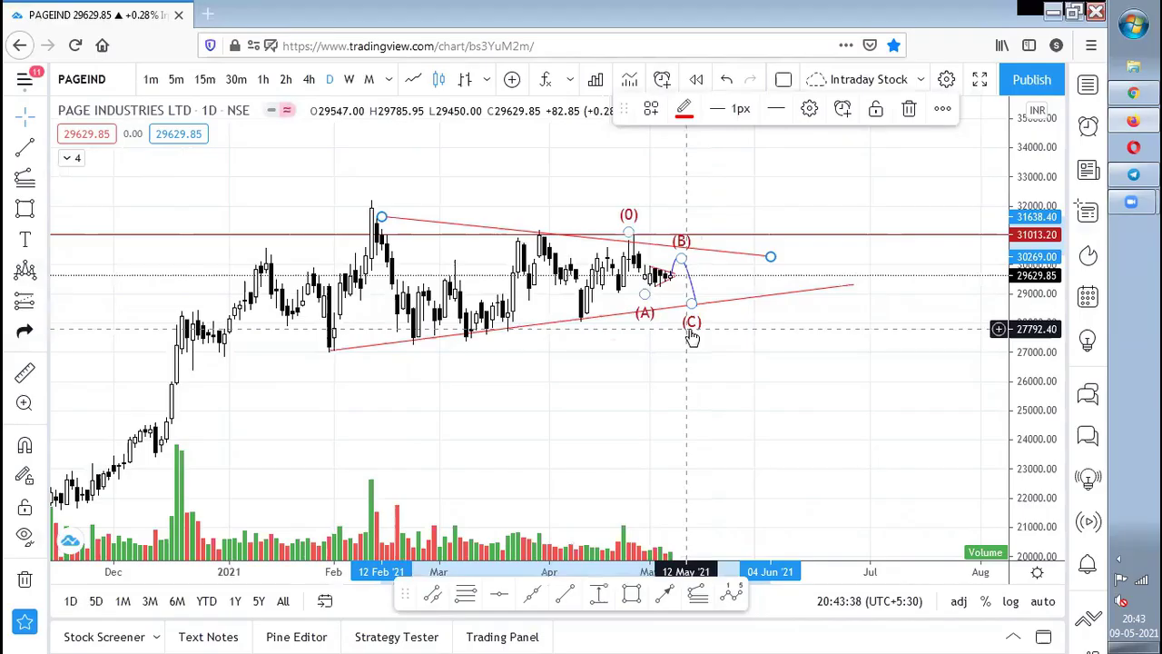
text(MOREP)
key(Down)
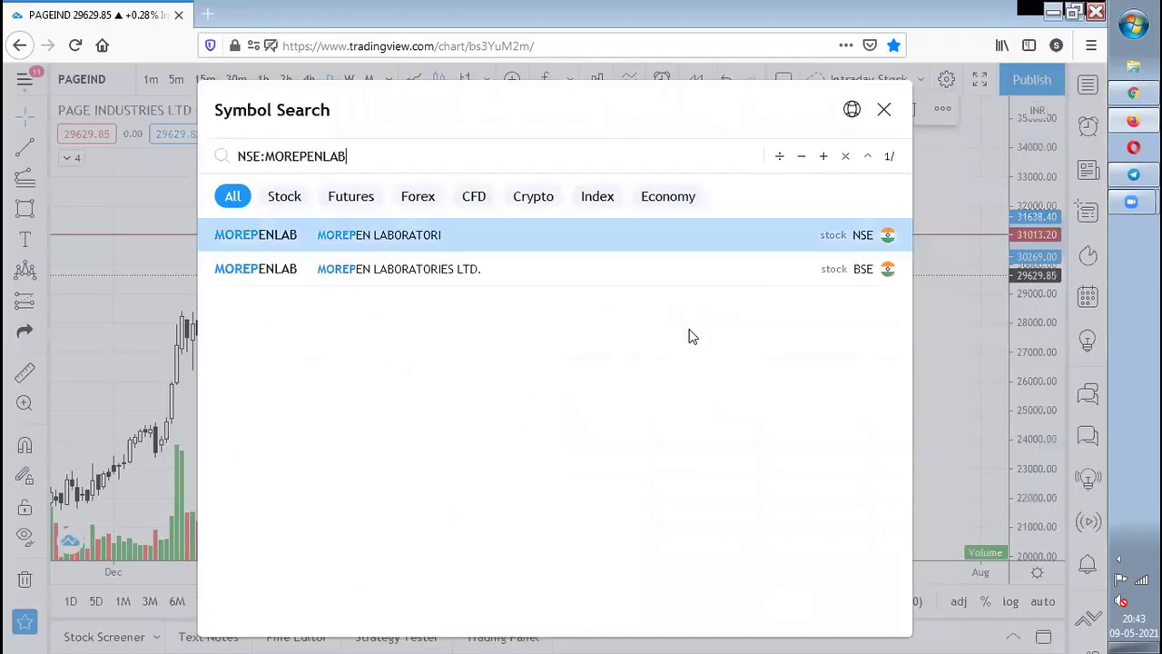
key(Return)
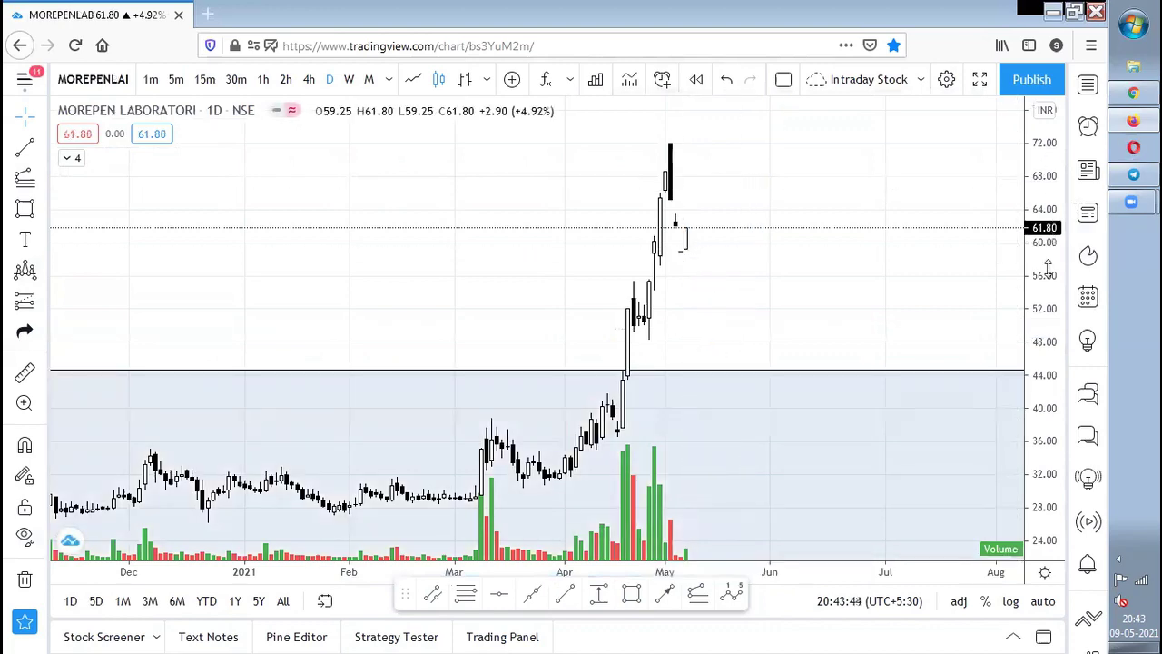
Review Morepen's daily rally above the shaded range on a compressed price scale and switch the chart to the weekly timeframe.
drag(1046, 268, 963, 368)
scroll(909, 281, down, 5)
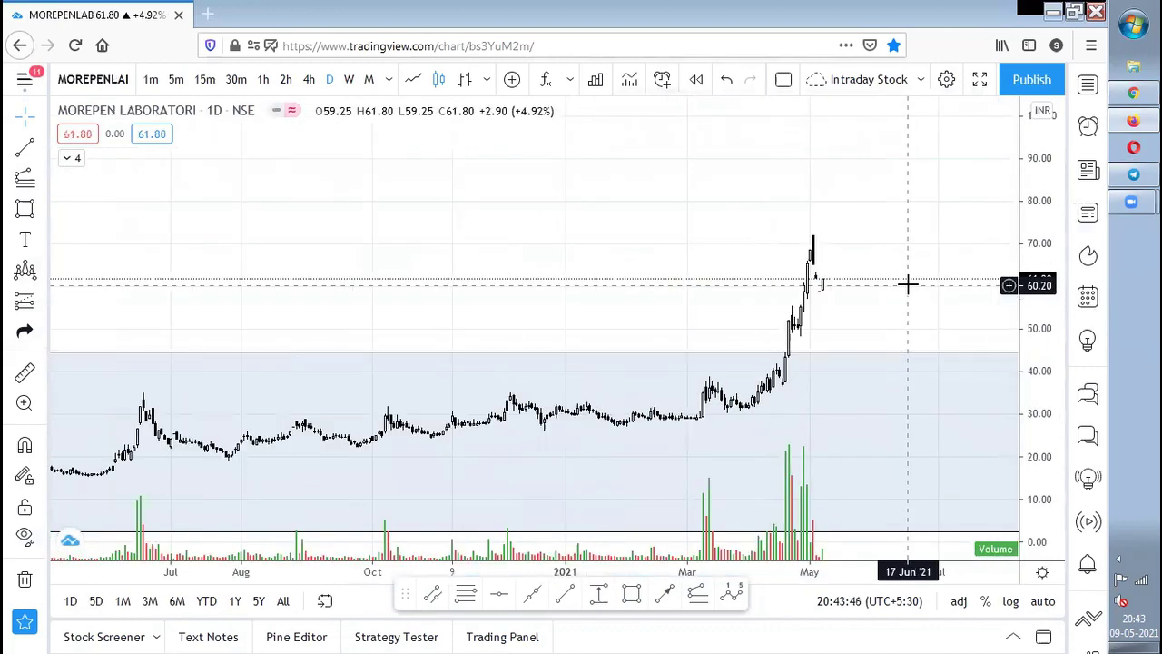
click(349, 79)
scroll(999, 242, down, 6)
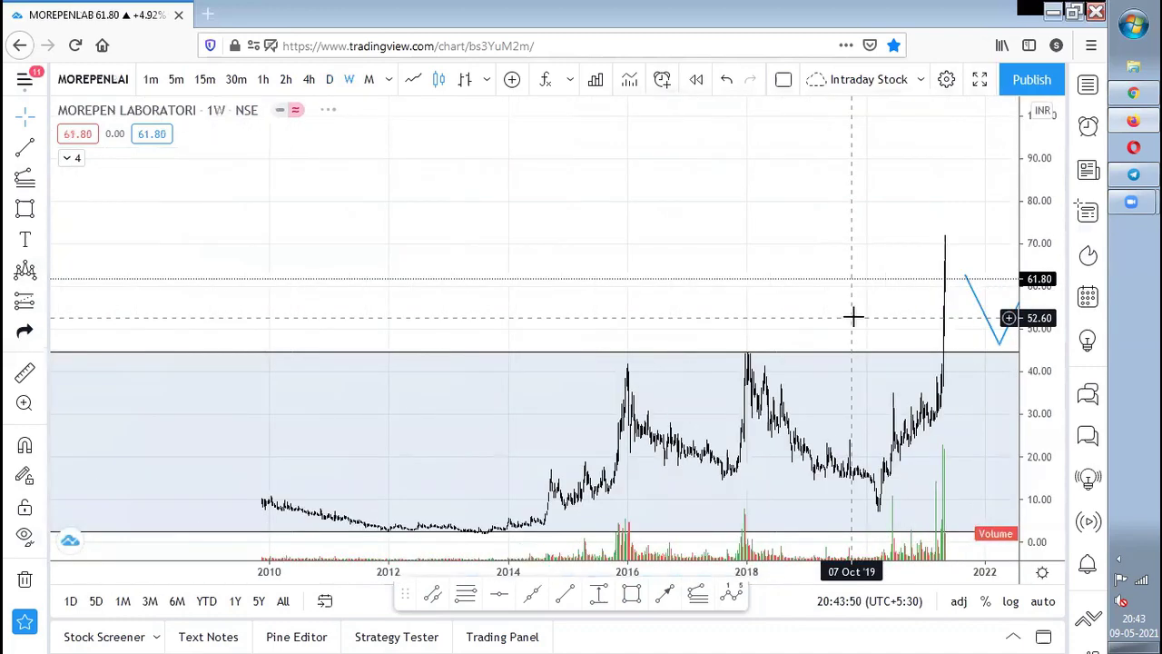
Examine Morepen's weekly price history since 1999 against the shaded rectangle, its 2021 breakout and the blue retest projection arrow.
scroll(852, 317, down, 5)
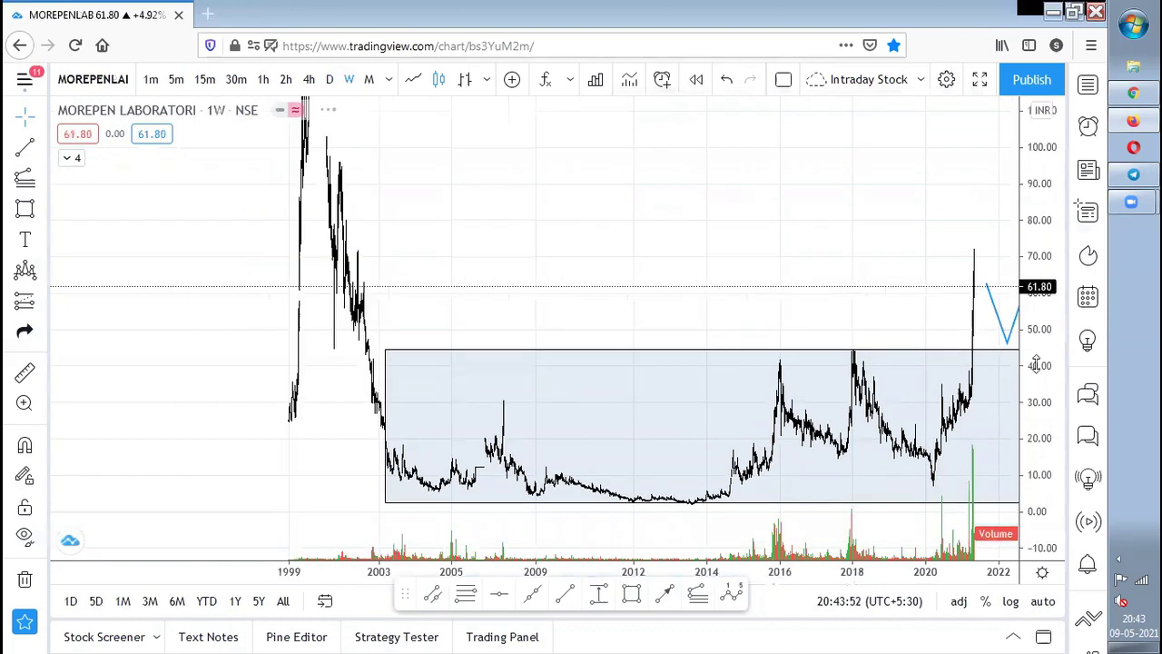
drag(1035, 363, 1024, 454)
scroll(871, 495, up, 3)
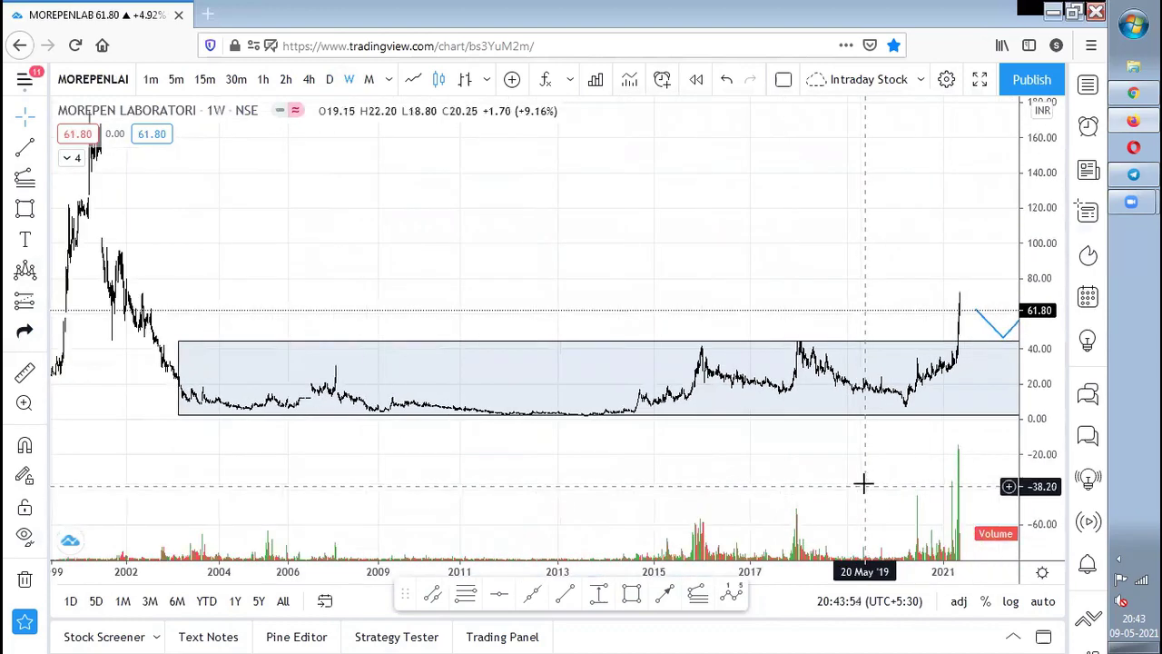
drag(763, 487, 746, 487)
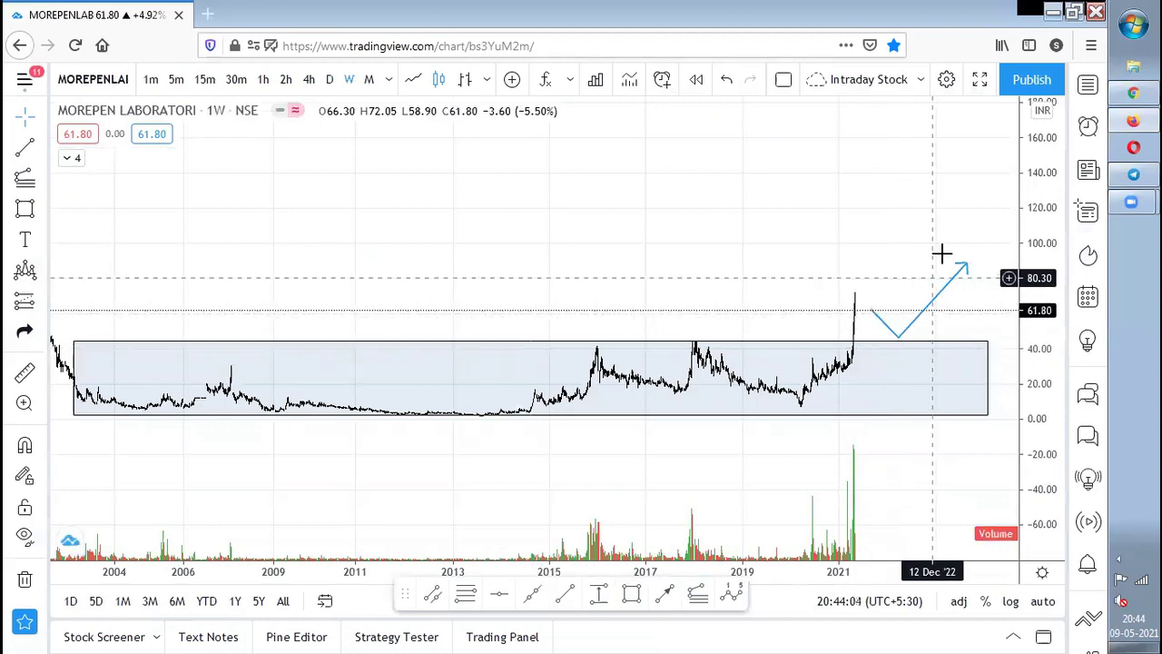
scroll(896, 324, down, 4)
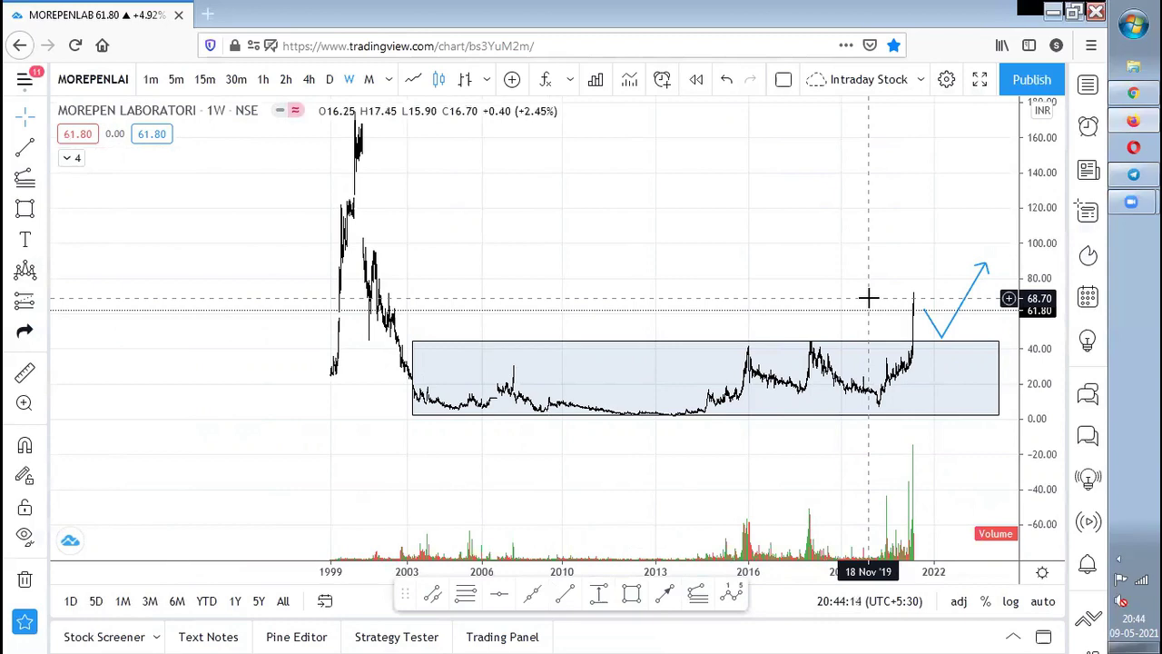
scroll(869, 298, up, 5)
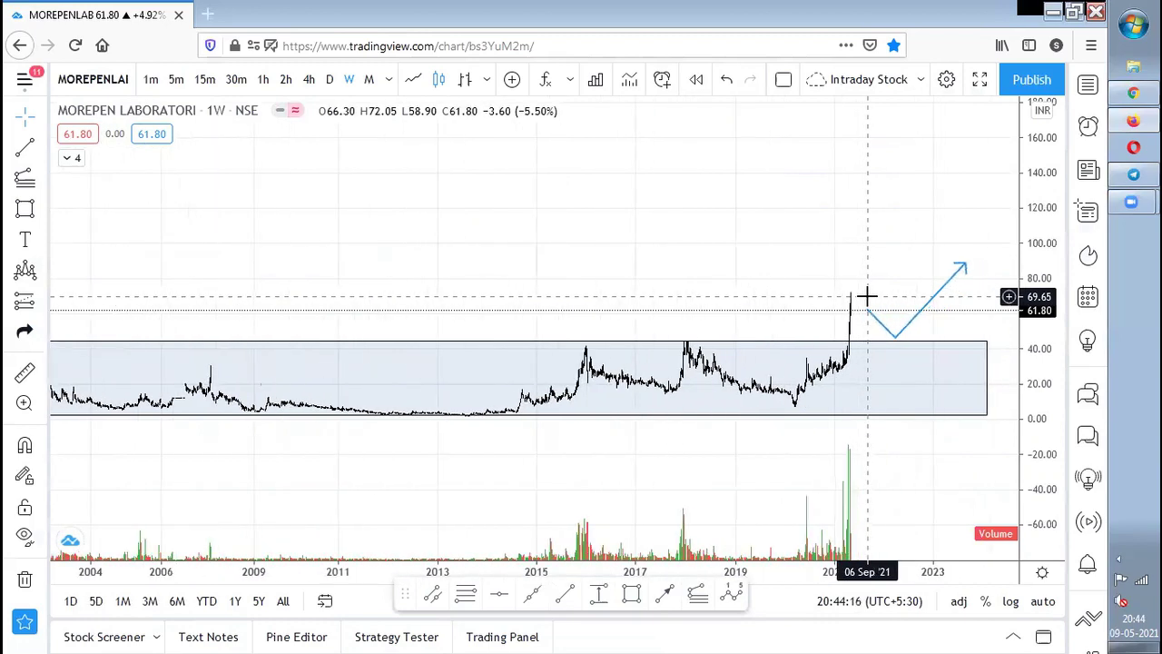
scroll(867, 297, up, 5)
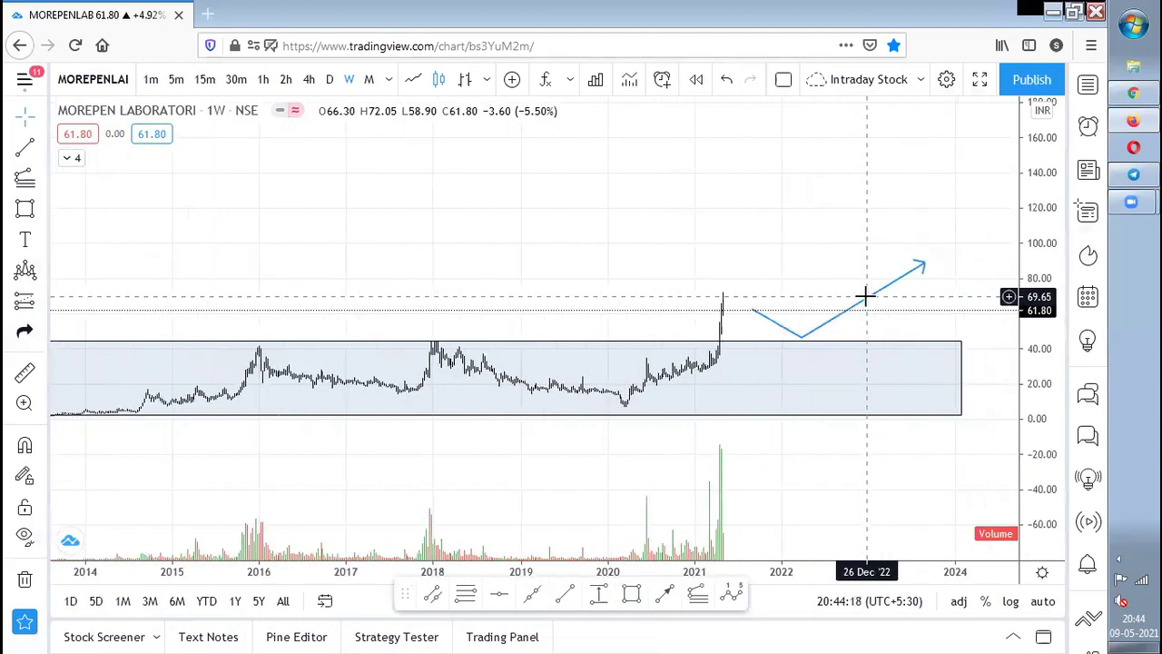
scroll(820, 279, down, 5)
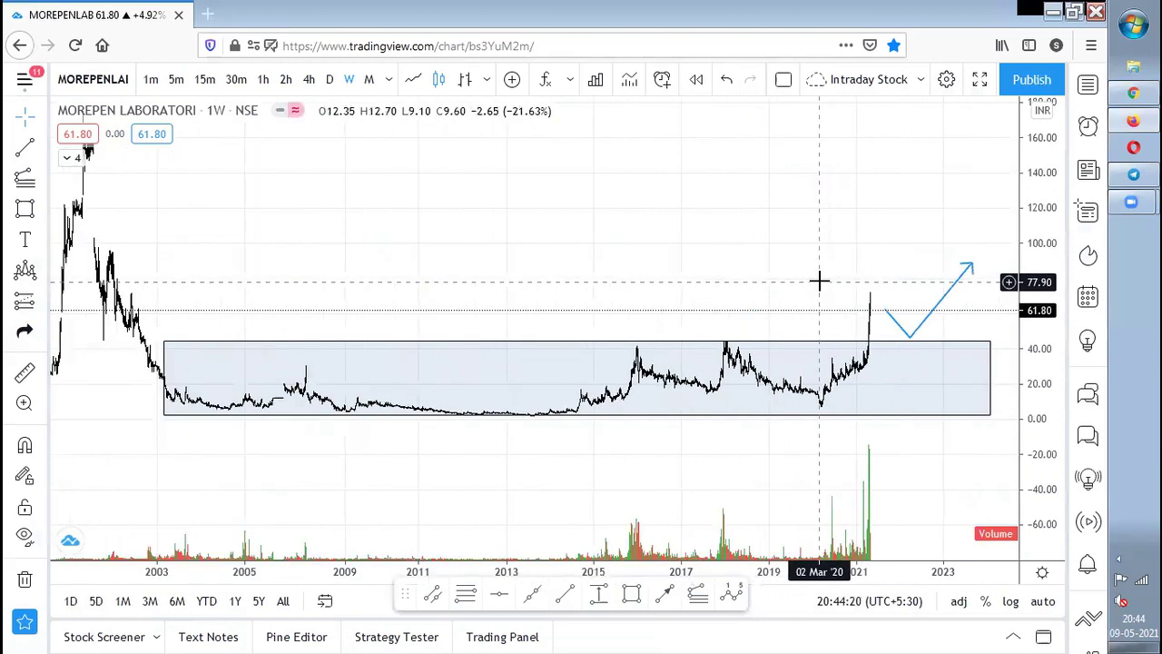
scroll(821, 277, up, 5)
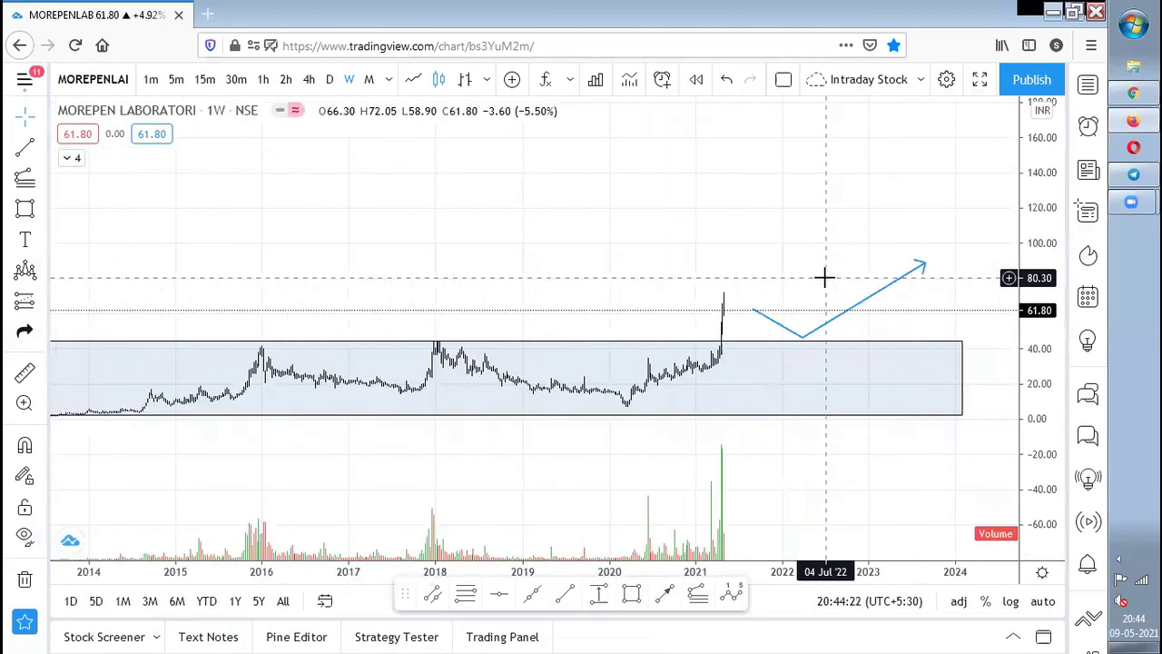
Look closer at Morepen's 2021 breakout above the shaded range and check the Telegram discussion for the next stock request.
scroll(825, 278, up, 3)
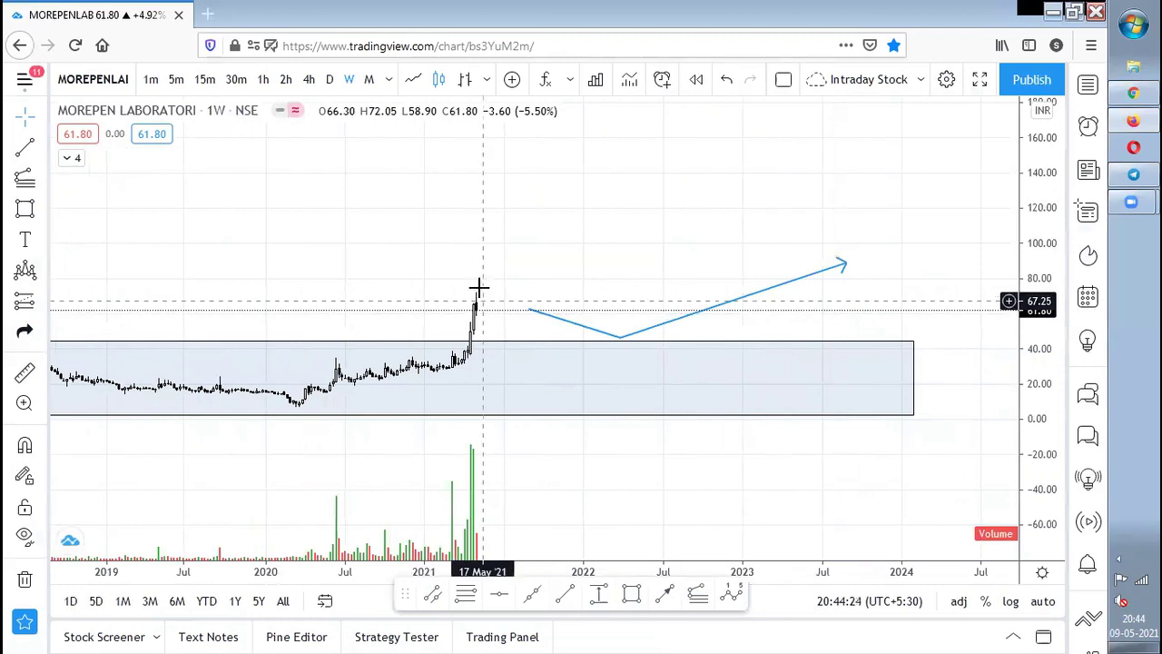
drag(525, 278, 742, 242)
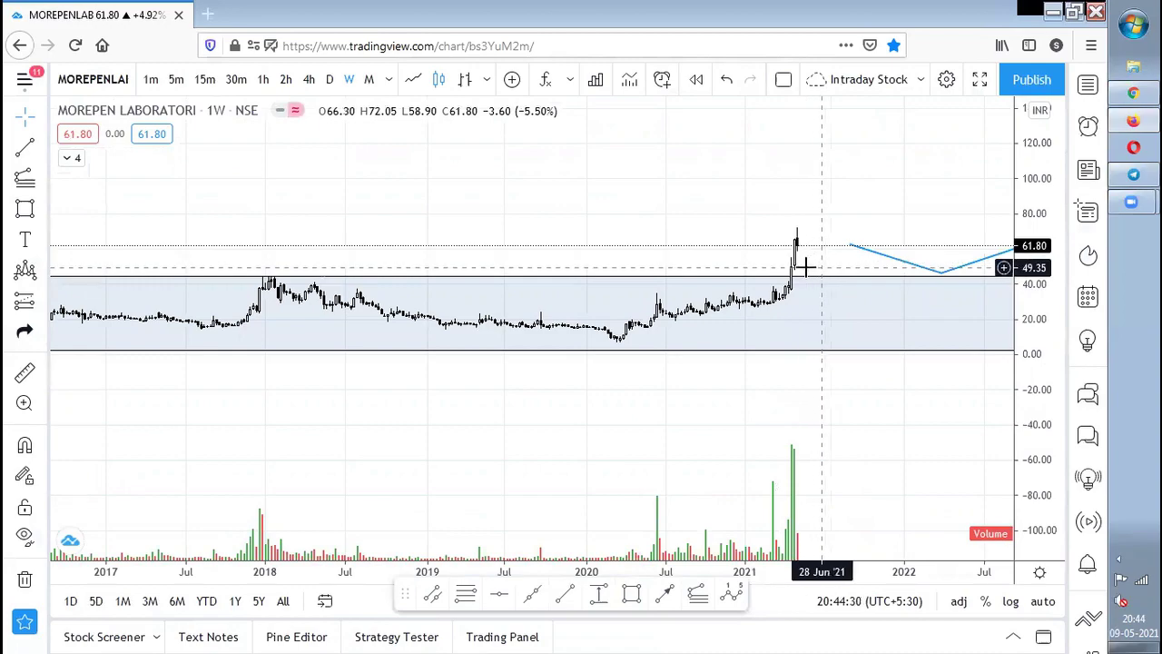
key(alt+Tab)
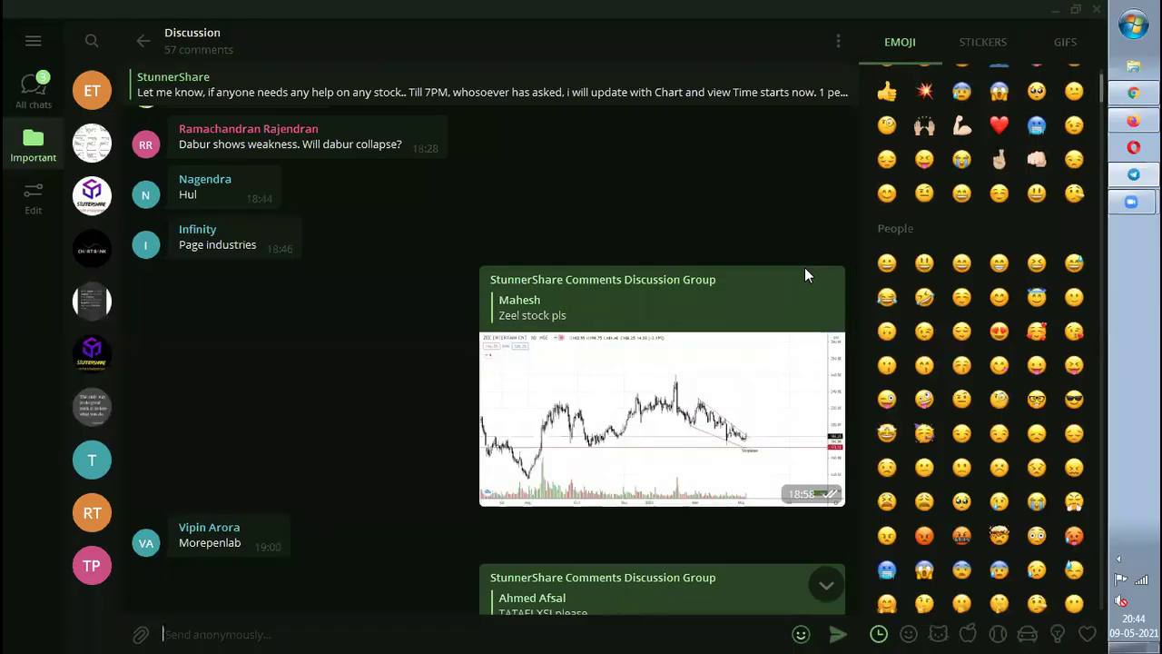
scroll(393, 300, down, 5)
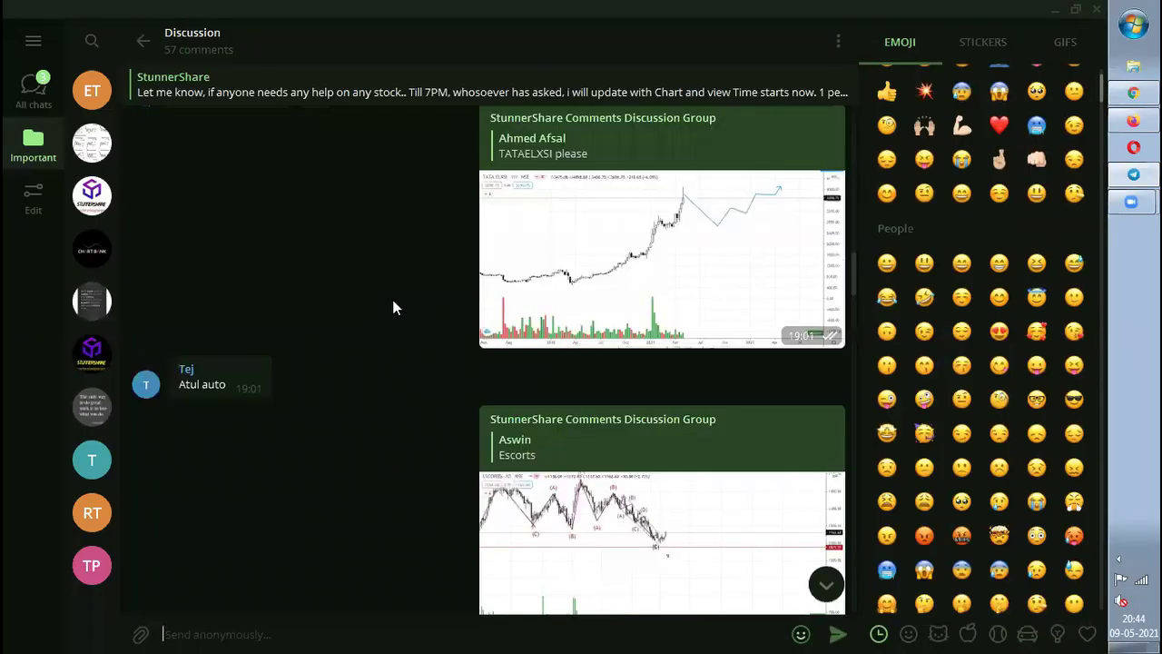
scroll(393, 308, down, 2)
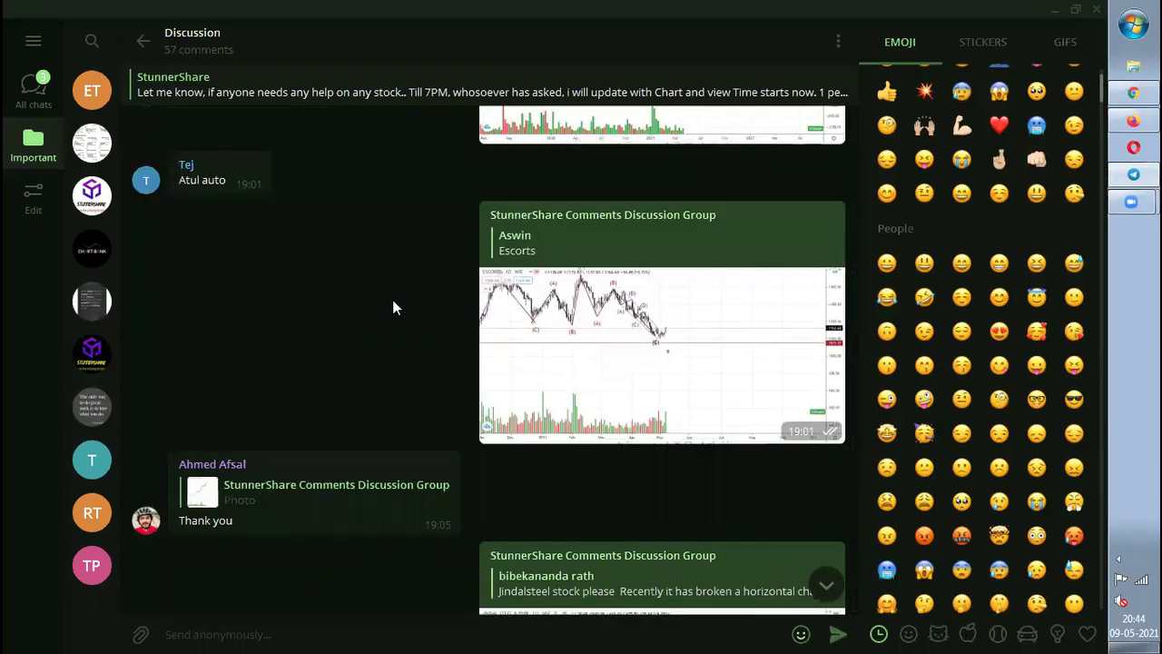
Switch back to TradingView and load the NSE stock ATULAUTO in place of Morepen.
key(alt+Tab)
text(ATUL)
key(Down)
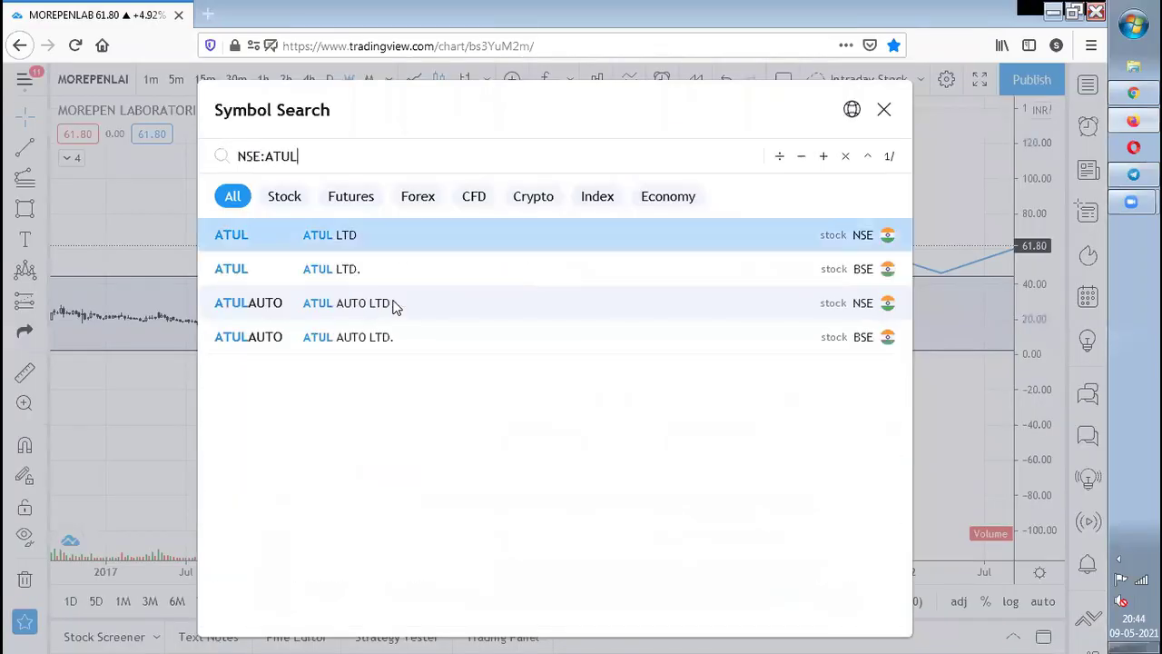
key(Down)
key(Down)
key(Return)
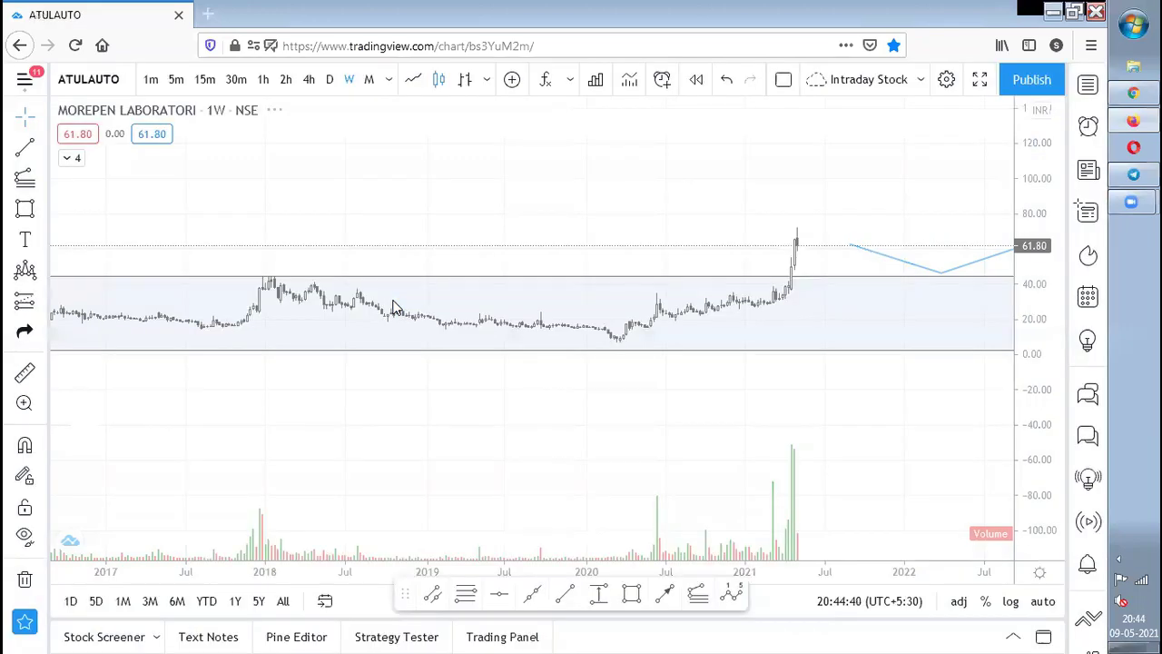
Switch the Atul Auto chart to the monthly timeframe and compress the price scale to show its full history.
scroll(755, 191, down, 5)
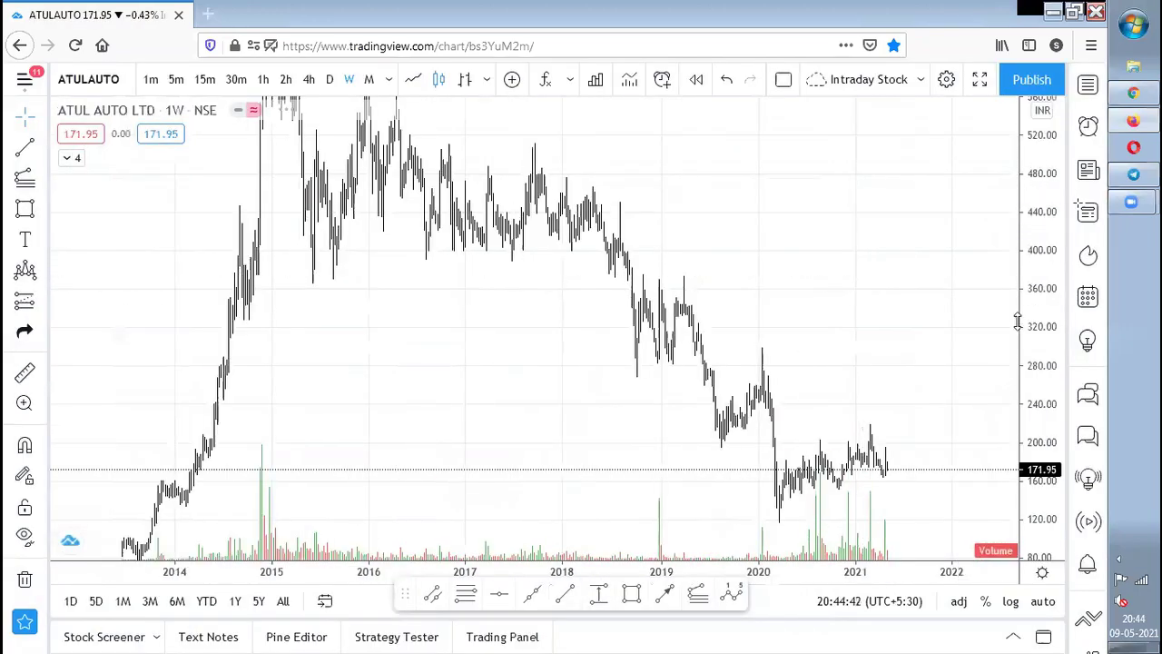
click(369, 80)
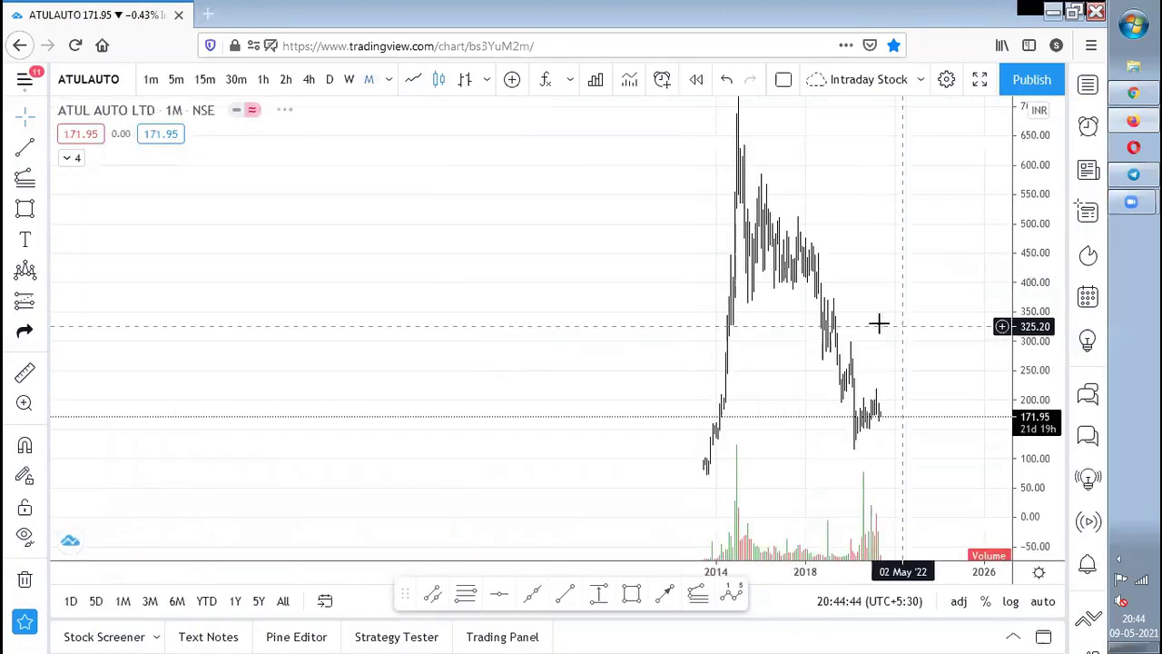
scroll(875, 326, up, 2)
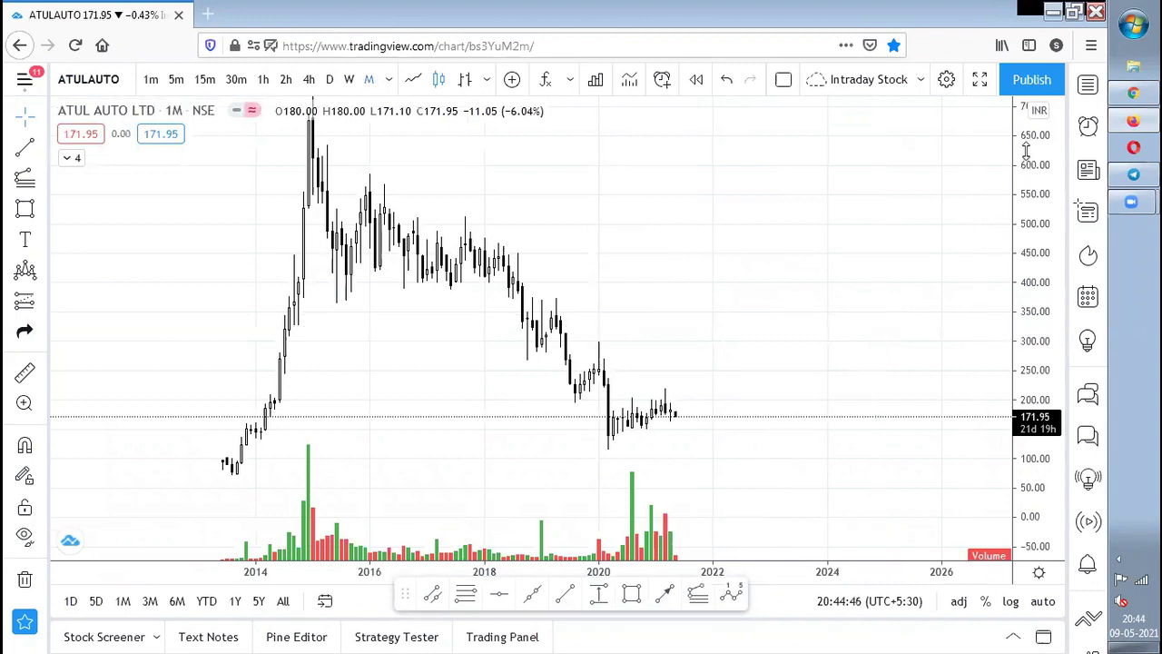
drag(1036, 247, 1035, 400)
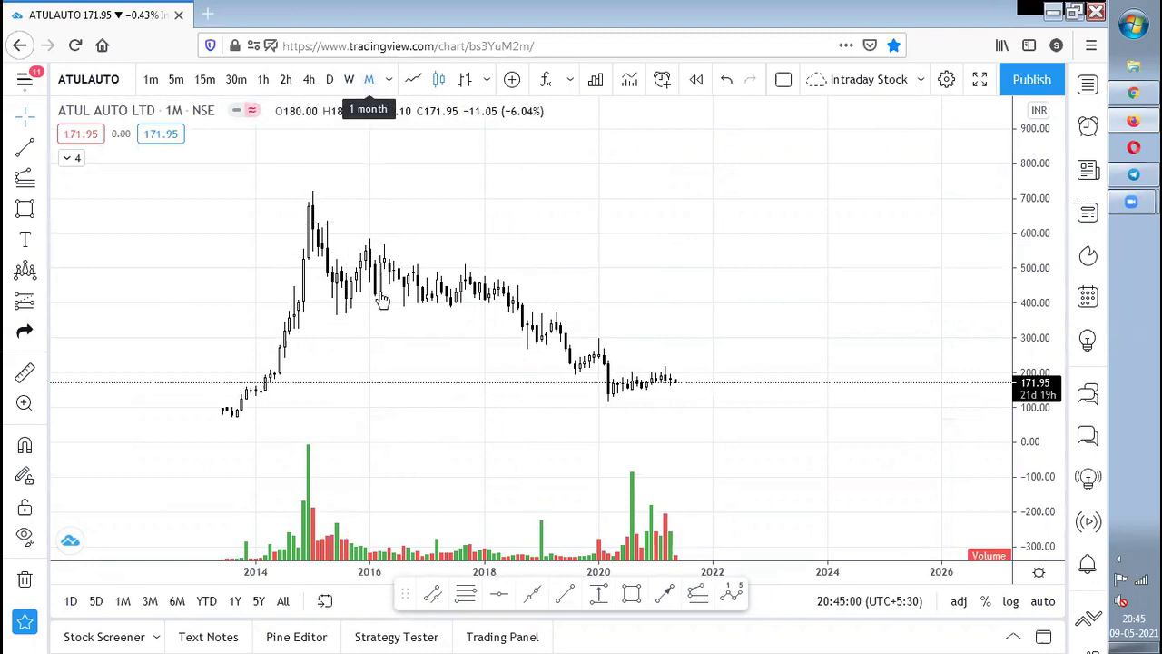
Draw an extended support line under Atul Auto's monthly lows from about 68.85 on 01 Jul '13 to 142.10 on 01 Aug '22.
click(531, 592)
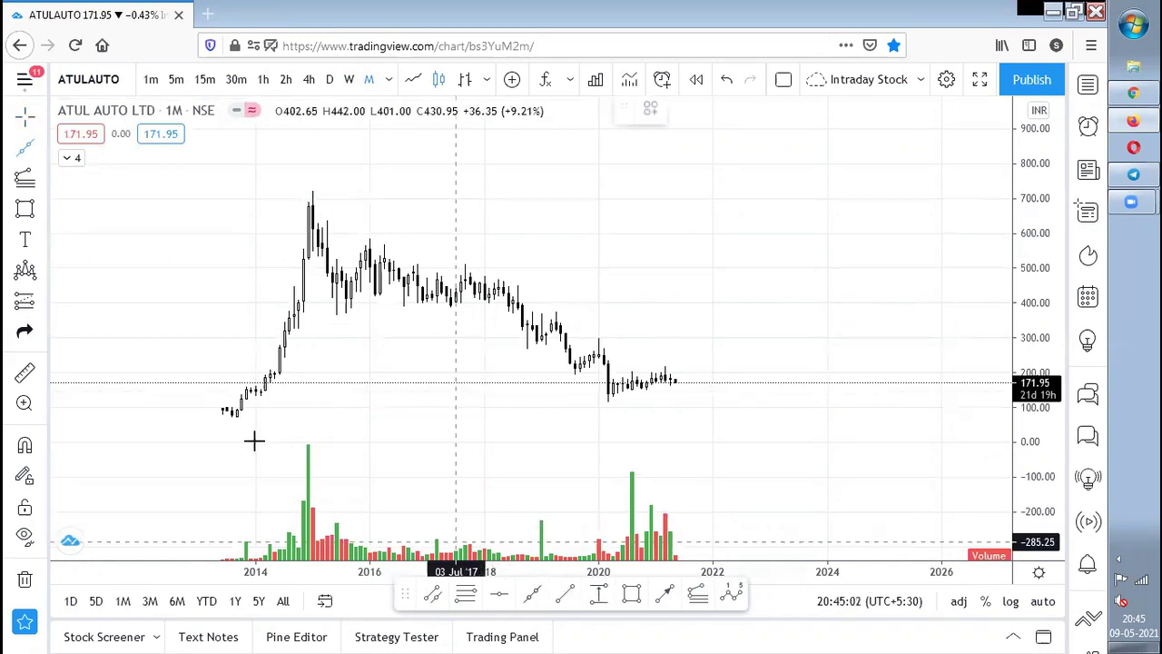
click(227, 414)
click(746, 393)
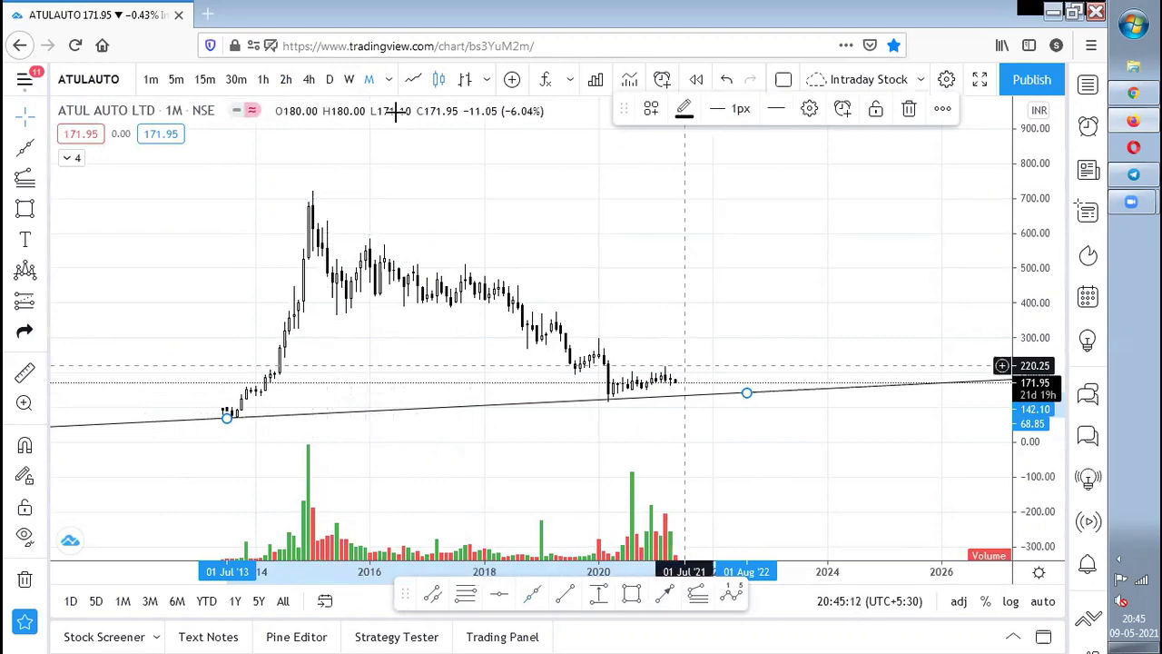
On the weekly timeframe, draw a rising trend line under Atul Auto's lows from about 143.65 on 27 Apr '20 to 159.55 on 09 Aug '21.
click(349, 80)
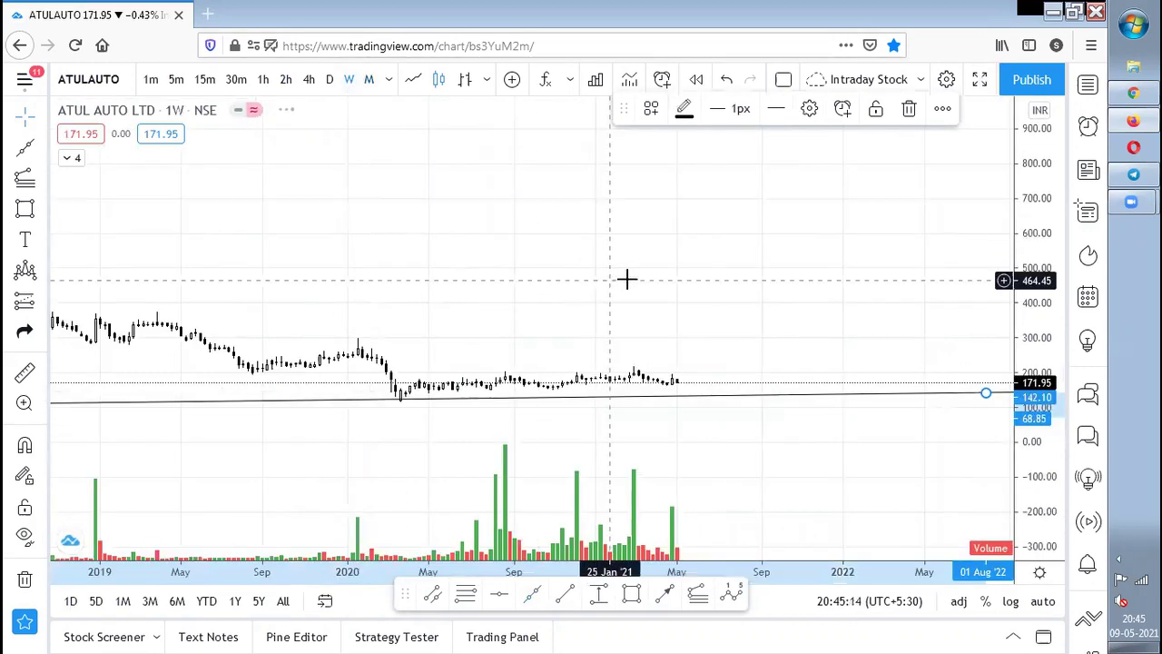
scroll(629, 278, down, 3)
scroll(1008, 291, up, 5)
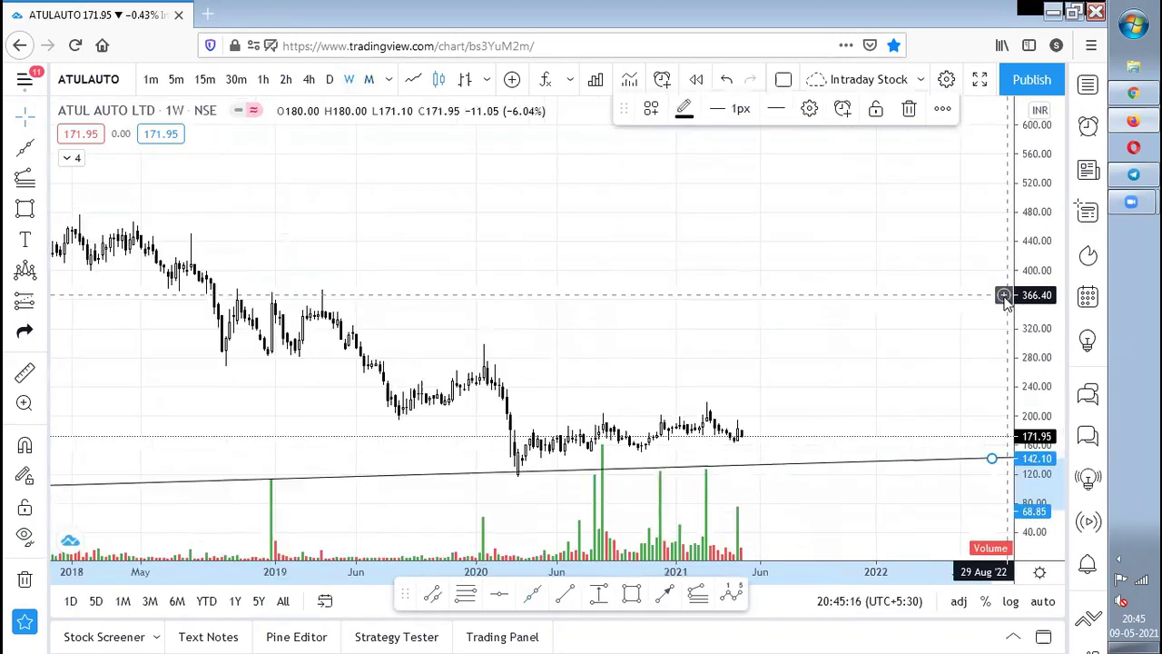
scroll(766, 239, up, 2)
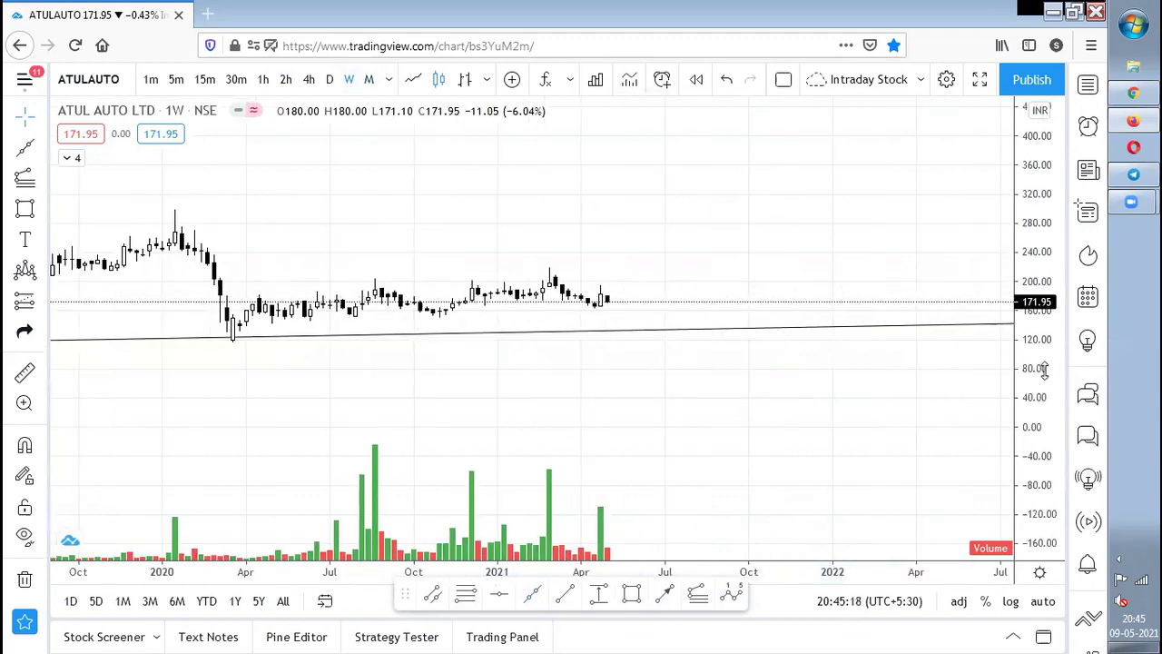
scroll(898, 384, up, 3)
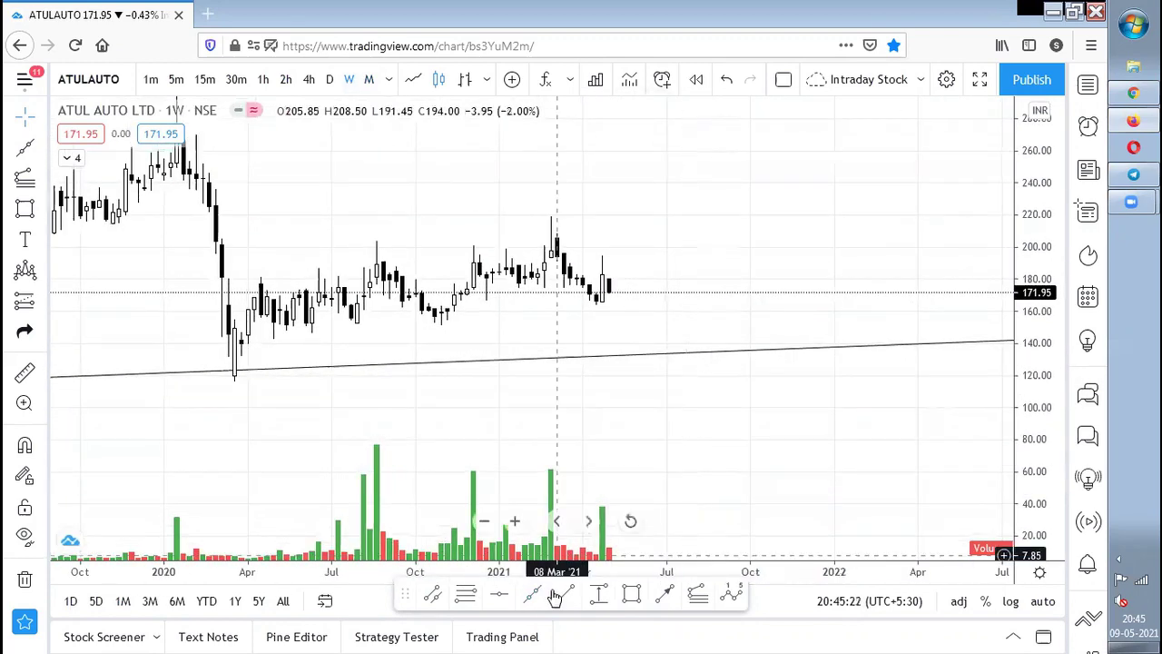
click(268, 337)
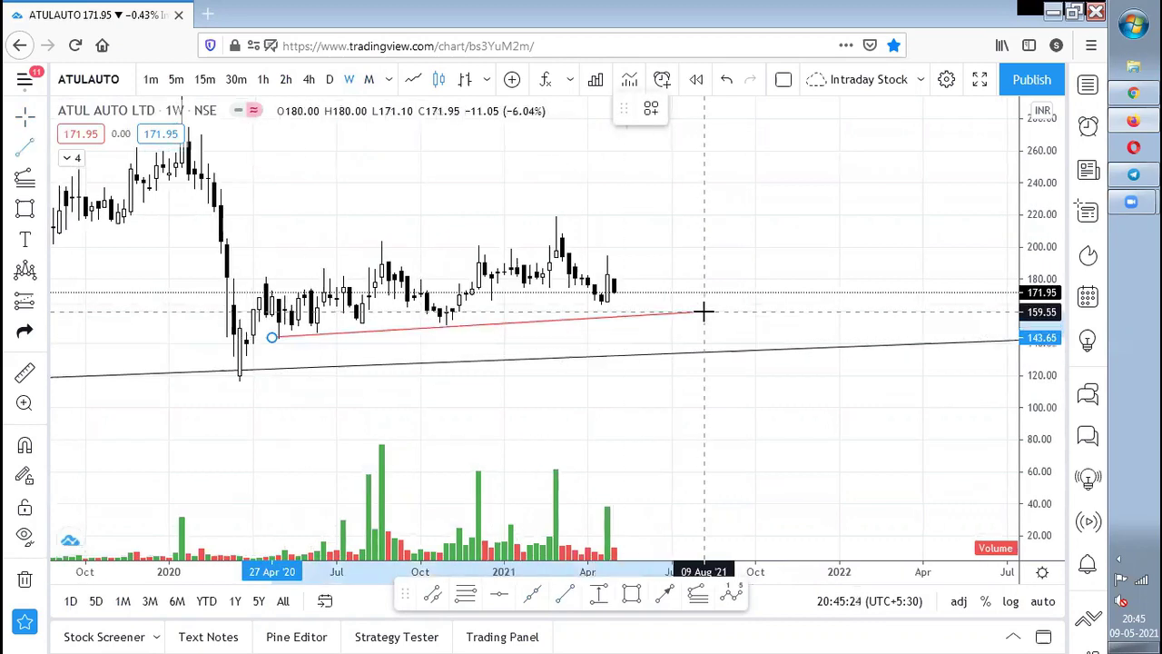
click(704, 311)
Draw a rising trend line over the weekly highs from about 182.40 on 13 Apr '20 to 226.40 on 19 Apr '21.
click(532, 594)
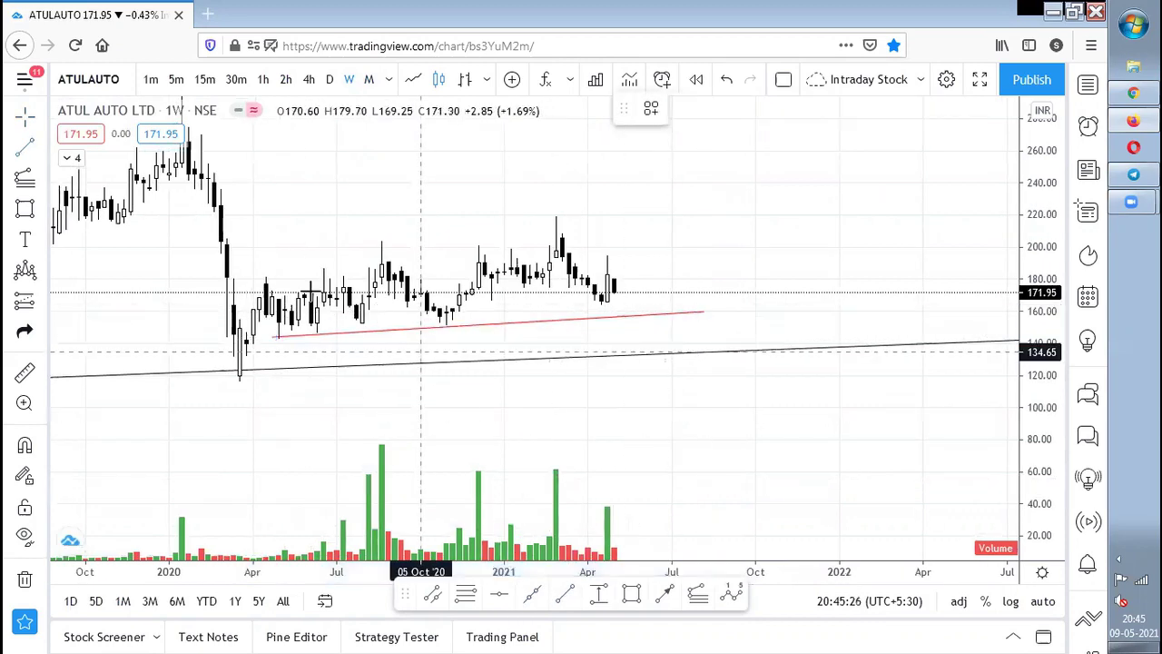
click(258, 275)
click(597, 204)
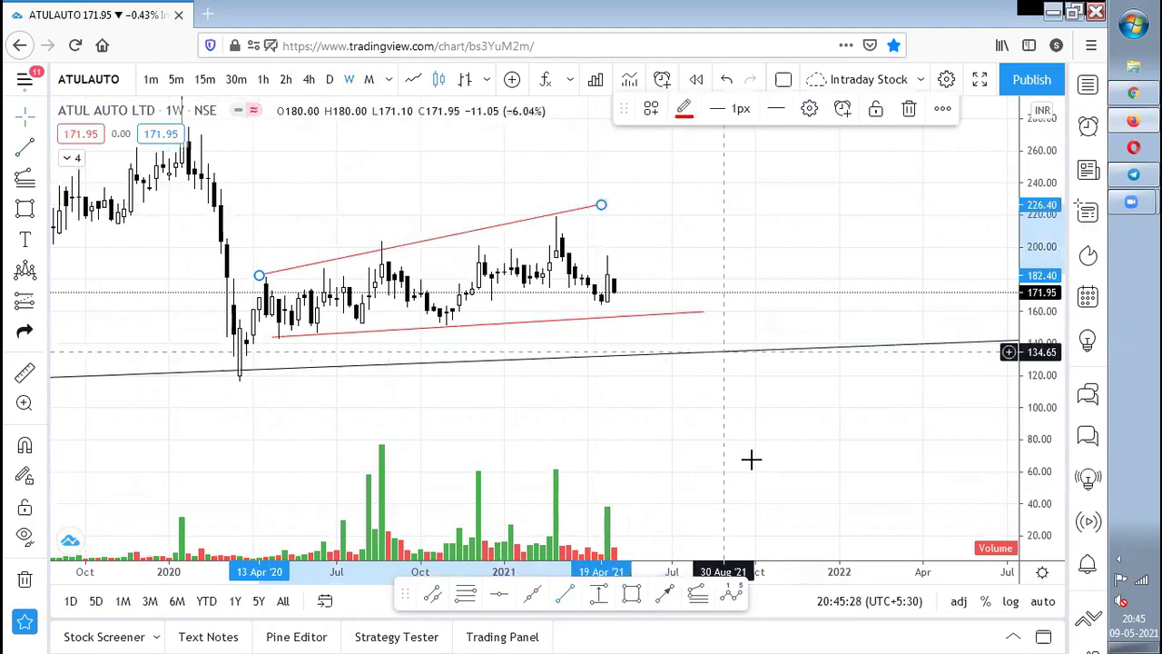
Place a horizontal line at 142.60 below the rising red trend lines on the Atul Auto weekly chart.
scroll(753, 455, down, 2)
click(772, 445)
drag(737, 485, 688, 530)
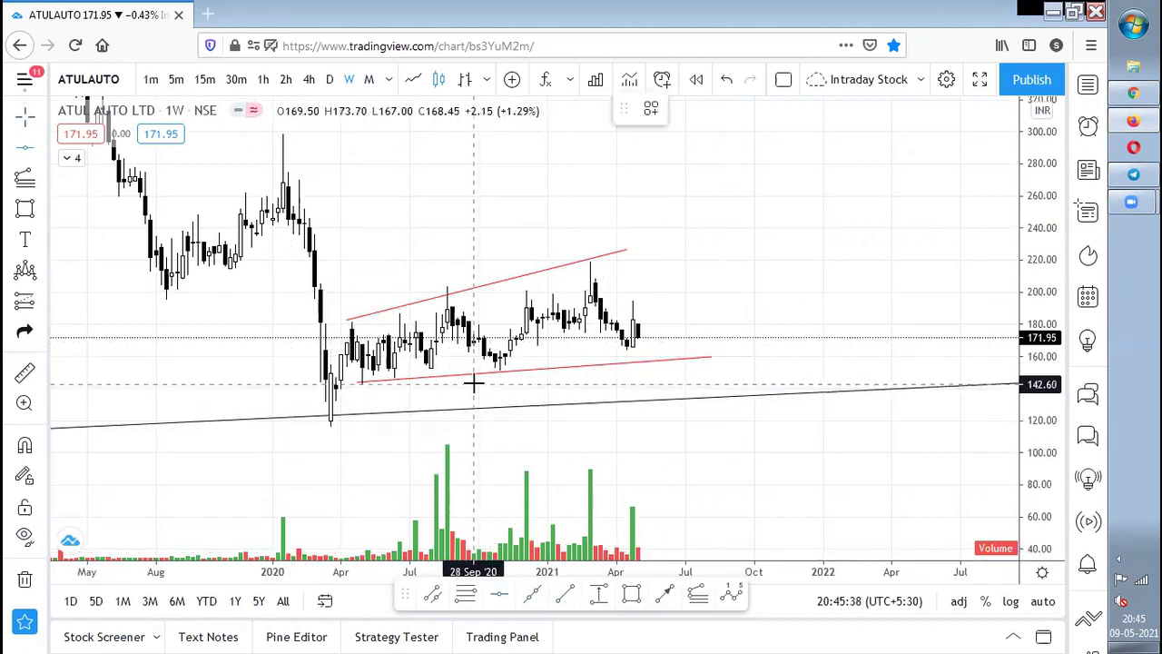
key(alt+h)
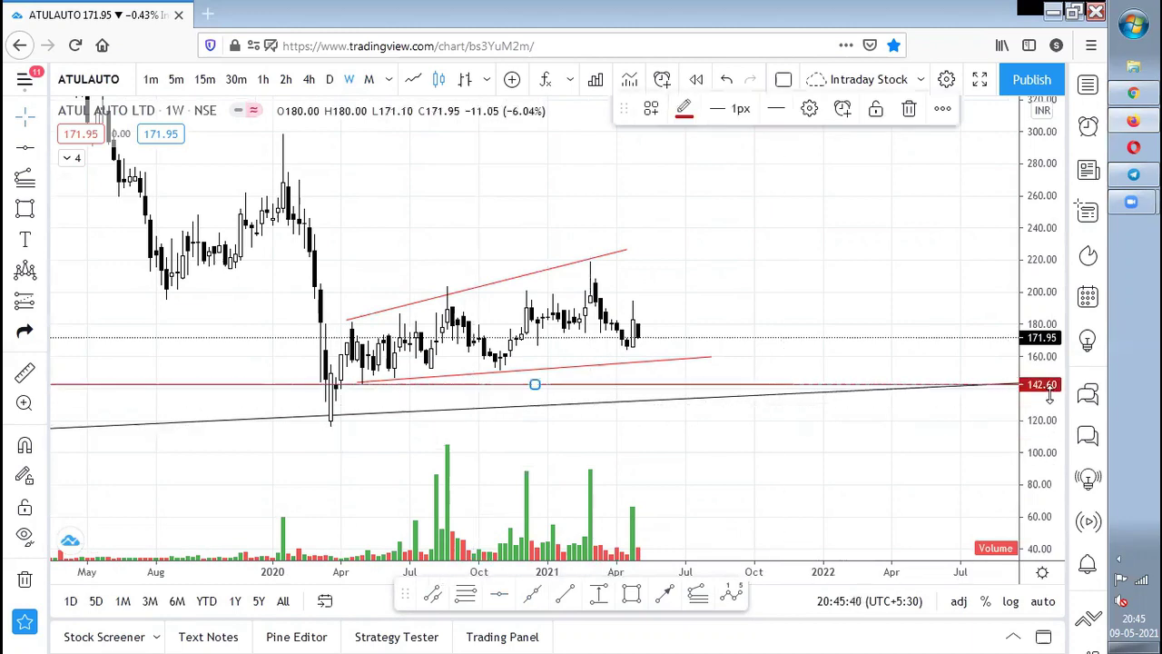